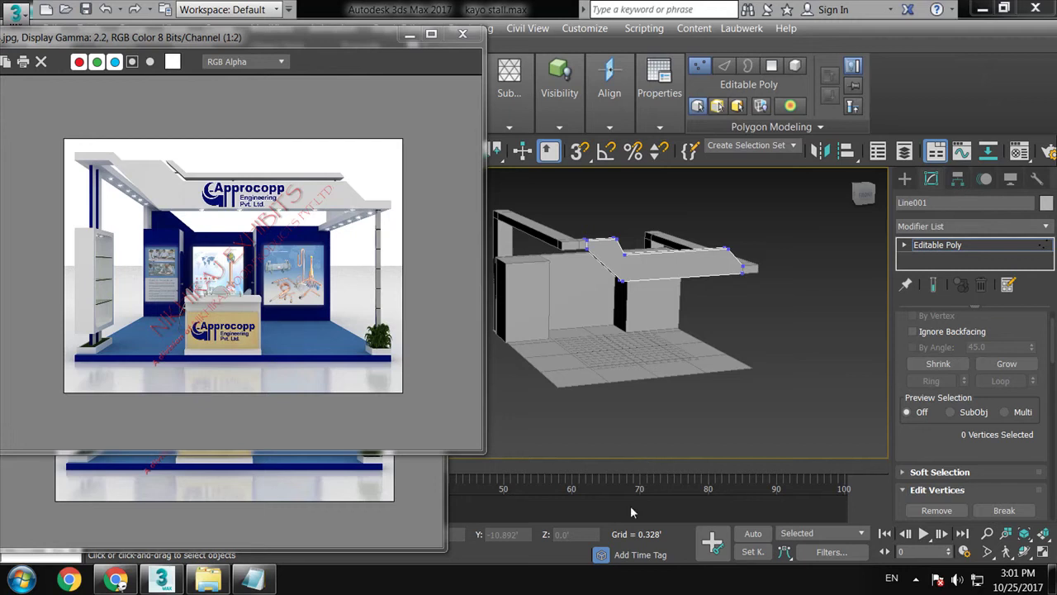
In Notepad, delete every line below the note's title
mouse_move(253, 579)
left_click(257, 493)
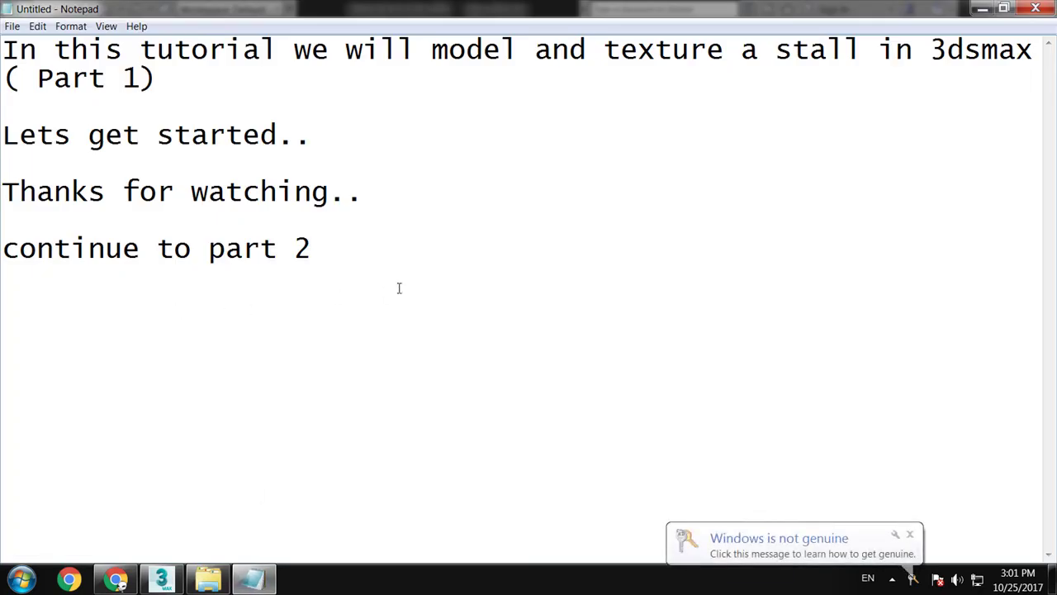
left_click_drag(399, 287, 60, 154)
key("BackSpace")
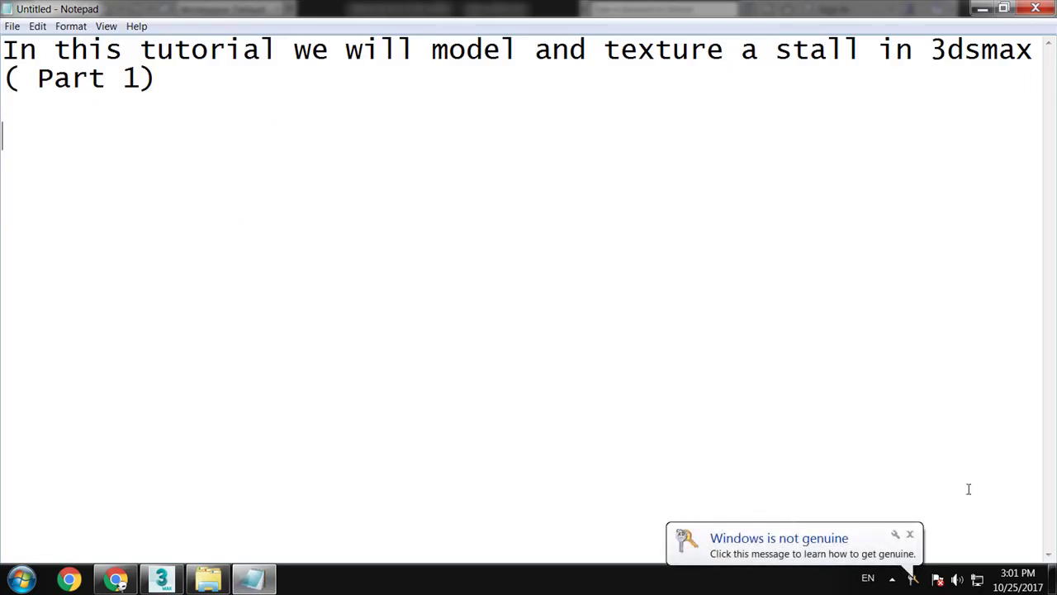
left_click(910, 534)
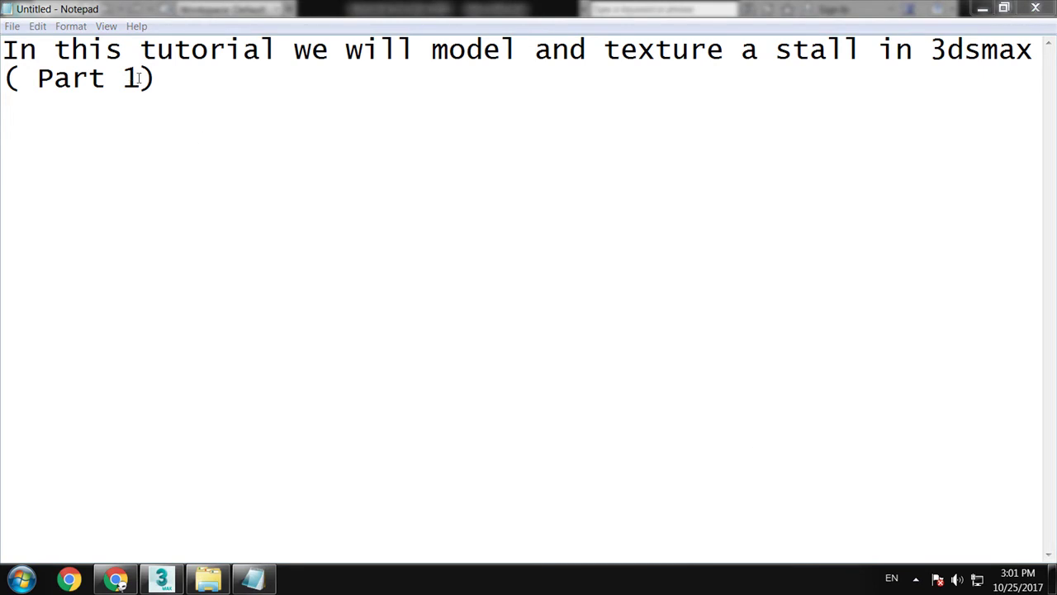
Change the title's part number from 1 to 2 and minimize Notepad
left_click(139, 78)
key("BackSpace")
type("2")
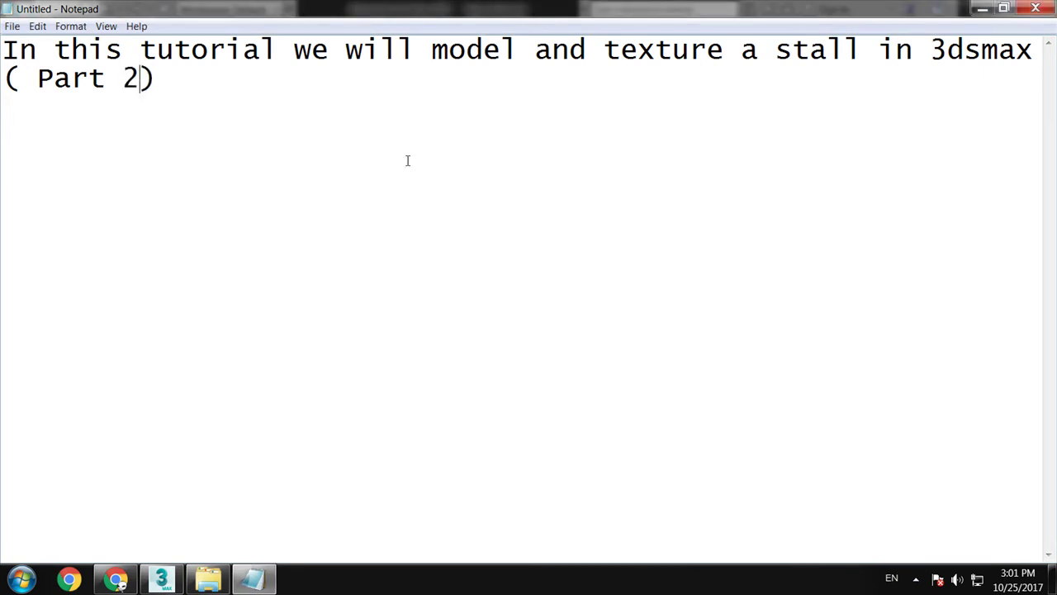
left_click(982, 8)
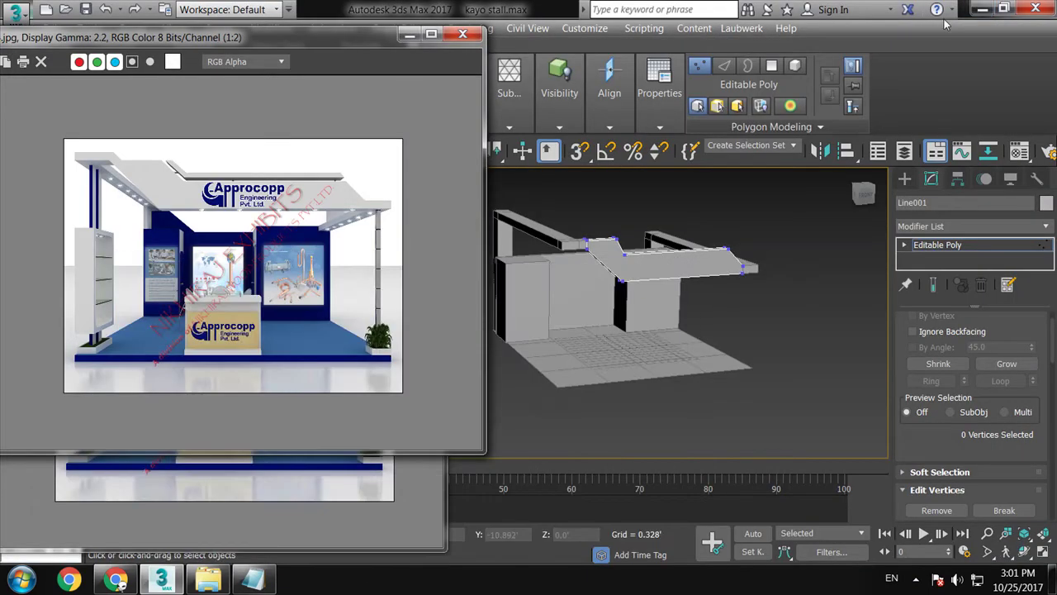
Orbit and zoom the Perspective view down onto the booth floor, then open Create > Shapes
middle_click_drag(637, 276, 746, 303, "alt")
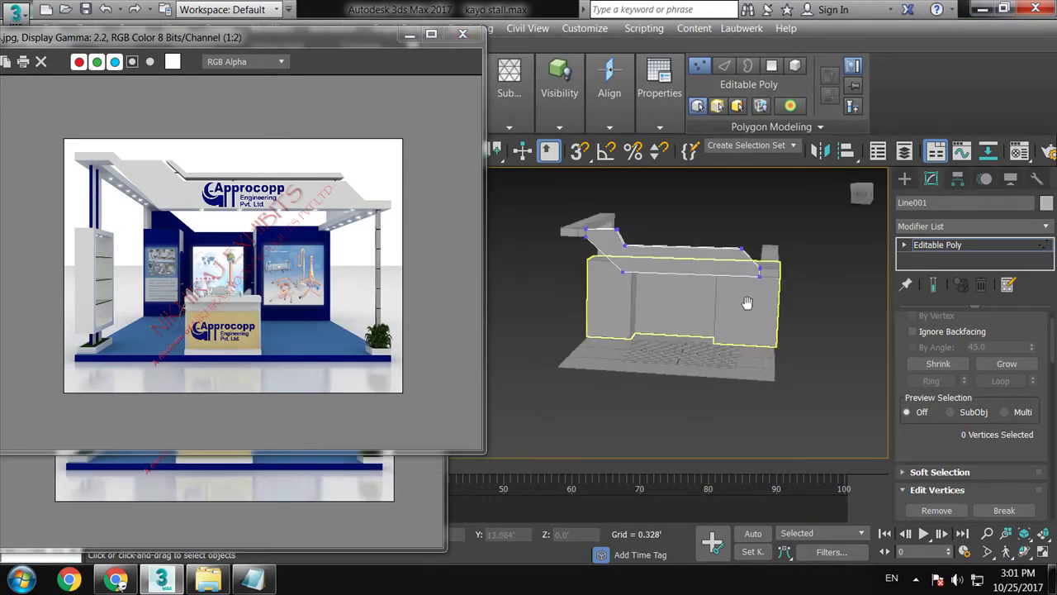
scroll(747, 302, "up", 2)
scroll(725, 292, "up", 3)
scroll(738, 297, "up", 2)
scroll(767, 295, "up", 2)
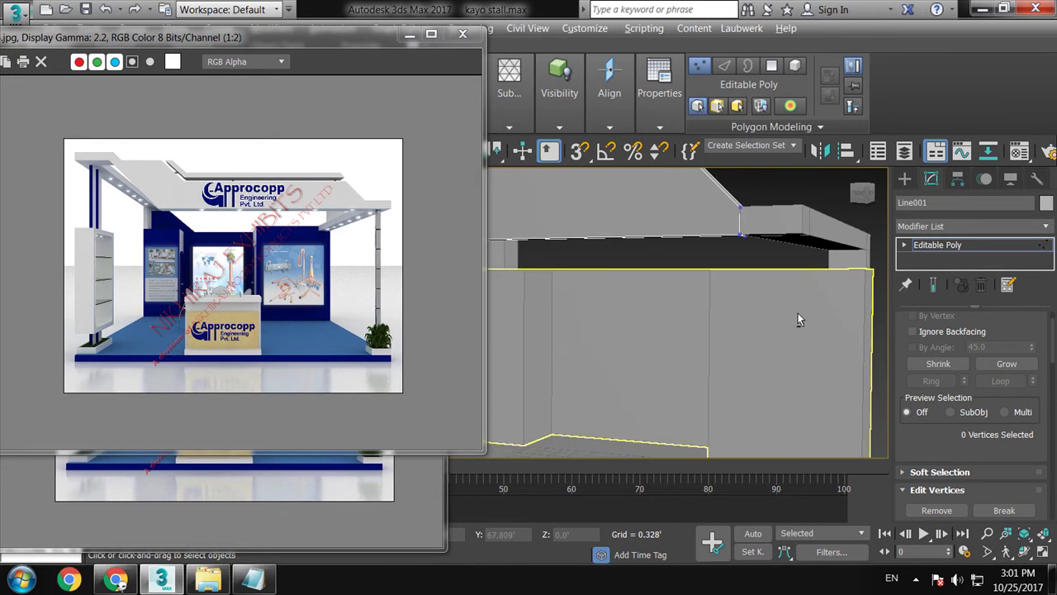
scroll(765, 331, "down", 3)
mouse_move(724, 324)
middle_mouse_down("alt")
mouse_move(804, 307)
mouse_move(756, 347)
mouse_move(865, 384)
middle_mouse_up("alt")
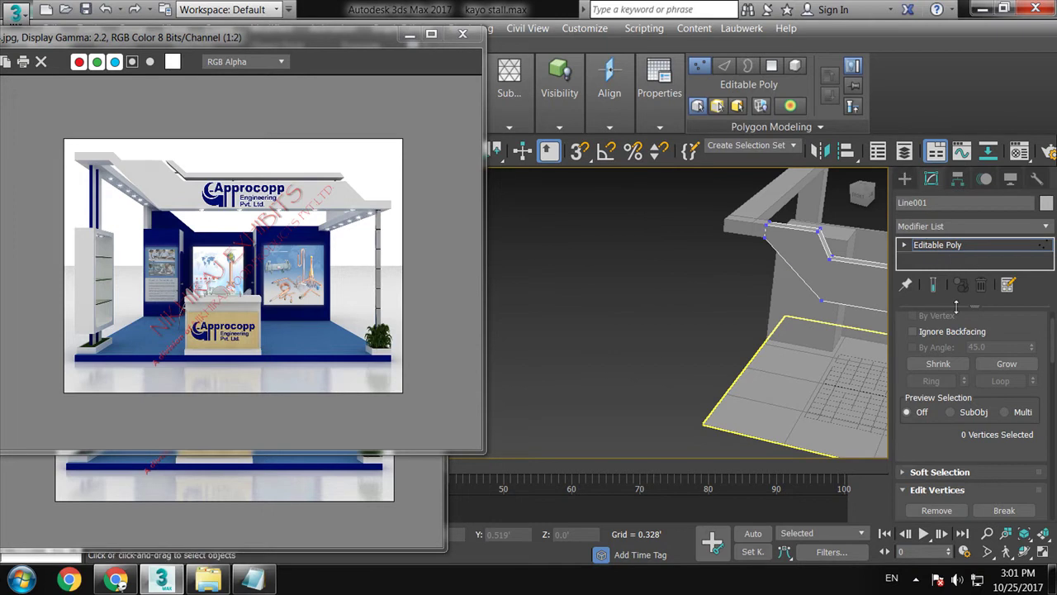
left_click(905, 179)
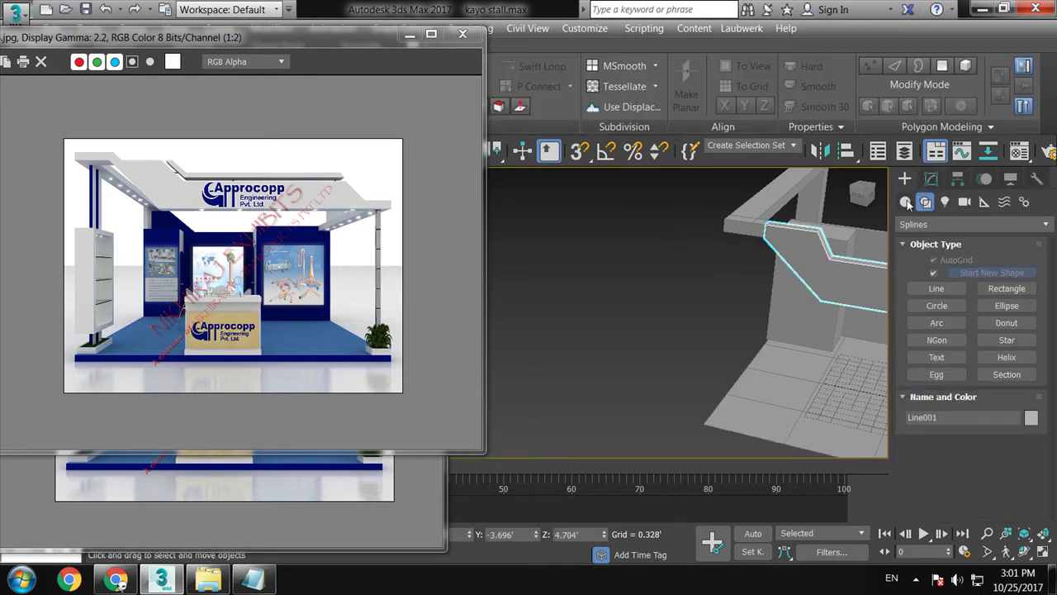
Draw a flat Standard Primitive box, Box004, on the booth floor
left_click(905, 202)
left_click(936, 275)
mouse_move(692, 391)
middle_mouse_down("alt")
mouse_move(781, 420)
mouse_move(739, 355)
mouse_move(503, 257)
middle_mouse_up("alt")
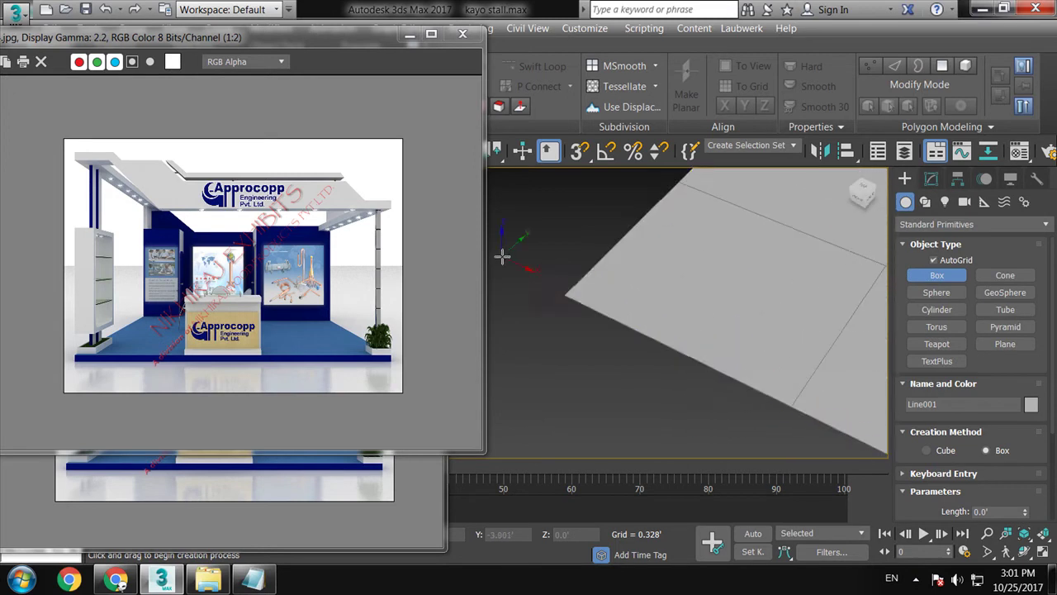
mouse_move(608, 266)
left_mouse_down()
mouse_move(589, 297)
mouse_move(599, 299)
left_mouse_up()
left_click(615, 252)
mouse_move(615, 252)
middle_mouse_down("alt")
mouse_move(705, 259)
mouse_move(656, 220)
mouse_move(715, 296)
middle_mouse_up("alt")
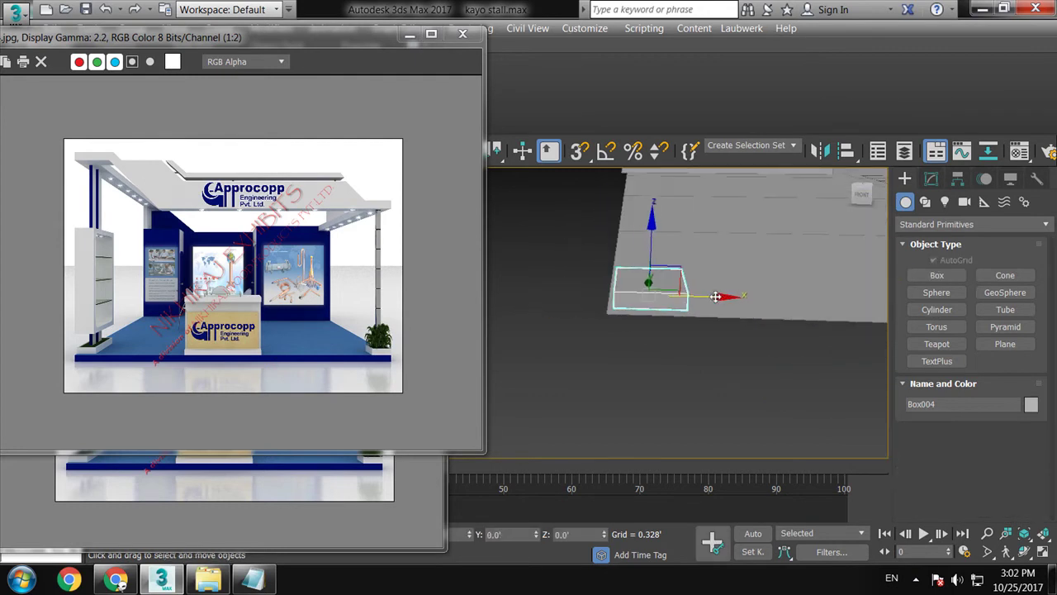
Scale Box004 narrower along its X axis
key("r")
left_click_drag(737, 294, 705, 296)
key("w")
mouse_move(704, 296)
middle_mouse_down("alt")
mouse_move(684, 295)
mouse_move(685, 278)
mouse_move(708, 286)
middle_mouse_up("alt")
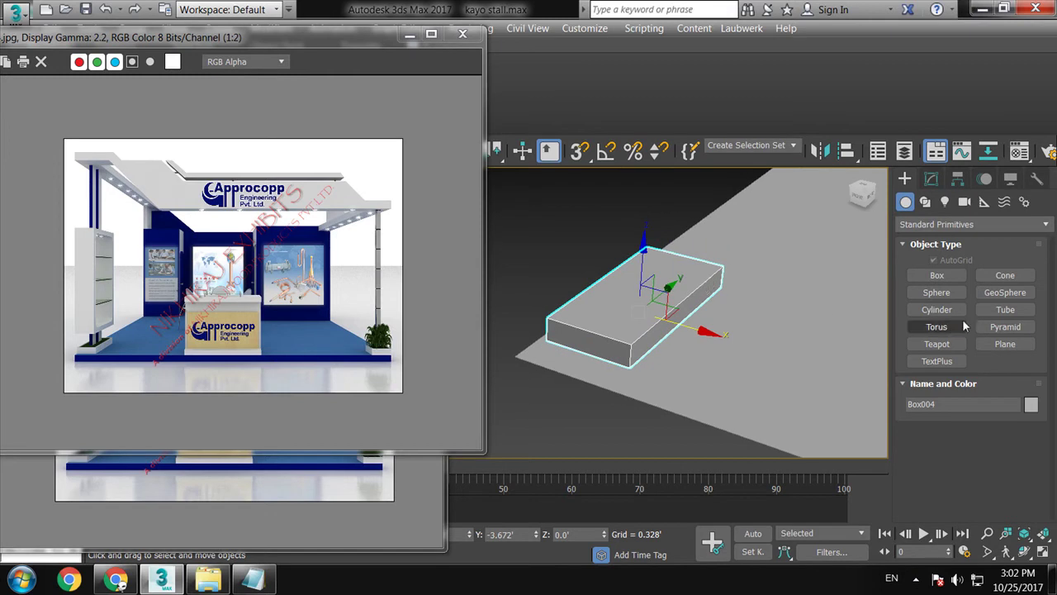
left_click(937, 275)
key("alt+w")
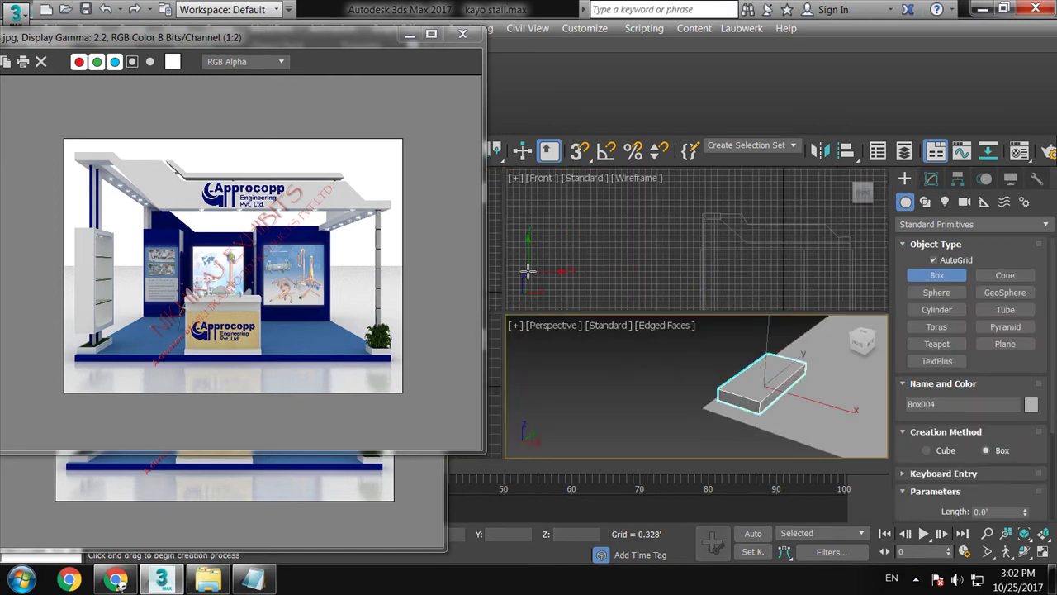
Draw a tall box, Box005, in the maximized Front view
key("alt+w")
scroll(696, 231, "down", 3)
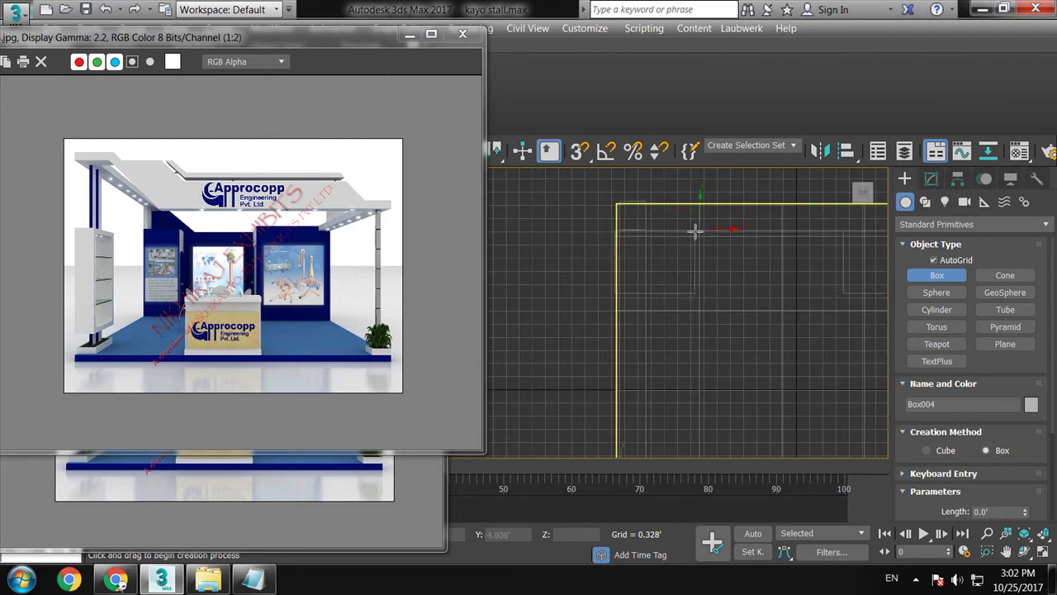
middle_click_drag(745, 307, 717, 319)
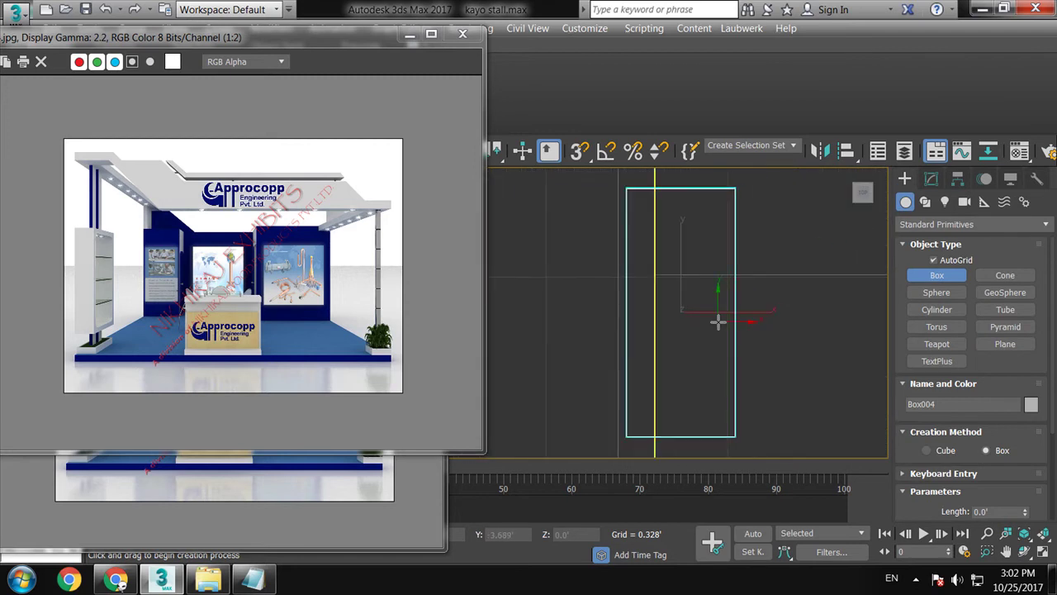
left_click_drag(656, 226, 707, 245)
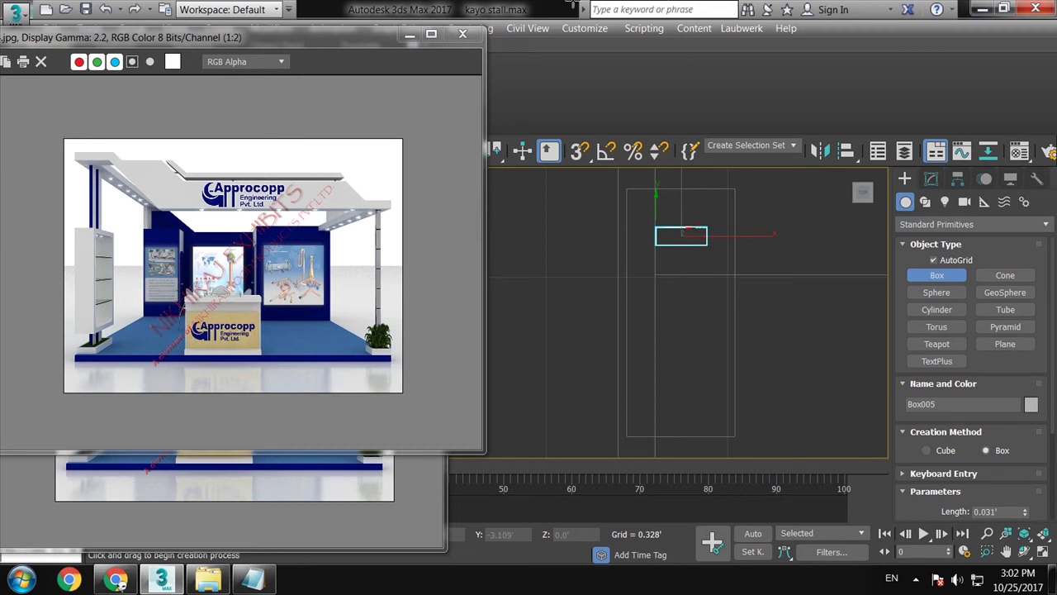
right_click(668, 265)
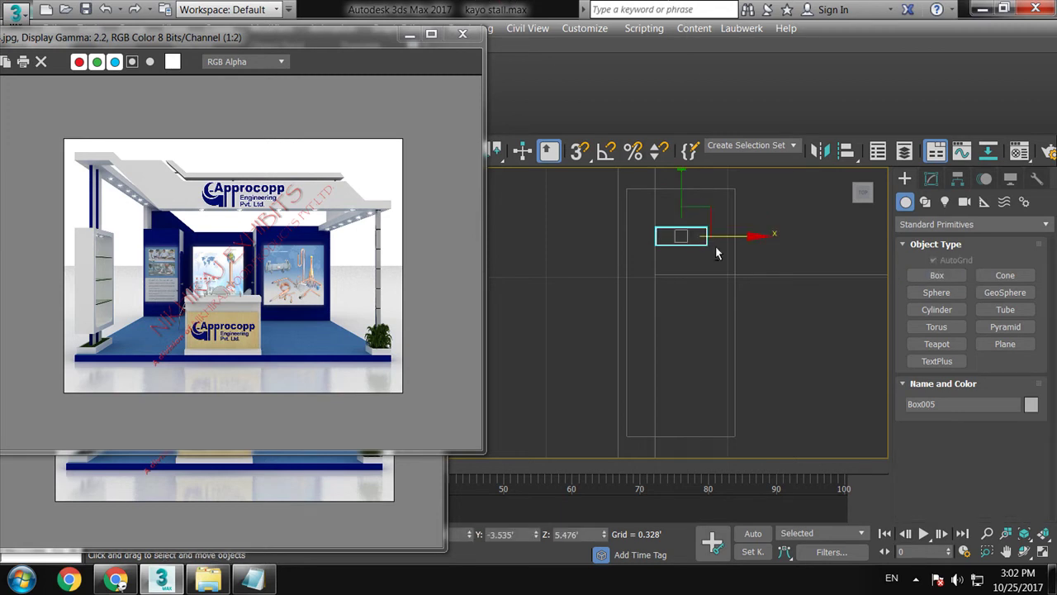
In Perspective view, move Box005 down onto the flat base block
key("p")
scroll(740, 380, "down", 5)
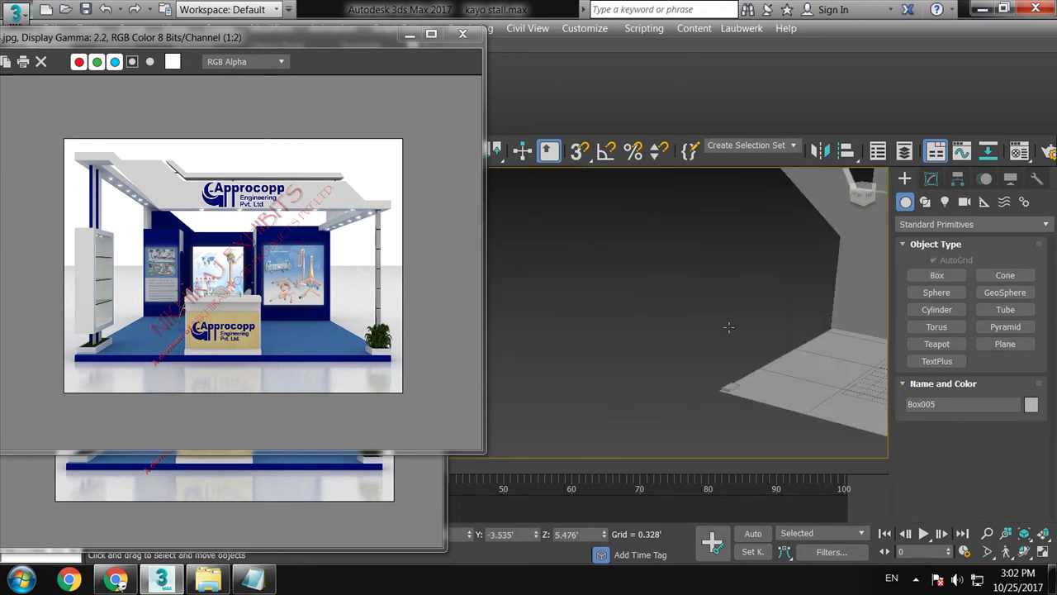
scroll(679, 415, "down", 5)
middle_click_drag(674, 388, 694, 273)
left_click_drag(693, 272, 730, 380)
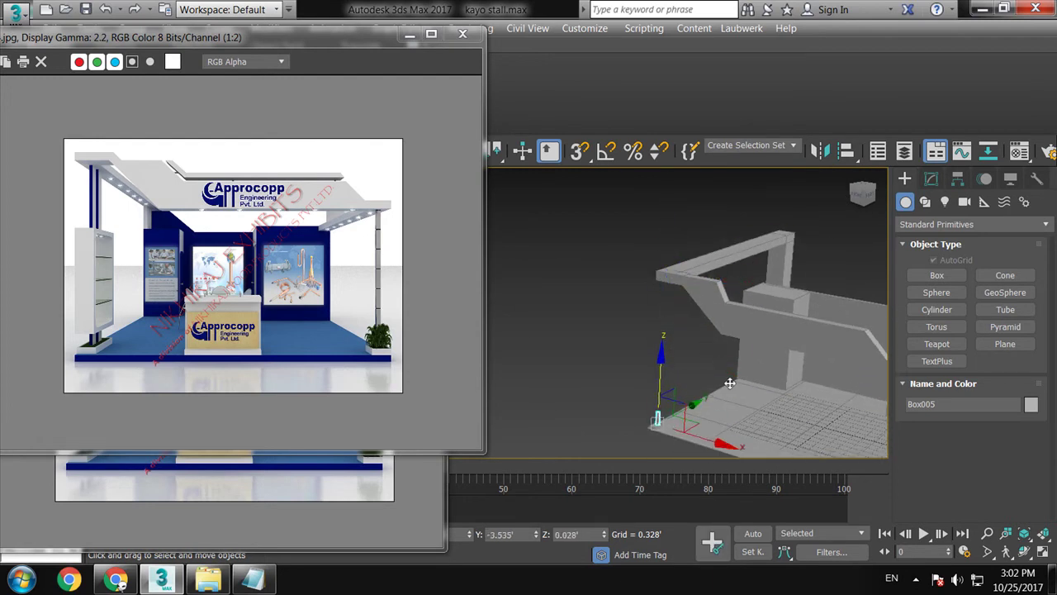
scroll(729, 380, "up", 5)
scroll(792, 331, "up", 3)
Move the pillar and base block together toward the front of the floor
left_click(623, 294, "ctrl")
scroll(623, 294, "down", 3)
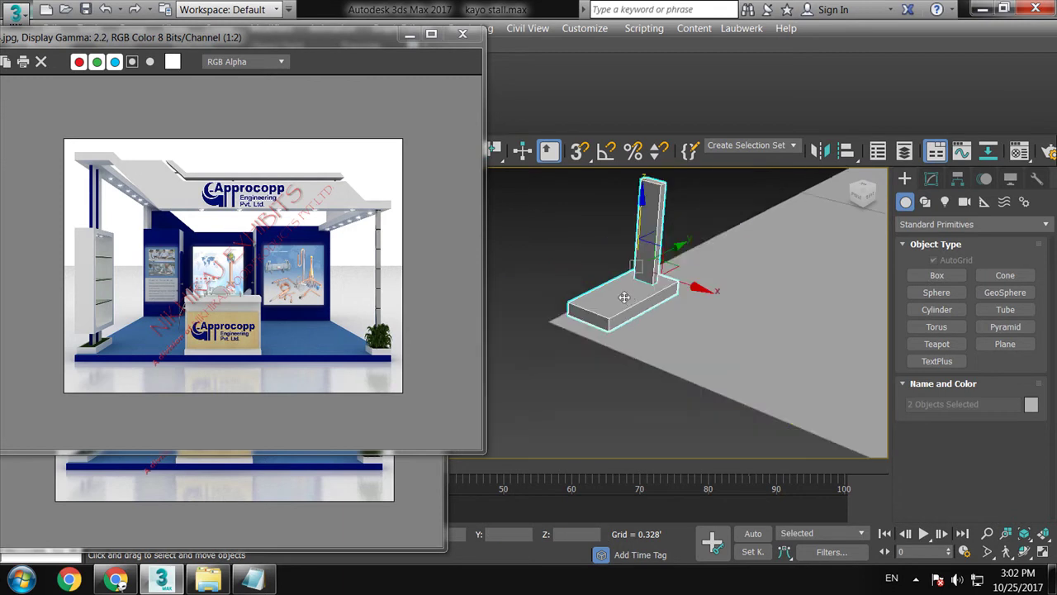
scroll(691, 333, "down", 3)
scroll(715, 359, "down", 2)
mouse_move(700, 314)
left_mouse_down()
mouse_move(711, 325)
mouse_move(735, 294)
left_mouse_up()
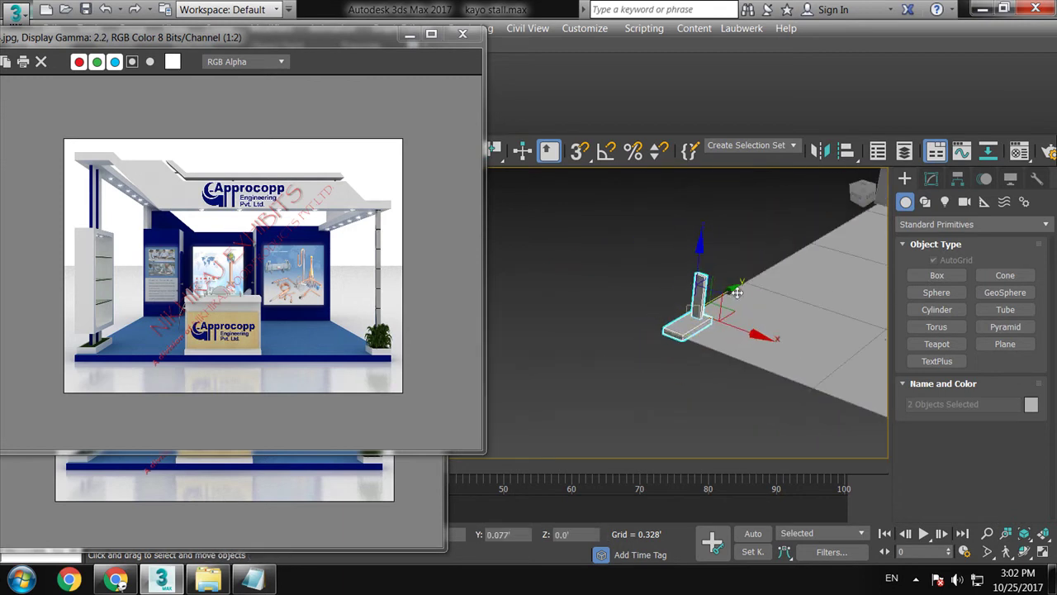
left_click(624, 245)
middle_click_drag(624, 245, 661, 264, "alt")
Select just the pillar box Box005
left_click(658, 272)
scroll(701, 273, "up", 2)
scroll(699, 298, "up", 2)
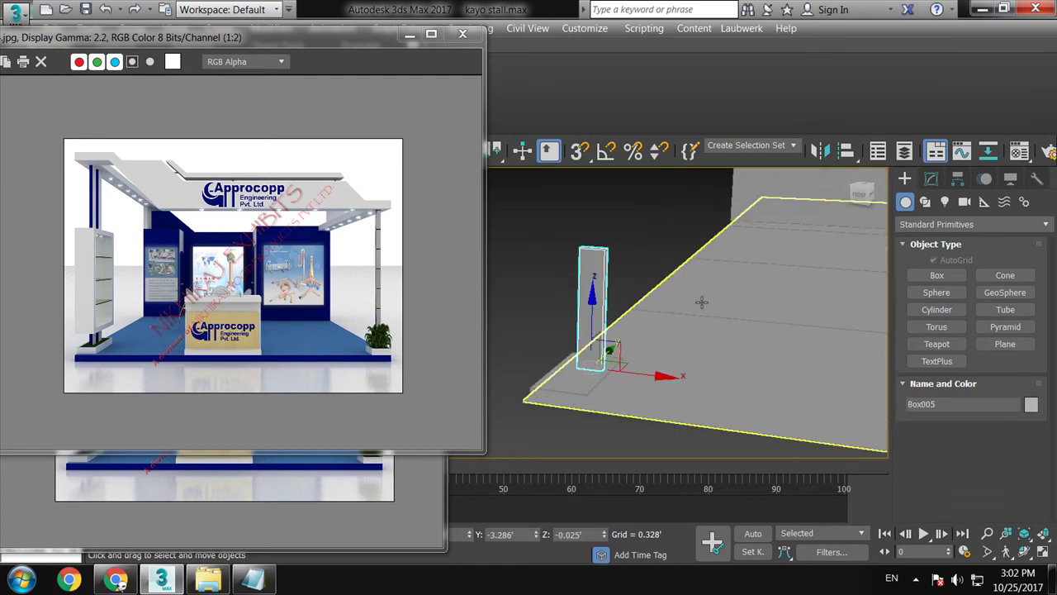
scroll(699, 310, "up", 2)
scroll(698, 320, "up", 2)
scroll(698, 322, "down", 3)
scroll(698, 321, "down", 2)
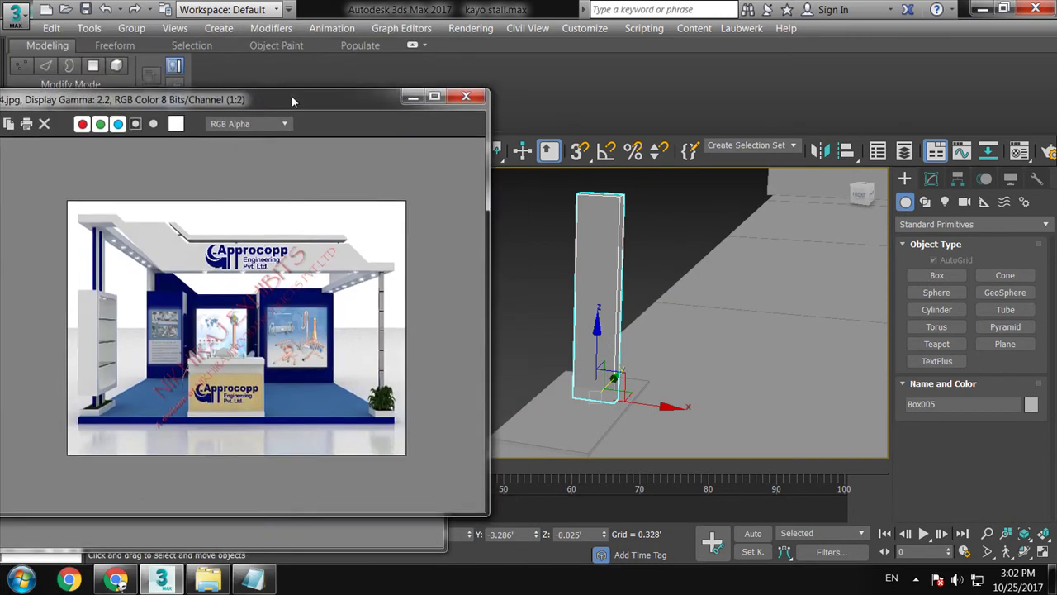
Set the angle snap value to 90 degrees
left_click_drag(283, 62, 302, 58)
right_click(606, 150)
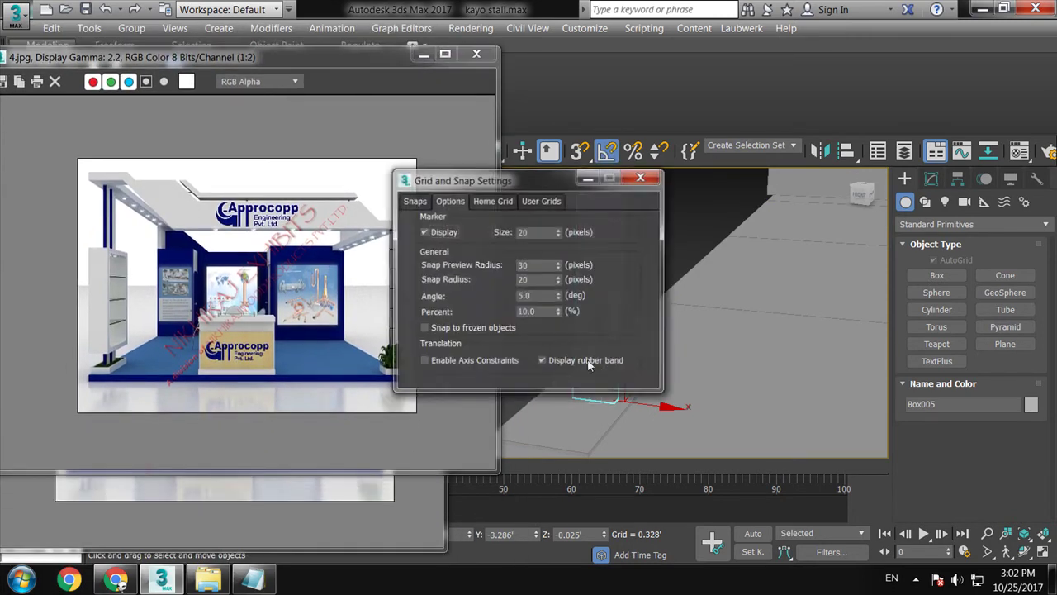
left_click_drag(552, 295, 418, 290)
type("90")
key("Return")
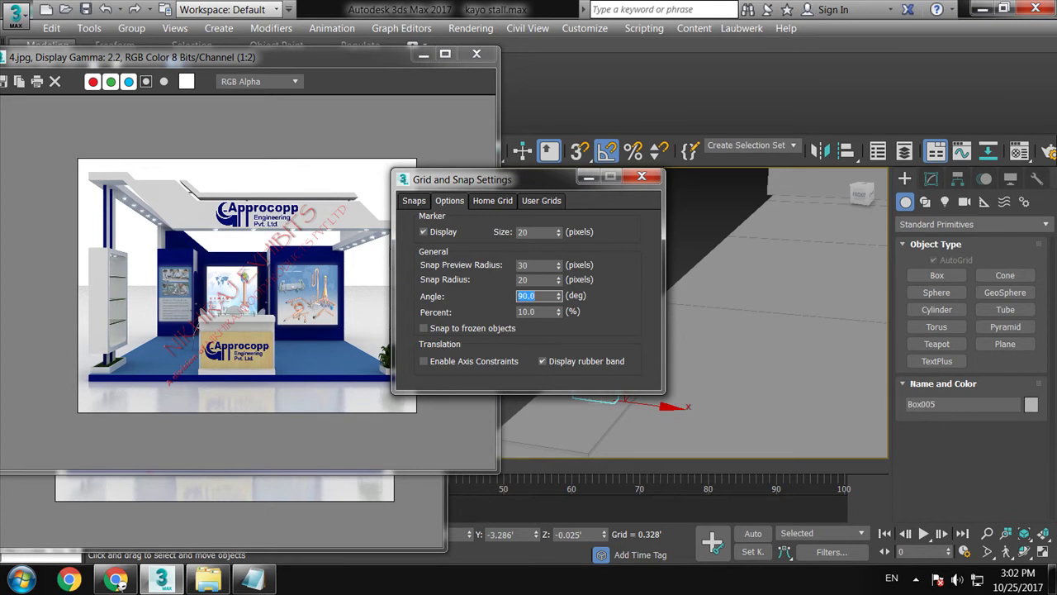
left_click(641, 176)
Undo the pillar's last scale and rotate it -90 degrees around Z
key("r")
key("ctrl+z")
key("e")
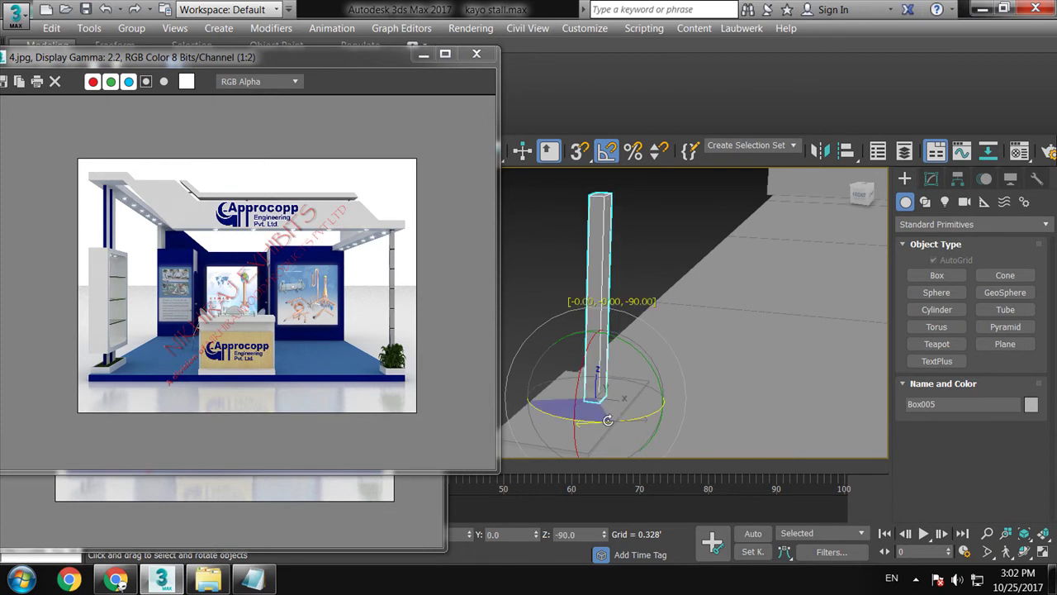
left_click_drag(641, 302, 645, 305)
Convert the pillar Box005 to an Editable Poly
middle_click_drag(646, 306, 669, 281, "alt")
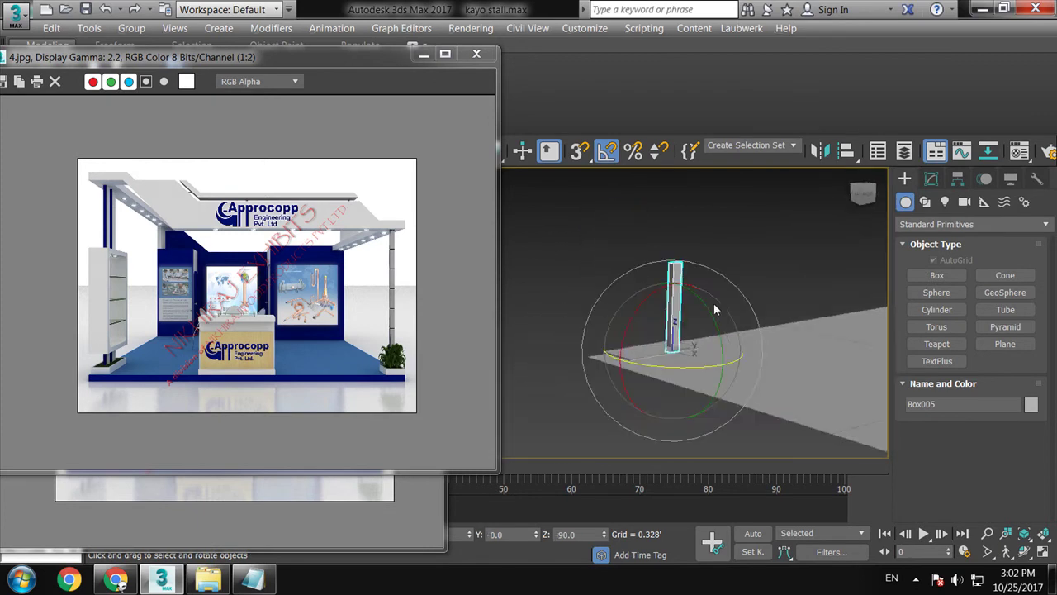
key("w")
right_click(669, 280)
mouse_move(719, 457)
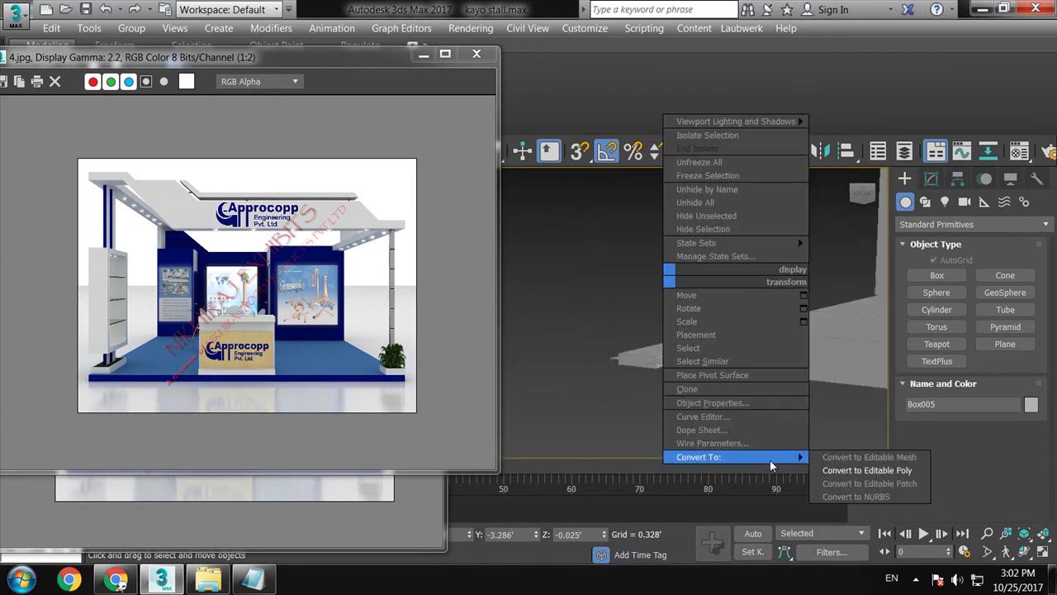
left_click(891, 473)
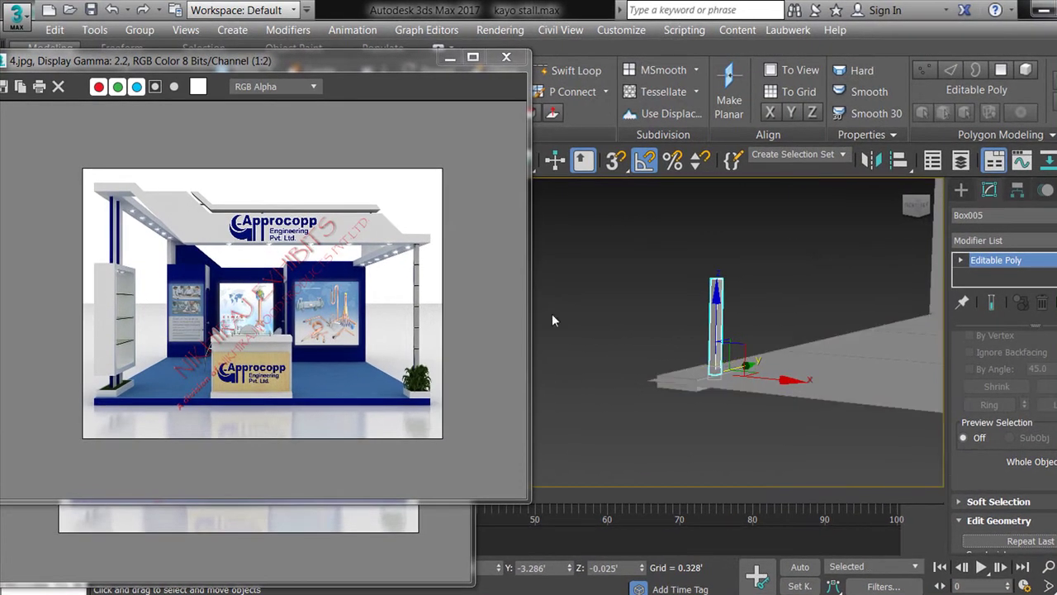
Shrink Box004 uniformly and set it down at floor level
mouse_move(551, 313)
middle_mouse_down("alt")
mouse_move(637, 335)
mouse_move(675, 415)
mouse_move(667, 423)
mouse_move(692, 435)
mouse_move(680, 432)
middle_mouse_up("alt")
scroll(692, 435, "down", 3)
scroll(692, 436, "up", 3)
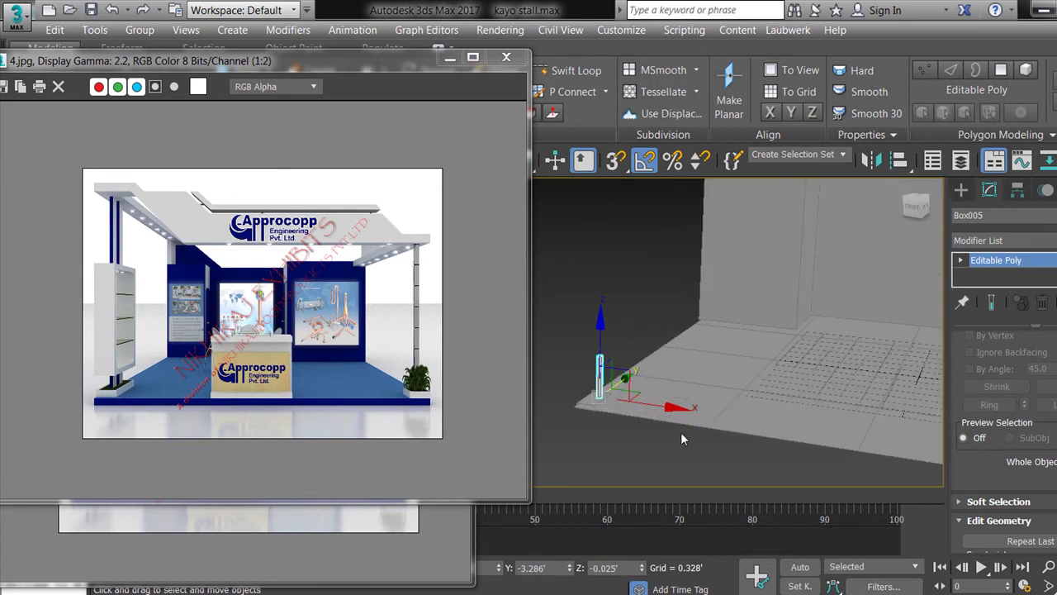
left_click(653, 315)
left_click(605, 377)
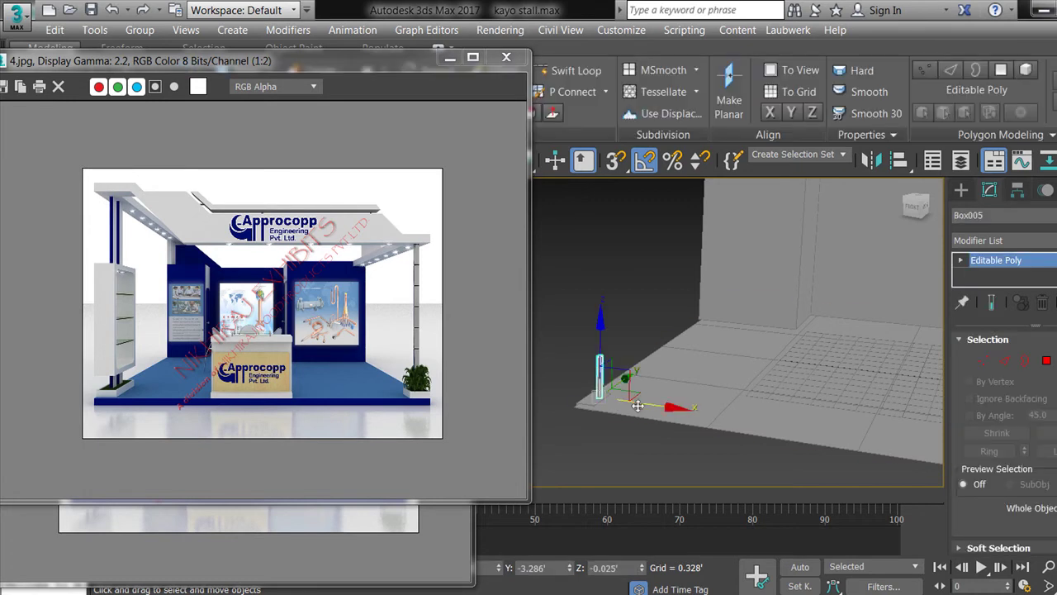
left_click(620, 392)
left_click(593, 399)
key("r")
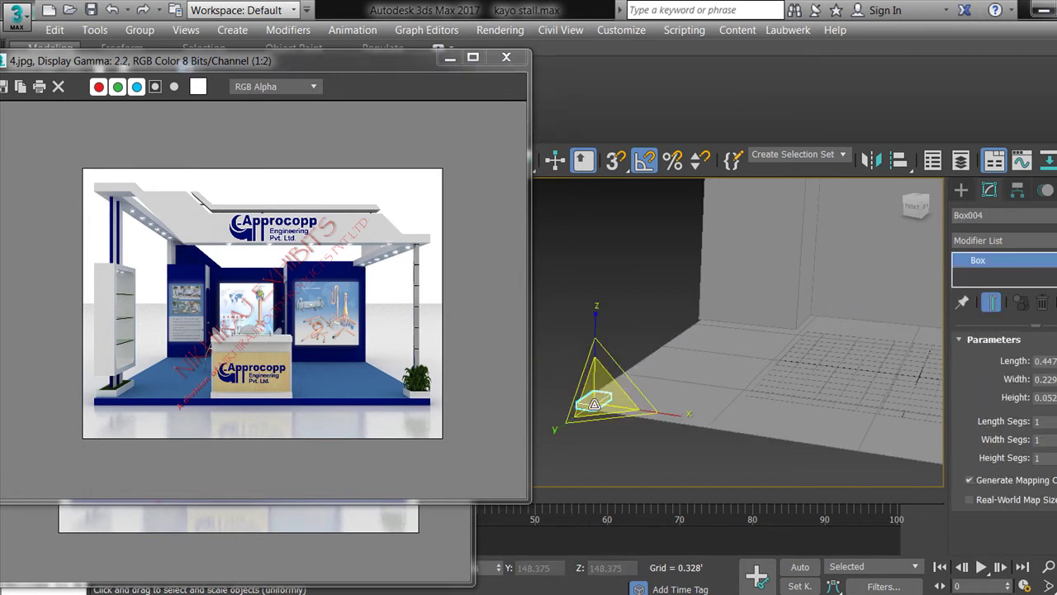
left_click_drag(553, 362, 610, 391)
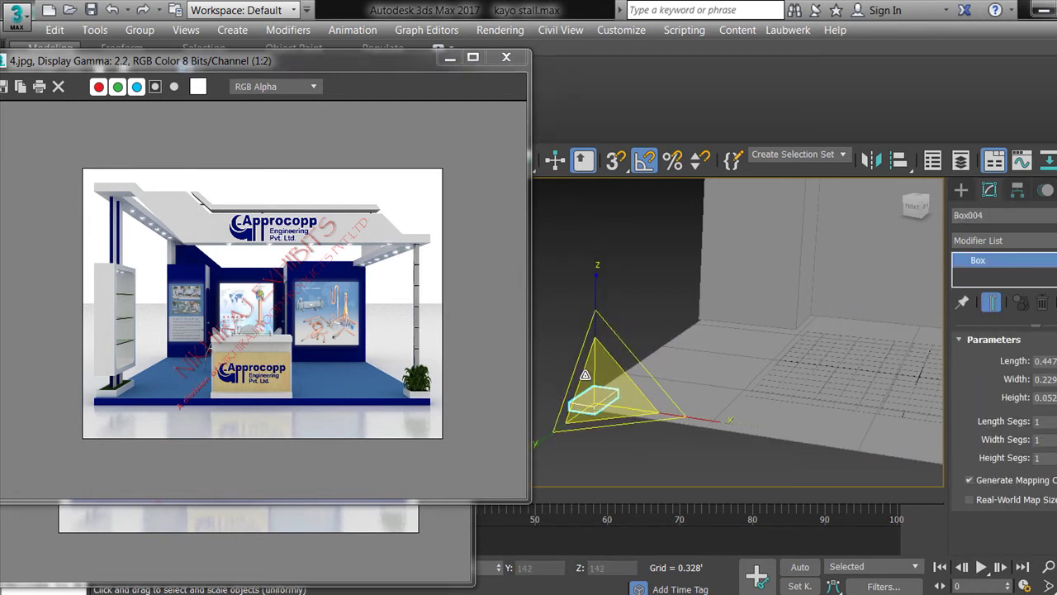
key("w")
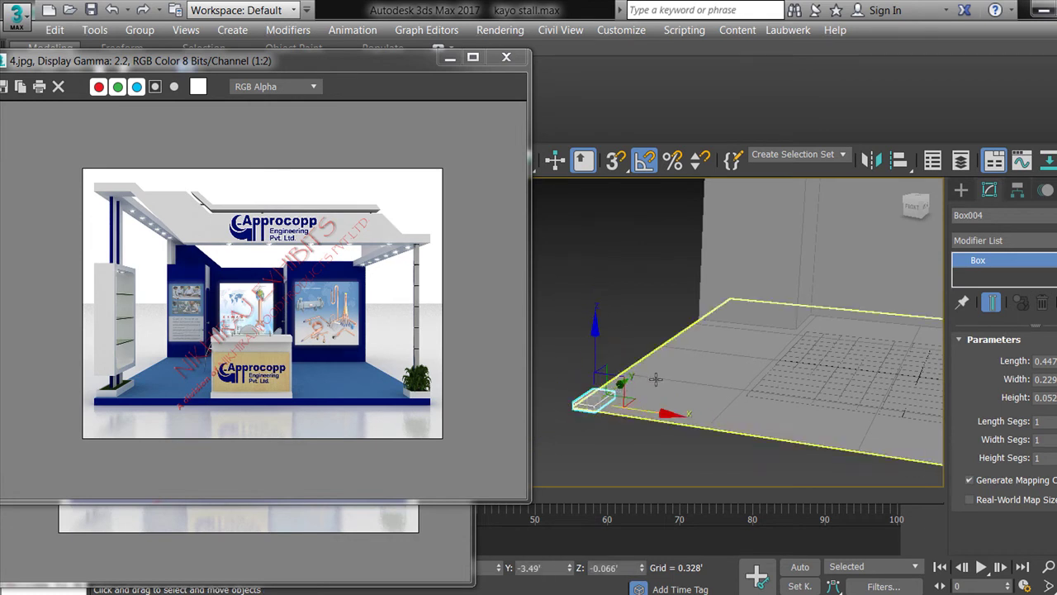
middle_click_drag(615, 390, 643, 388, "alt")
left_click_drag(643, 388, 641, 385)
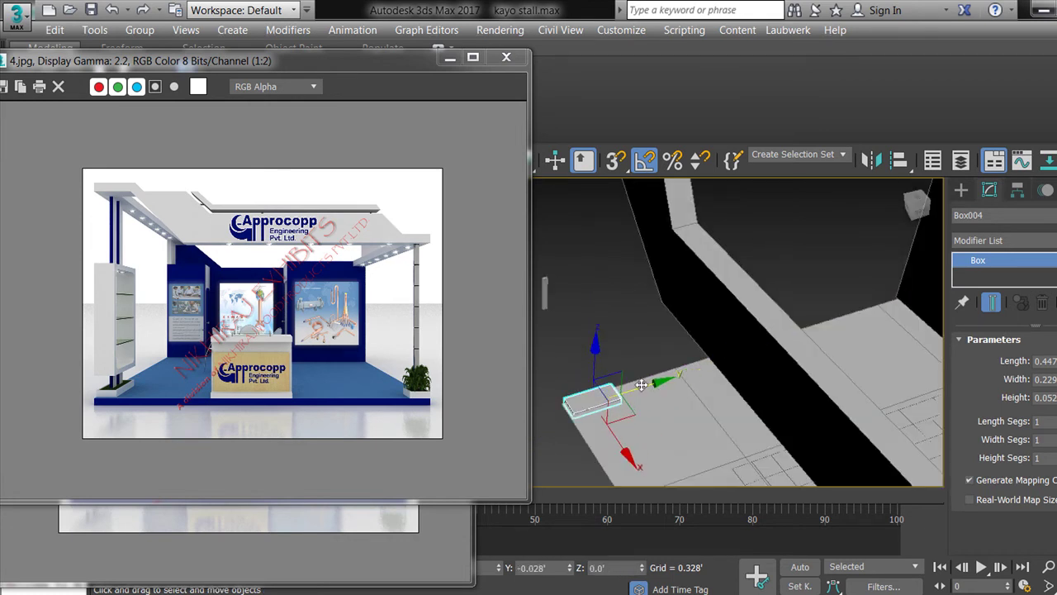
Move the thin Box005 up beside the wall
left_click(545, 290)
mouse_move(560, 248)
left_mouse_down()
mouse_move(628, 228)
mouse_move(647, 361)
left_mouse_up()
scroll(647, 361, "up", 5)
middle_click_drag(686, 357, 721, 366, "alt")
Draw a small box footprint at the roof beam corner in the maximized view
left_click(707, 380)
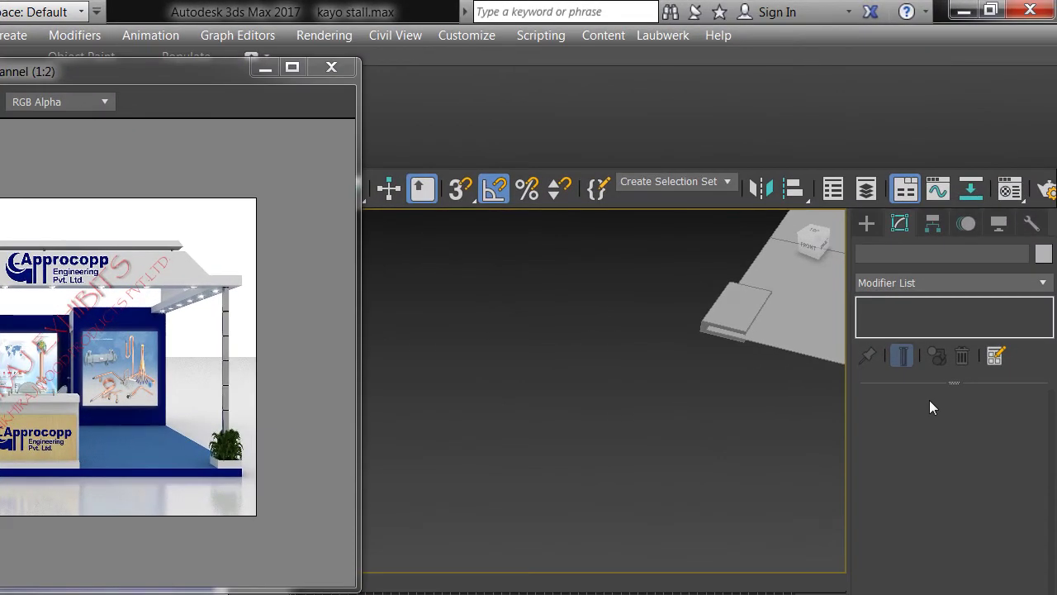
left_click(866, 223)
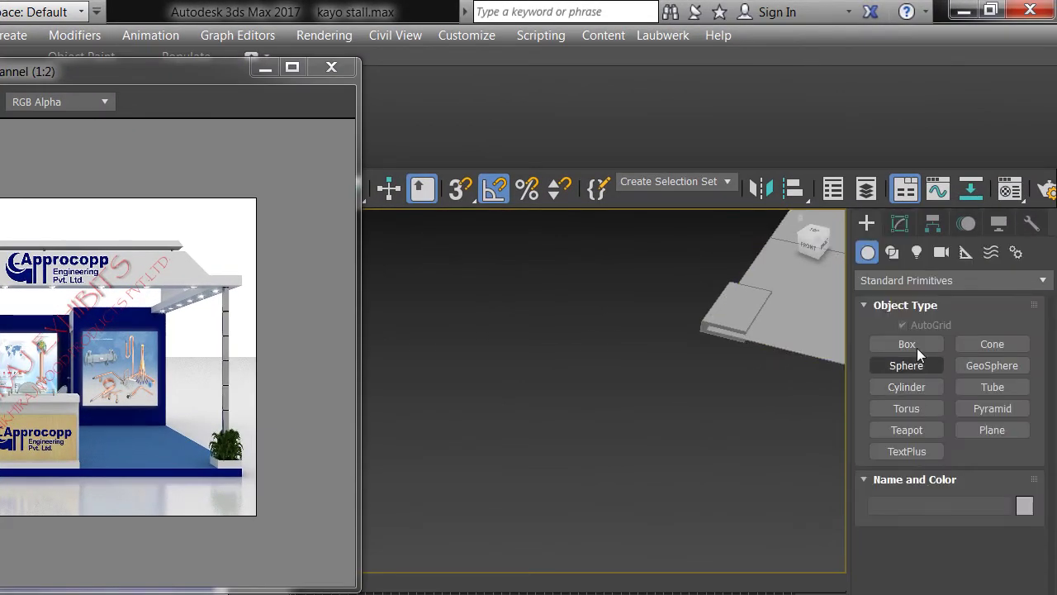
left_click(917, 348)
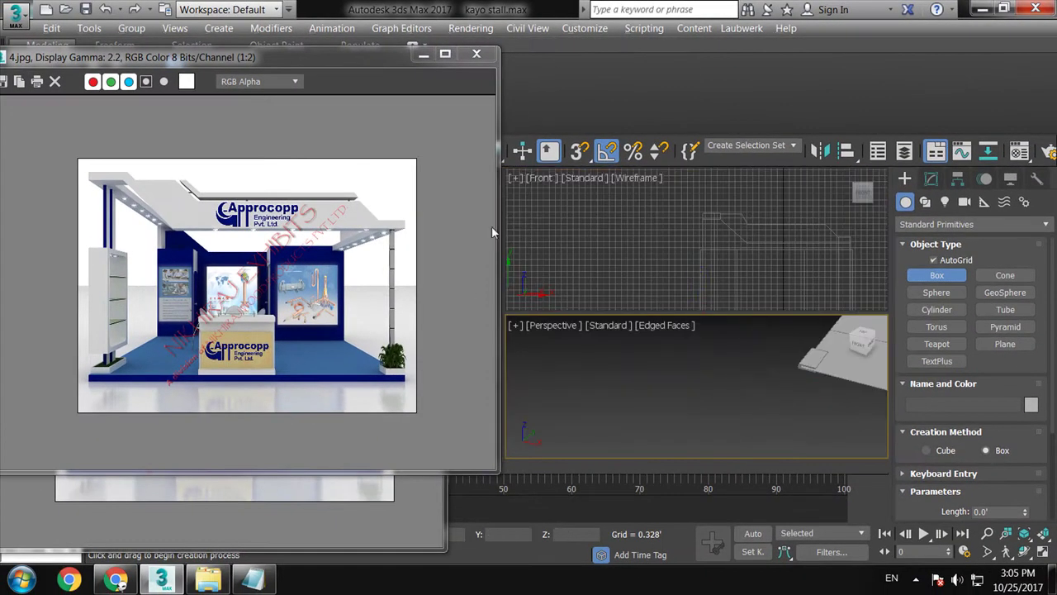
left_click_drag(389, 60, 332, 61)
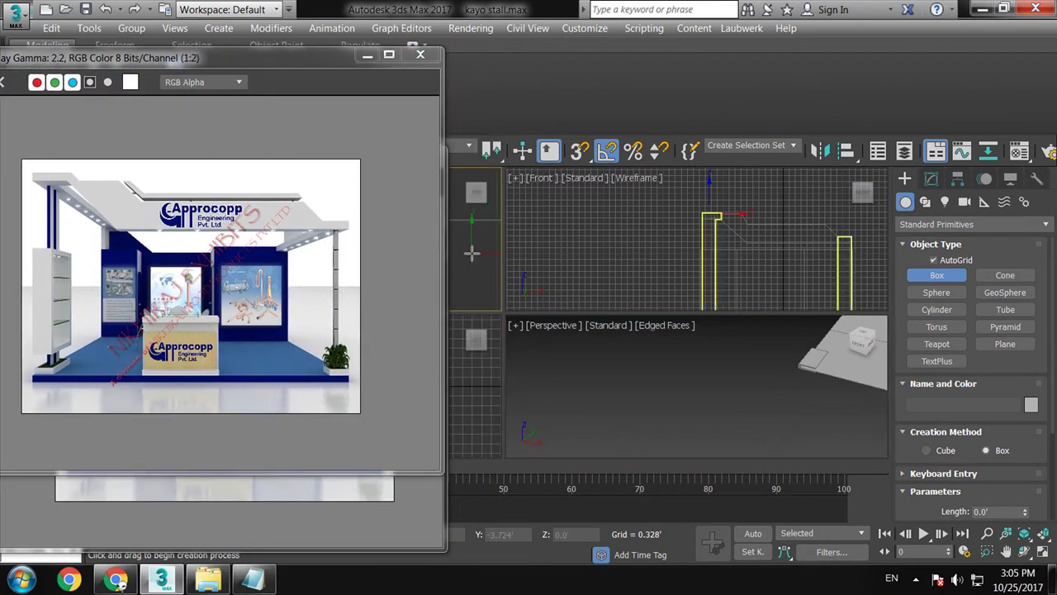
key("alt+w")
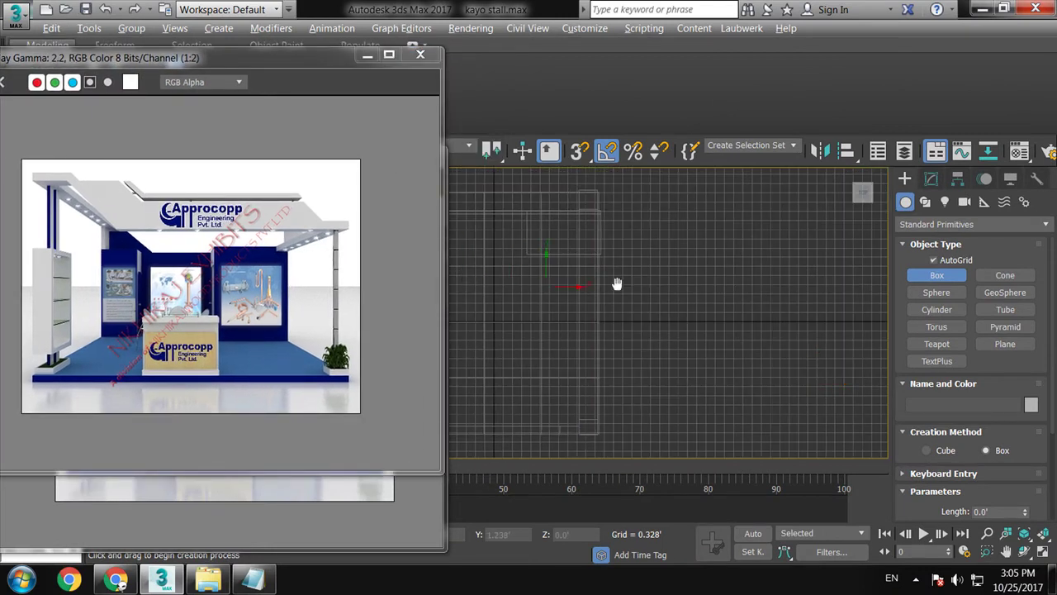
scroll(687, 331, "up", 3)
scroll(704, 296, "up", 2)
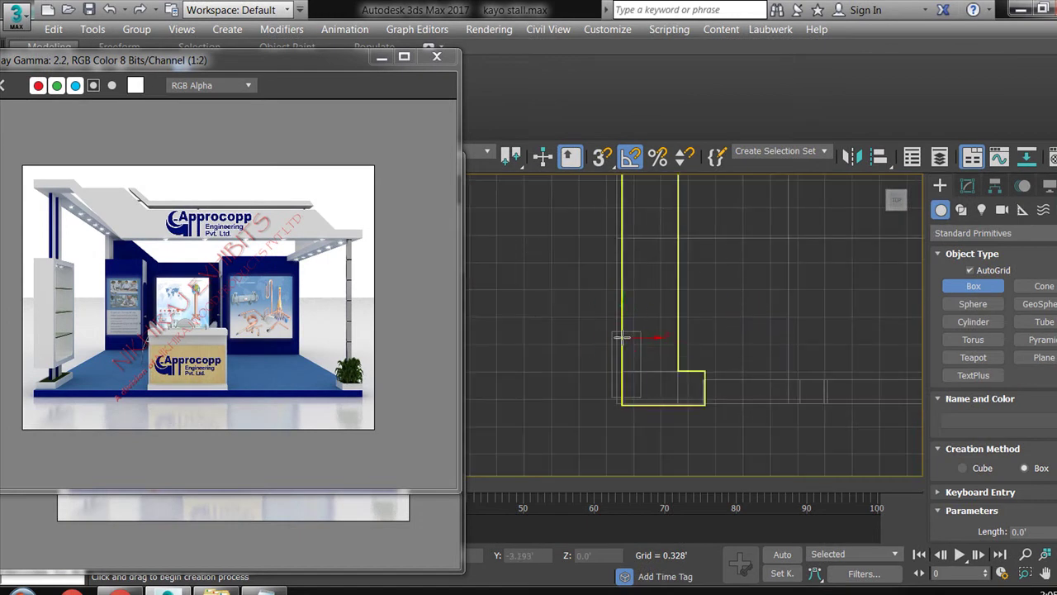
left_click_drag(625, 334, 629, 345)
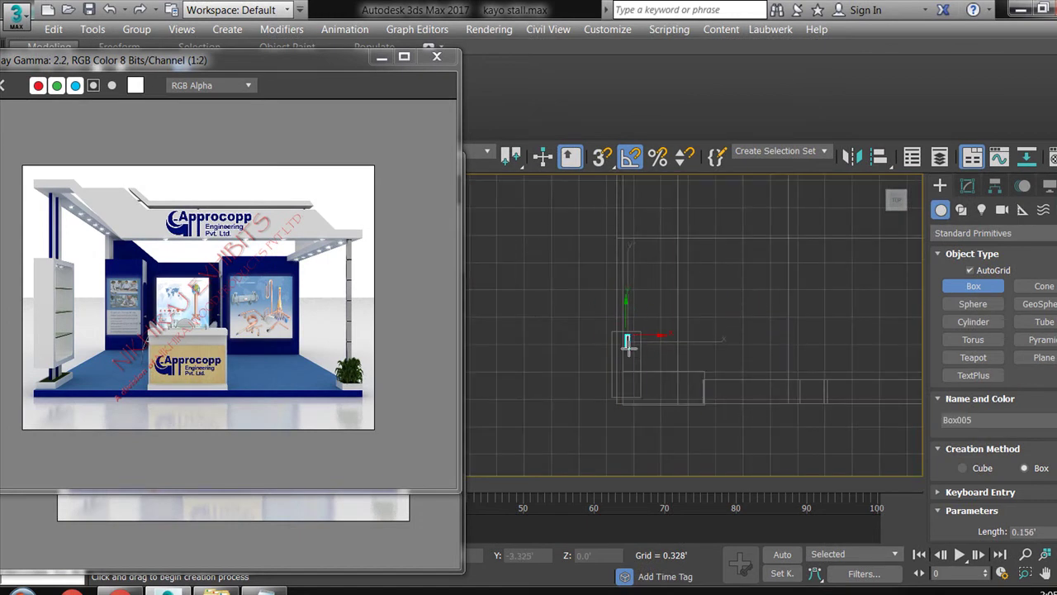
left_click(543, 159)
Restore the multi-view layout and frame the new box beside the beam
key("alt+w")
key("alt+w")
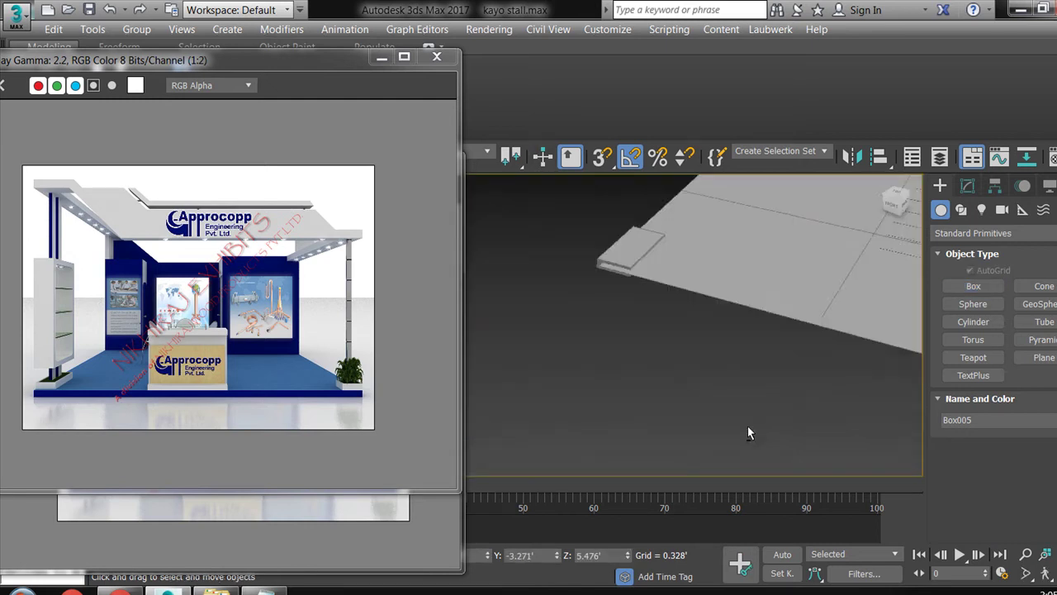
scroll(747, 428, "up", 5)
scroll(691, 278, "down", 3)
middle_click_drag(701, 276, 706, 337)
scroll(706, 337, "down", 3)
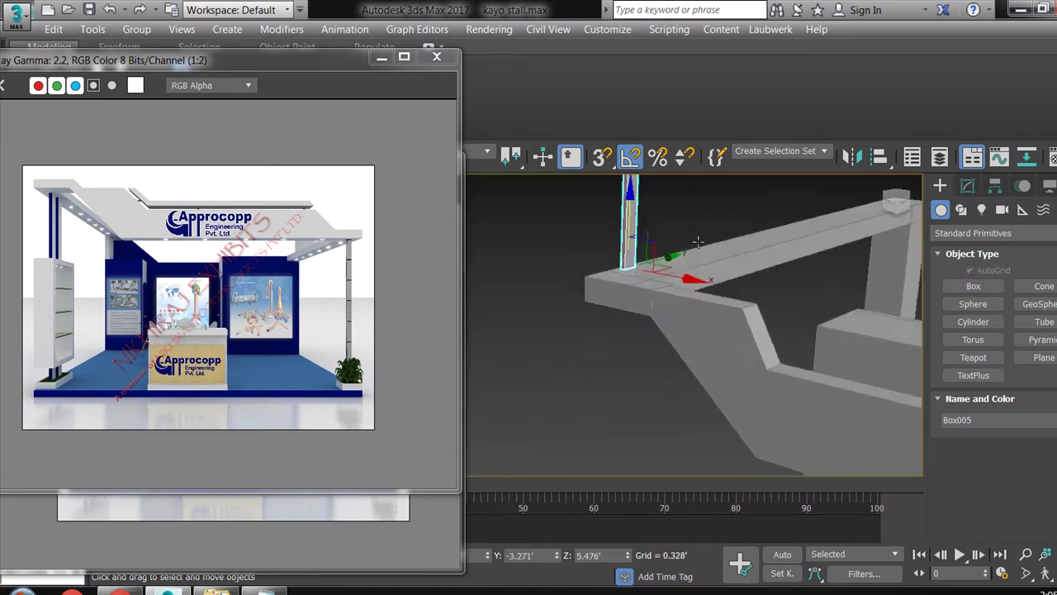
scroll(698, 314, "down", 2)
scroll(693, 302, "down", 1)
middle_click_drag(694, 301, 665, 348, "alt")
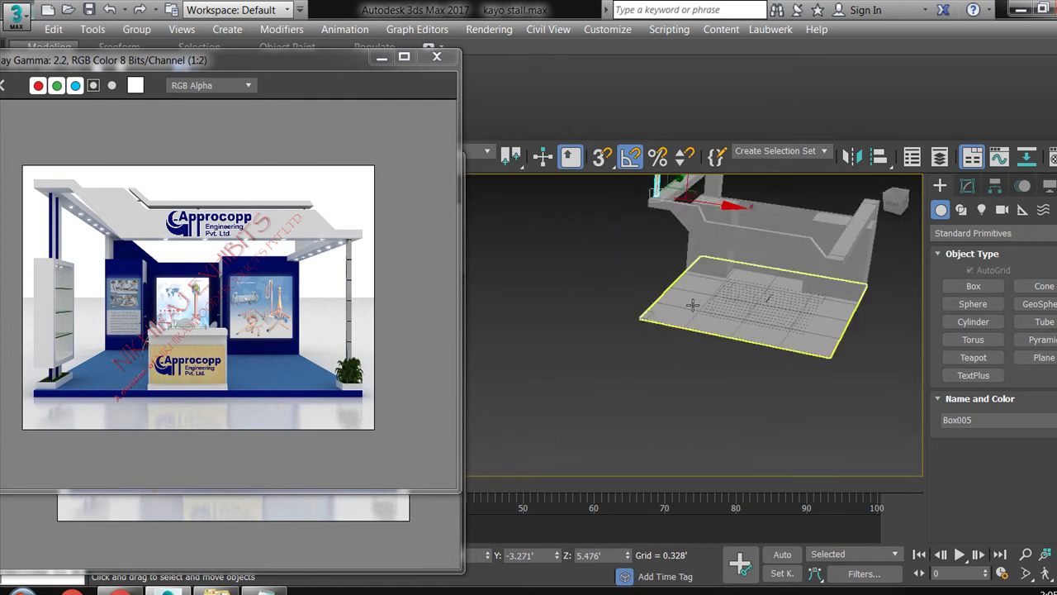
Lower the new vertical post from the roof down to the floor
left_click(649, 330)
scroll(650, 330, "up", 2)
scroll(649, 329, "up", 2)
scroll(649, 330, "up", 1)
mouse_move(718, 329)
middle_mouse_down("alt")
mouse_move(675, 285)
mouse_move(631, 365)
middle_mouse_up("alt")
mouse_move(648, 331)
middle_mouse_down("alt")
mouse_move(686, 304)
mouse_move(653, 472)
mouse_move(697, 315)
mouse_move(663, 234)
middle_mouse_up("alt")
left_click(672, 331)
left_click_drag(658, 211, 709, 353)
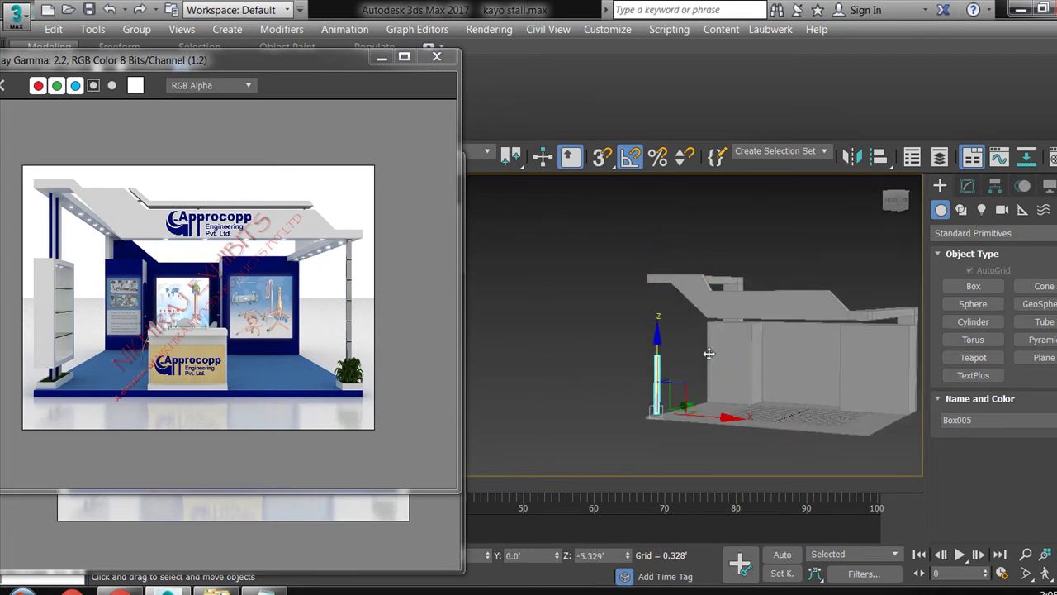
mouse_move(712, 357)
middle_mouse_down("alt")
mouse_move(703, 380)
mouse_move(694, 366)
mouse_move(694, 391)
middle_mouse_up("alt")
scroll(619, 380, "up", 3)
Slim the post to 77.474% along Y and convert it to an Editable Poly
key("r")
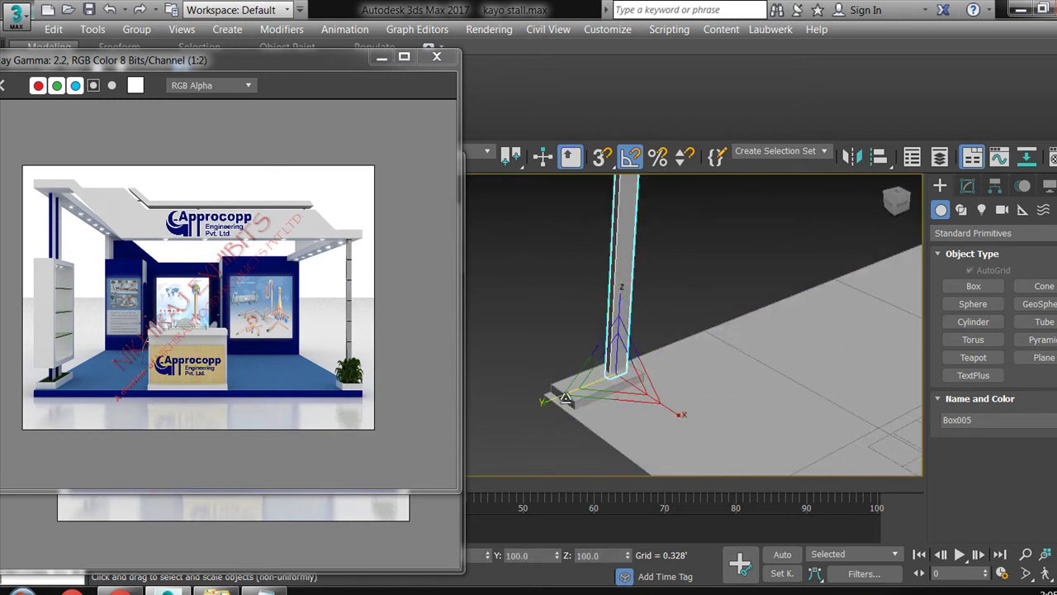
left_click_drag(552, 399, 565, 399)
scroll(564, 400, "down", 2)
scroll(587, 371, "down", 1)
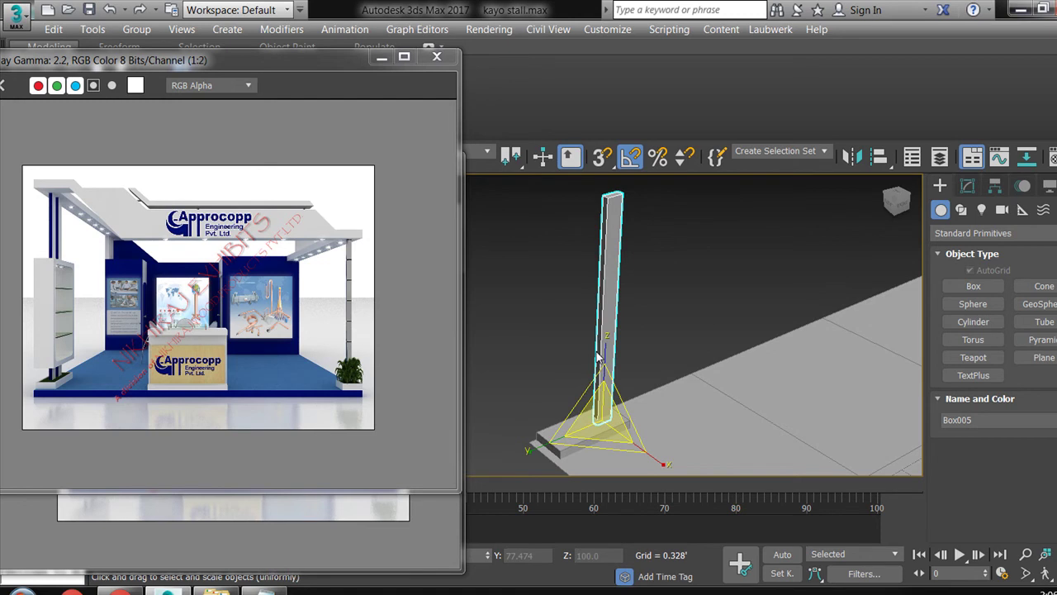
key("w")
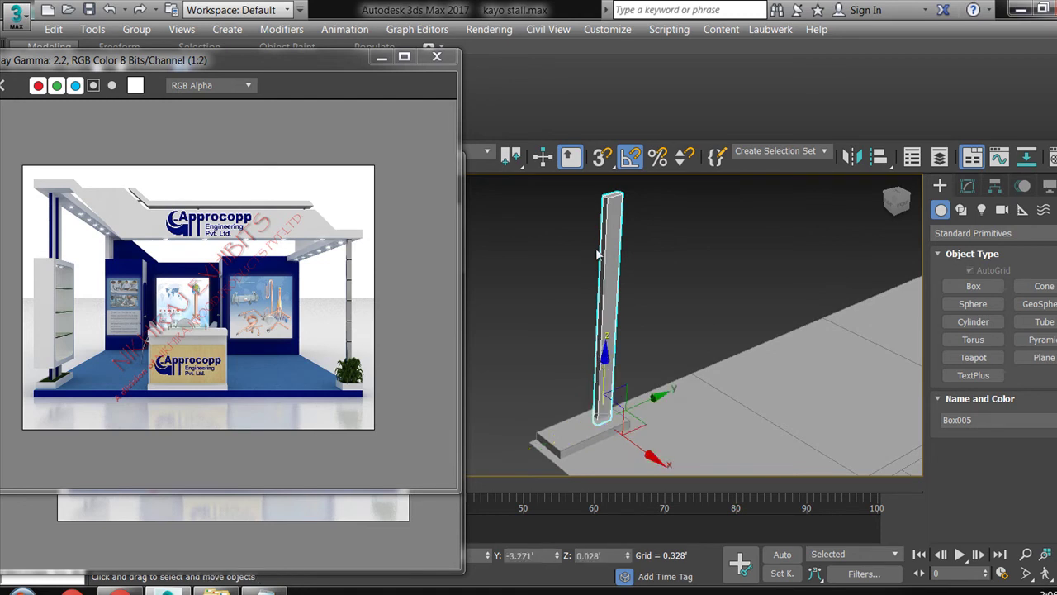
right_click(598, 247)
left_click(818, 444)
Raise the pillar's top vertices up to the roof beam at Z 5.176'
key("1")
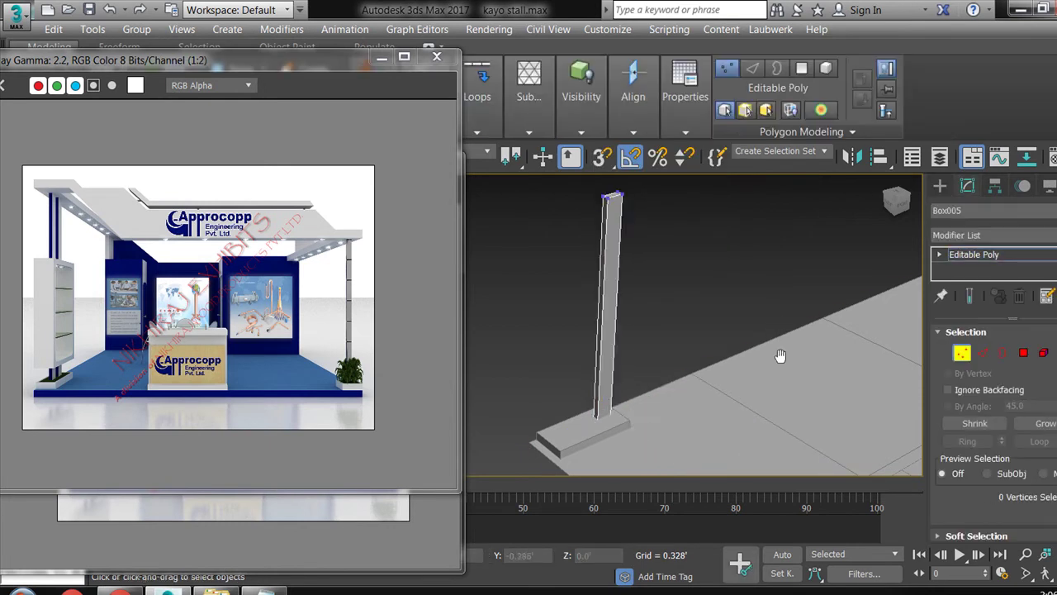
scroll(718, 366, "down", 2)
scroll(710, 348, "down", 3)
left_click_drag(644, 299, 727, 343)
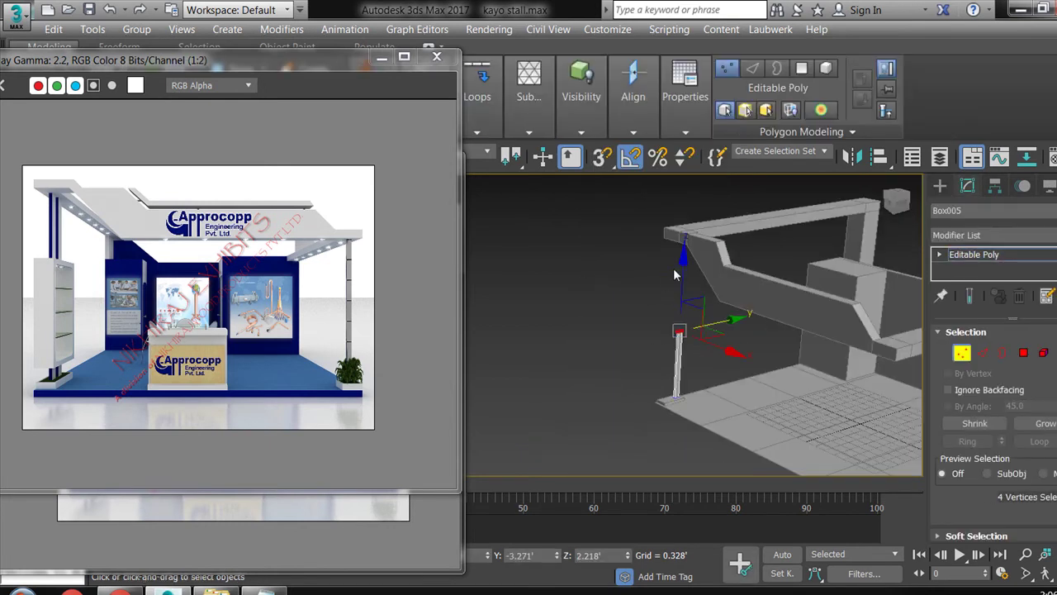
mouse_move(702, 248)
middle_mouse_down("alt")
mouse_move(724, 289)
mouse_move(706, 256)
mouse_move(703, 263)
middle_mouse_up("alt")
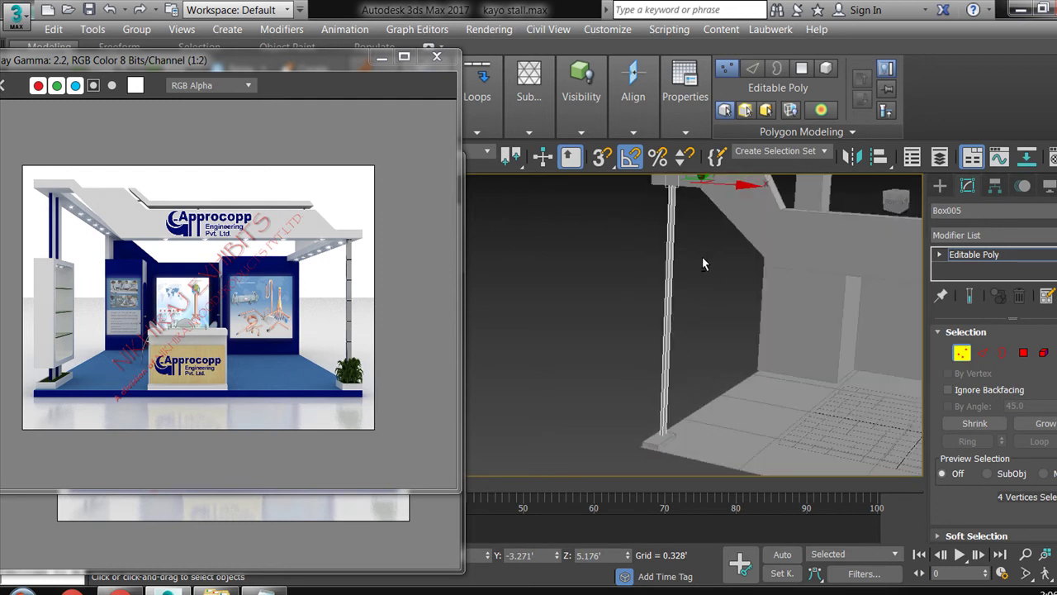
Back at object level, Shift-drag the pillar to clone a copy
left_click(1016, 255)
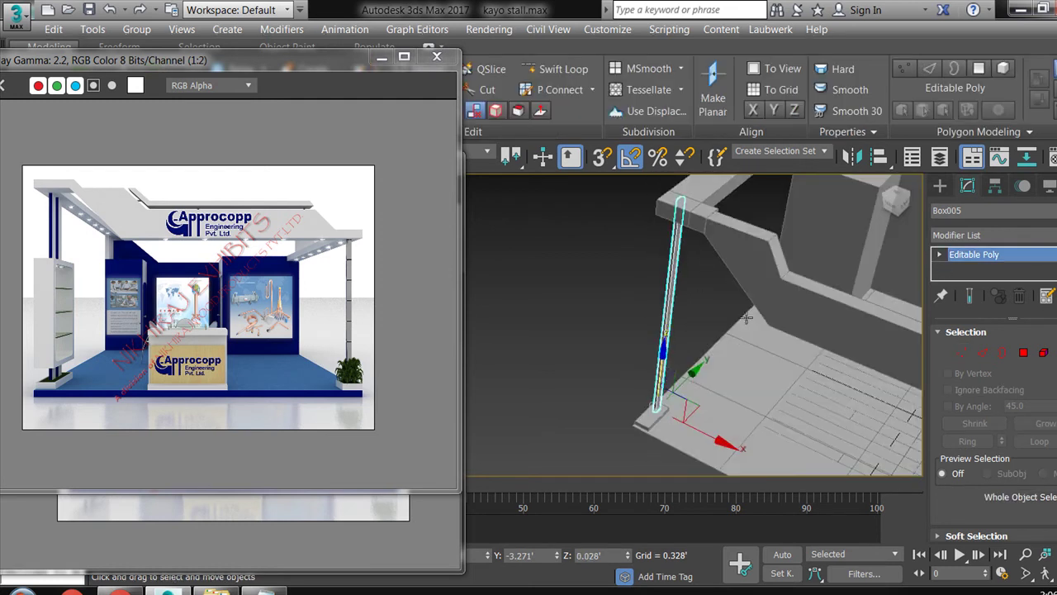
middle_click_drag(751, 302, 702, 399, "alt")
key("w")
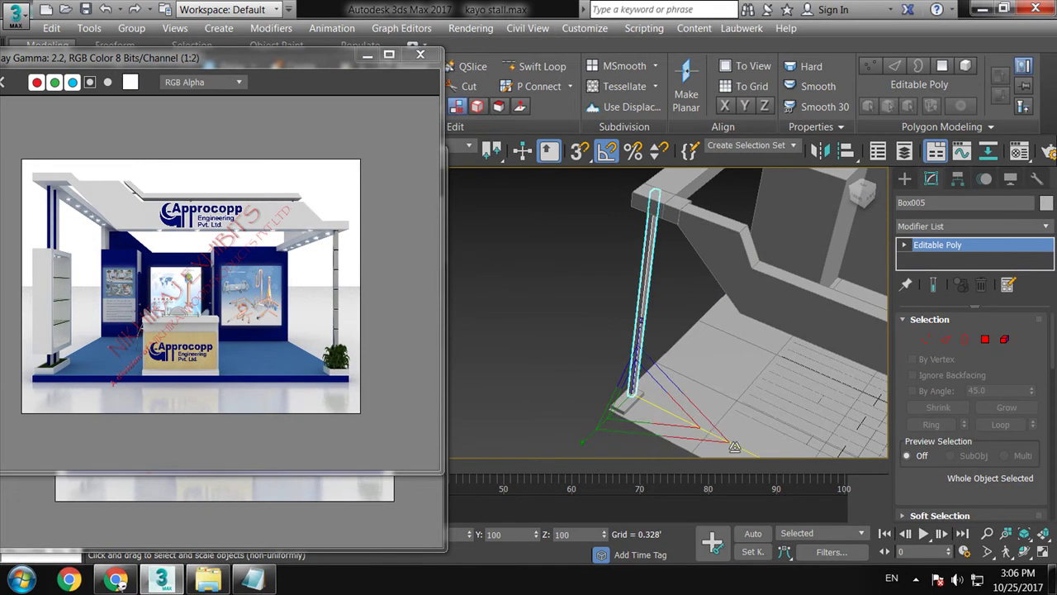
left_click_drag(663, 385, 659, 364)
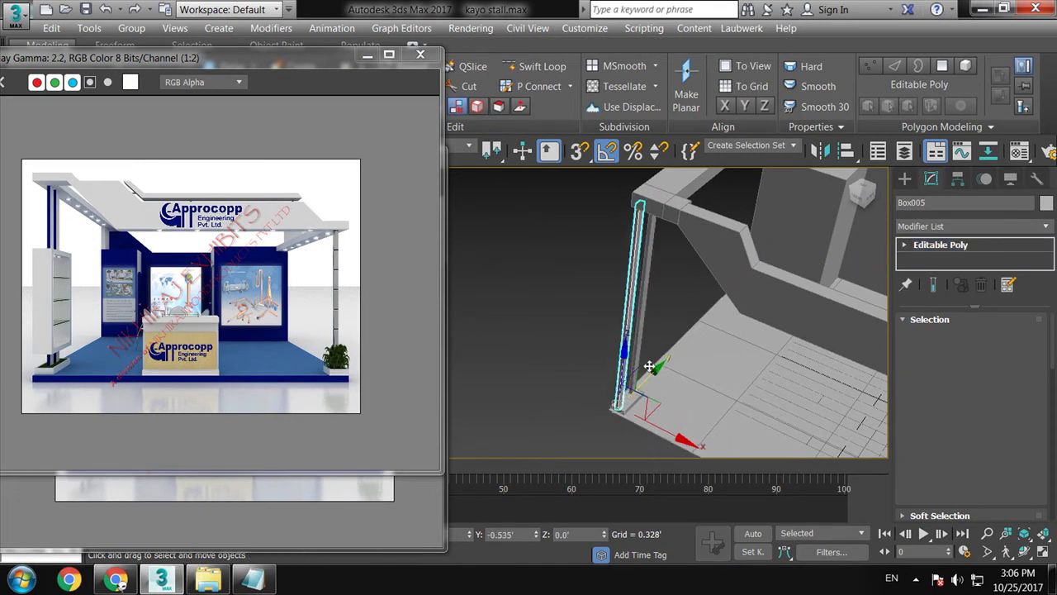
Confirm the pillar copy in Clone Options and orbit out to a high view
left_click(535, 356)
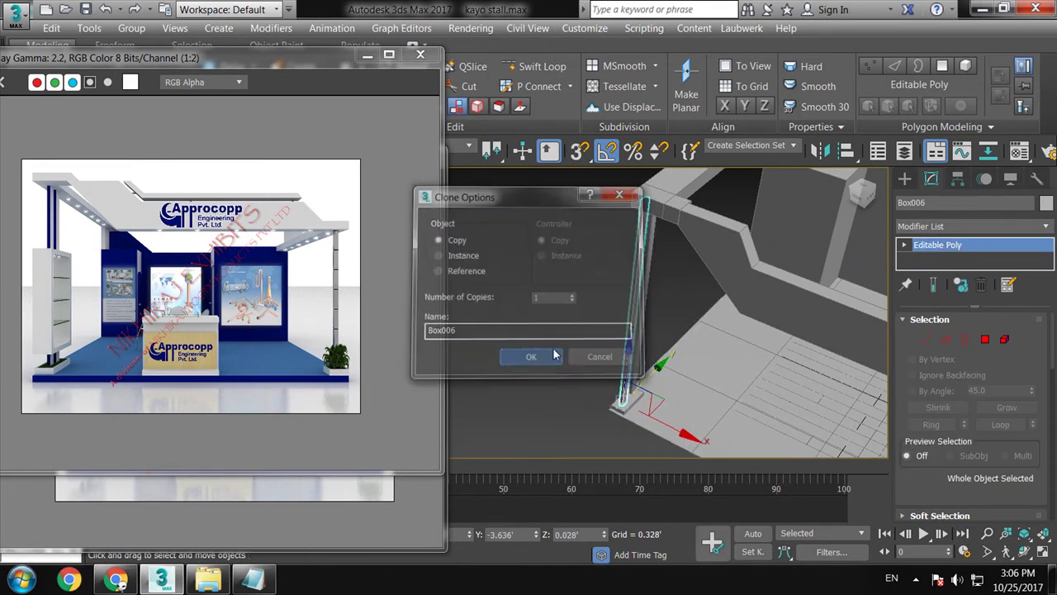
scroll(743, 286, "down", 3)
middle_click_drag(590, 338, 678, 371, "alt")
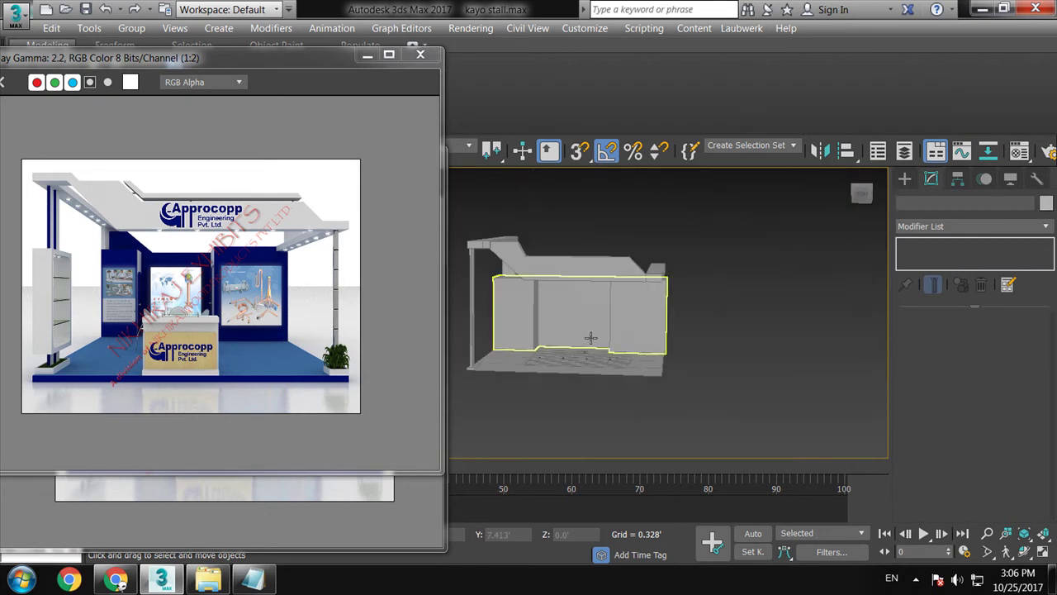
scroll(670, 374, "up", 2)
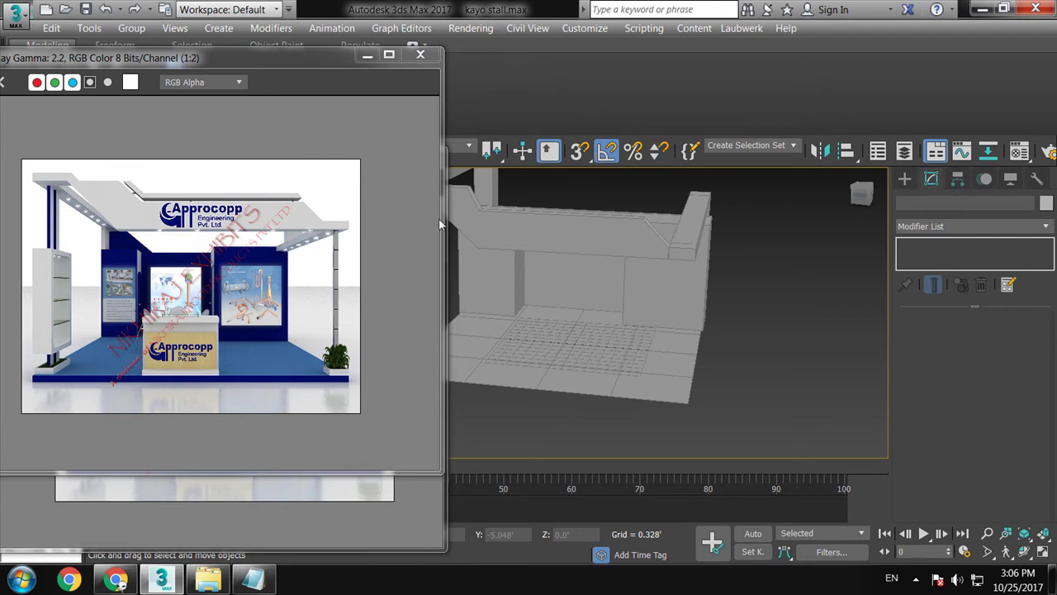
Move Box004 to the floor's right front corner
mouse_move(637, 243)
middle_mouse_down("alt")
mouse_move(708, 257)
mouse_move(710, 286)
middle_mouse_up("alt")
left_click(495, 372)
left_click_drag(543, 377, 824, 436)
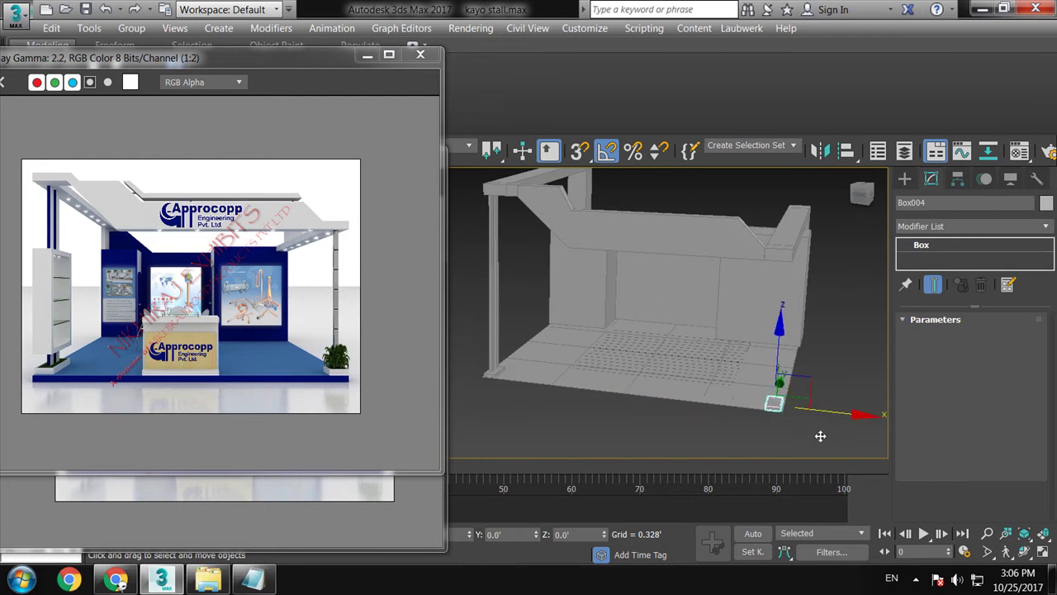
Confirm the Box007 copy and move it into place on the stall floor
left_click(533, 354)
key("z")
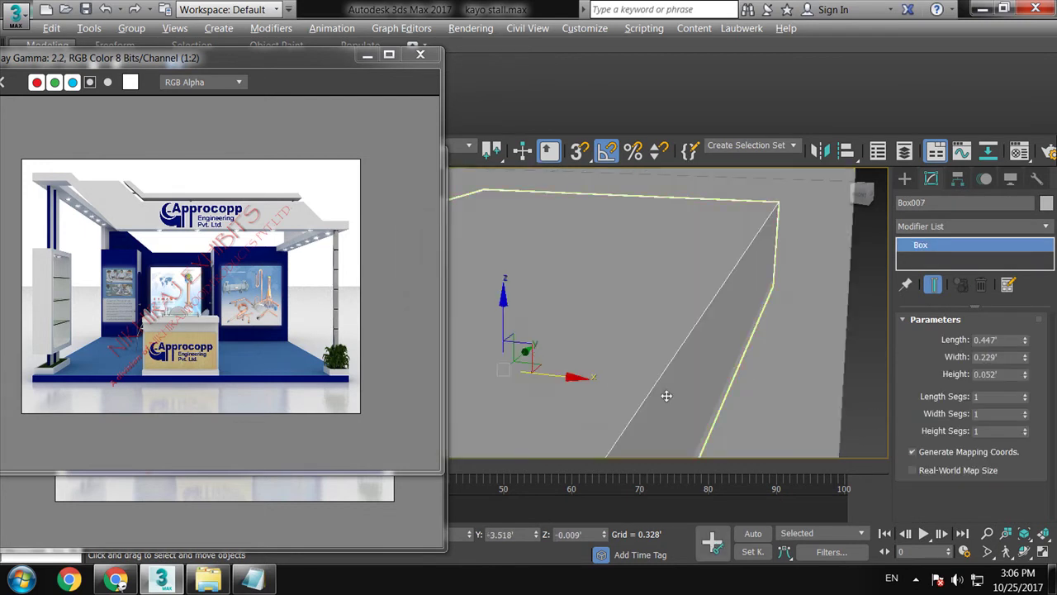
scroll(653, 356, "down", 2)
scroll(642, 352, "down", 2)
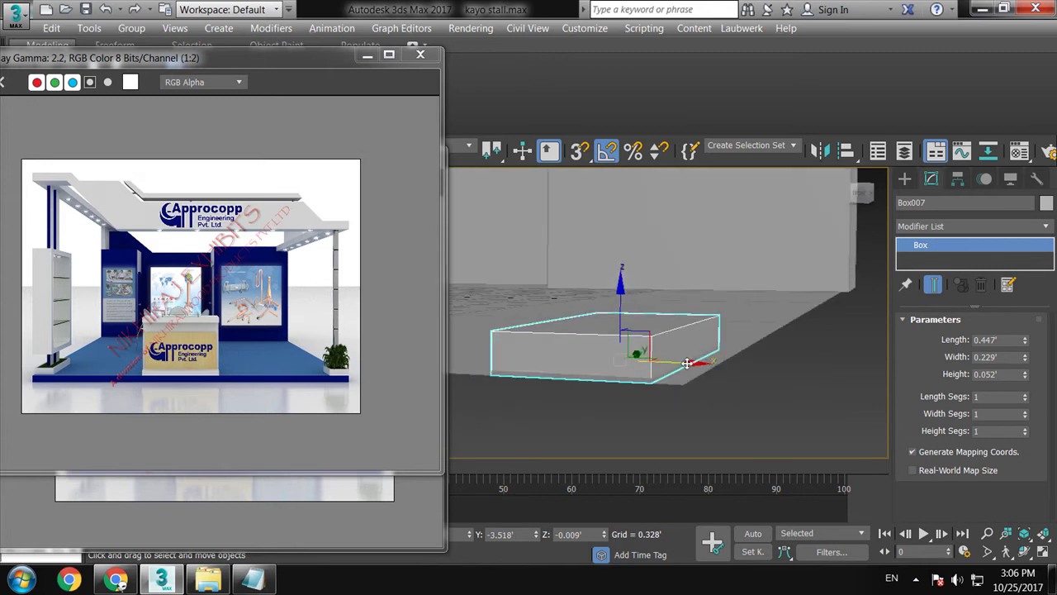
mouse_move(687, 364)
left_mouse_down()
mouse_move(677, 314)
mouse_move(653, 289)
mouse_move(676, 302)
left_mouse_up()
mouse_move(676, 303)
middle_mouse_down("alt")
mouse_move(597, 337)
mouse_move(904, 318)
middle_mouse_up("alt")
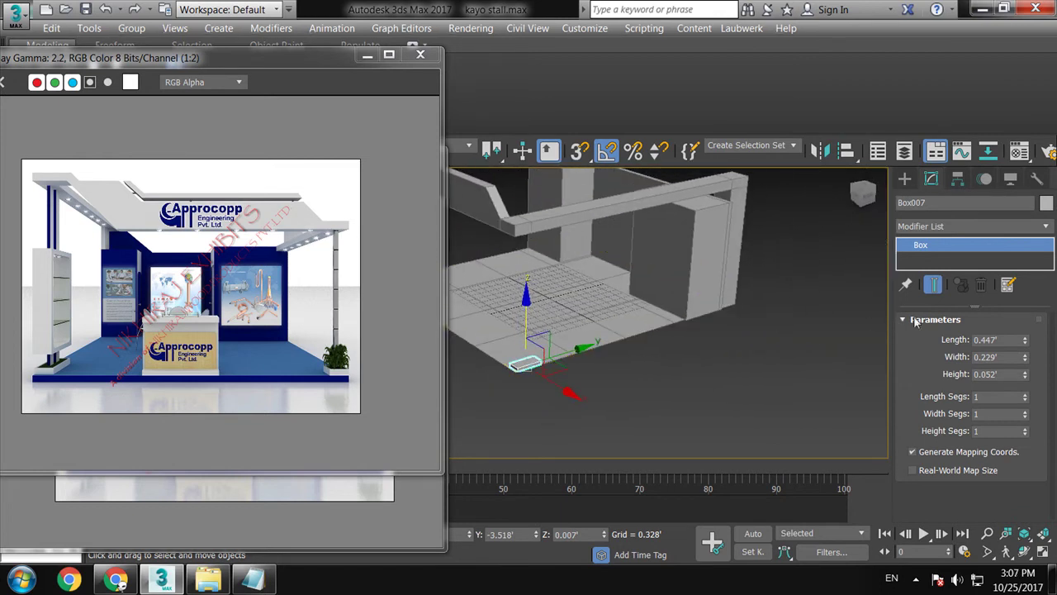
Draw a slim, tall upright box, Box008, beside Box007 at the floor's front corner
left_click(906, 178)
left_click(936, 275)
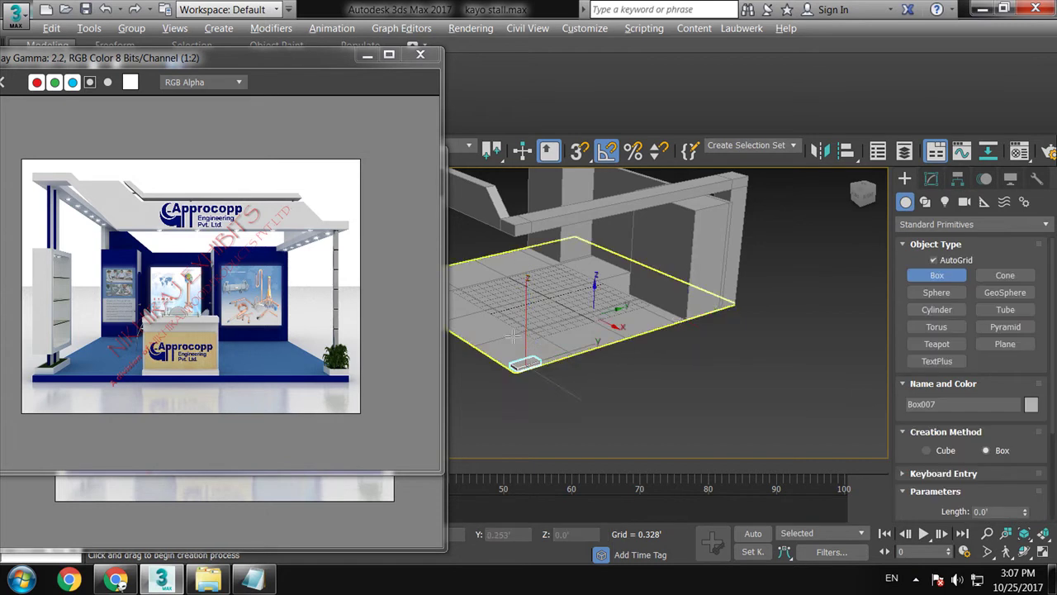
middle_click_drag(743, 331, 434, 398, "alt")
scroll(570, 355, "up", 3)
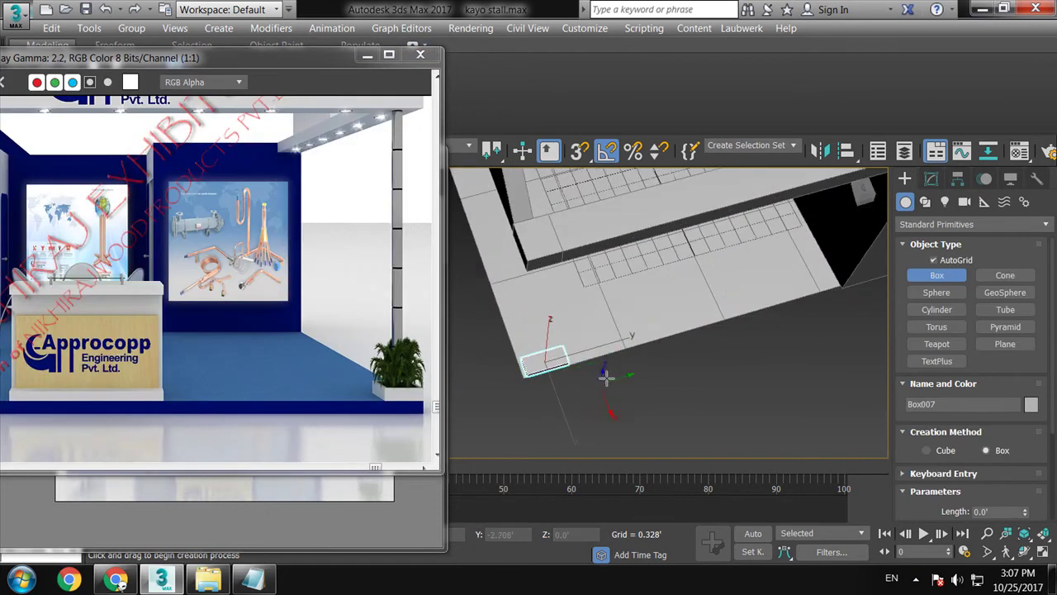
left_click_drag(570, 356, 572, 347)
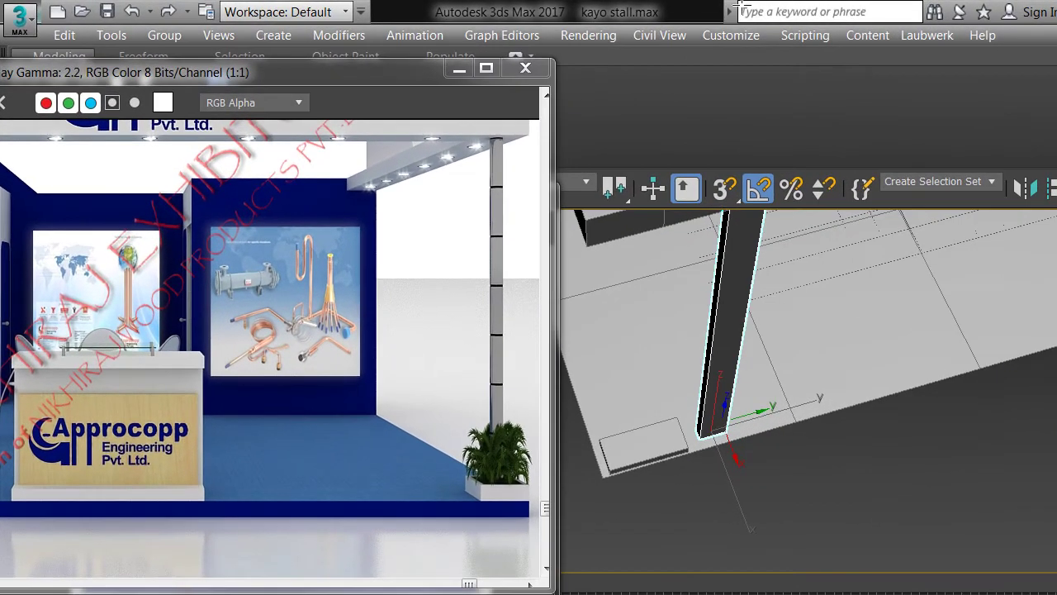
middle_click_drag(781, 373, 657, 244, "alt")
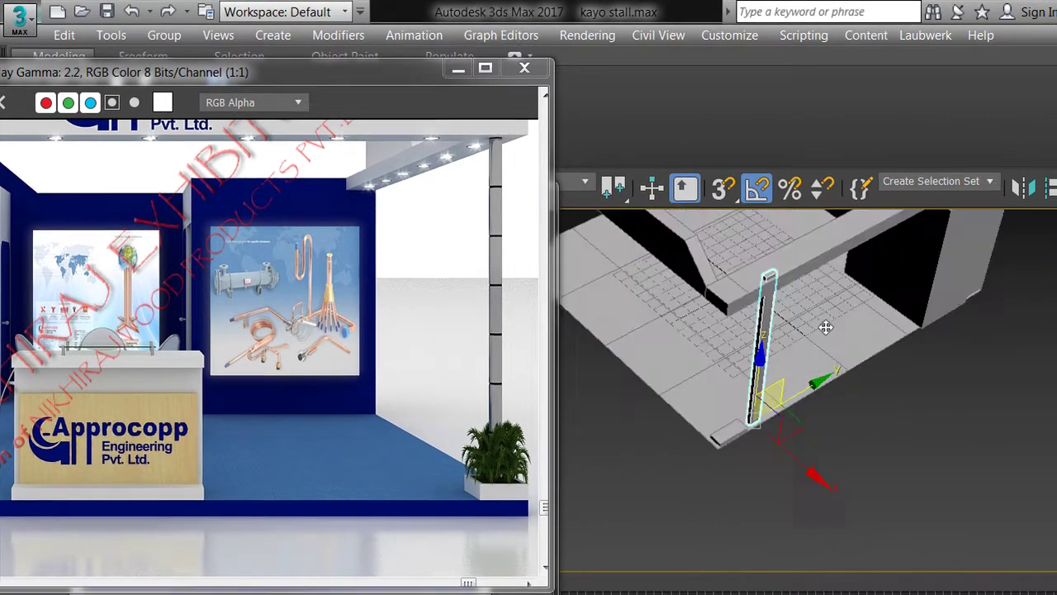
Shift the thin post along Y so it lines up beneath the roof beam
key("r")
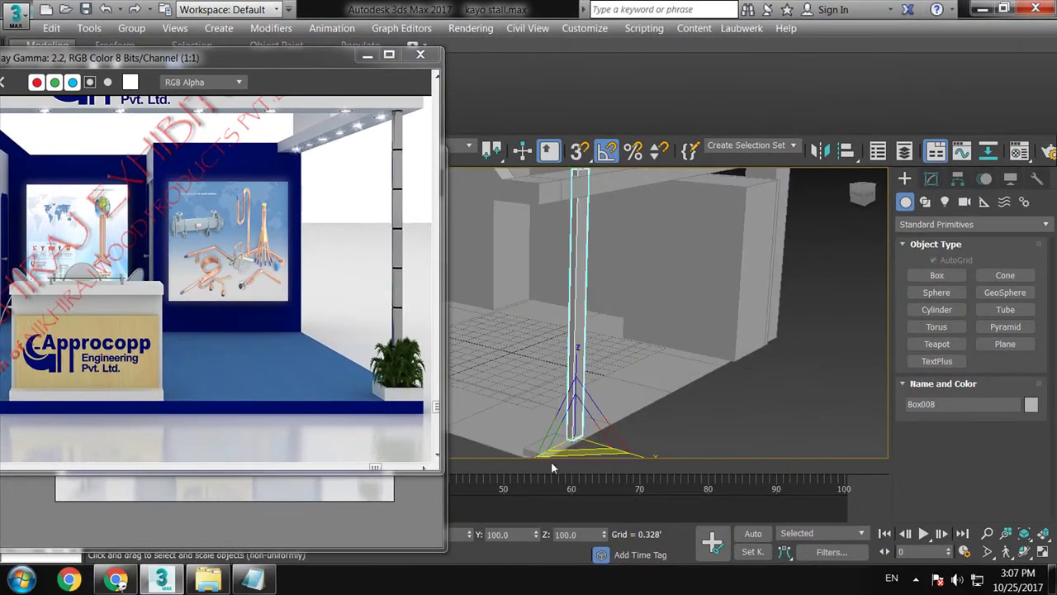
mouse_move(608, 437)
middle_mouse_down("alt")
mouse_move(517, 448)
mouse_move(579, 278)
middle_mouse_up("alt")
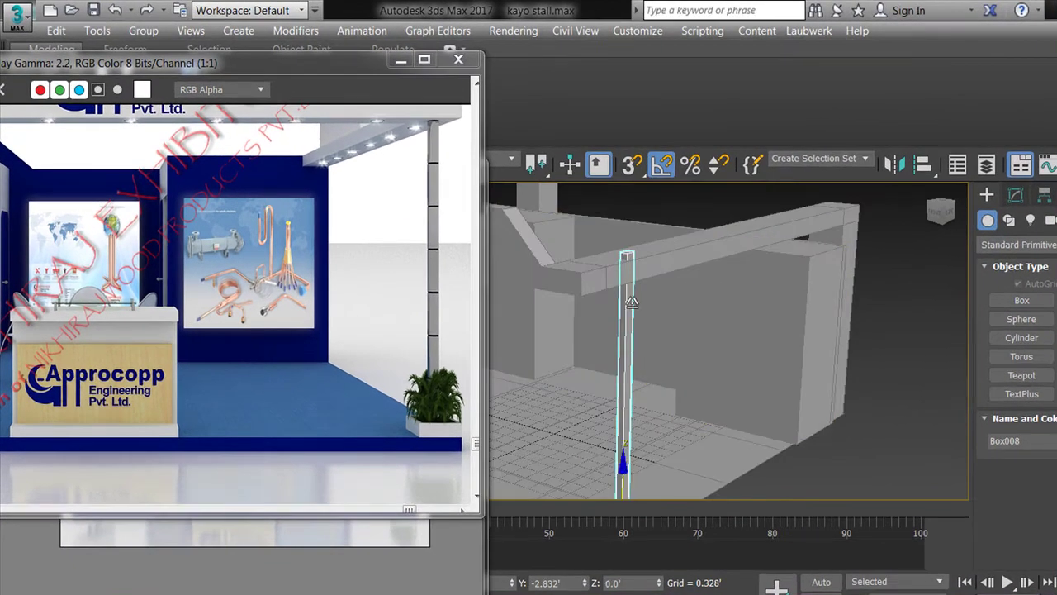
mouse_move(631, 302)
middle_mouse_down("alt")
mouse_move(677, 389)
mouse_move(650, 455)
middle_mouse_up("alt")
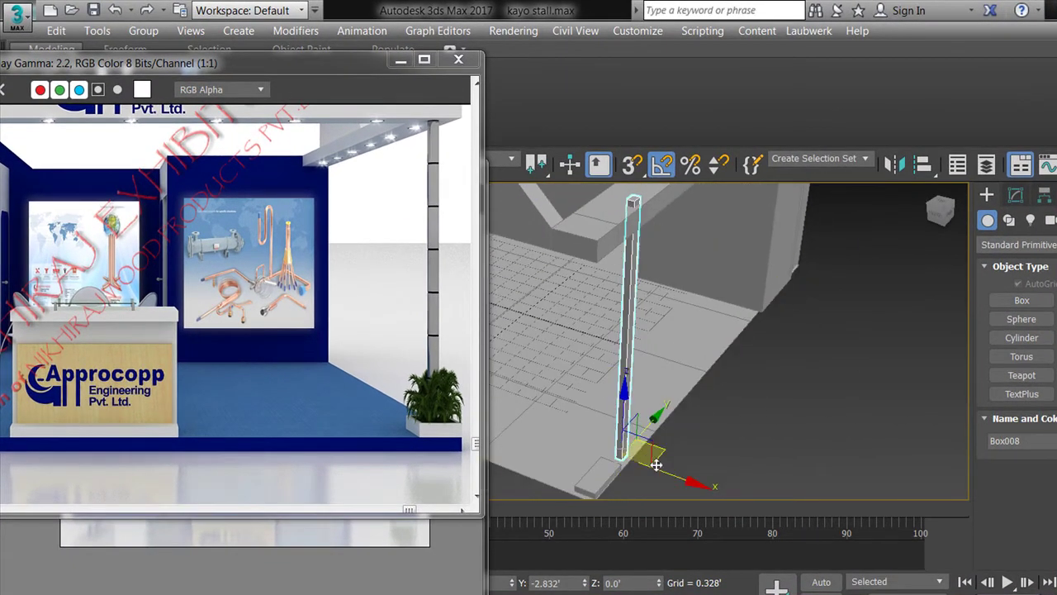
left_click_drag(674, 473, 666, 471)
Convert post Box008 to an Editable Poly and check its base from a wider view
right_click(613, 357)
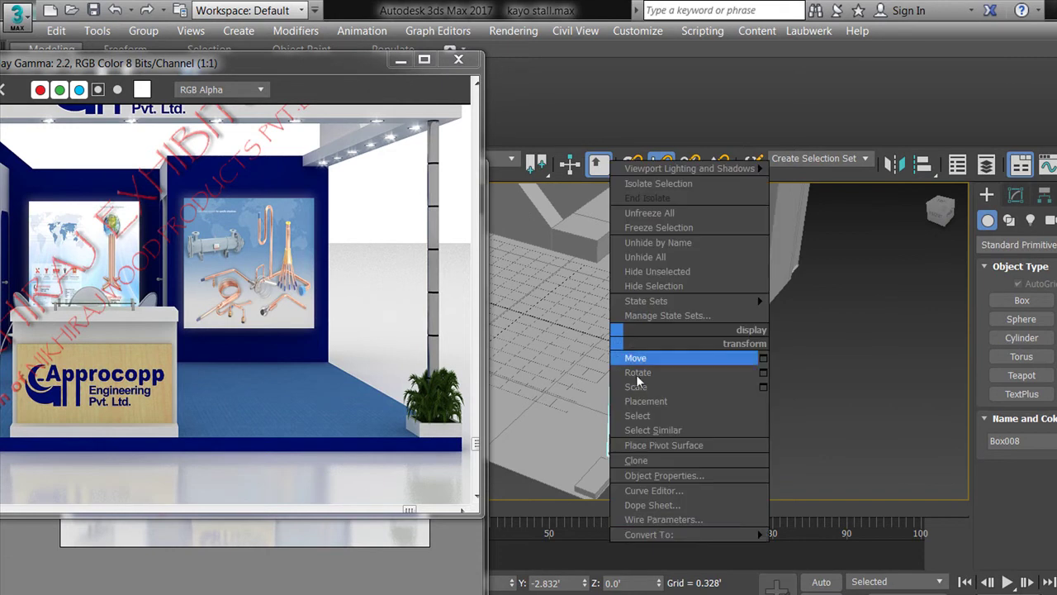
left_click(815, 551)
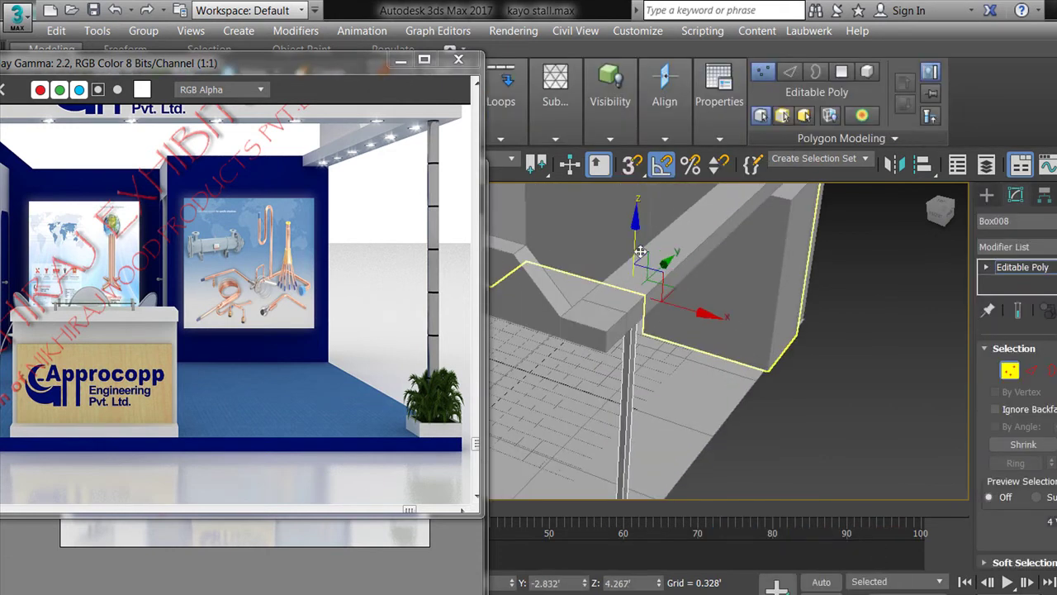
key("shift+z")
mouse_move(187, 310)
middle_mouse_down()
mouse_move(233, 333)
mouse_move(338, 328)
middle_mouse_up()
scroll(360, 292, "down", 2)
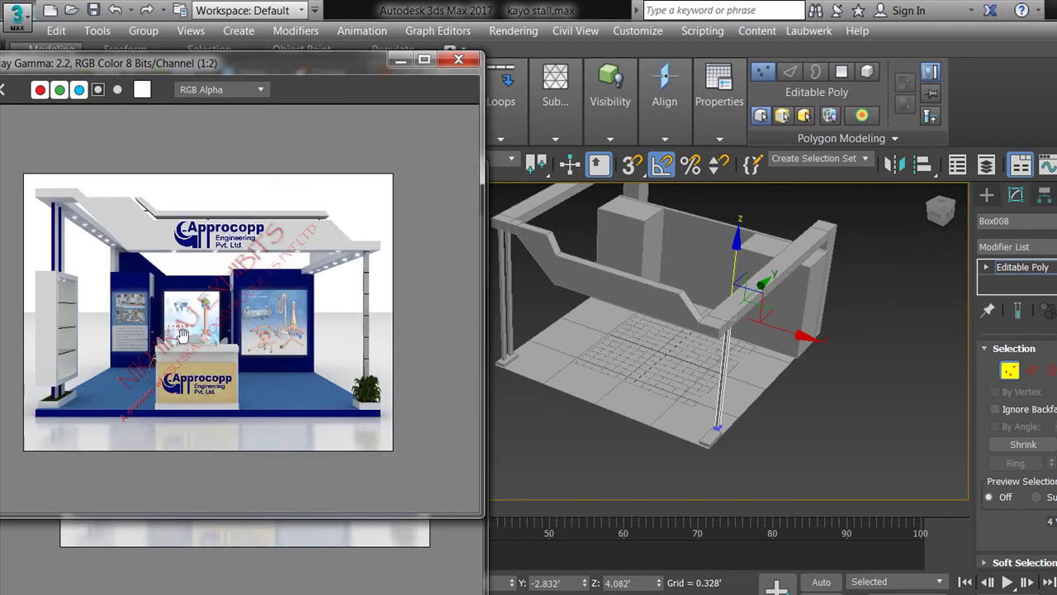
mouse_move(881, 427)
middle_mouse_down("alt")
mouse_move(699, 368)
mouse_move(735, 364)
middle_mouse_up("alt")
scroll(735, 364, "up", 3)
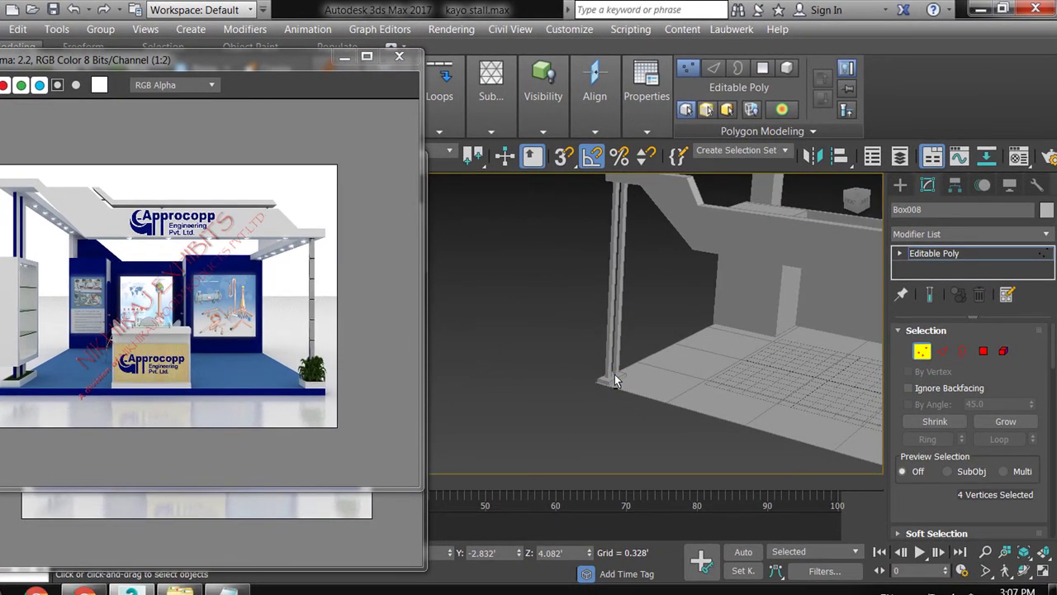
Draw a new upright box, Box009, on the floor near the post base
left_click(901, 186)
left_click(926, 285)
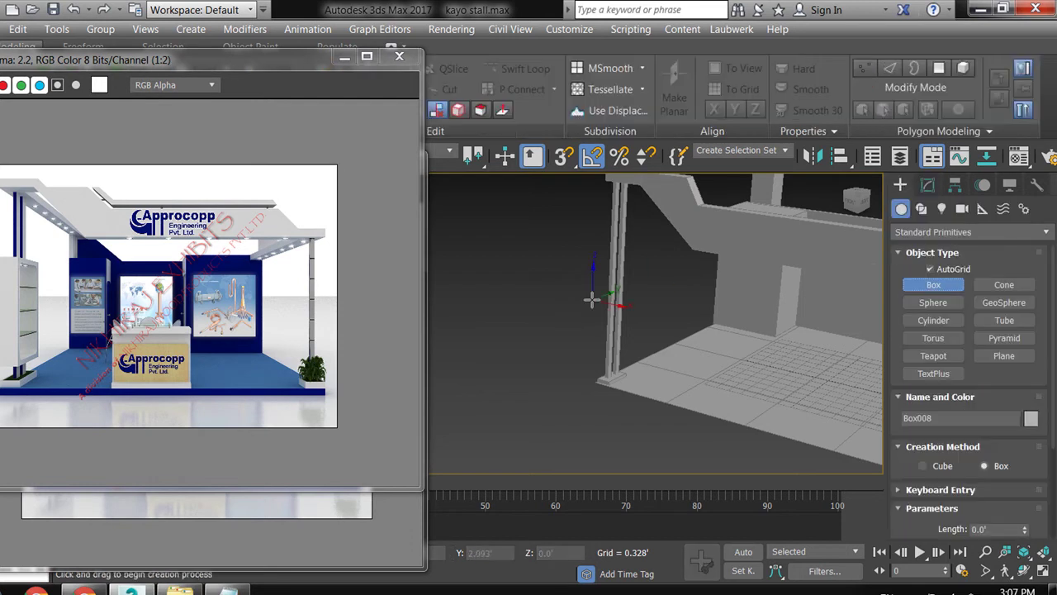
scroll(641, 355, "up", 3)
scroll(648, 388, "up", 2)
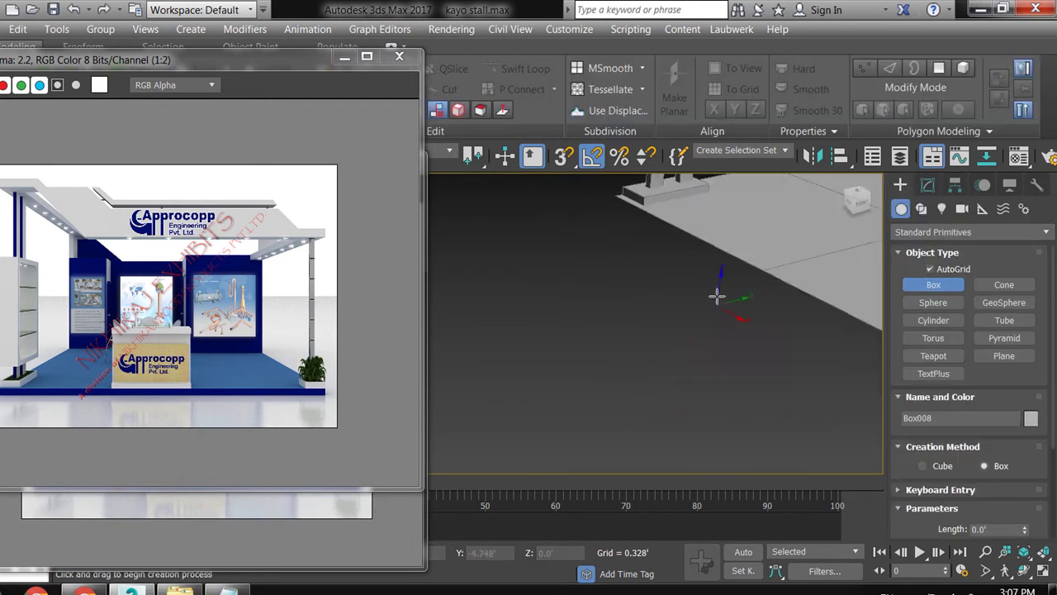
middle_click_drag(708, 330, 723, 437)
left_click_drag(798, 388, 726, 459)
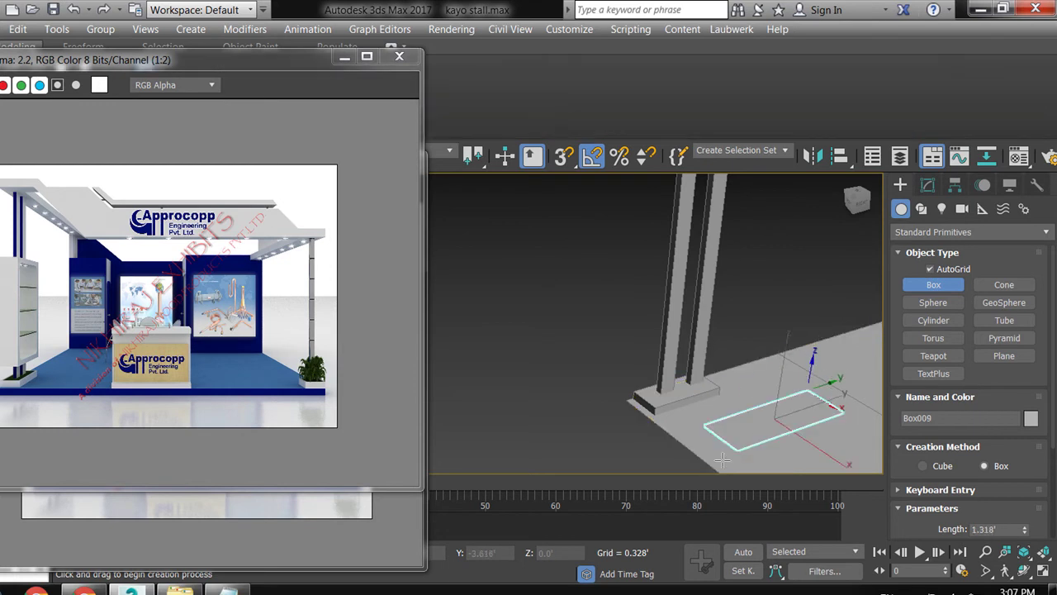
left_click(763, 211)
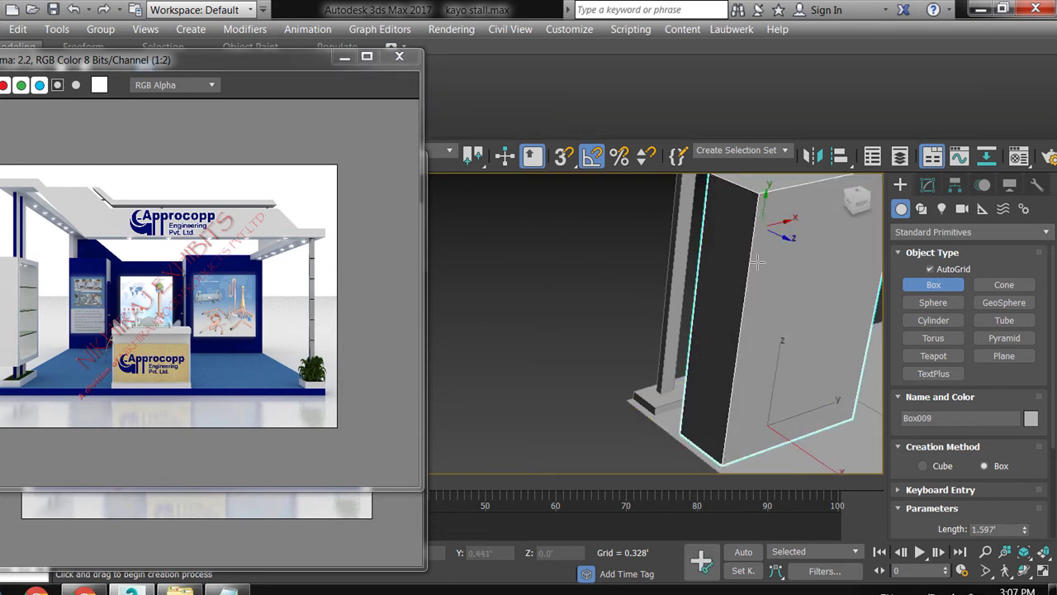
scroll(784, 289, "down", 3)
middle_click_drag(784, 289, 815, 302, "alt")
right_click(816, 302)
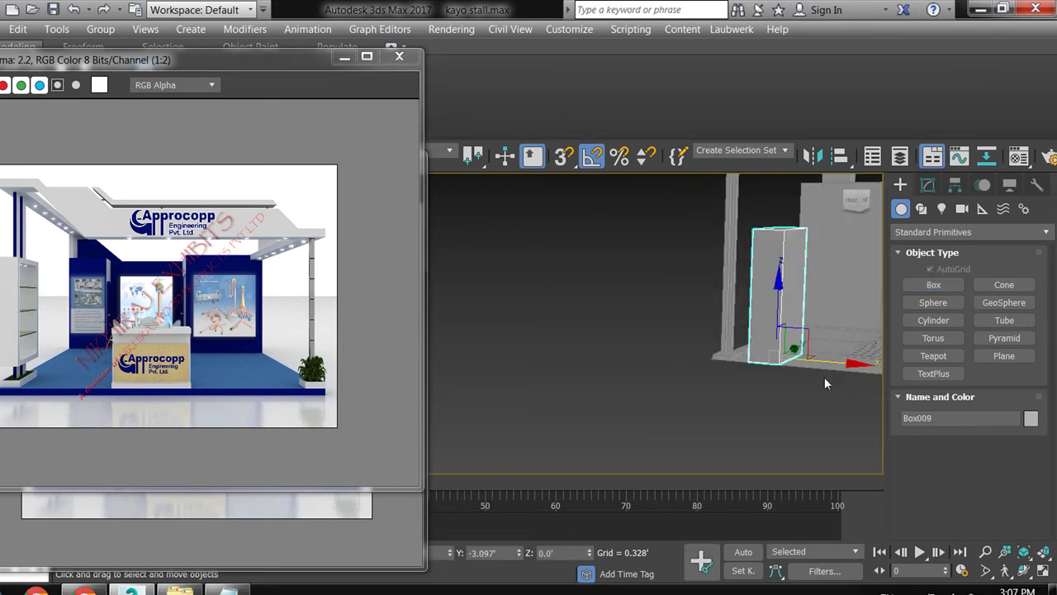
Move Box009 left and scale it down to 70% of its height
left_click_drag(831, 364, 737, 278)
key("r")
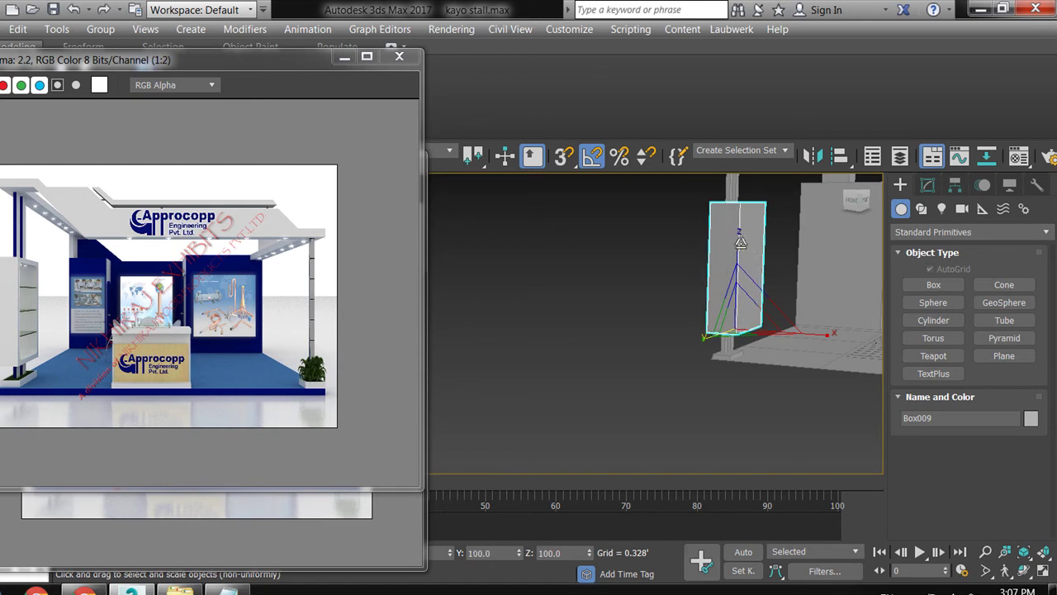
left_click_drag(742, 249, 737, 266)
middle_click_drag(745, 282, 797, 313, "alt")
Slide Box009 into position against the pair of corner posts
key("w")
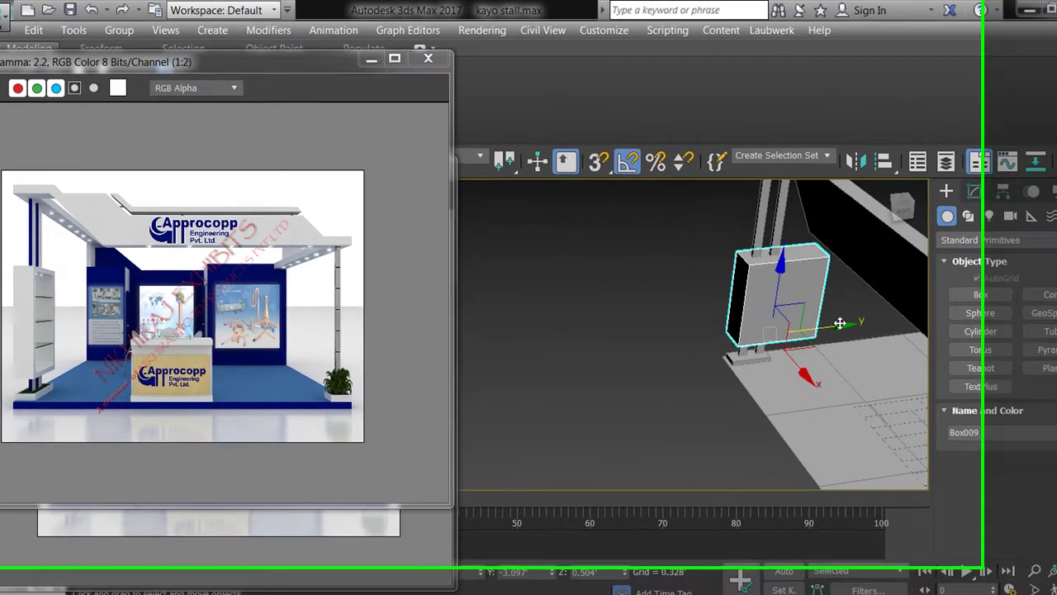
left_click_drag(827, 319, 762, 355)
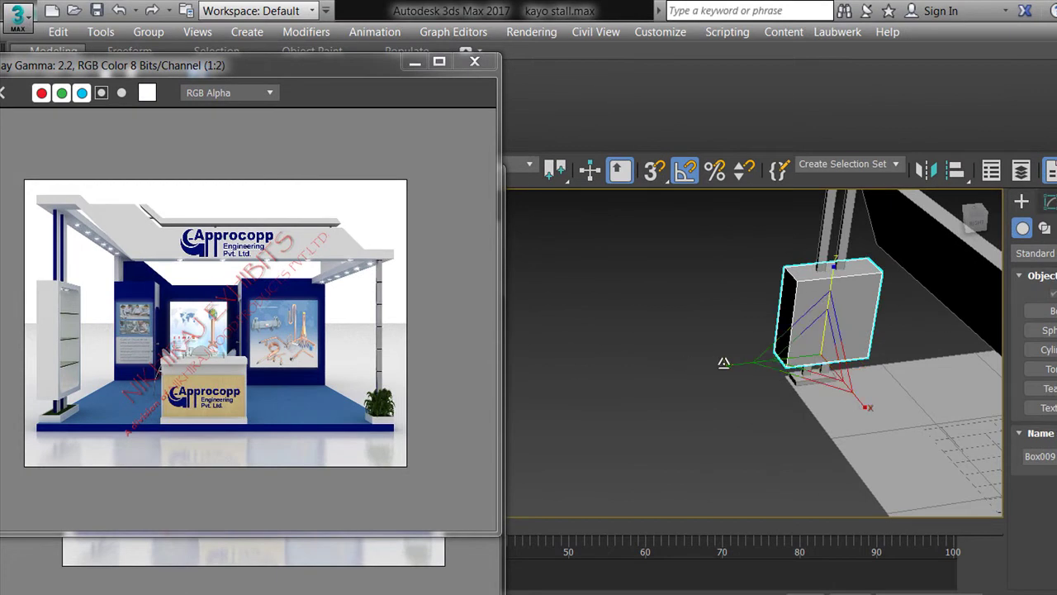
middle_click_drag(762, 354, 872, 308, "alt")
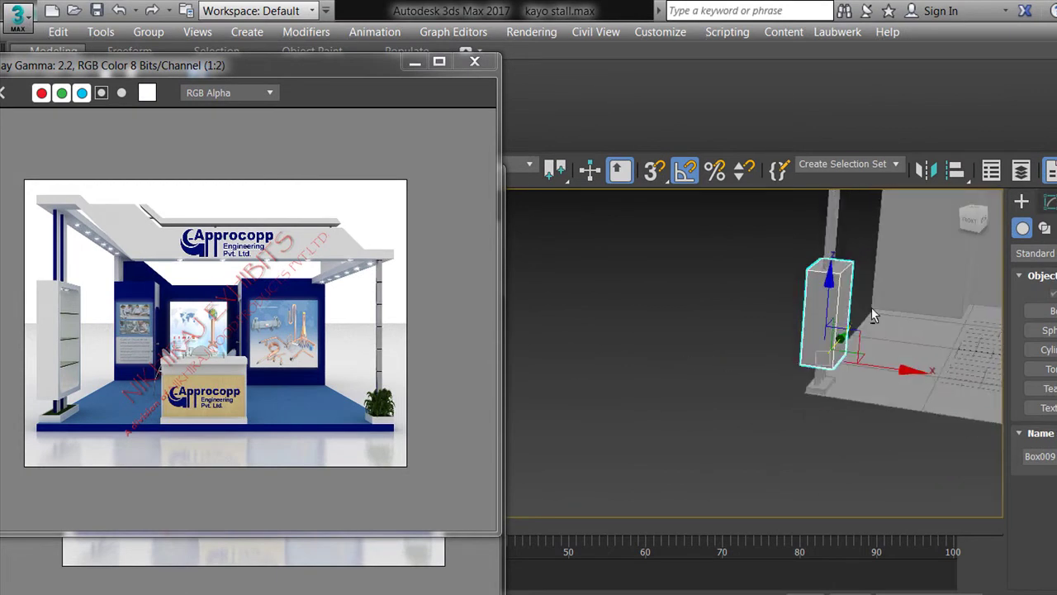
scroll(871, 307, "up", 4)
scroll(859, 347, "up", 3)
middle_click_drag(834, 438, 841, 389, "alt")
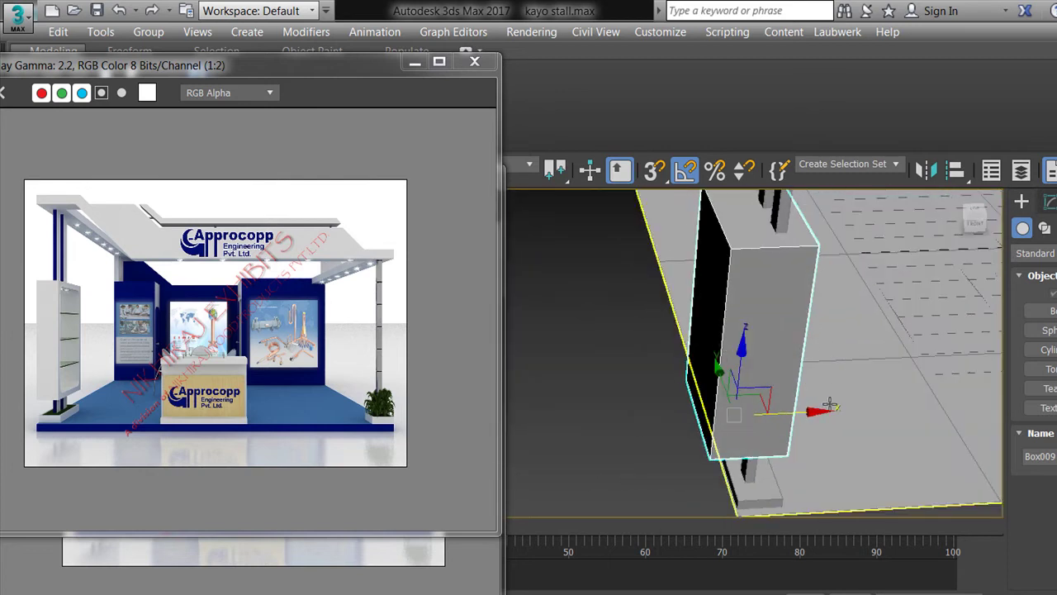
left_click_drag(818, 410, 851, 413)
middle_click_drag(917, 331, 770, 301, "alt")
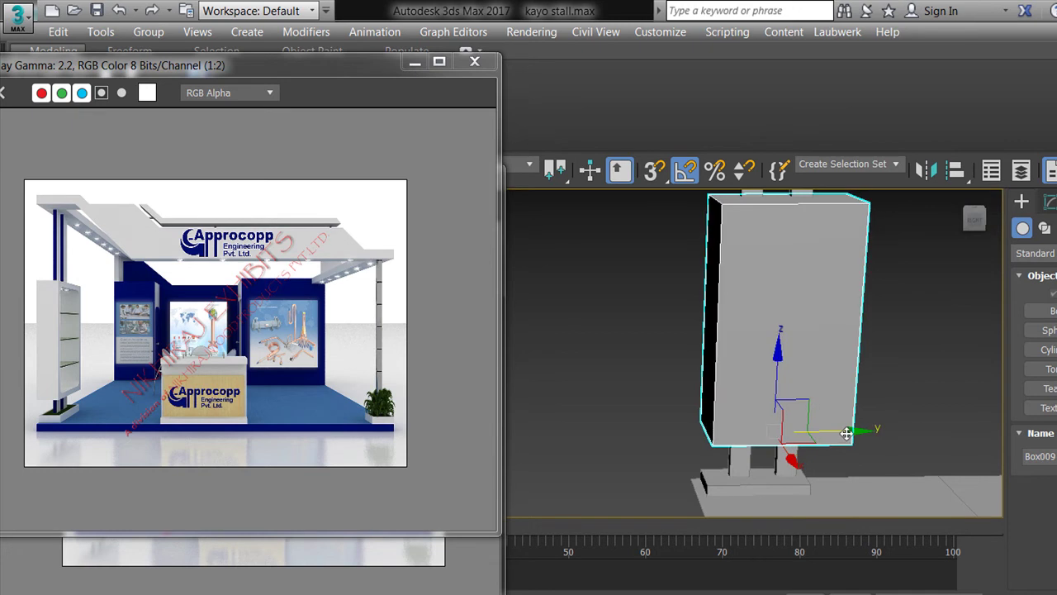
middle_click_drag(859, 443, 884, 359, "alt")
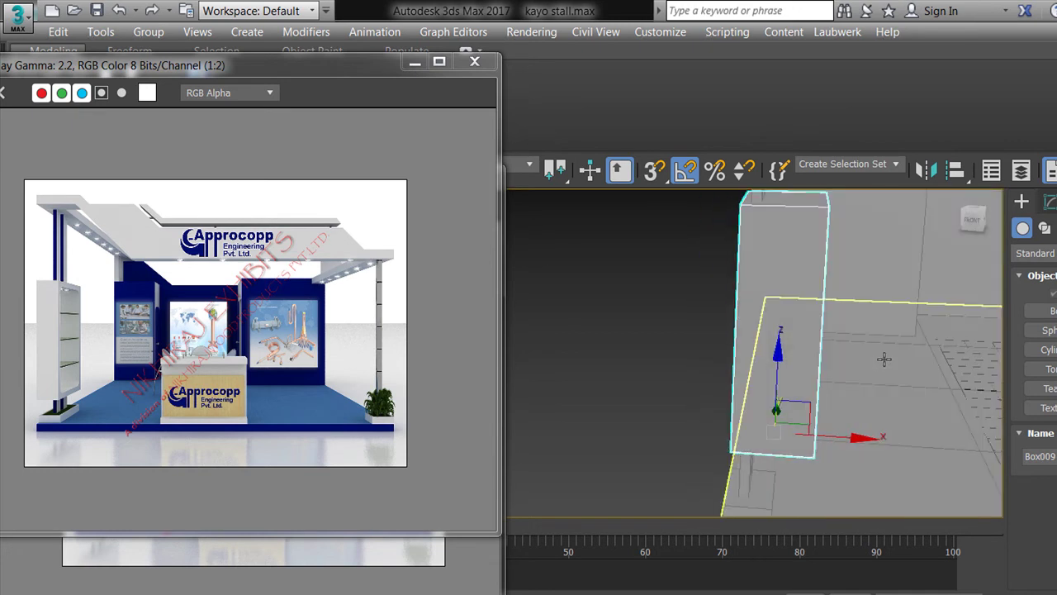
Convert Box009 to an Editable Poly and move its right-edge vertices left to narrow it
right_click(771, 247)
left_click(993, 461)
key("1")
middle_click_drag(835, 283, 821, 232, "alt")
left_click_drag(813, 211, 861, 363)
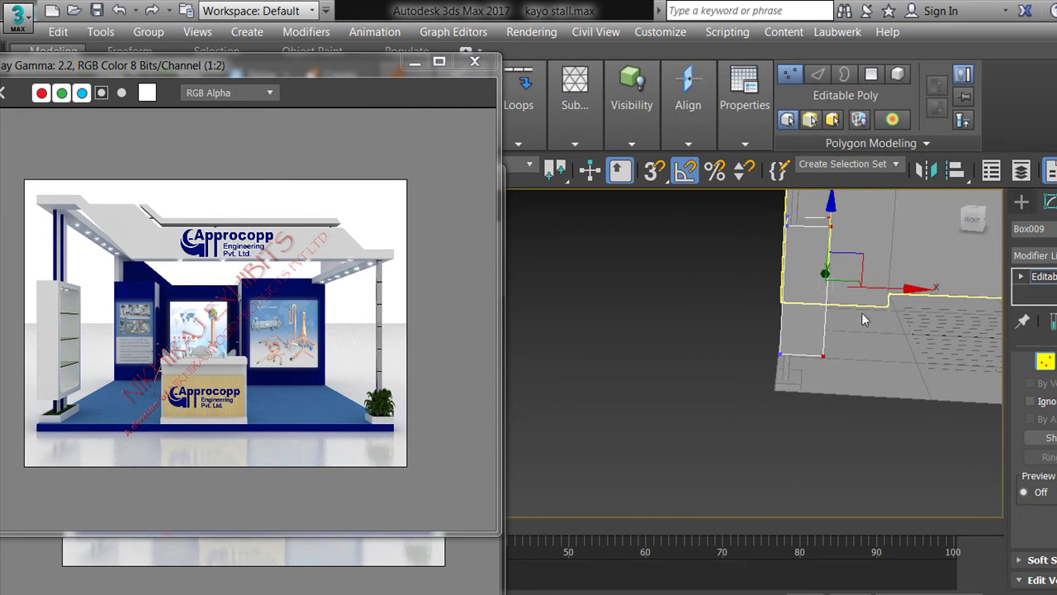
left_click_drag(887, 290, 879, 290)
mouse_move(879, 291)
middle_mouse_down("alt")
mouse_move(815, 306)
mouse_move(763, 403)
mouse_move(839, 392)
middle_mouse_up("alt")
Inset the front face by 0.075' and extrude it -0.261', then open Save As
key("4")
left_click(649, 369)
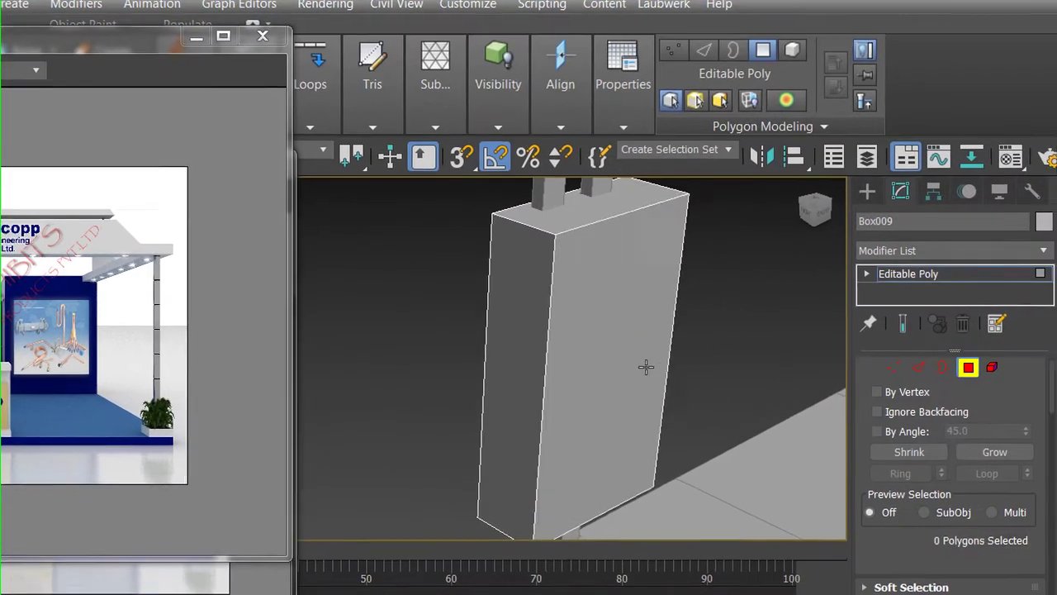
left_click_drag(951, 567, 947, 305)
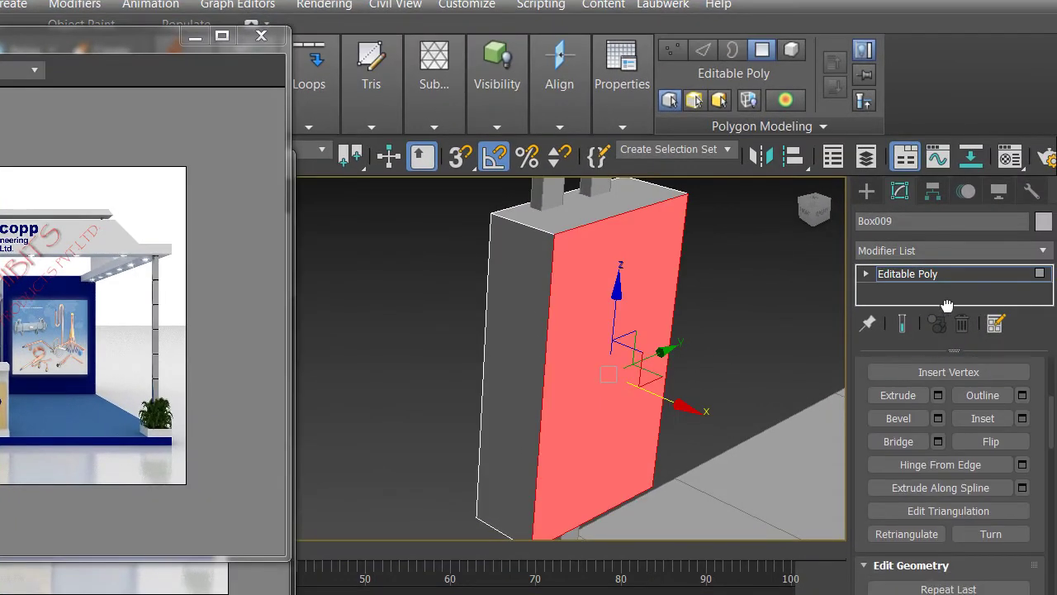
left_click(1021, 418)
left_click_drag(380, 400, 382, 374)
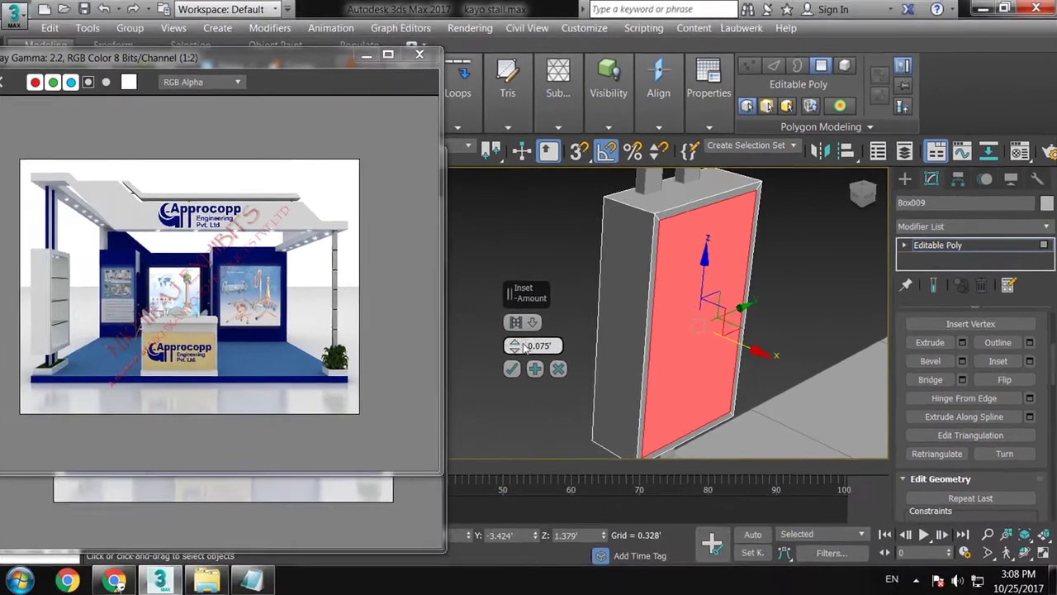
left_click(507, 373)
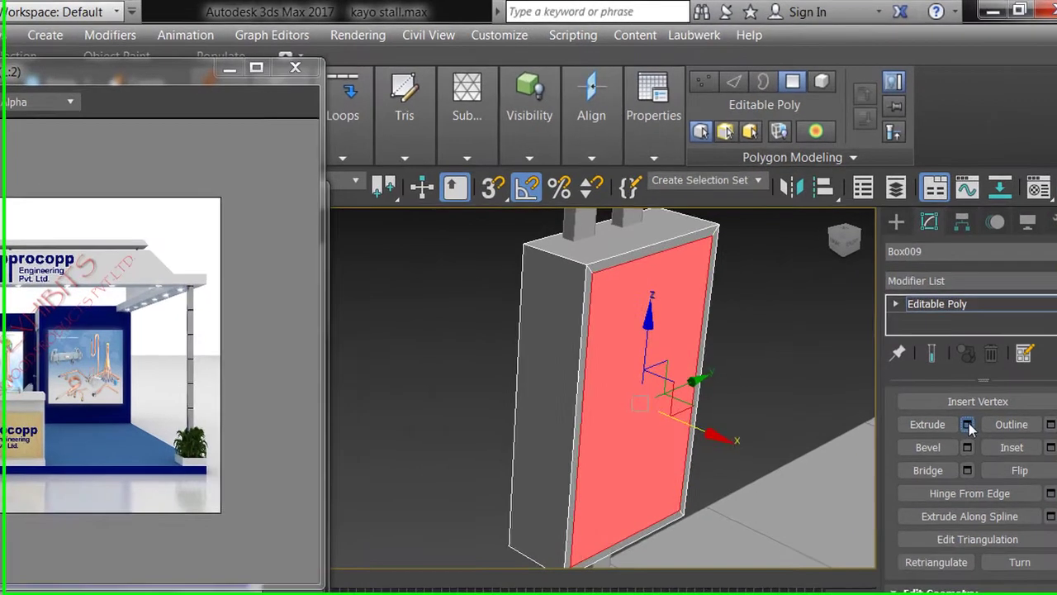
left_click(961, 341)
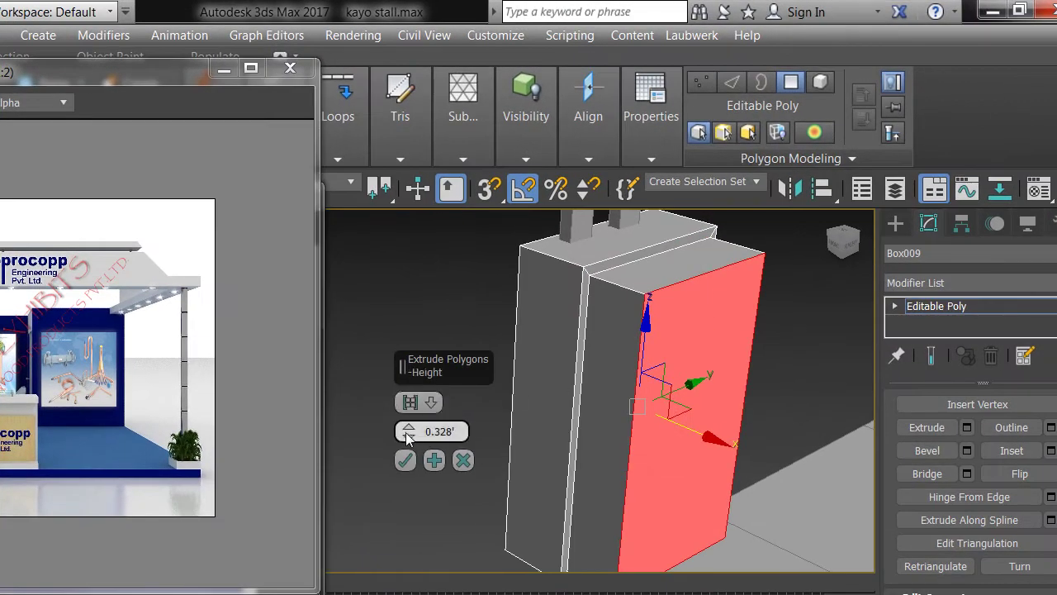
left_click_drag(407, 431, 475, 502)
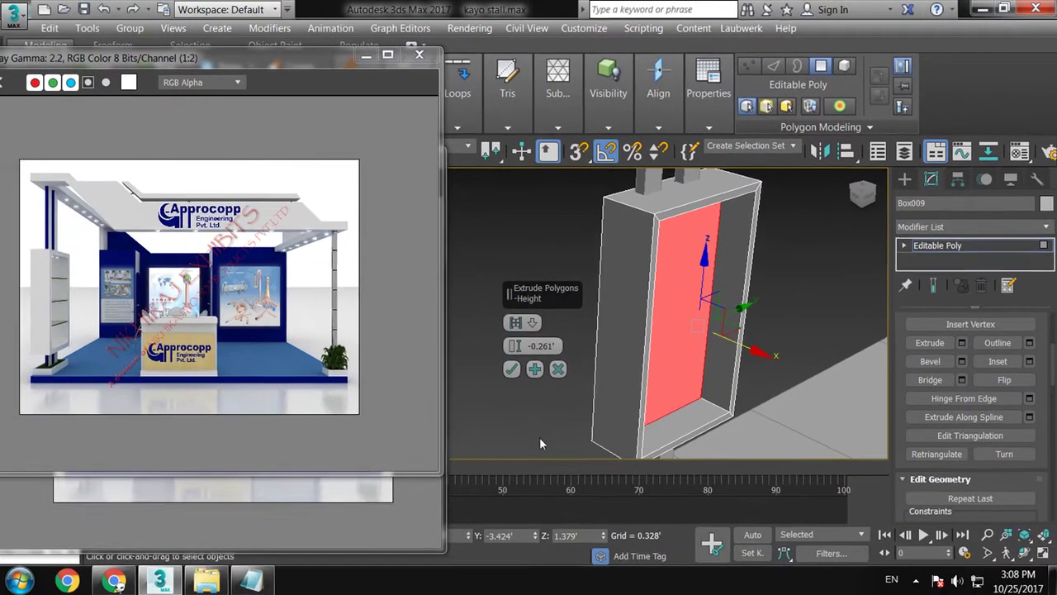
left_click(513, 368)
left_click(508, 283)
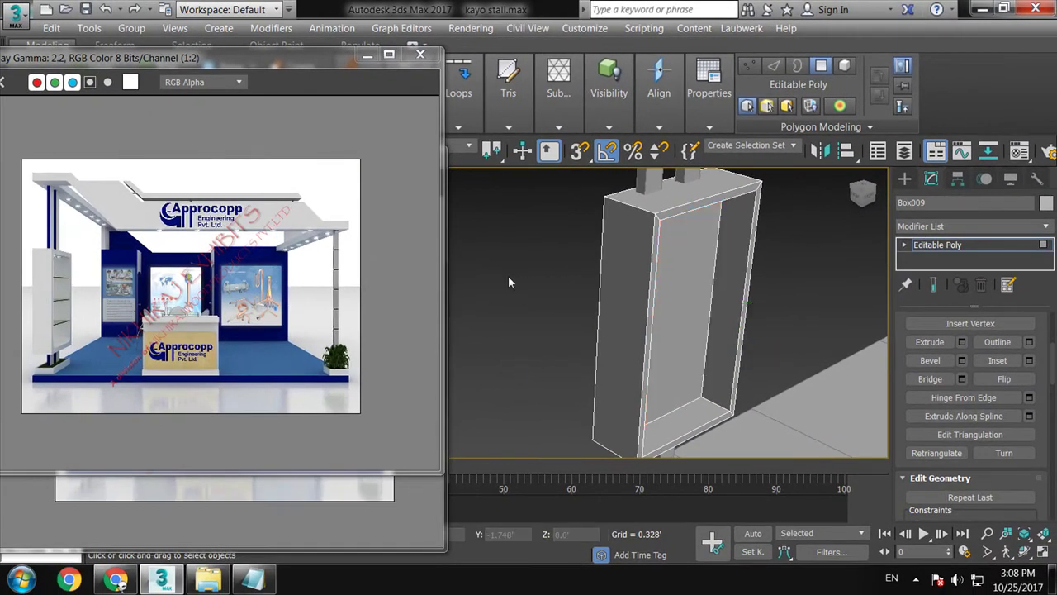
key("ctrl+shift+s")
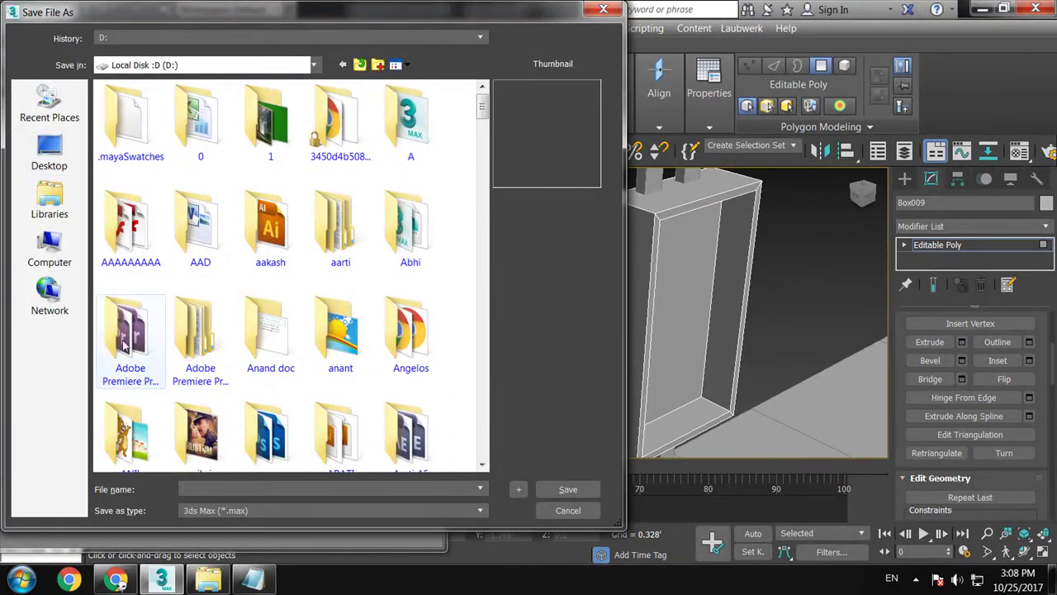
Browse to the kirti folder in the Save As dialog
left_click(389, 332)
scroll(385, 330, "down", 5)
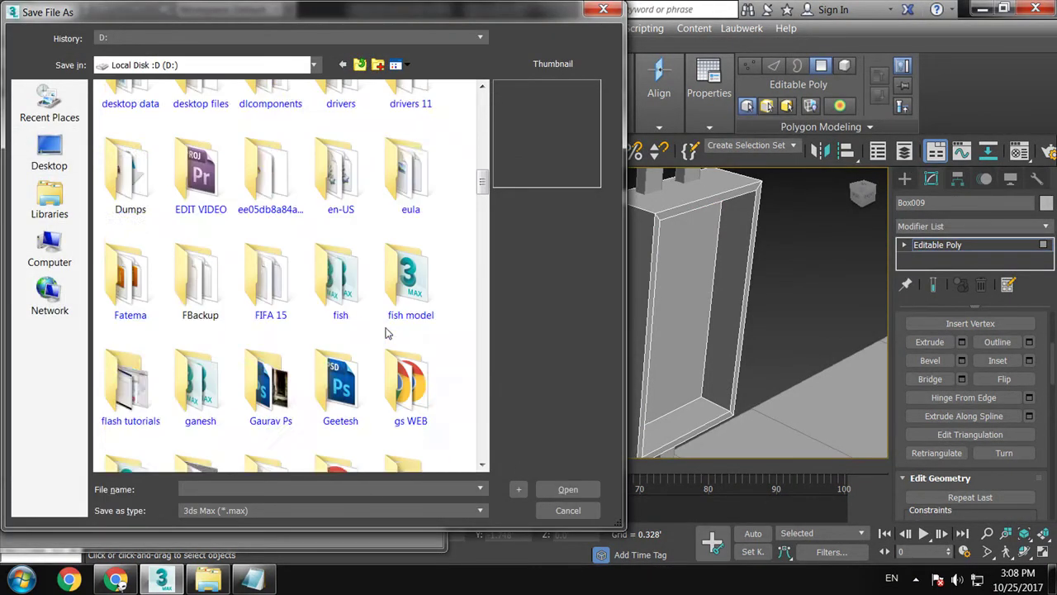
scroll(385, 330, "up", 4)
left_click(341, 318)
key("k")
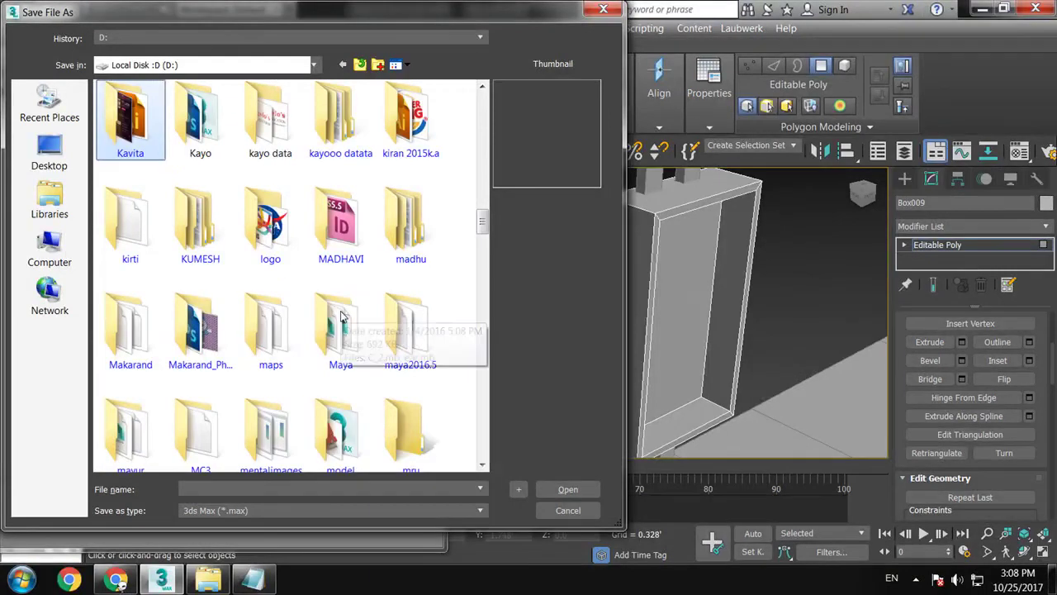
key("k")
key("k")
key("k")
key("k")
key("k")
key("k")
key("Left")
key("k")
key("k")
key("k")
key("k")
key("k")
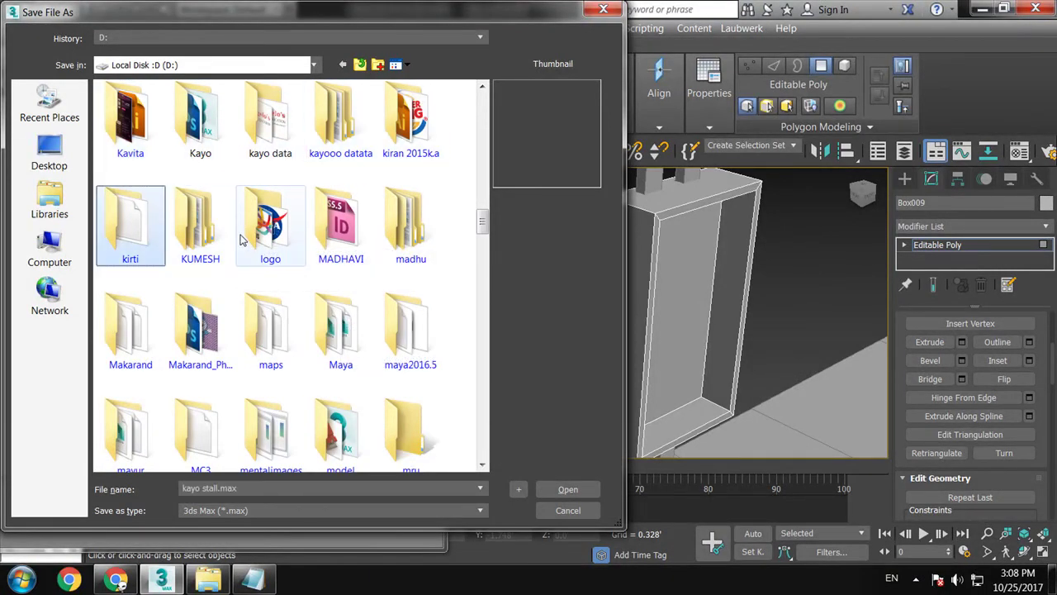
key("k")
key("k")
key("k")
key("k")
key("k")
key("k")
key("k")
key("k")
key("k")
key("k")
key("k")
key("k")
key("k")
key("k")
key("k")
key("k")
key("k")
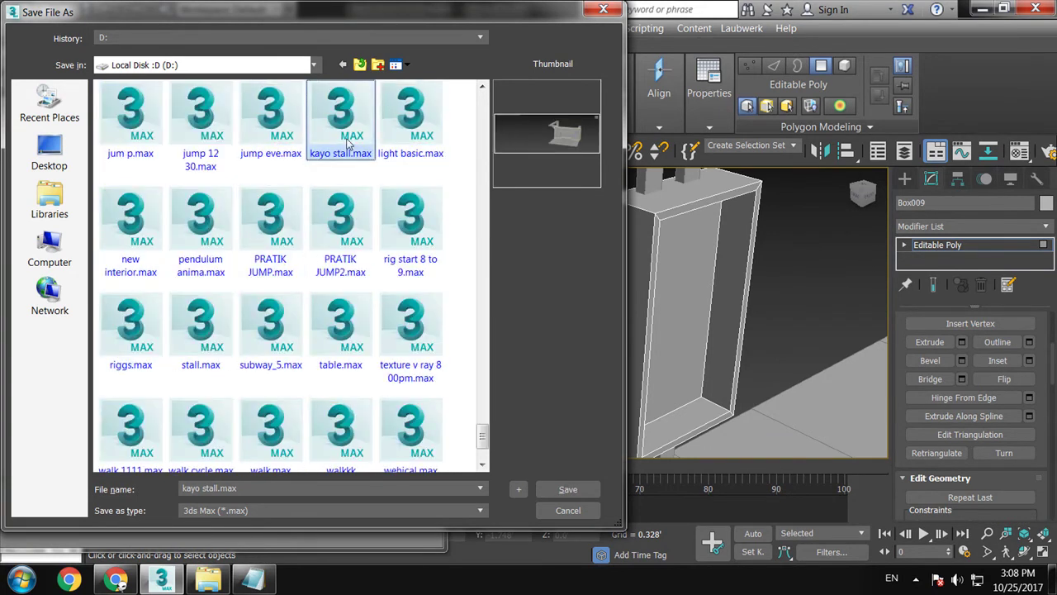
Save the scene under the file name 'kayo stall 1'
left_click(272, 491)
left_click(273, 490)
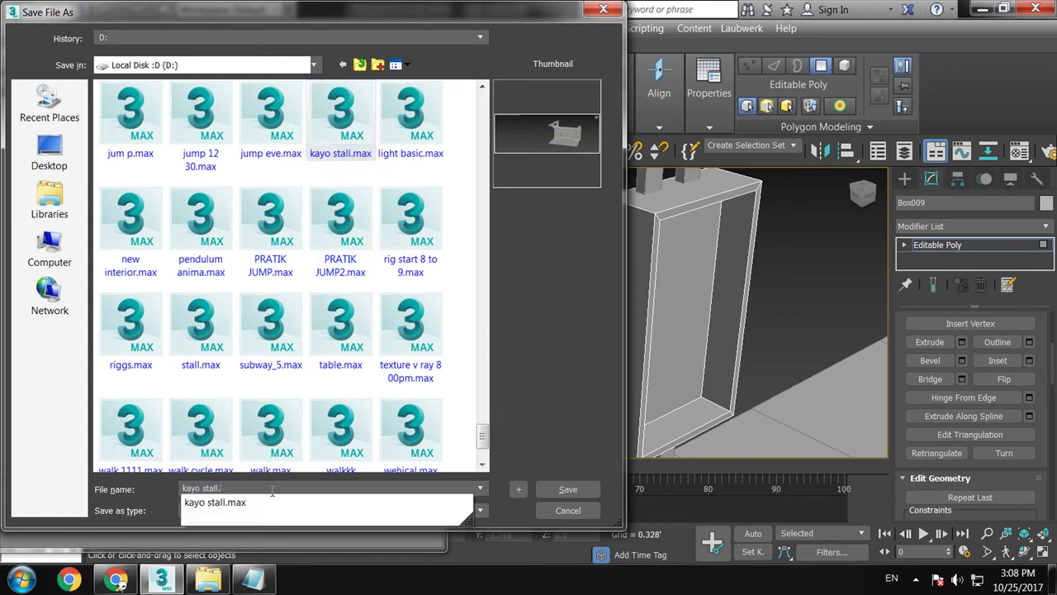
key("BackSpace")
key("BackSpace")
key("BackSpace")
type("1")
key("Return")
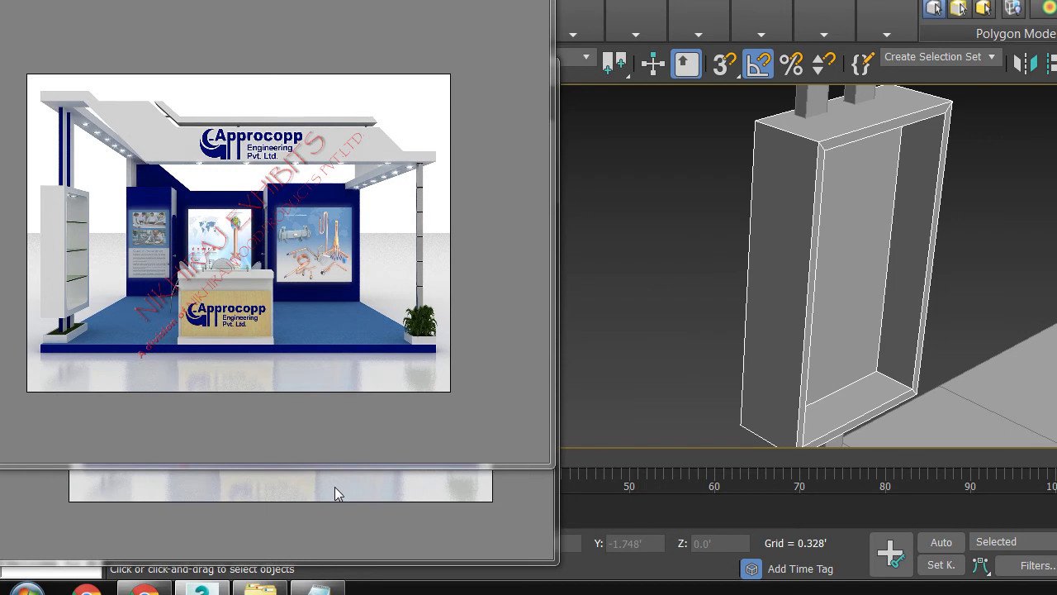
Select the cabinet's inner back face and start a Standard Primitives Box
left_click(838, 244)
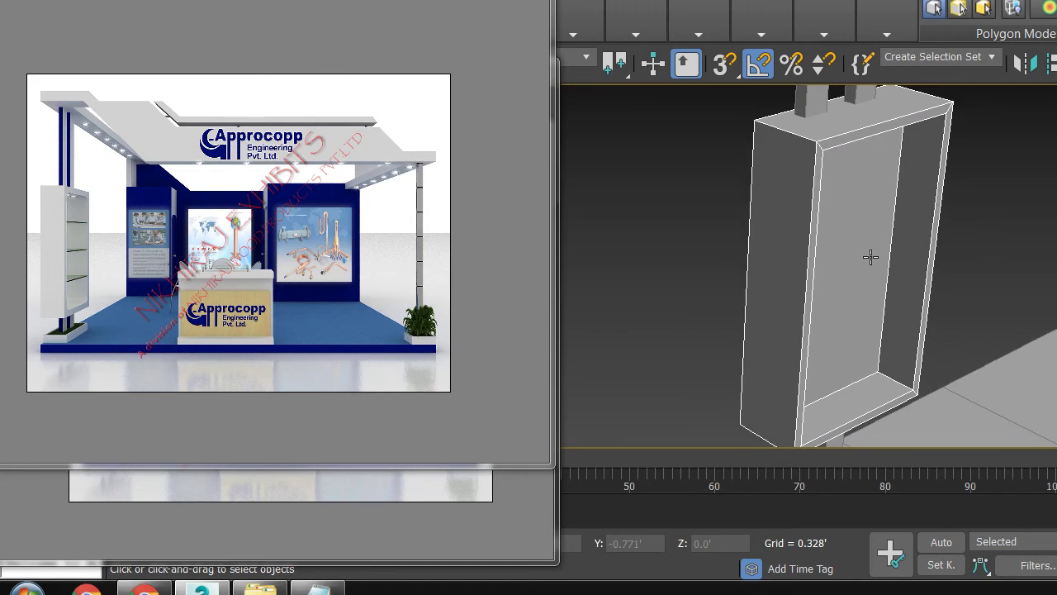
middle_click_drag(900, 221, 810, 182, "alt")
left_click(817, 194)
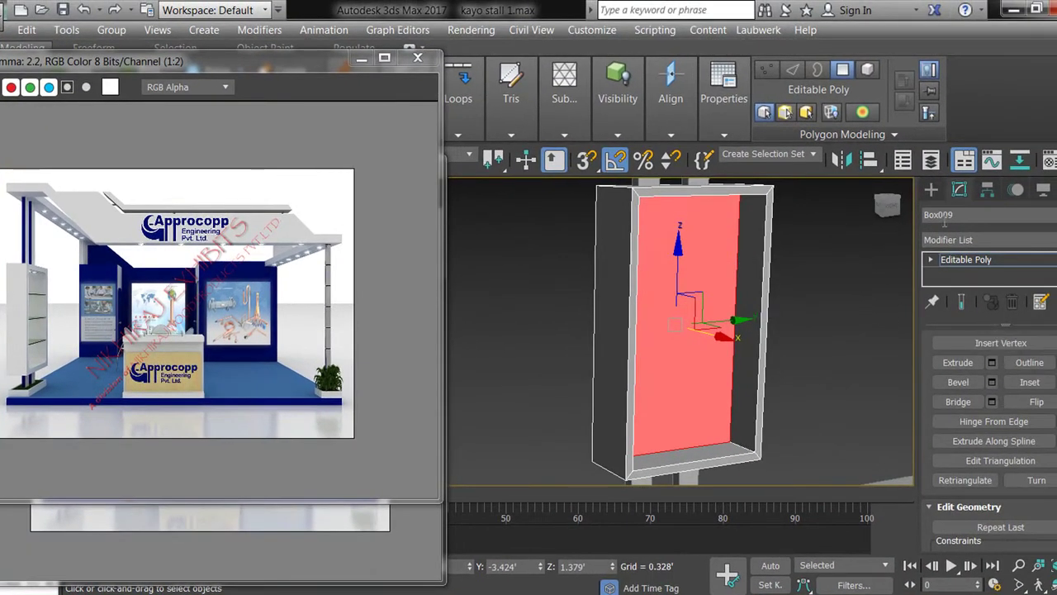
left_click(932, 189)
left_click(964, 291)
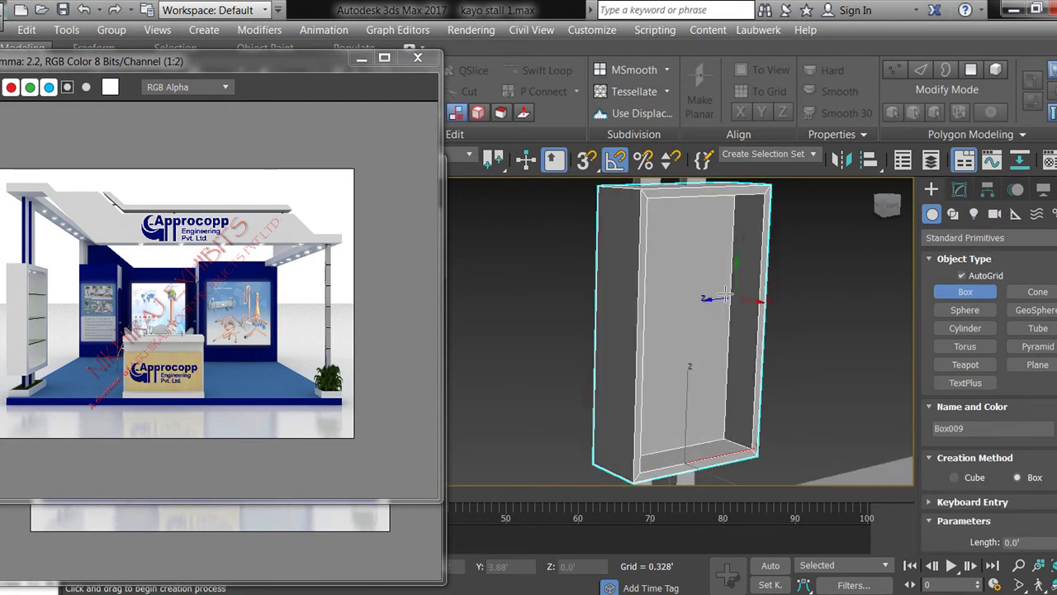
Draw a long, thin slab box, Box010, inside the cabinet
scroll(756, 302, "up", 1)
scroll(755, 297, "up", 1)
scroll(747, 291, "up", 3)
left_click_drag(696, 239, 728, 250)
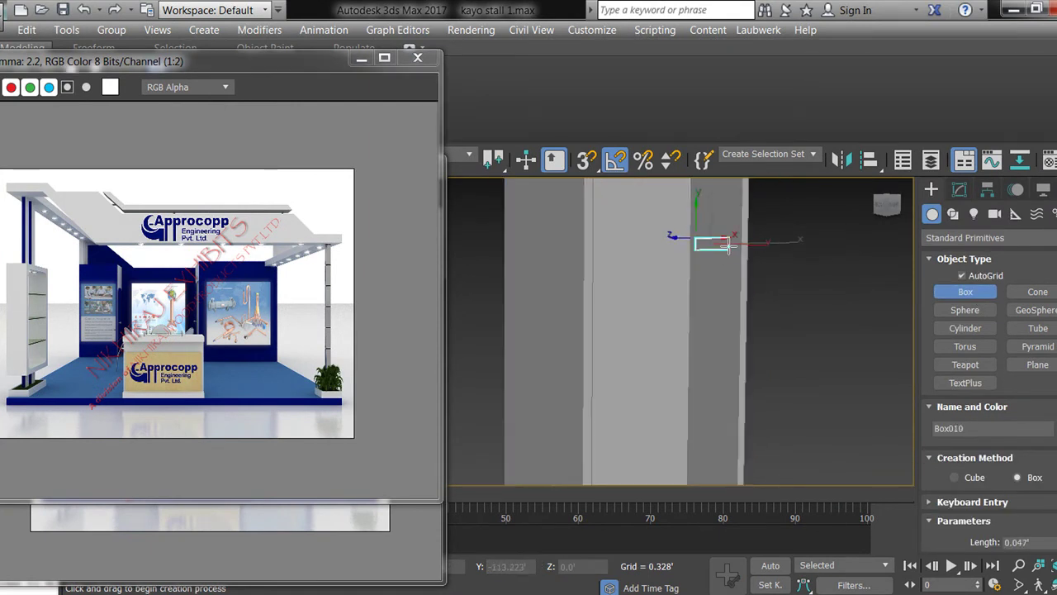
left_click_drag(727, 250, 451, 133)
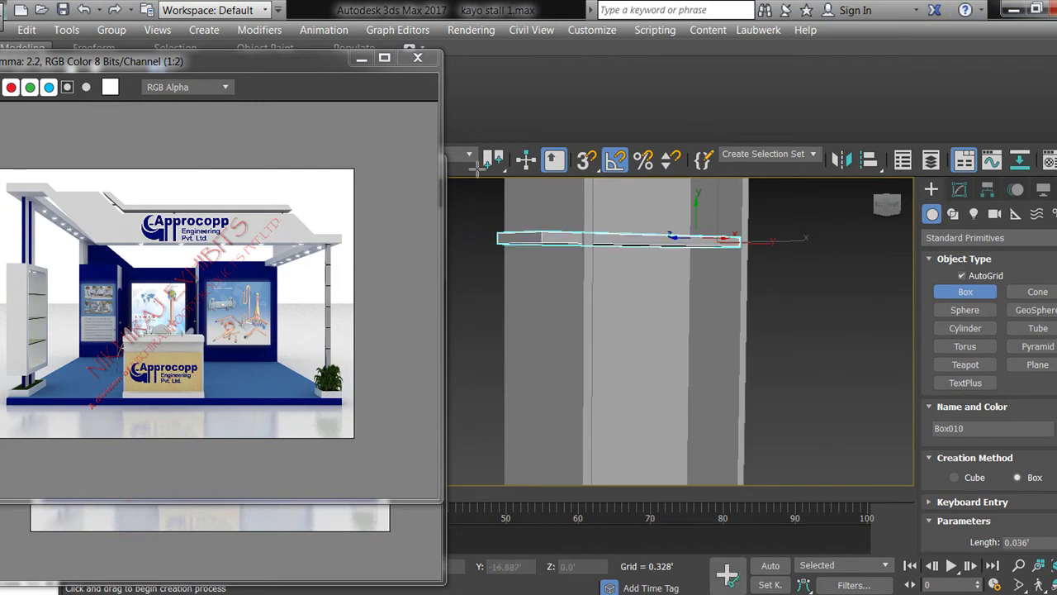
right_click(657, 260)
Nudge the slab along Y so it sits against the cabinet's inner wall
mouse_move(657, 260)
middle_mouse_down("alt")
mouse_move(799, 367)
mouse_move(804, 247)
middle_mouse_up("alt")
middle_click_drag(805, 206, 830, 303, "alt")
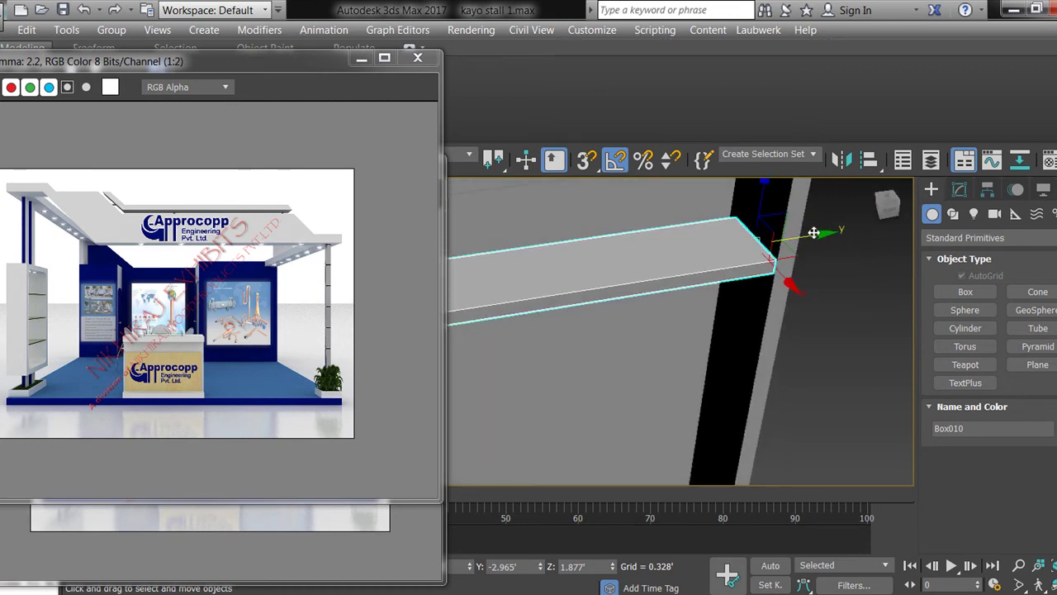
left_click_drag(821, 231, 820, 232)
key("ctrl+z")
key("shift+z")
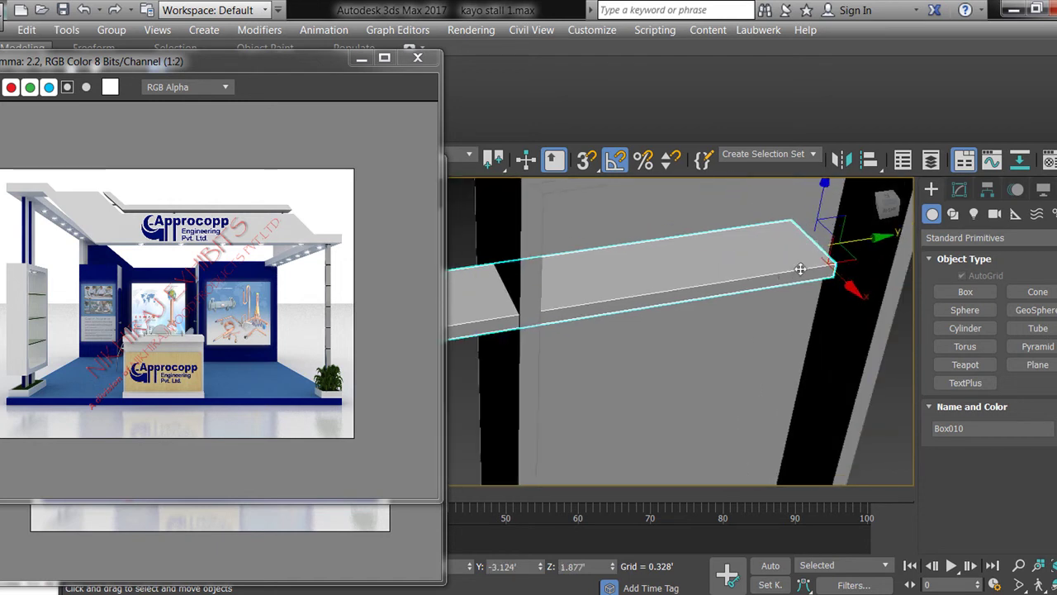
key("shift+z")
key("shift+z")
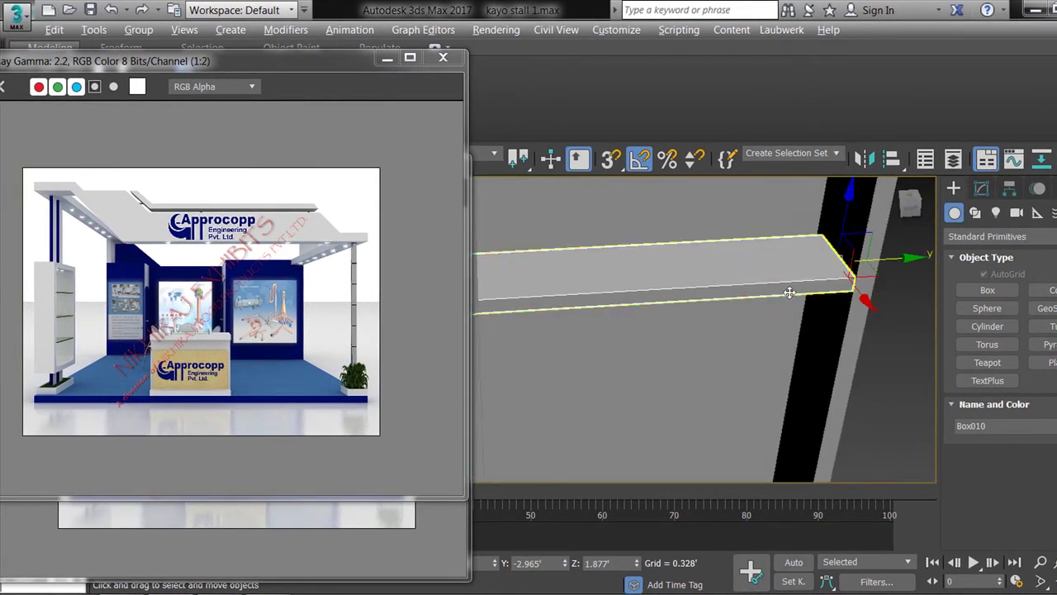
key("shift+z")
left_click_drag(756, 248, 747, 250)
key("shift+z")
key("shift+z")
key("shift+z")
key("shift+z")
key("shift+z")
key("shift+z")
key("shift+z")
key("shift+z")
key("shift+z")
key("shift+z")
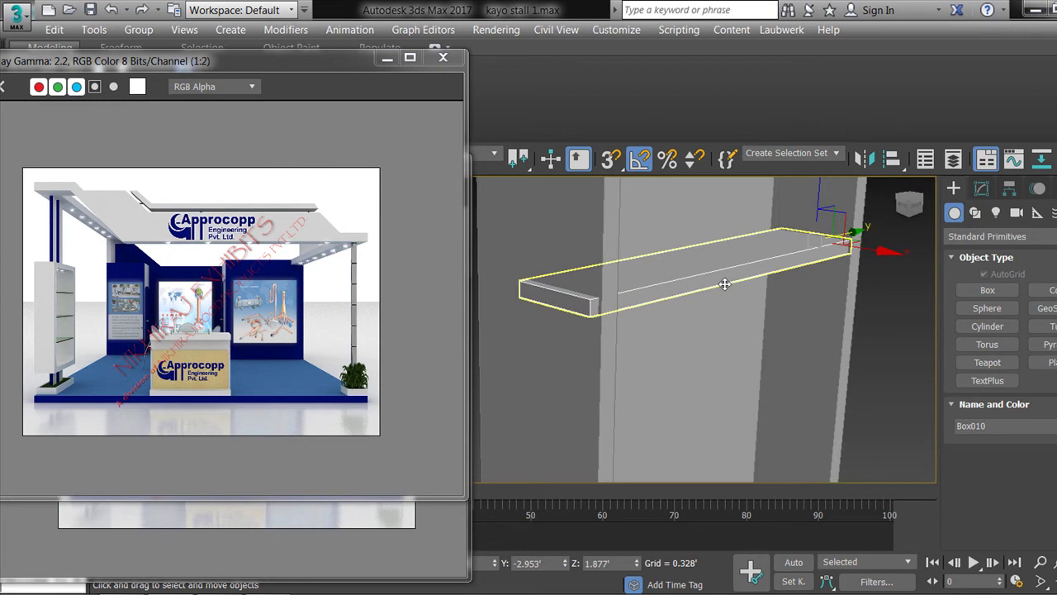
Convert the shelf slab Box010 to an Editable Poly and enter Vertex mode
right_click(699, 261)
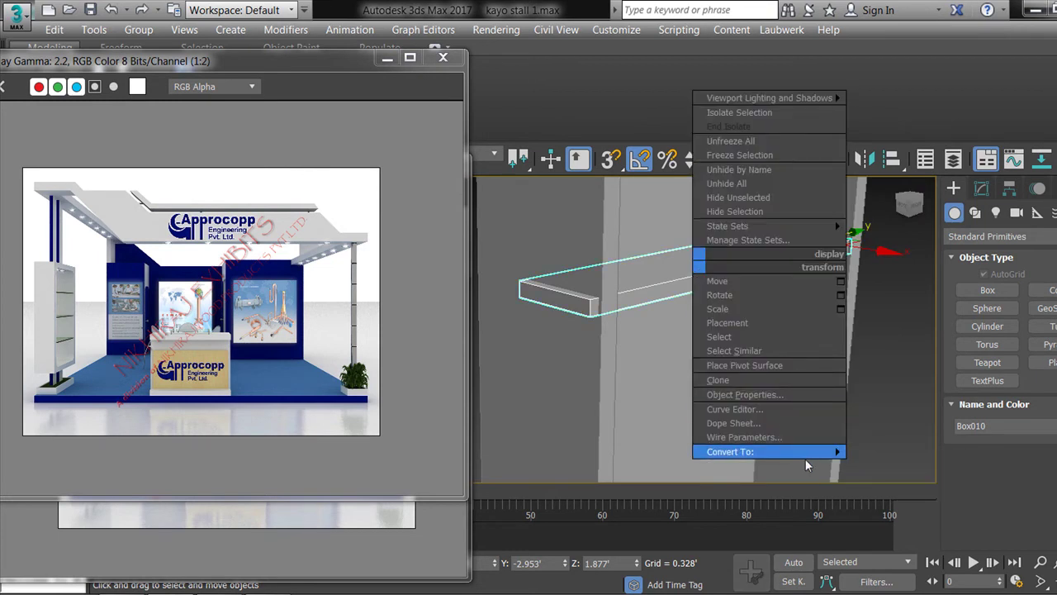
mouse_move(730, 452)
left_click(911, 467)
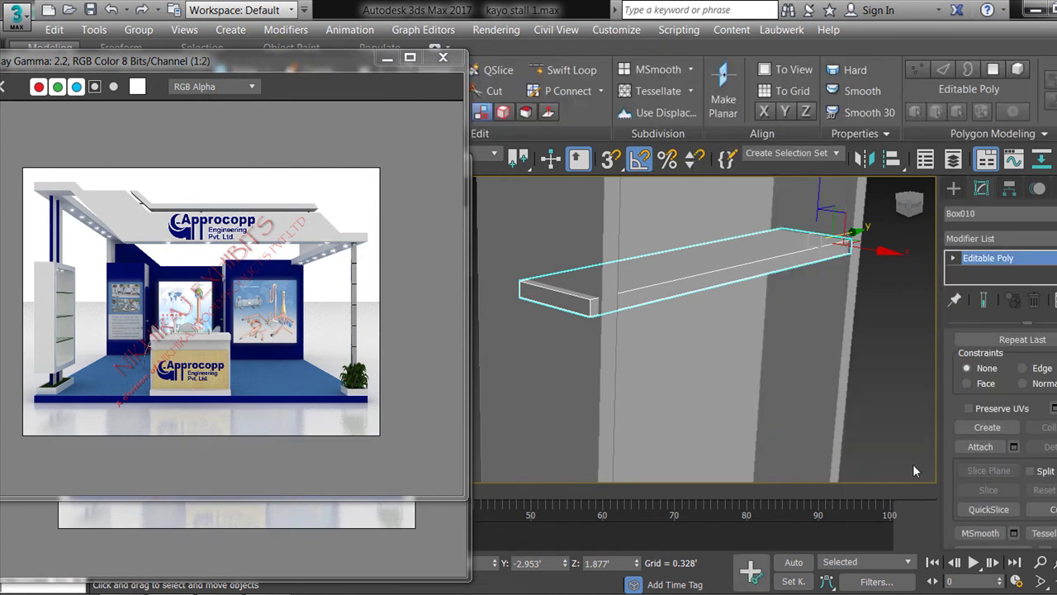
key("1")
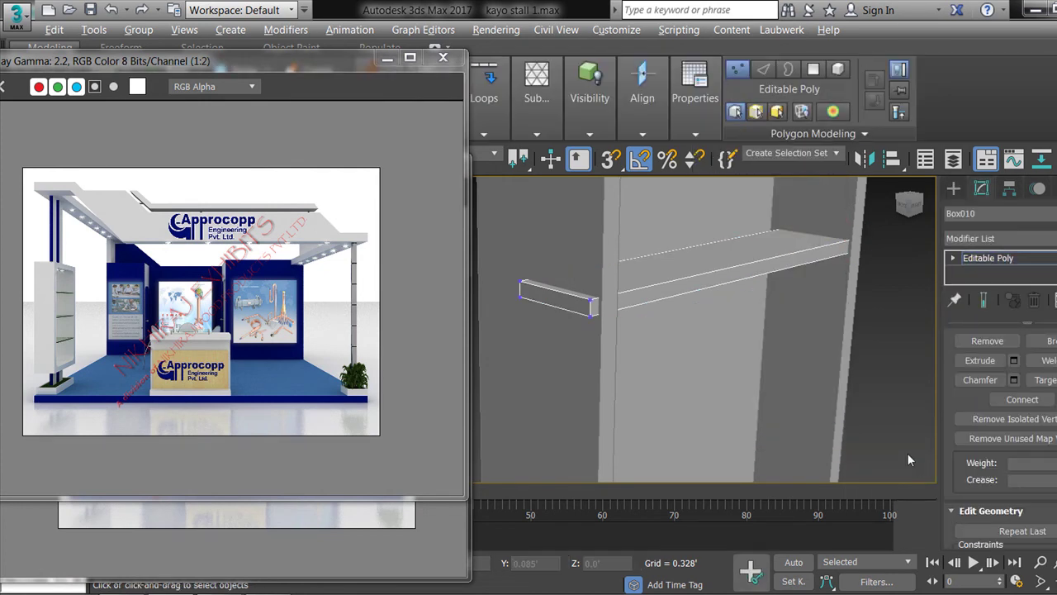
mouse_move(770, 432)
middle_mouse_down("alt")
mouse_move(708, 406)
mouse_move(733, 399)
middle_mouse_up("alt")
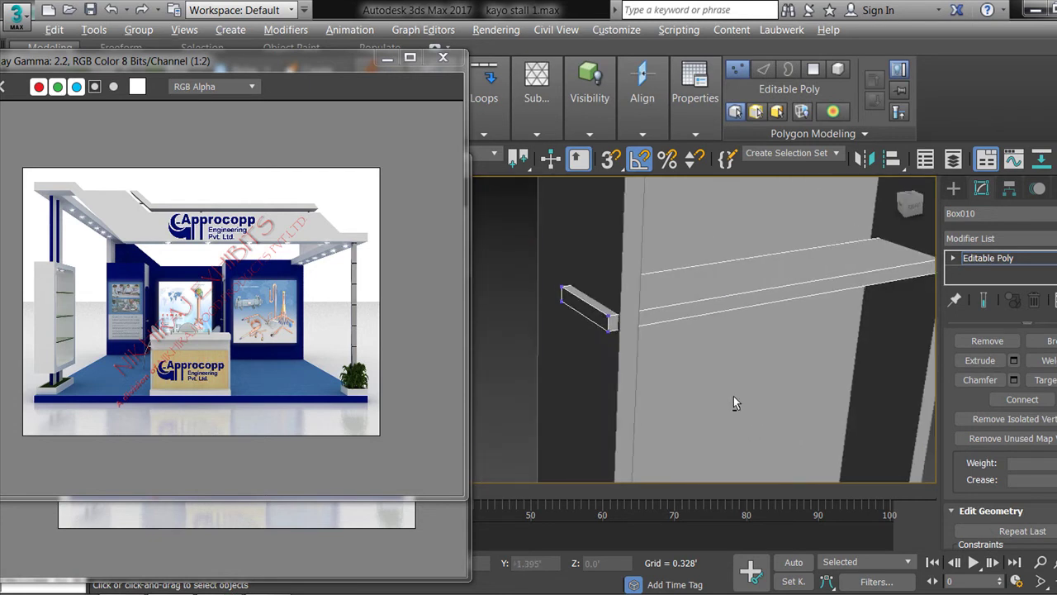
Select the shelf's end vertices from a side view, then maximize the Top view
key("l")
mouse_move(552, 284)
left_mouse_down()
mouse_move(611, 329)
mouse_move(668, 307)
left_mouse_up()
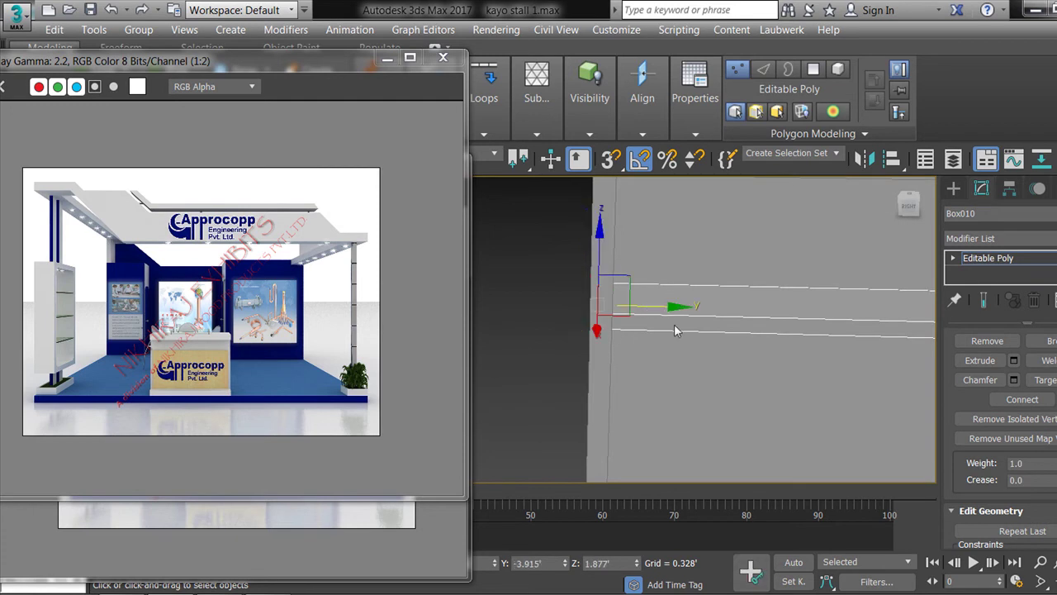
key("p")
middle_click_drag(679, 346, 725, 345, "alt")
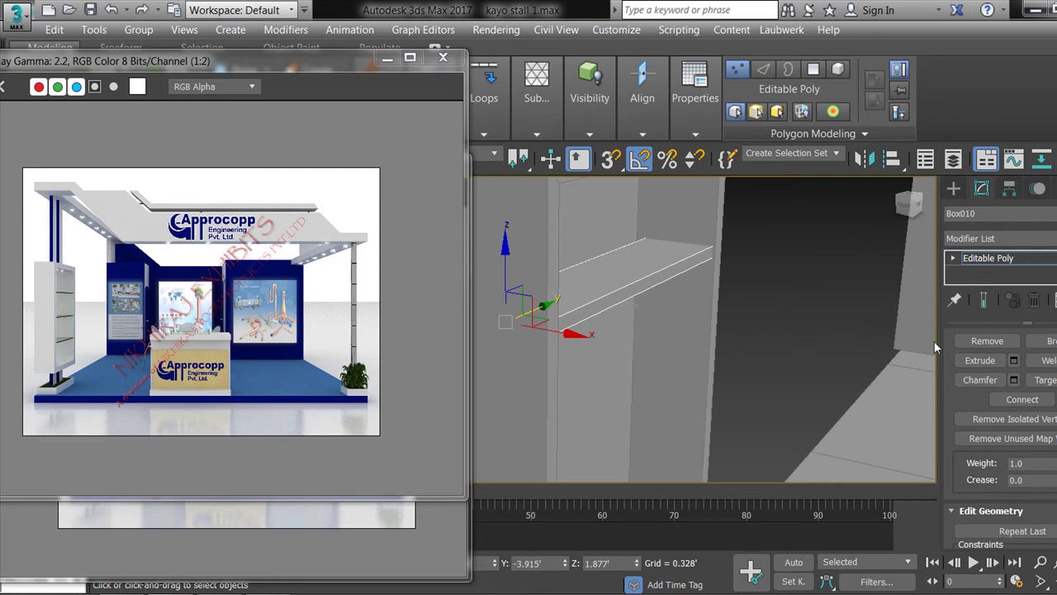
left_click(1002, 258)
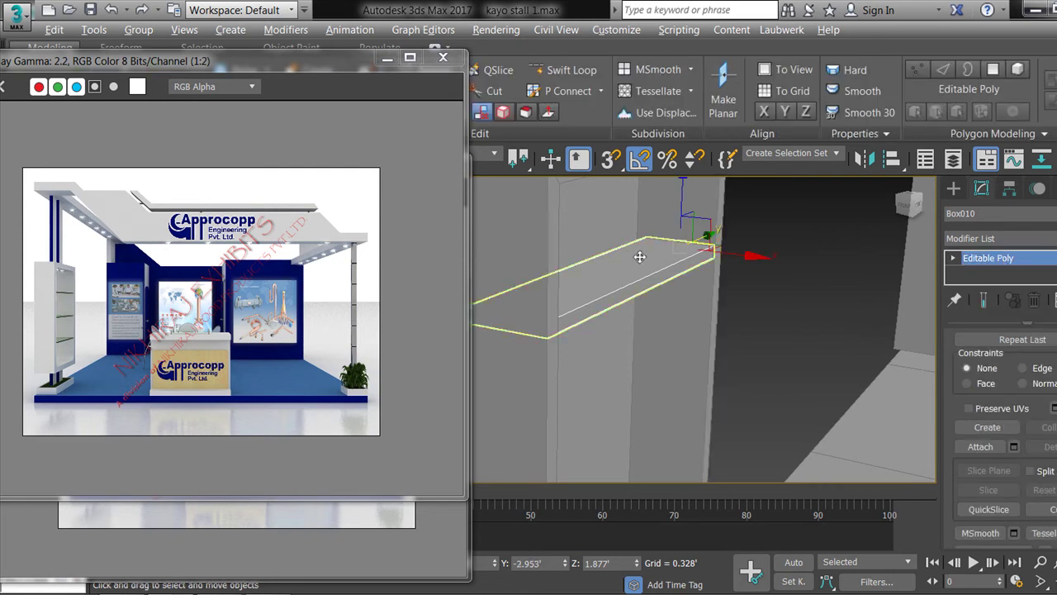
key("alt+w")
left_click(519, 246)
key("alt+w")
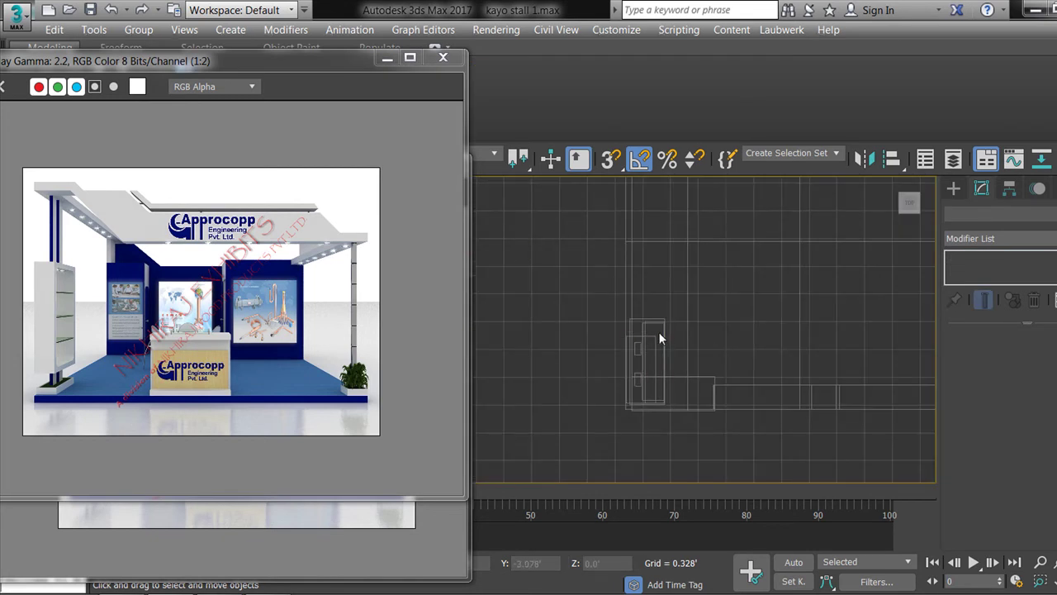
In Top view, move Box010's left-edge vertices slightly left to meet the cabinet side
key("f")
scroll(711, 371, "down", 2)
key("t")
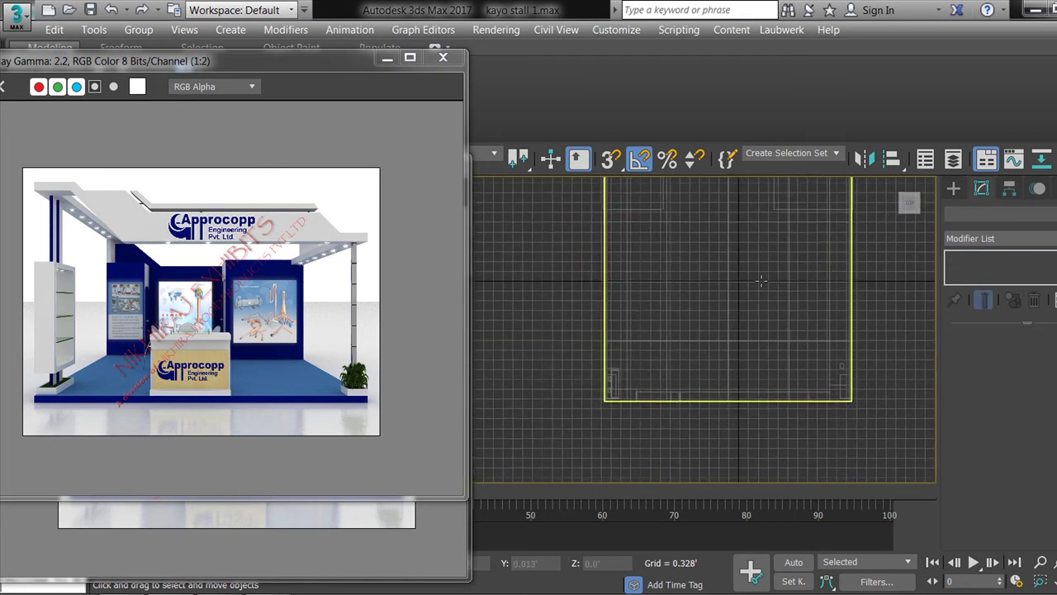
scroll(683, 313, "up", 2)
scroll(683, 313, "up", 2)
scroll(683, 313, "up", 2)
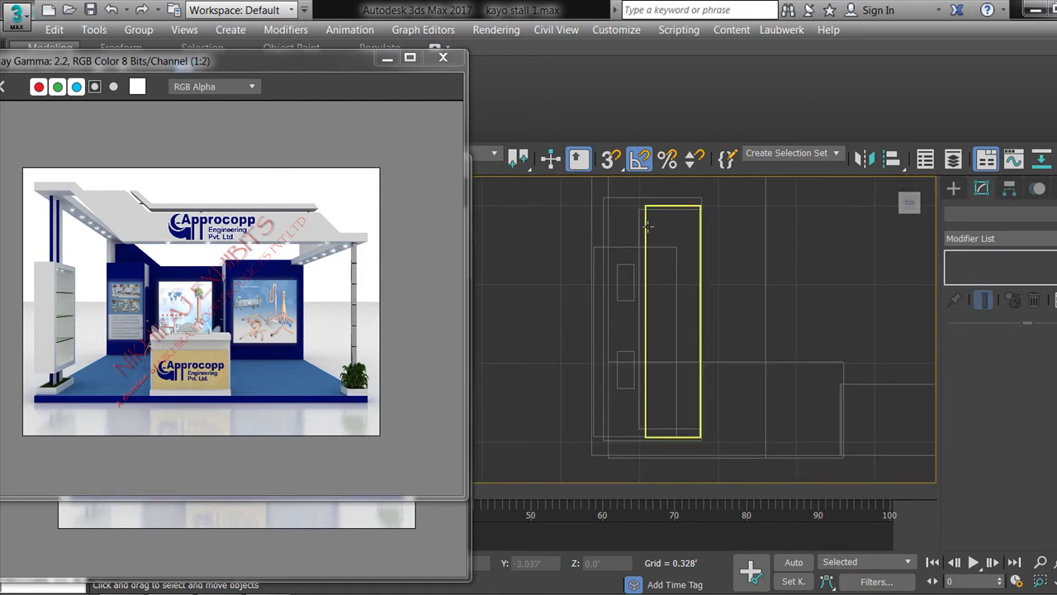
left_click(648, 226)
key("1")
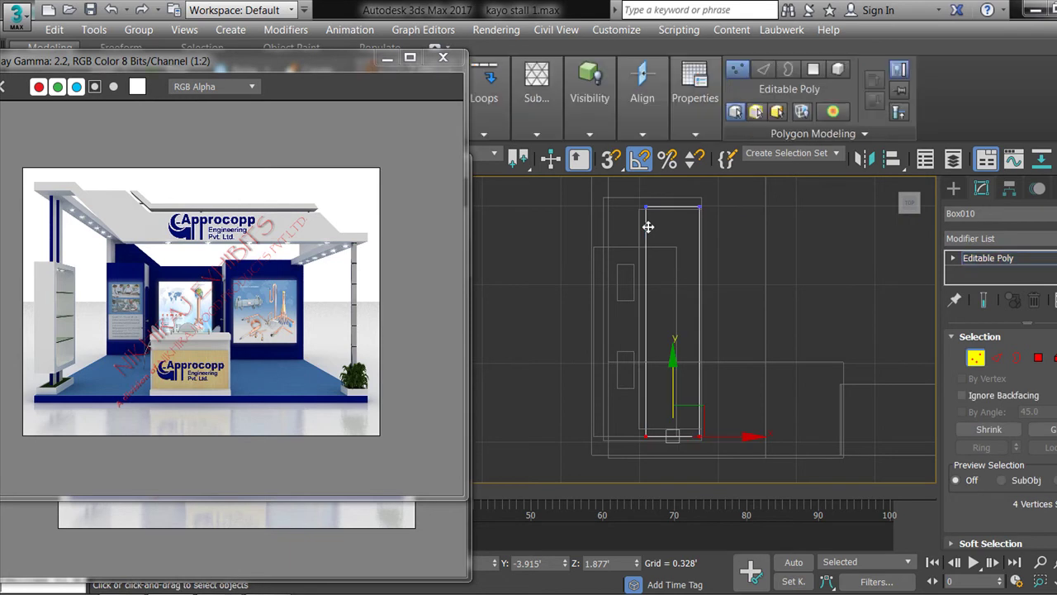
left_click_drag(634, 196, 687, 430)
left_click_drag(714, 323, 708, 323)
key("alt+w")
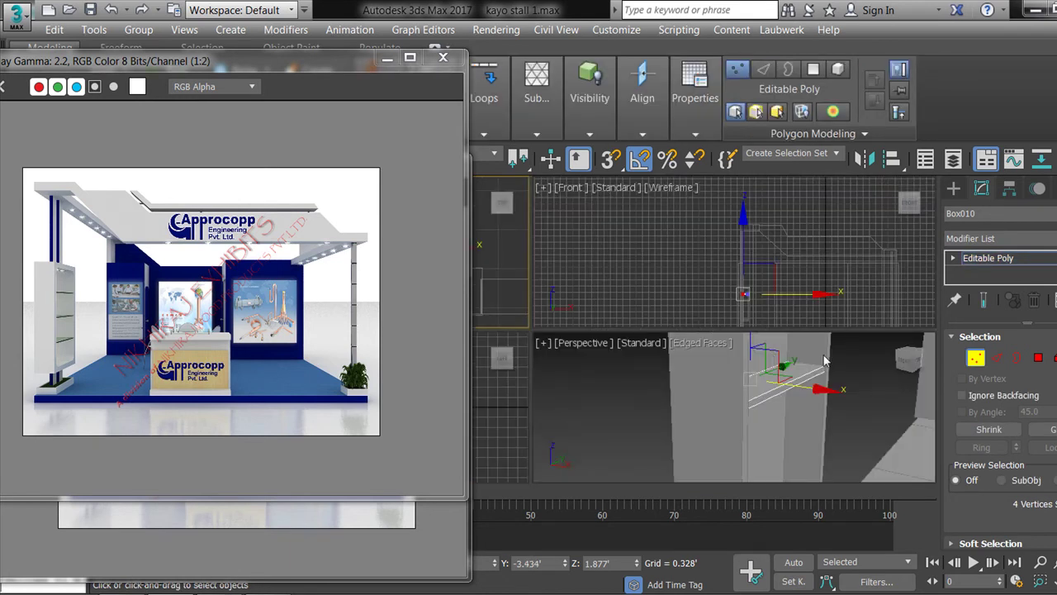
key("alt+w")
Shift-drag the shelf down on Z to make 2 copies
key("z")
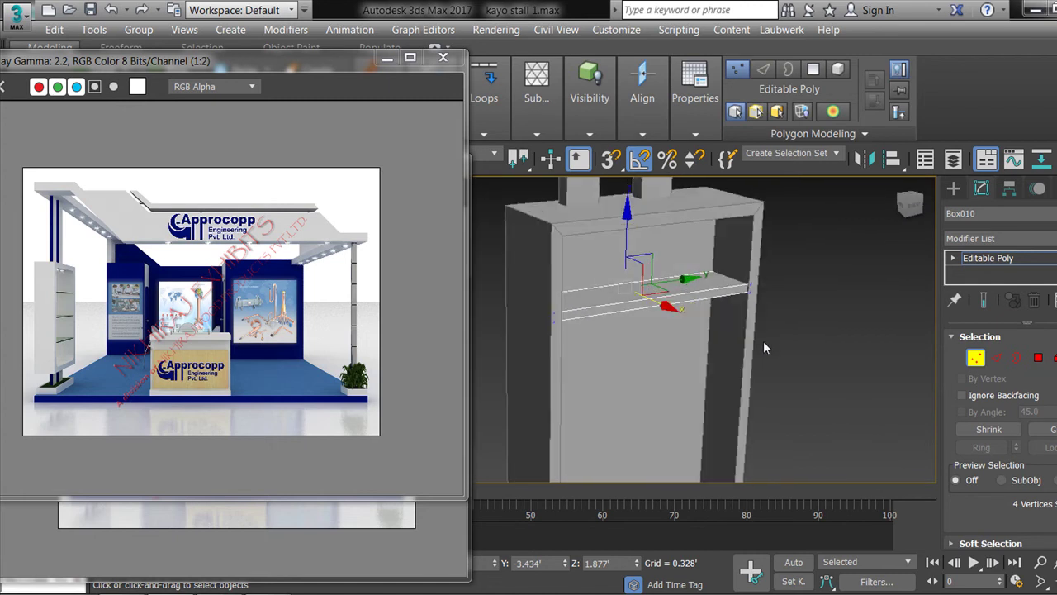
key("1")
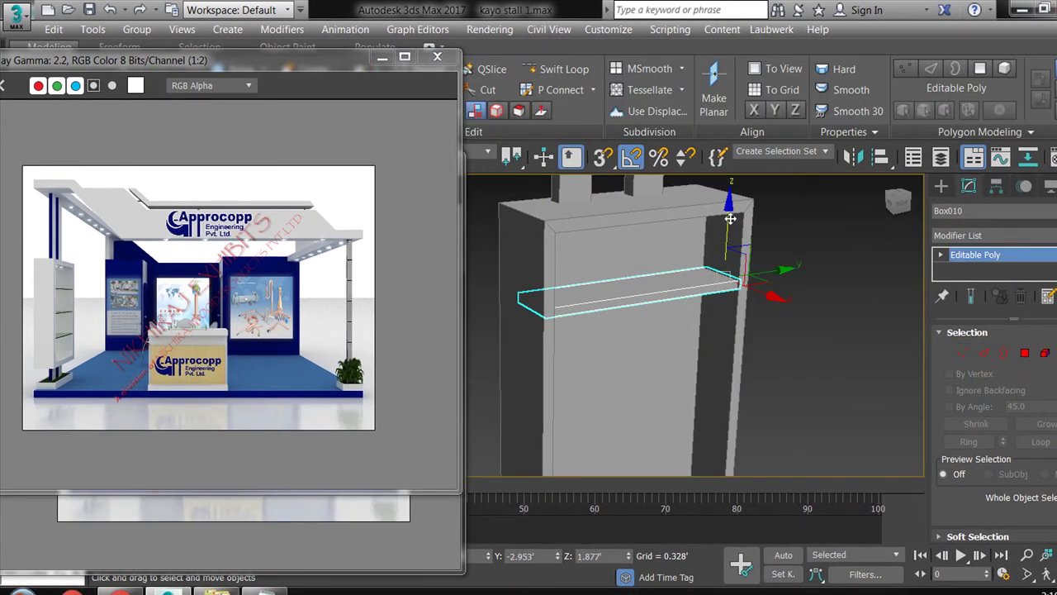
left_click_drag(714, 229, 740, 296, "shift")
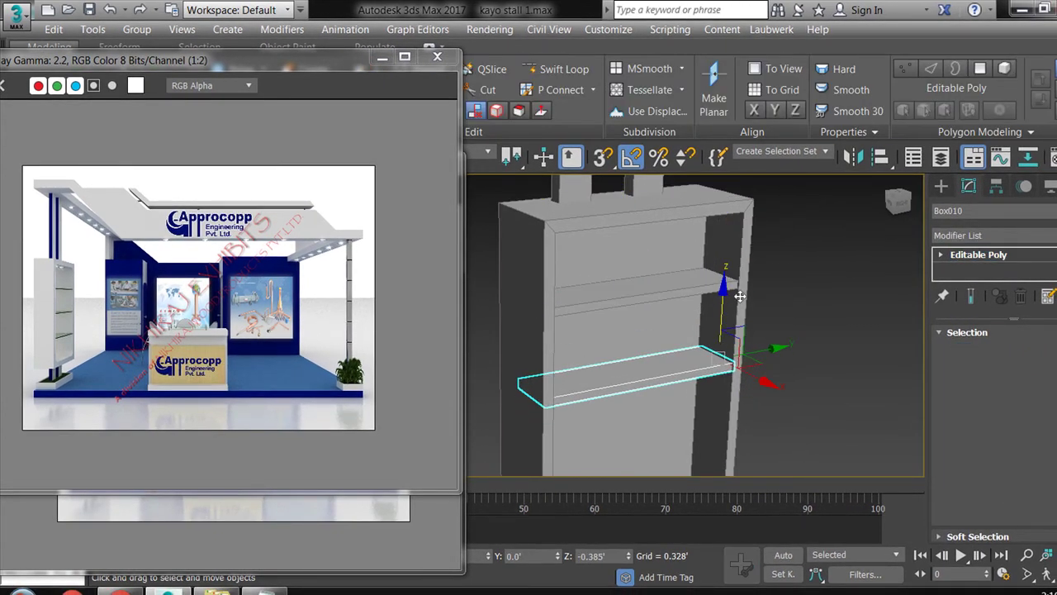
left_click(596, 307)
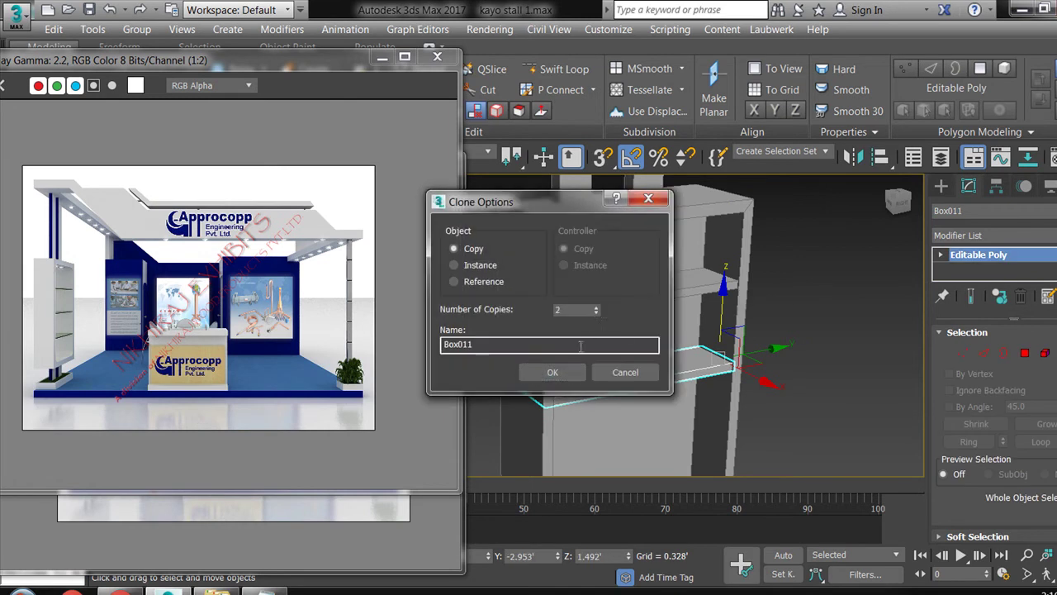
left_click(552, 372)
Lower the copied shelves slightly to space them evenly down the cabinet
scroll(719, 295, "up", 2)
scroll(720, 295, "up", 3)
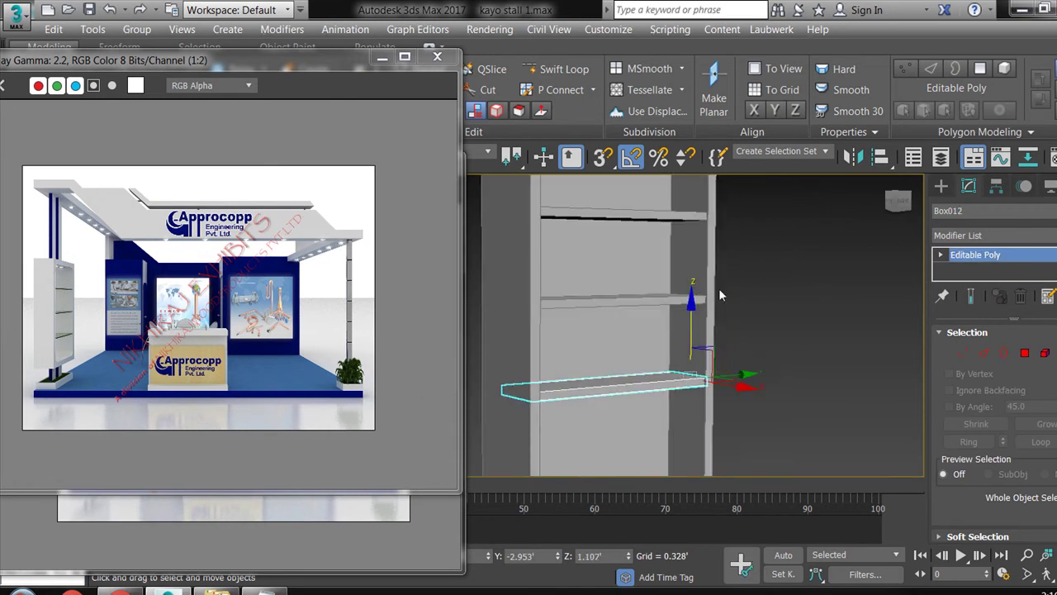
scroll(719, 295, "down", 3)
middle_click_drag(719, 295, 677, 308, "alt")
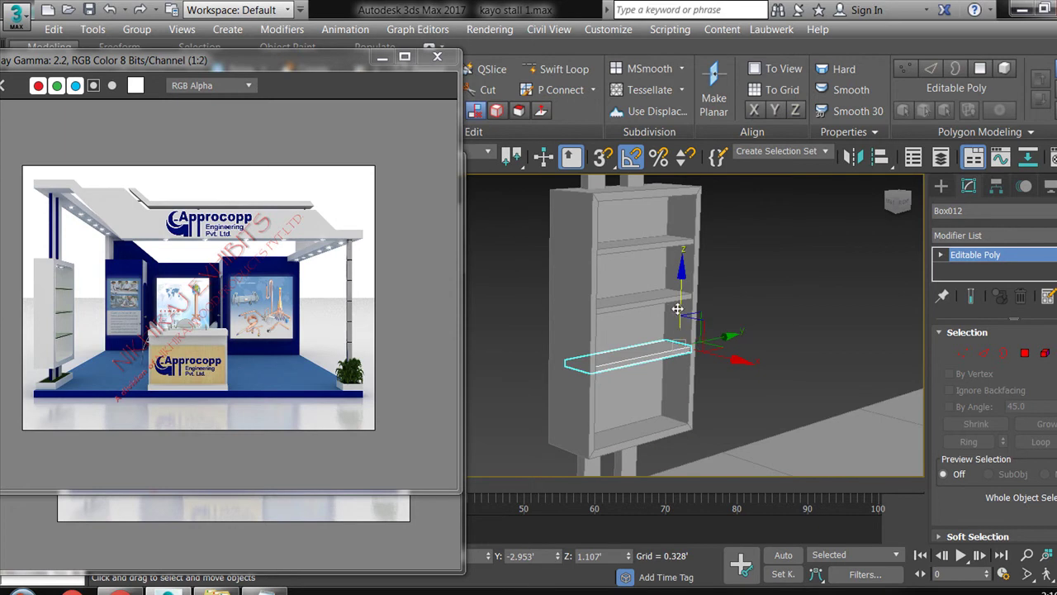
left_click_drag(677, 308, 679, 326)
left_click(615, 303)
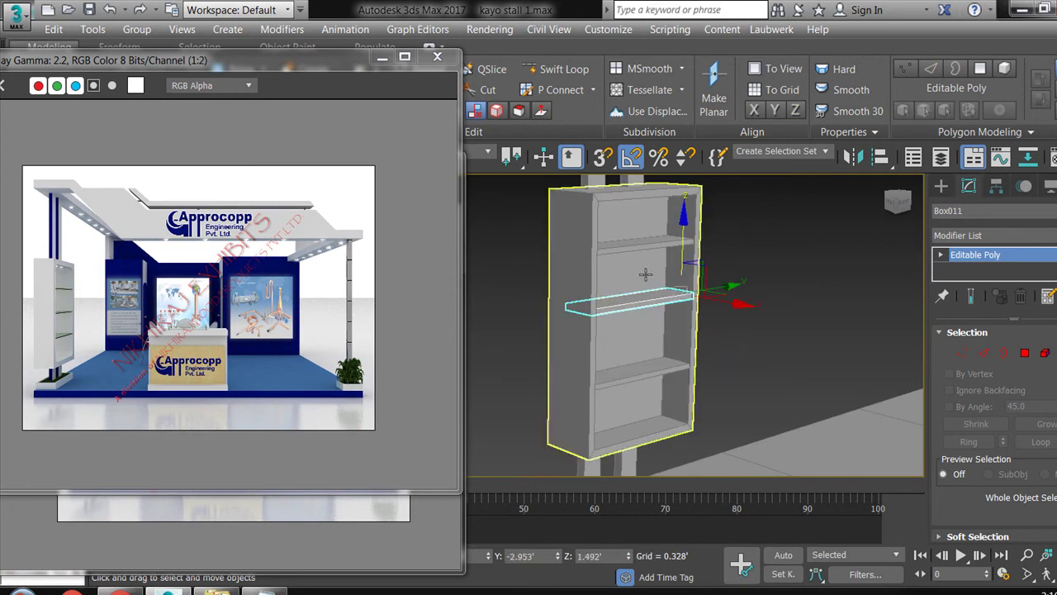
left_click_drag(681, 245, 686, 250)
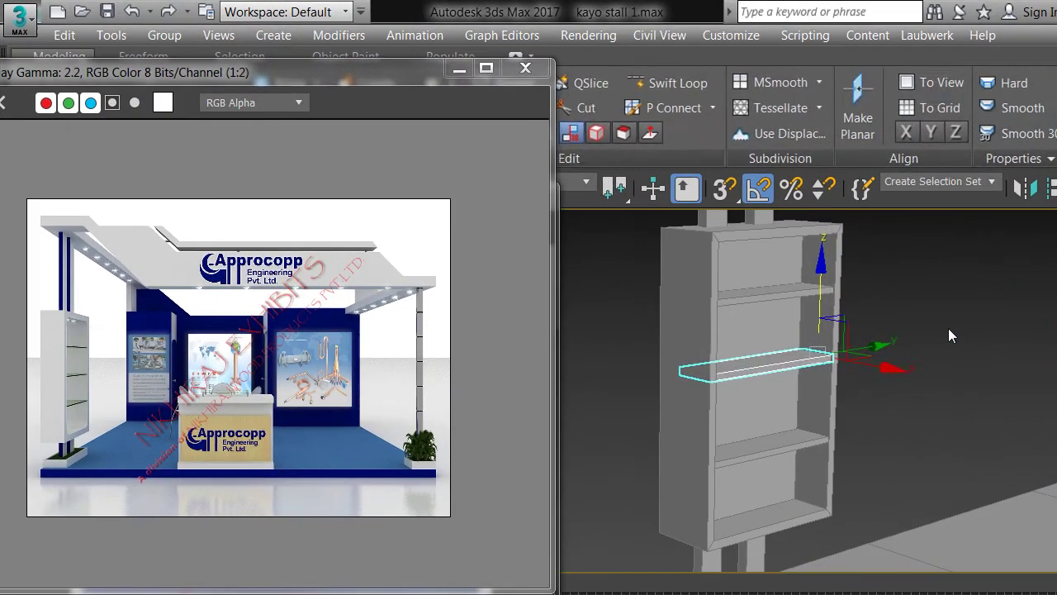
left_click(790, 274)
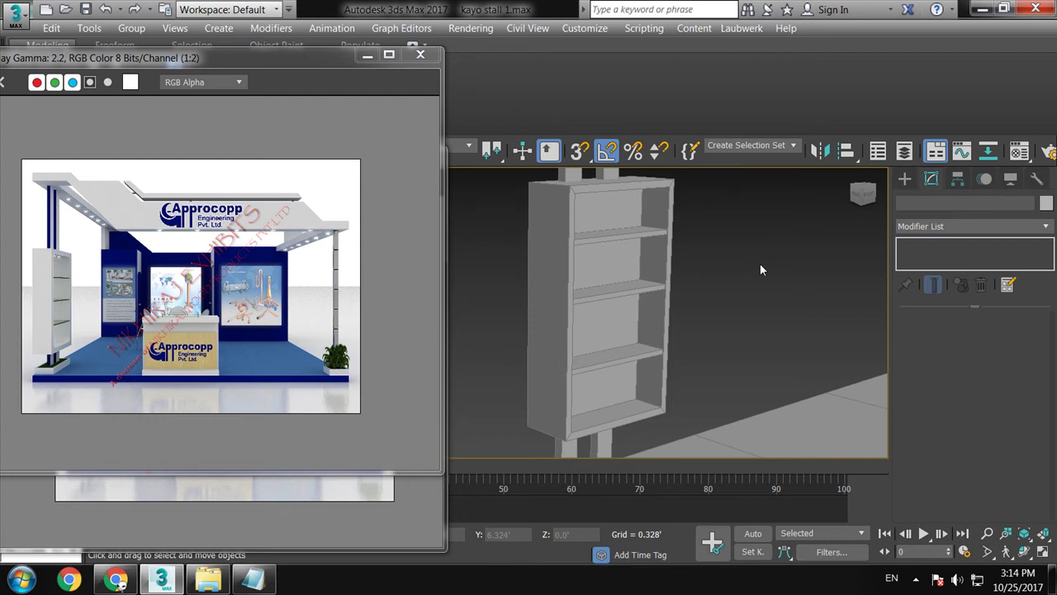
Maximize the Front viewport and zoom in on the stall's roof beam shape
left_click(915, 579)
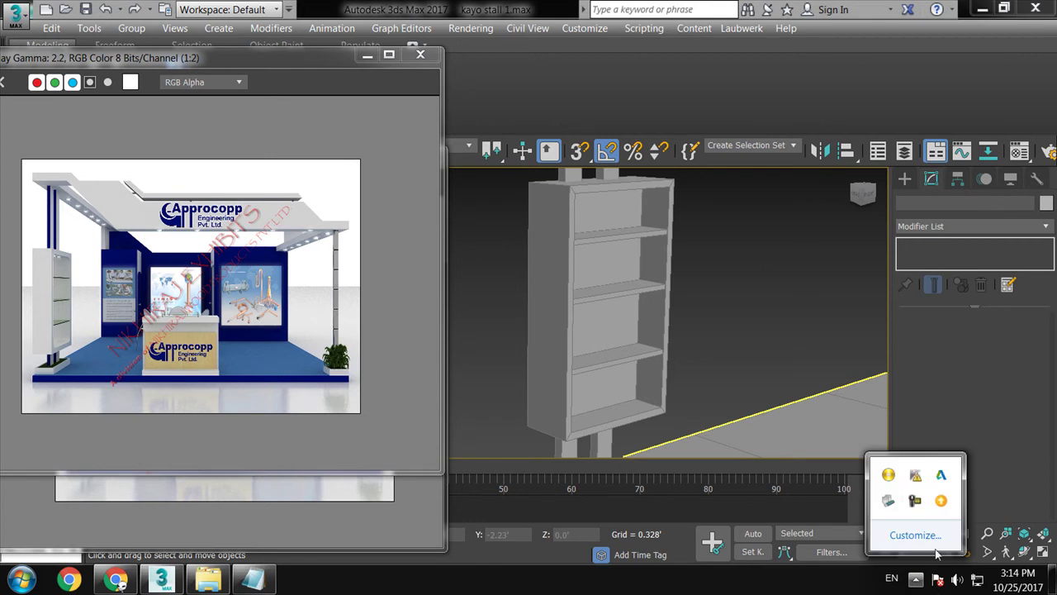
left_click(917, 502)
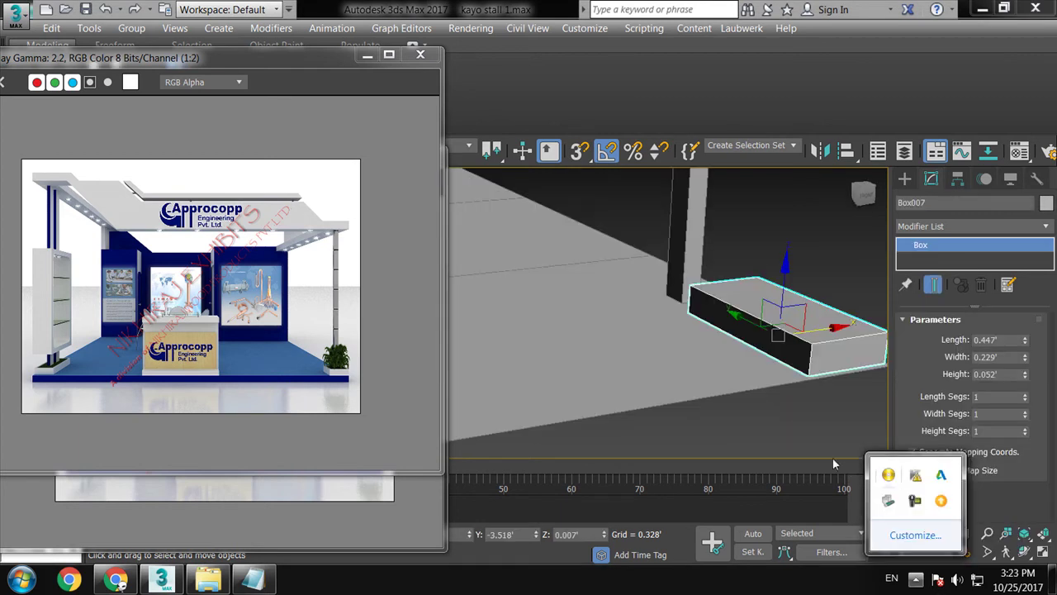
left_click(782, 418)
mouse_move(783, 417)
middle_mouse_down("alt")
mouse_move(790, 376)
mouse_move(745, 260)
middle_mouse_up("alt")
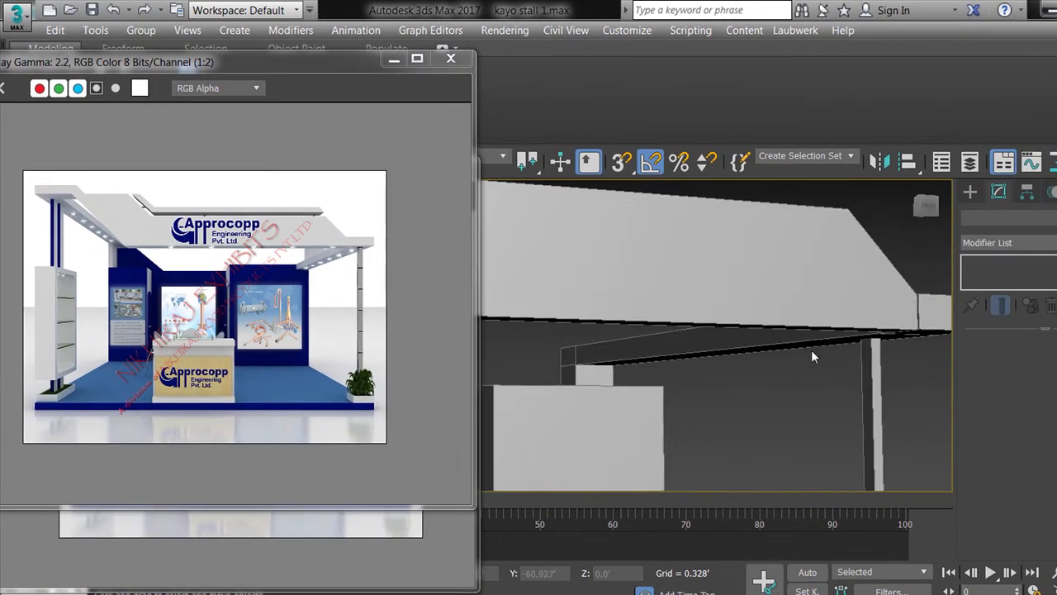
key("z")
middle_click_drag(771, 402, 742, 350, "alt")
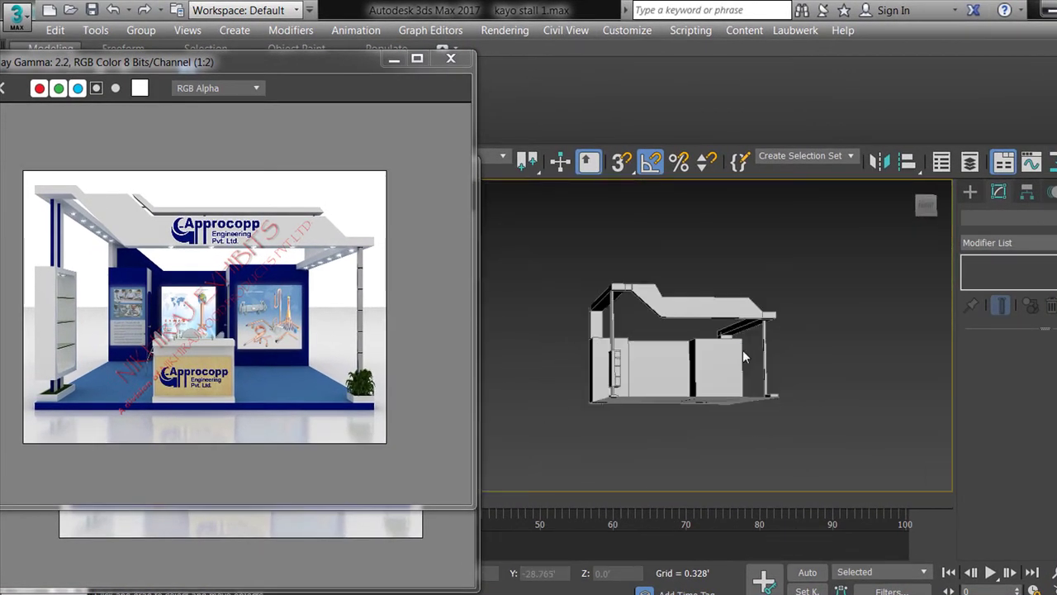
key("alt+w")
left_click(833, 309)
key("alt+w")
scroll(733, 302, "up", 2)
scroll(725, 309, "up", 2)
scroll(724, 308, "up", 2)
middle_click_drag(675, 295, 695, 342)
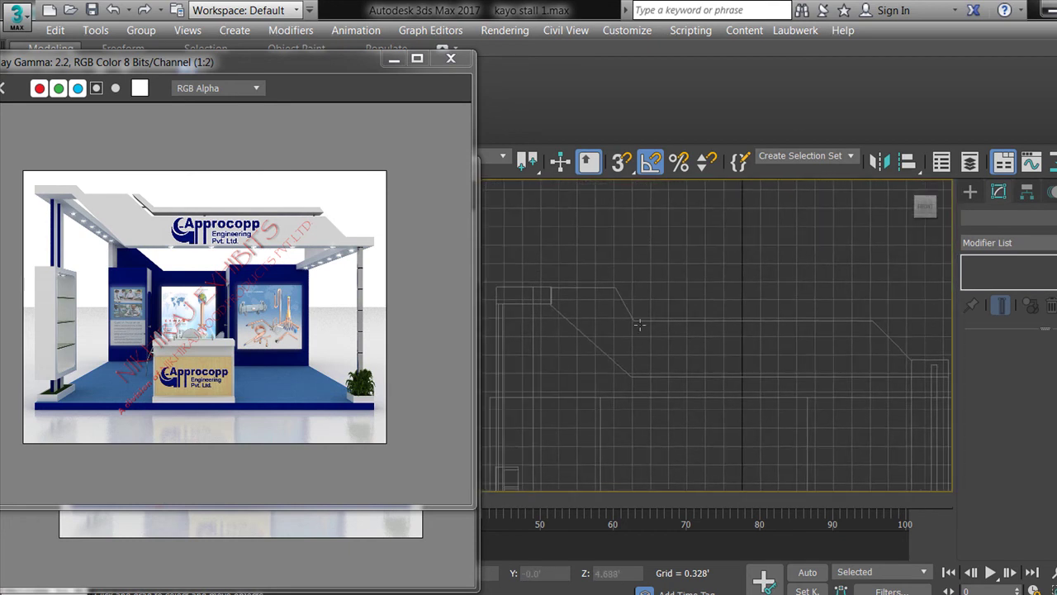
Select two vertices of the Line001 roof beam shape
left_click(624, 309)
key("1")
mouse_move(596, 251)
left_mouse_down()
mouse_move(653, 312)
mouse_move(643, 284)
left_mouse_up()
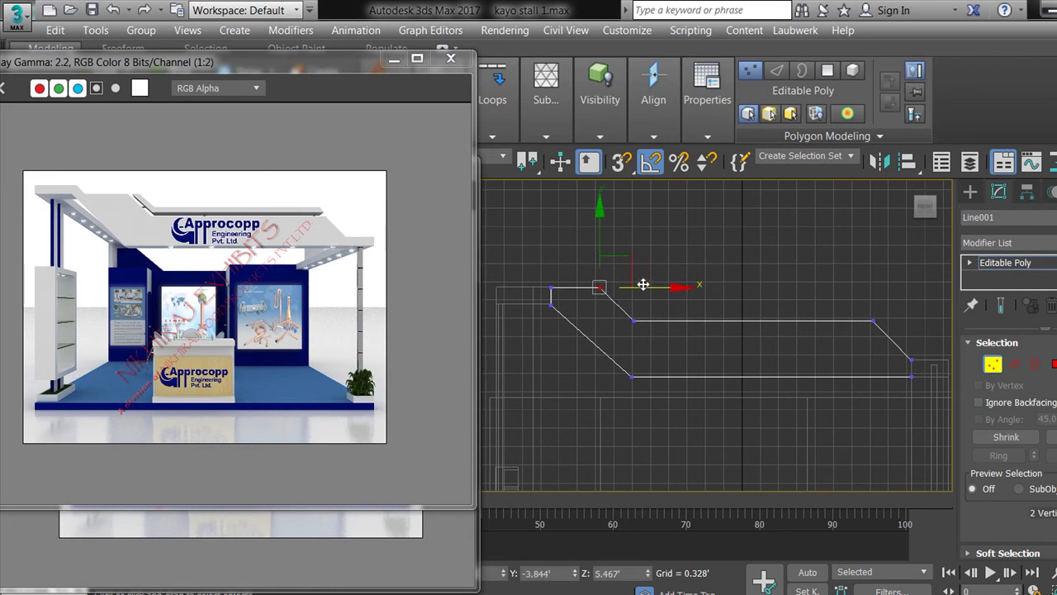
mouse_move(722, 305)
middle_mouse_down()
mouse_move(706, 299)
mouse_move(729, 295)
mouse_move(774, 315)
middle_mouse_up()
Draw a new bent line, Line002, tracing the sloped wall top
left_click(970, 191)
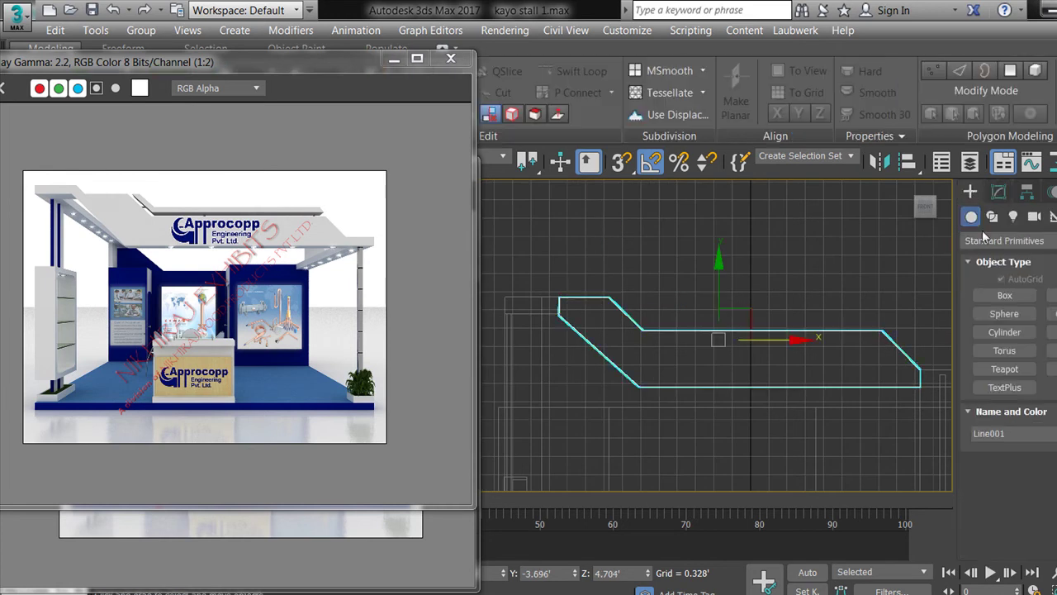
left_click(992, 215)
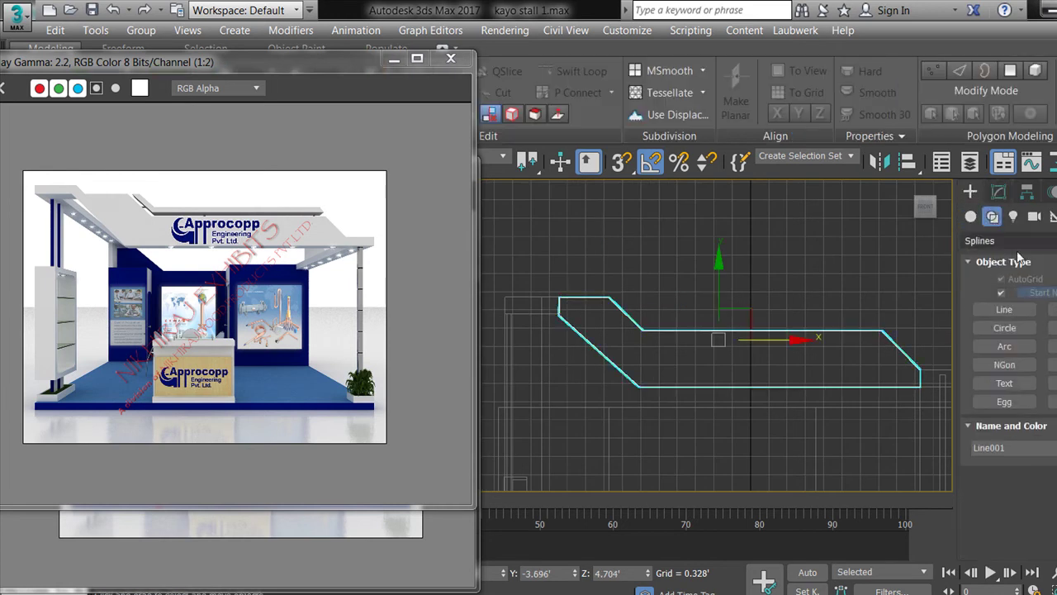
left_click(1014, 316)
middle_click_drag(689, 340, 660, 327)
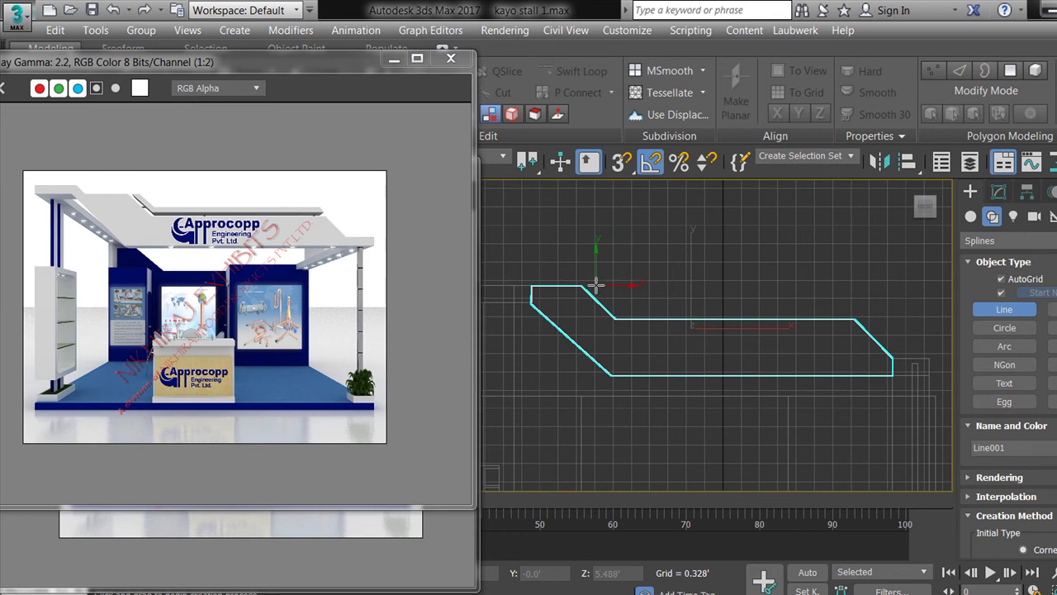
left_click(591, 285)
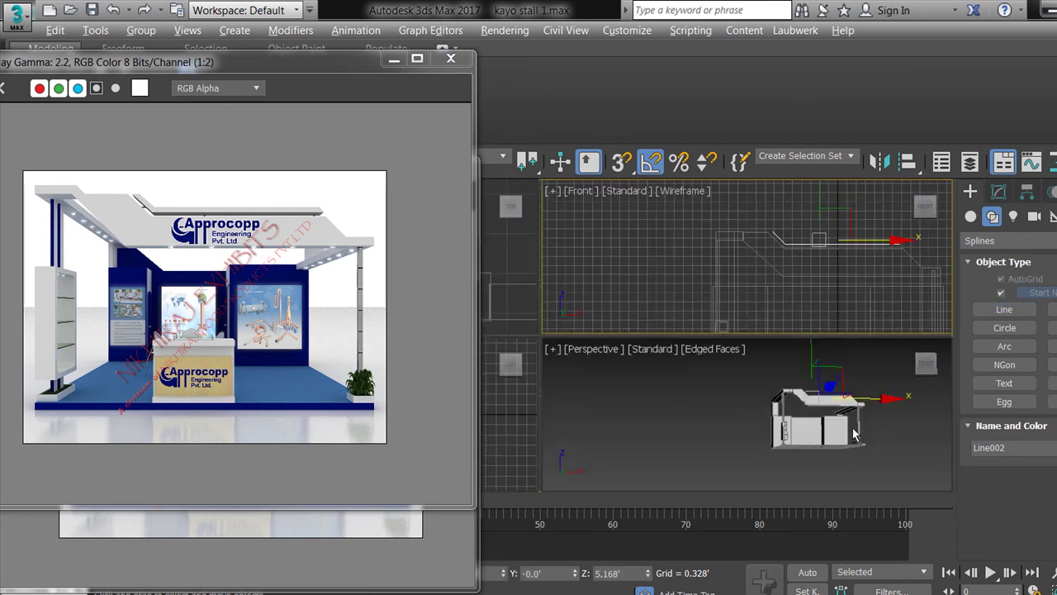
Move Line002 onto the left wall and check its placement from the side
scroll(721, 347, "down", 5)
middle_click_drag(711, 339, 720, 302, "alt")
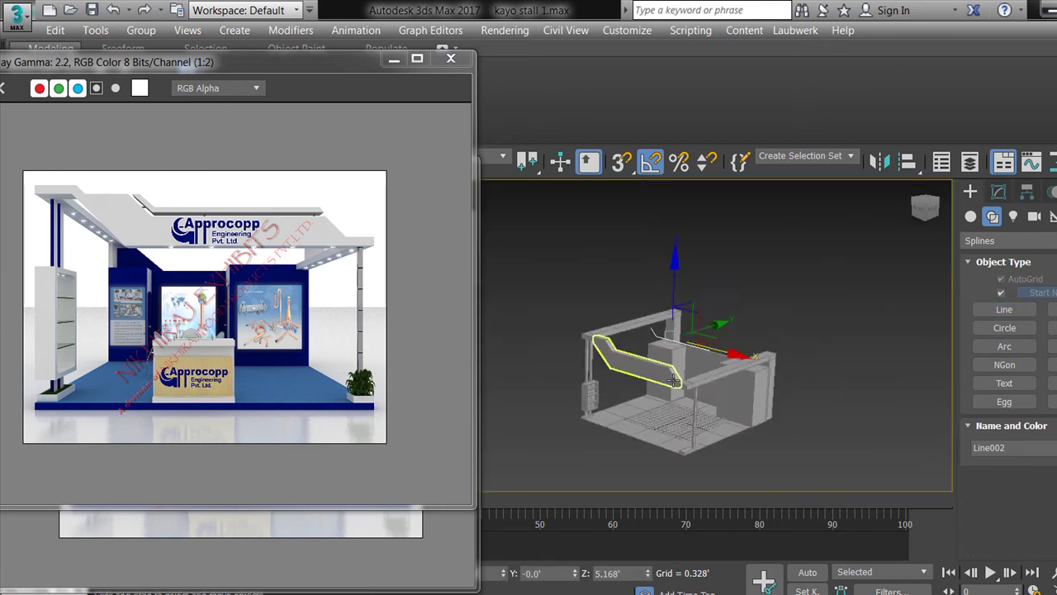
scroll(721, 303, "up", 3)
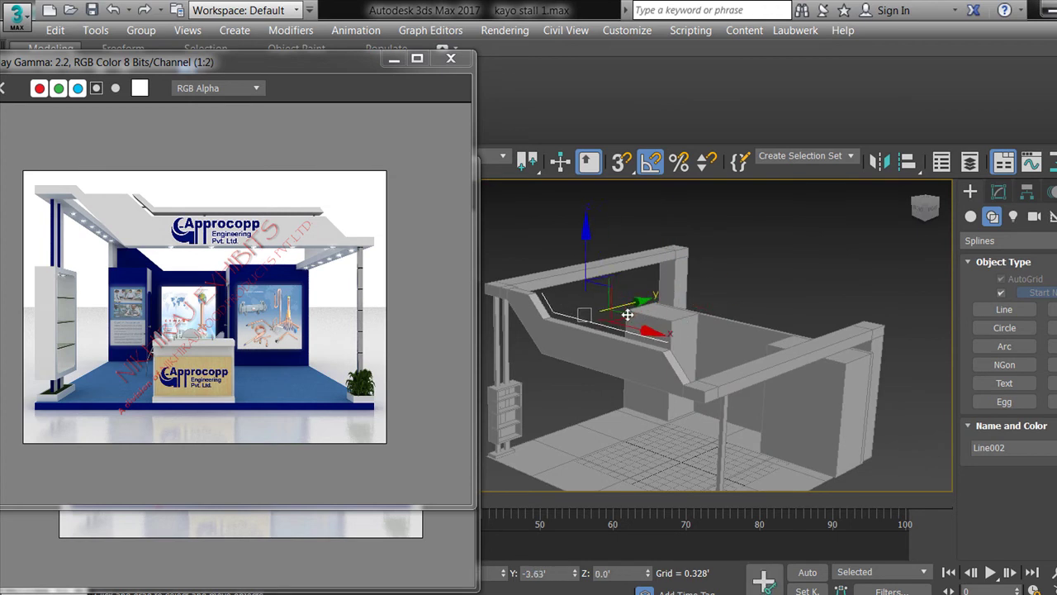
scroll(666, 331, "up", 4)
scroll(666, 330, "down", 2)
scroll(666, 331, "down", 5)
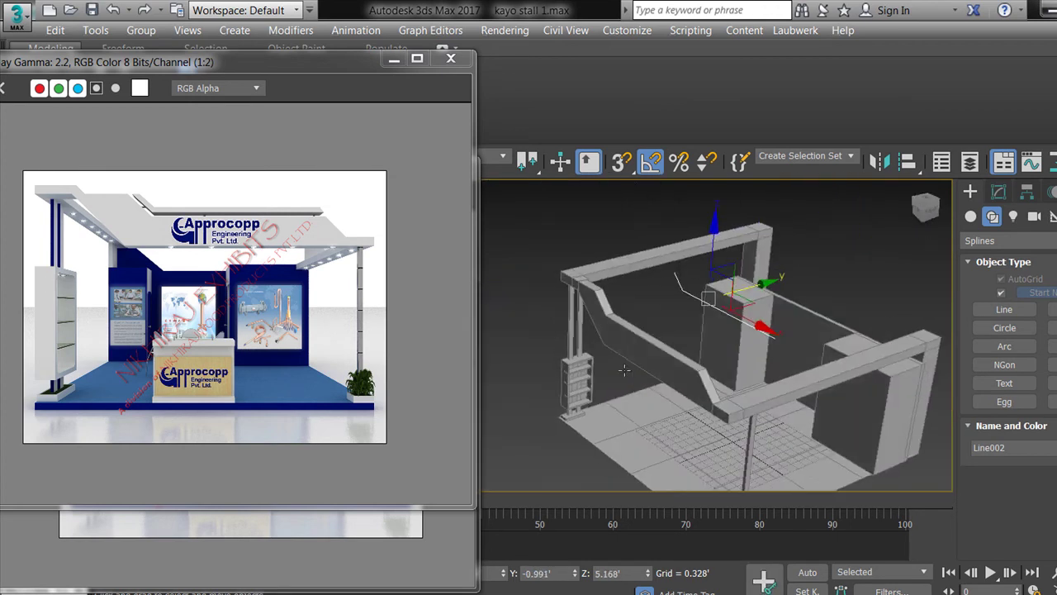
middle_click_drag(666, 330, 785, 303, "alt")
left_click_drag(786, 304, 707, 288)
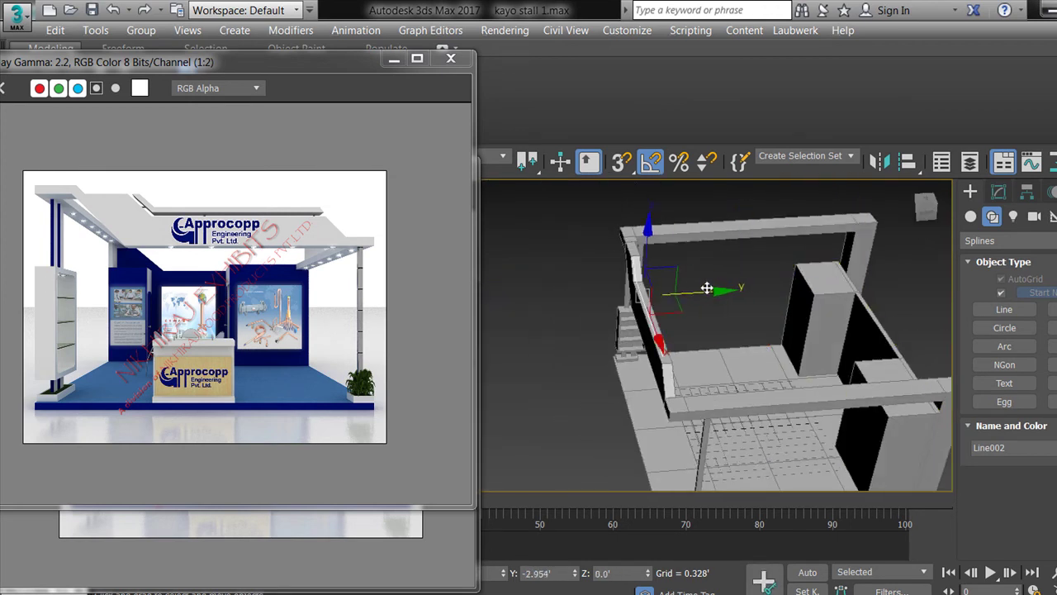
scroll(707, 287, "up", 4)
scroll(710, 305, "up", 2)
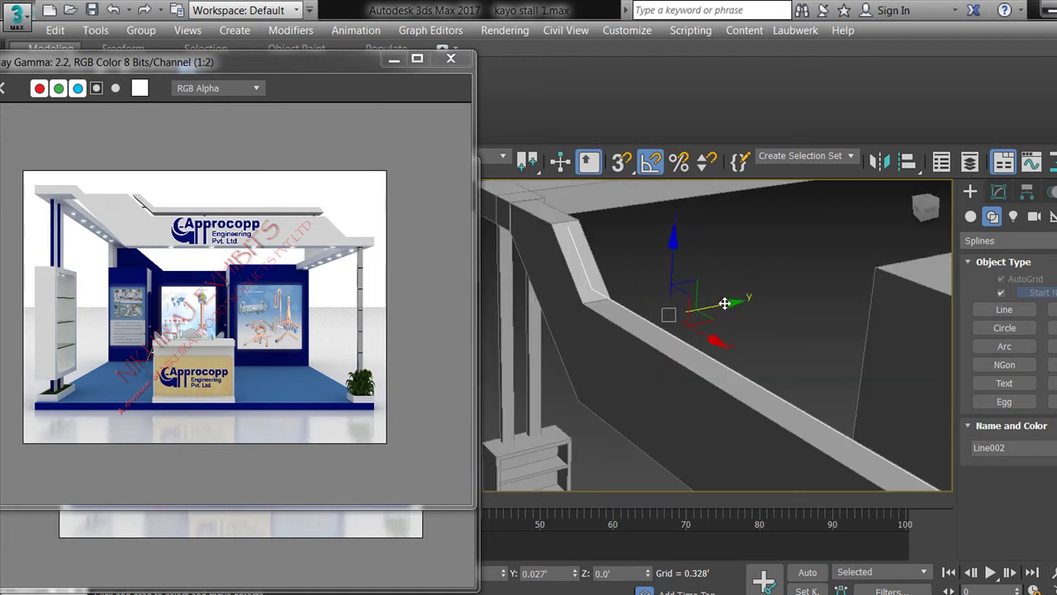
middle_click_drag(723, 303, 815, 333, "alt")
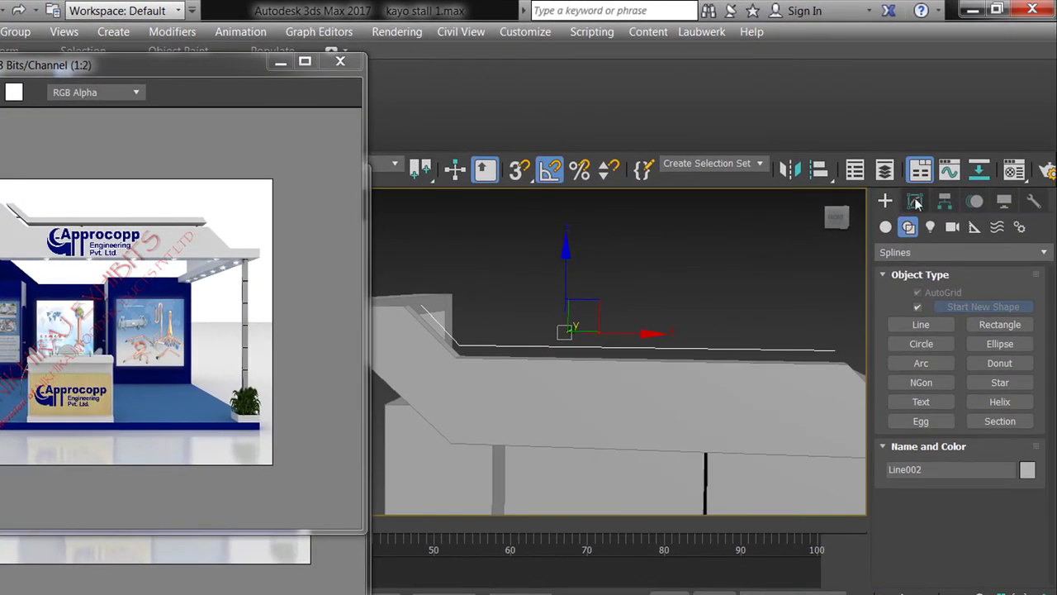
In Spline sub-object mode, outline Line002 into a thin double strip and return to Line level
left_click(915, 202)
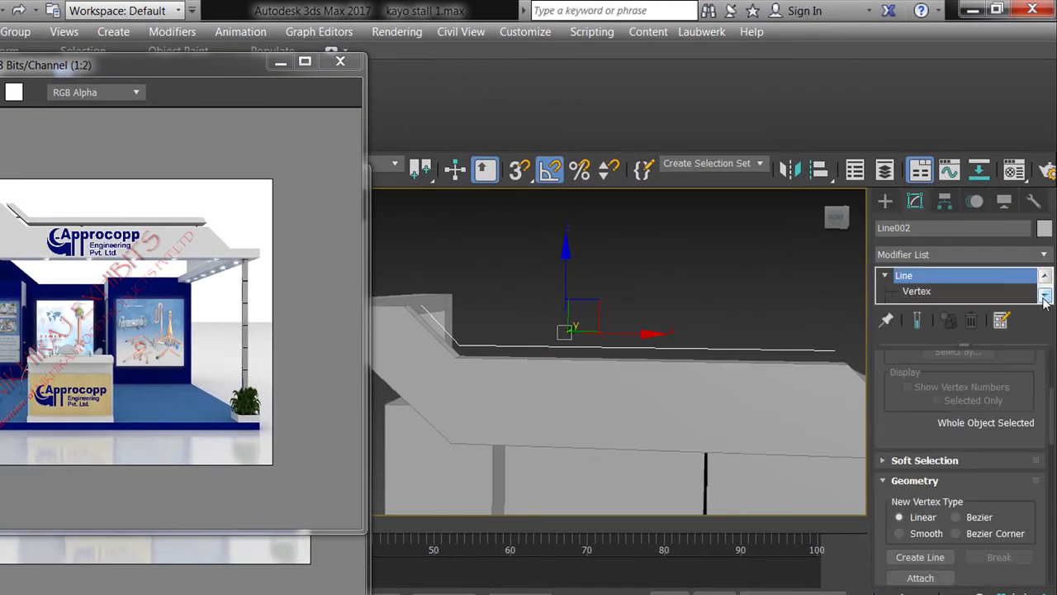
left_click(1044, 297)
left_click(916, 291)
left_click(652, 347)
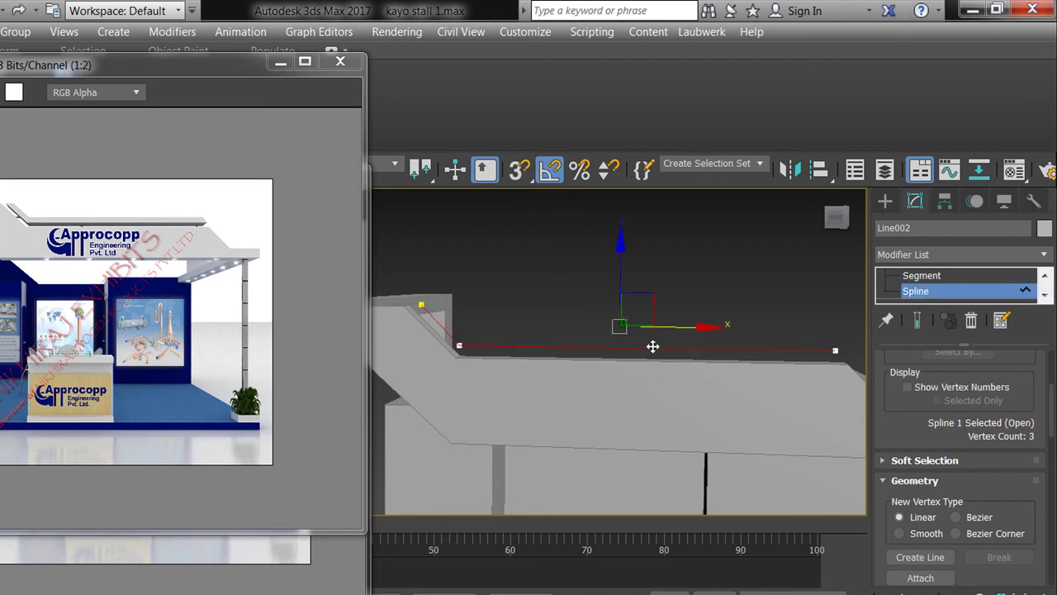
left_click_drag(975, 494, 980, 75)
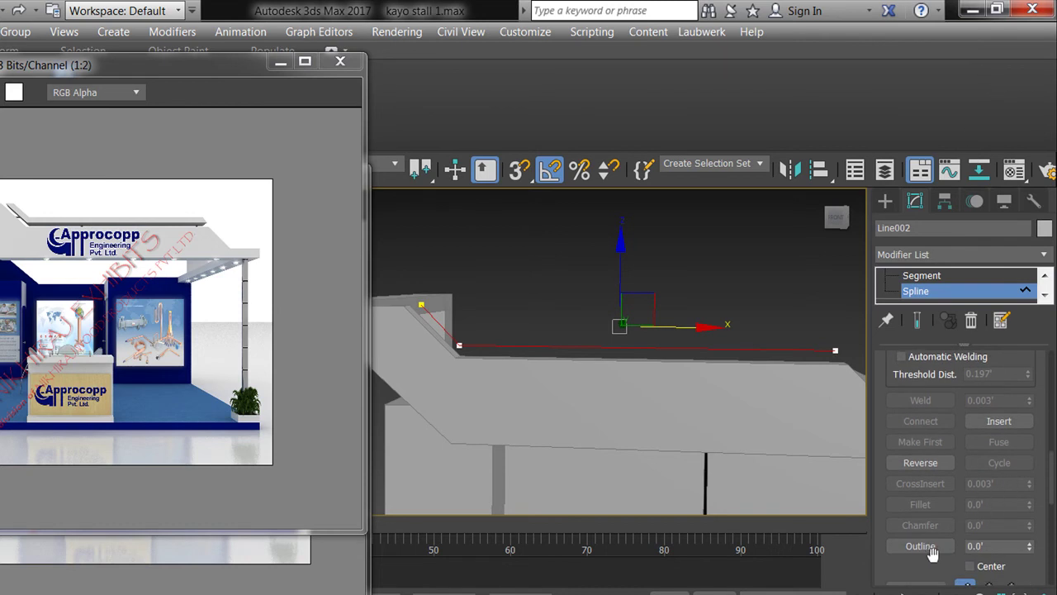
left_click(920, 546)
left_click_drag(567, 349, 589, 347)
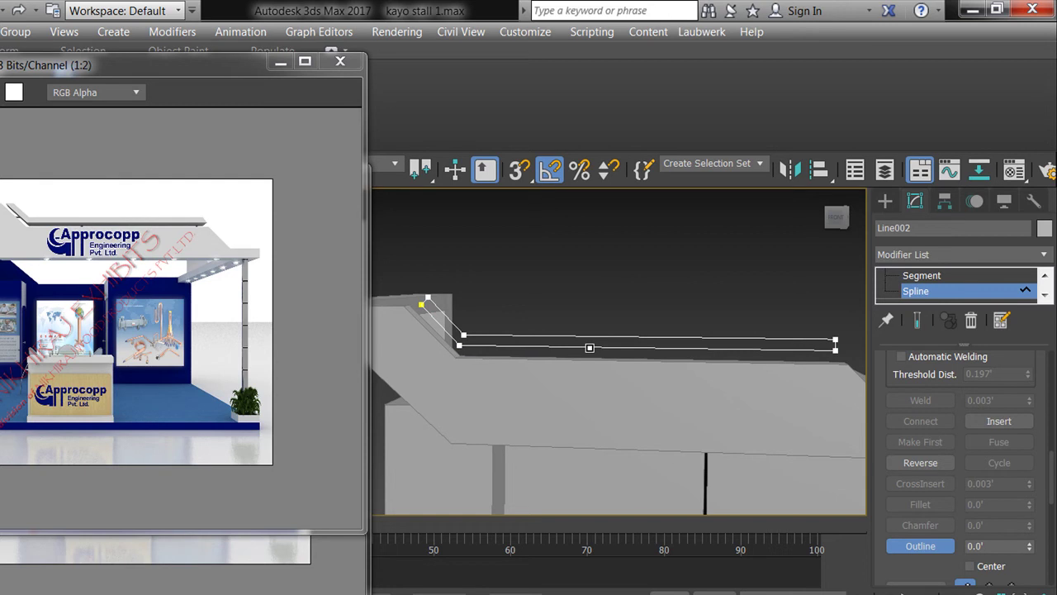
left_click(1044, 278)
left_click(955, 276)
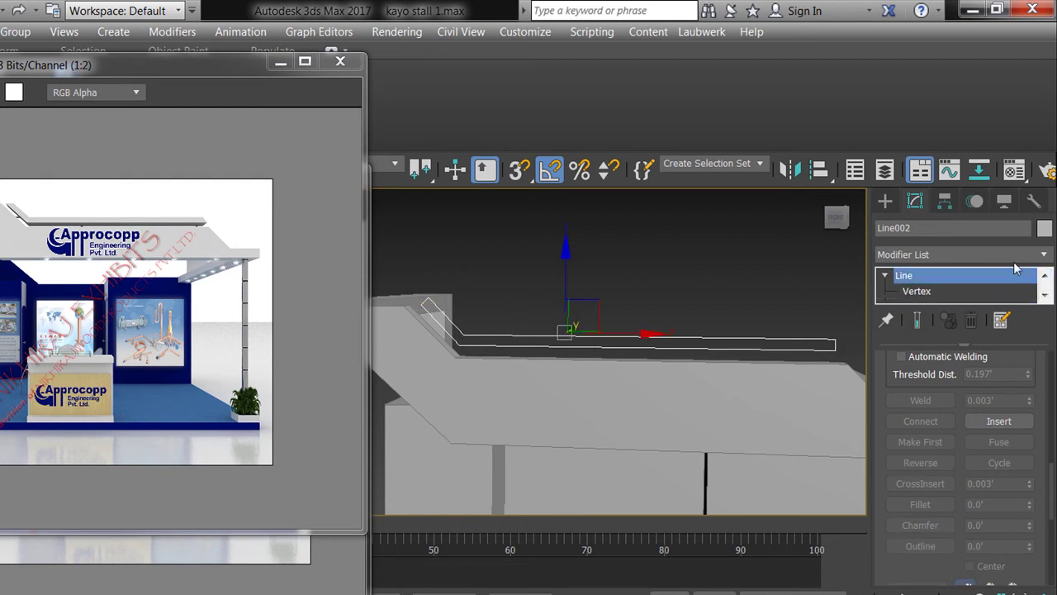
left_click(952, 255)
Add an Extrude modifier to Line002 and set its Amount to 0.18'
type("ex")
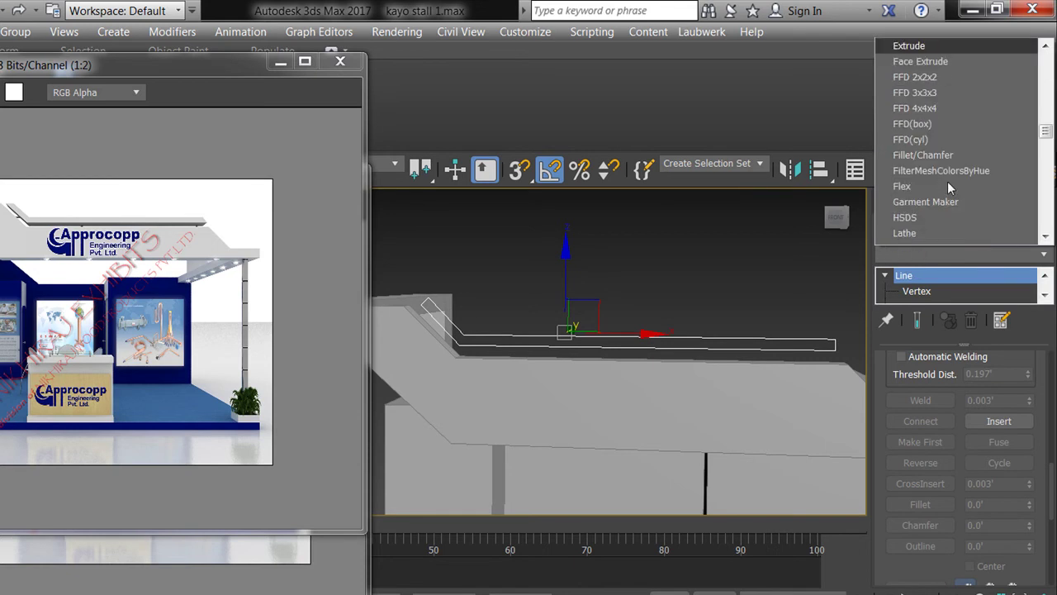
left_click(967, 46)
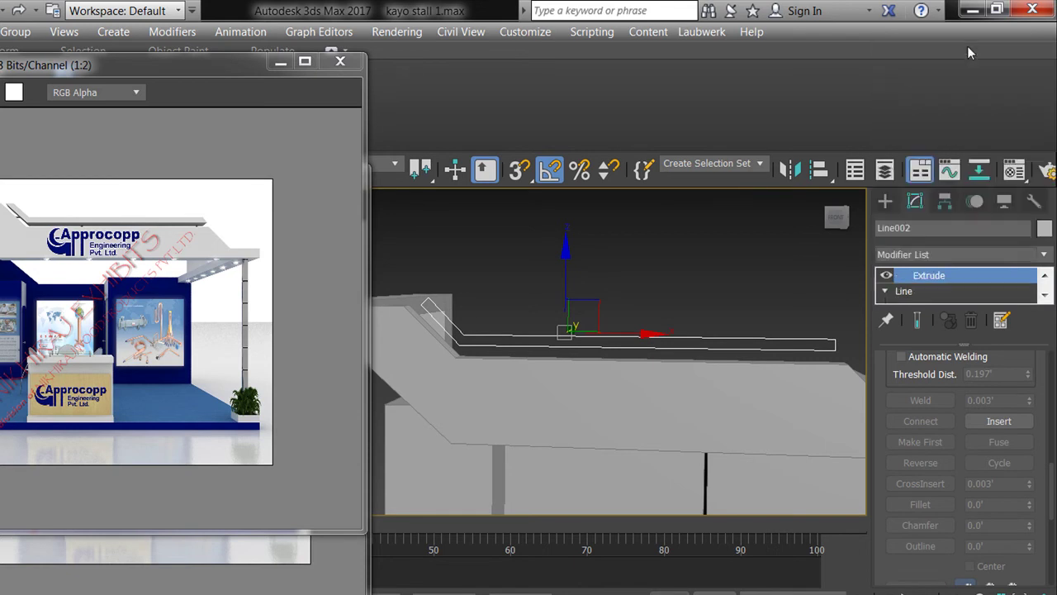
middle_click_drag(691, 318, 626, 344, "alt")
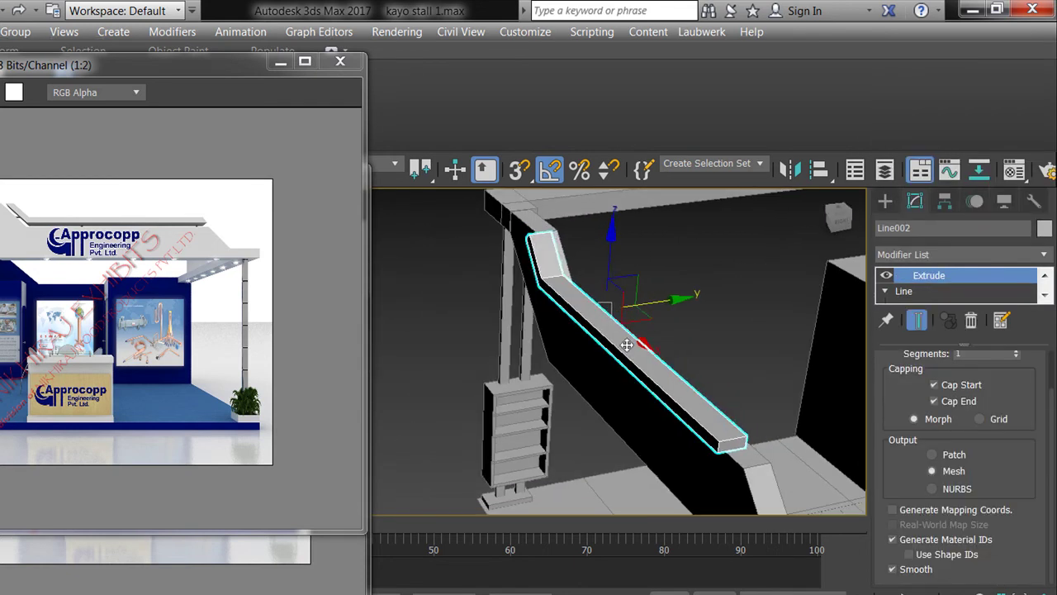
scroll(1022, 391, "up", 2)
left_click_drag(1018, 390, 1015, 394)
middle_click_drag(798, 405, 642, 369, "alt")
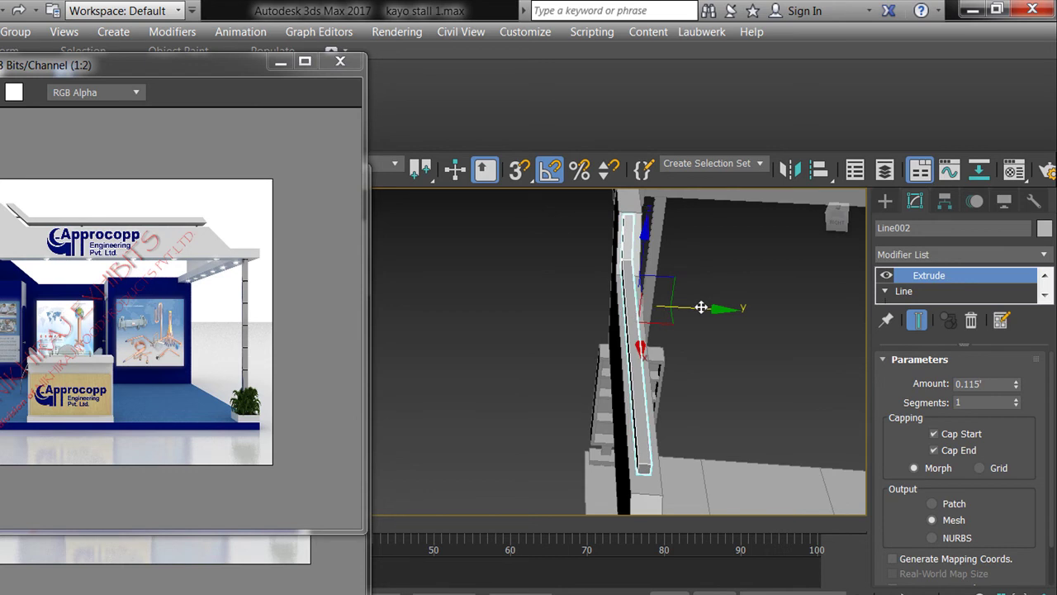
mouse_move(701, 306)
middle_mouse_down("alt")
mouse_move(779, 304)
mouse_move(733, 303)
middle_mouse_up("alt")
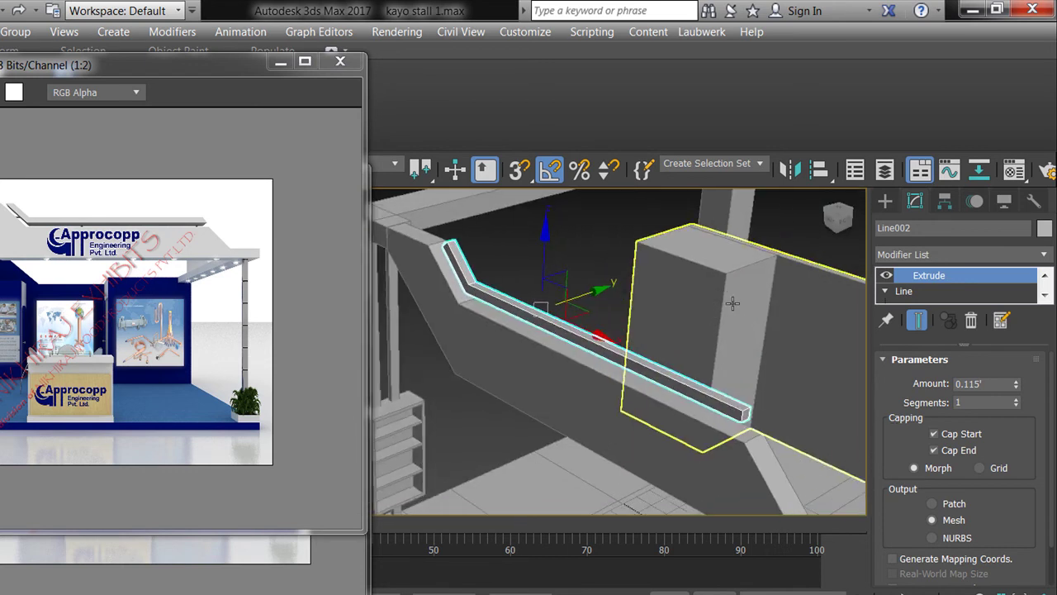
left_click_drag(1016, 382, 1017, 363)
mouse_move(444, 307)
middle_mouse_down("alt")
mouse_move(424, 347)
mouse_move(616, 298)
mouse_move(625, 306)
middle_mouse_up("alt")
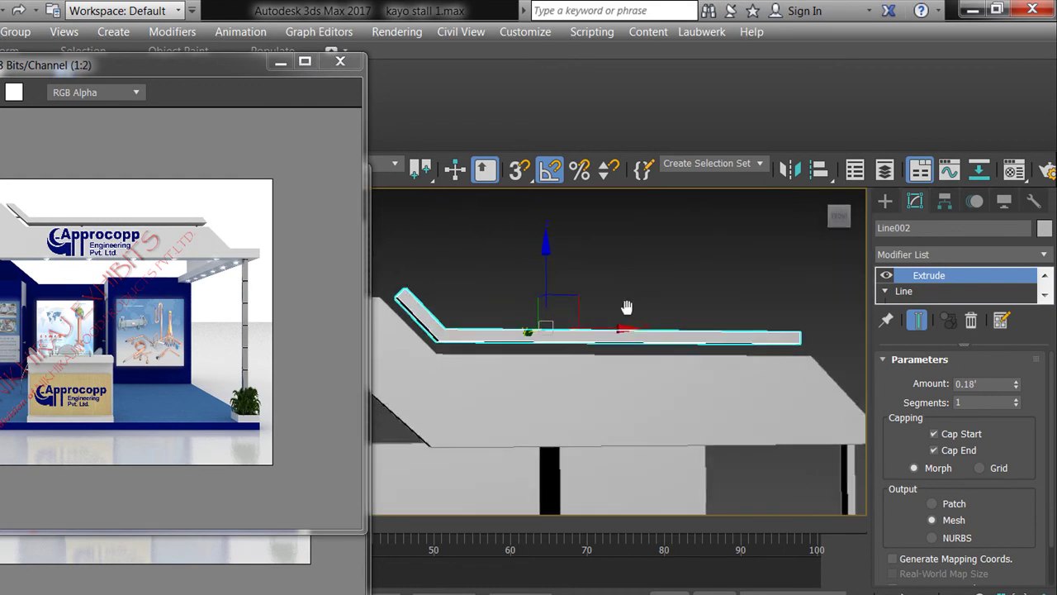
key("alt+w")
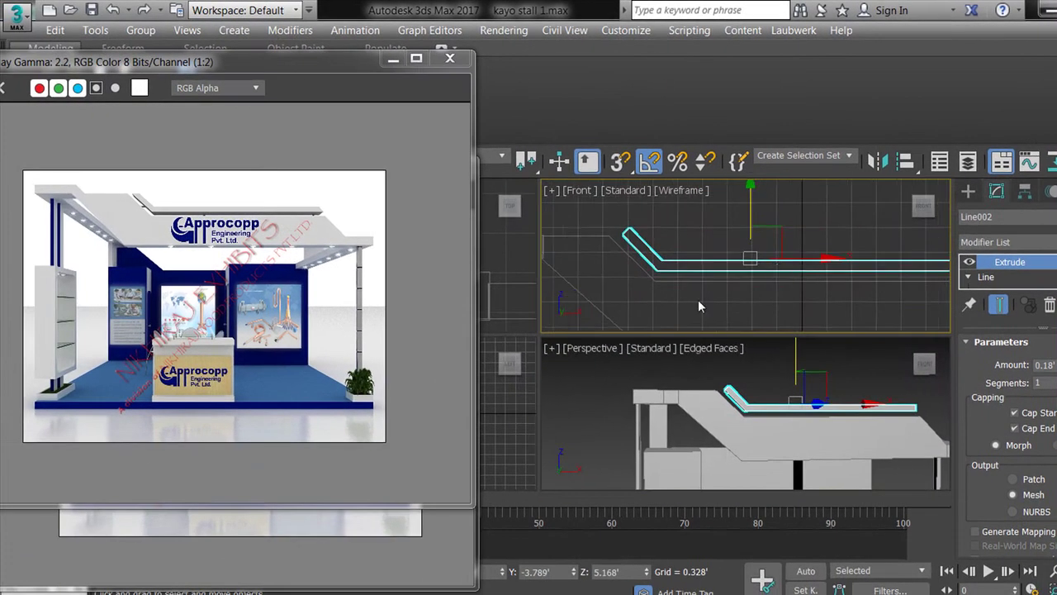
middle_click_drag(698, 299, 741, 289)
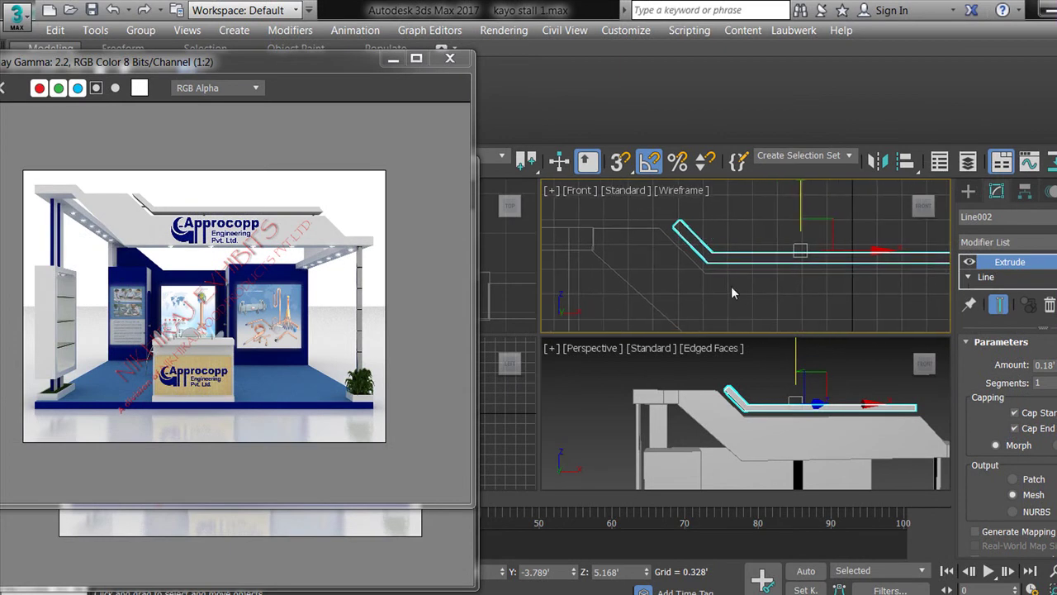
Draw Line003 at the rail bend in the maximized Front view
key("alt+w")
middle_click_drag(663, 284, 740, 273)
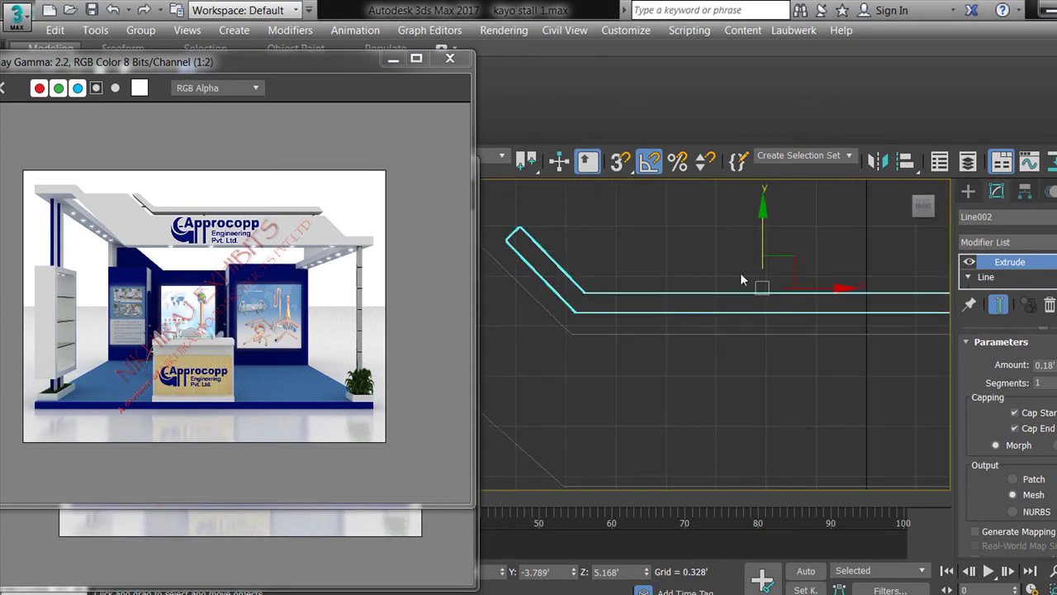
left_click(968, 191)
left_click(1002, 308)
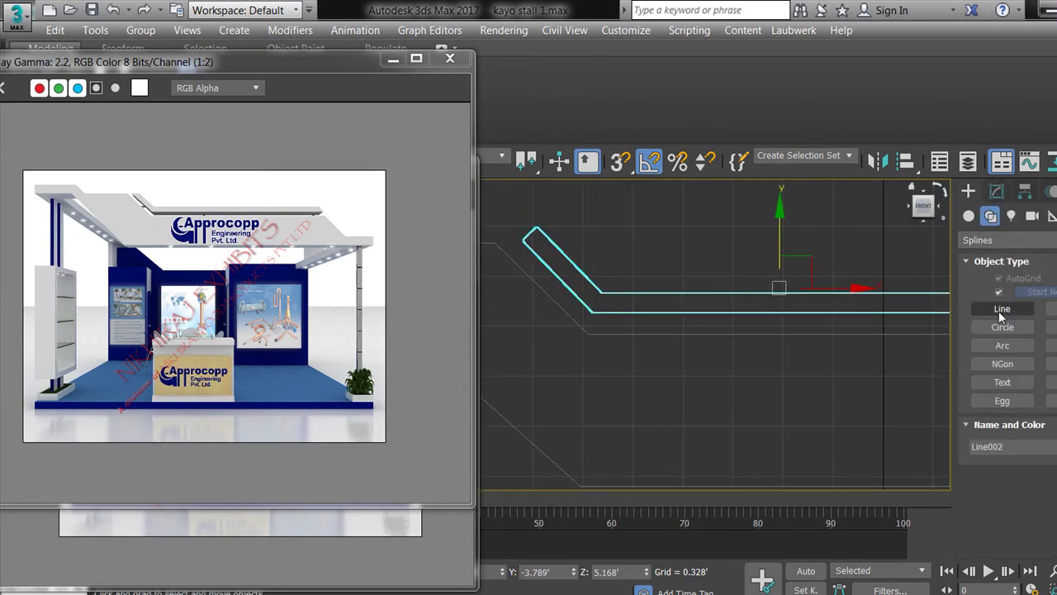
left_click(568, 274)
right_click(536, 303)
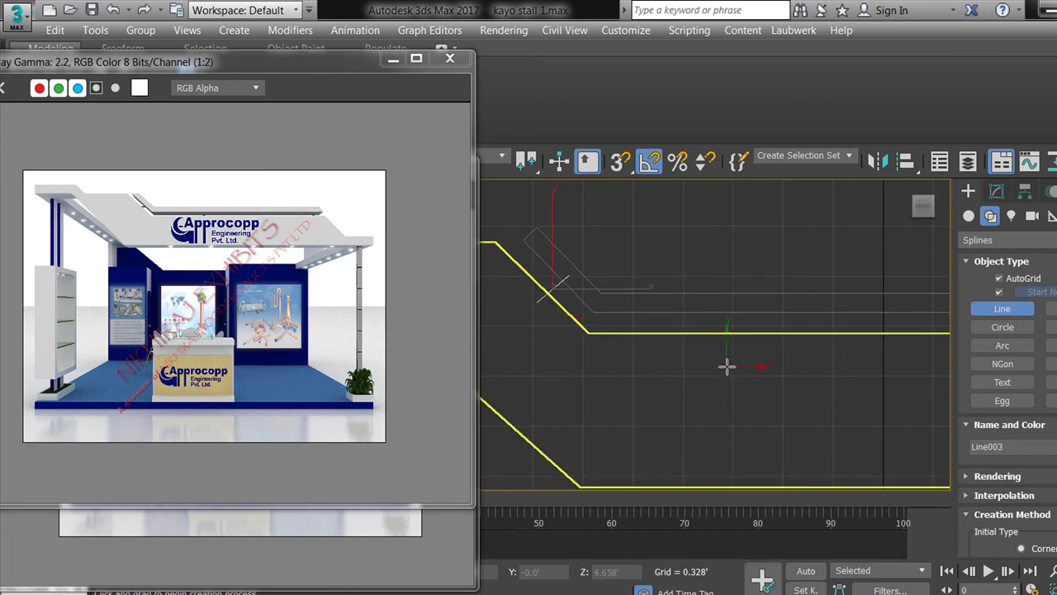
key("alt+w")
right_click(793, 372)
key("alt+w")
key("alt+w")
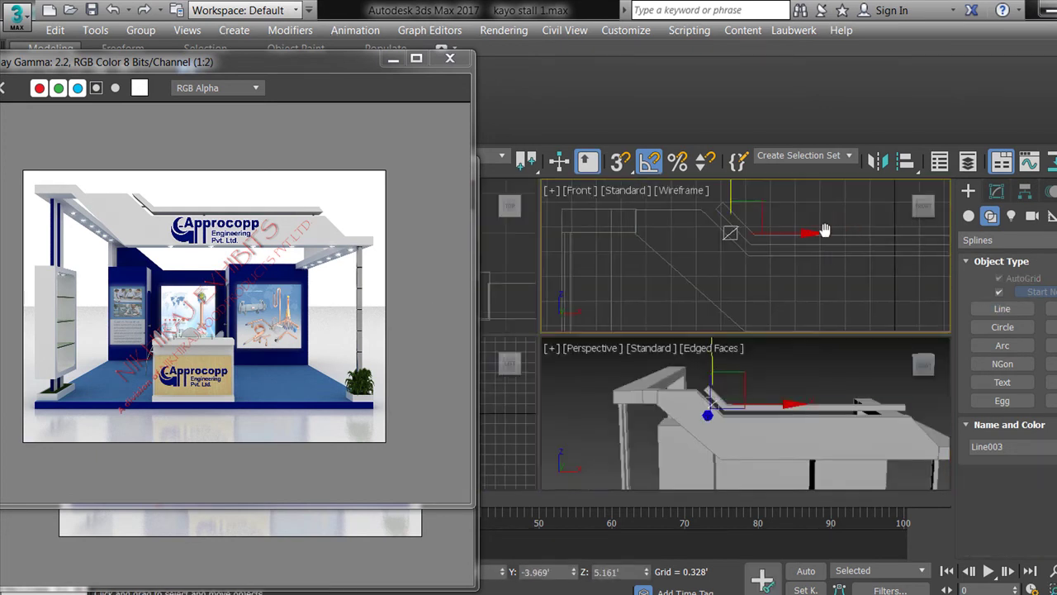
middle_click(578, 254)
key("alt+w")
Draw a short vertical line, Line004, down from the railing
left_click(1025, 307)
middle_click_drag(547, 273, 607, 273)
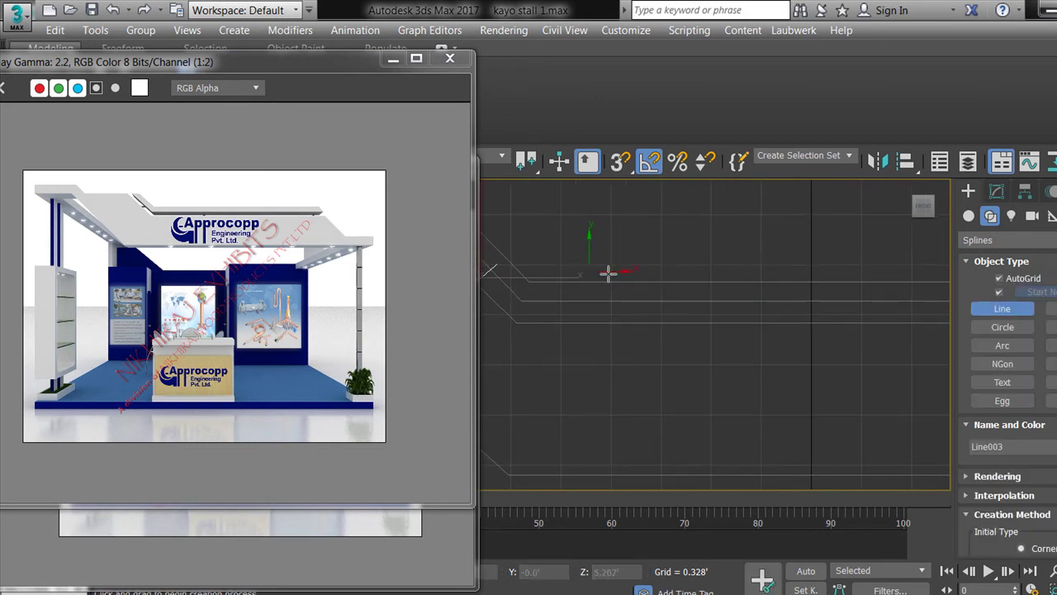
left_click(700, 292)
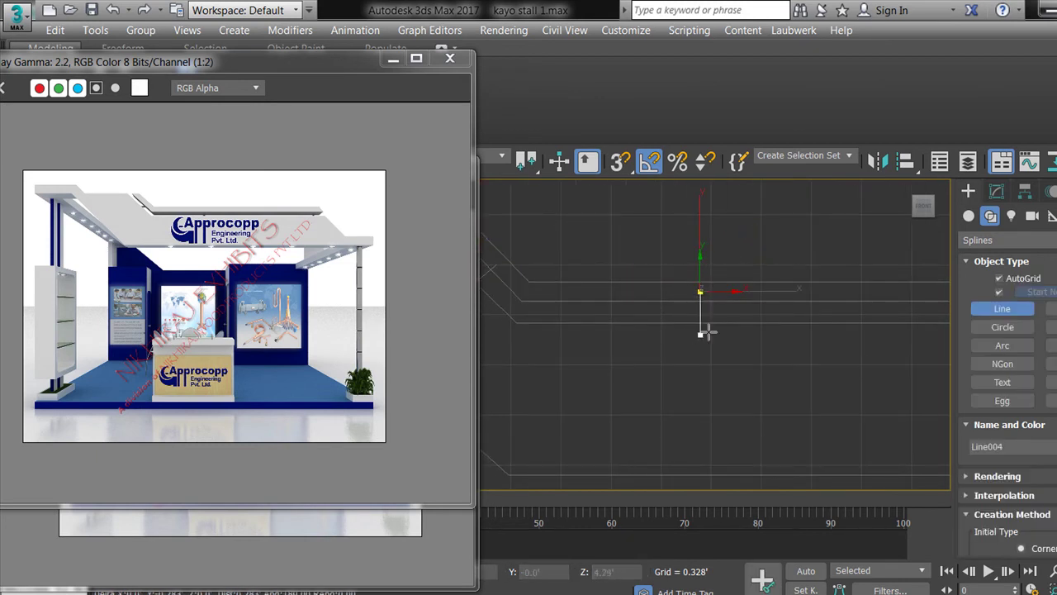
right_click(700, 332)
left_click(639, 325)
middle_click_drag(639, 326, 566, 330)
scroll(608, 341, "up", 2)
Shift-copy the short line along X to create Line005
left_click(661, 353)
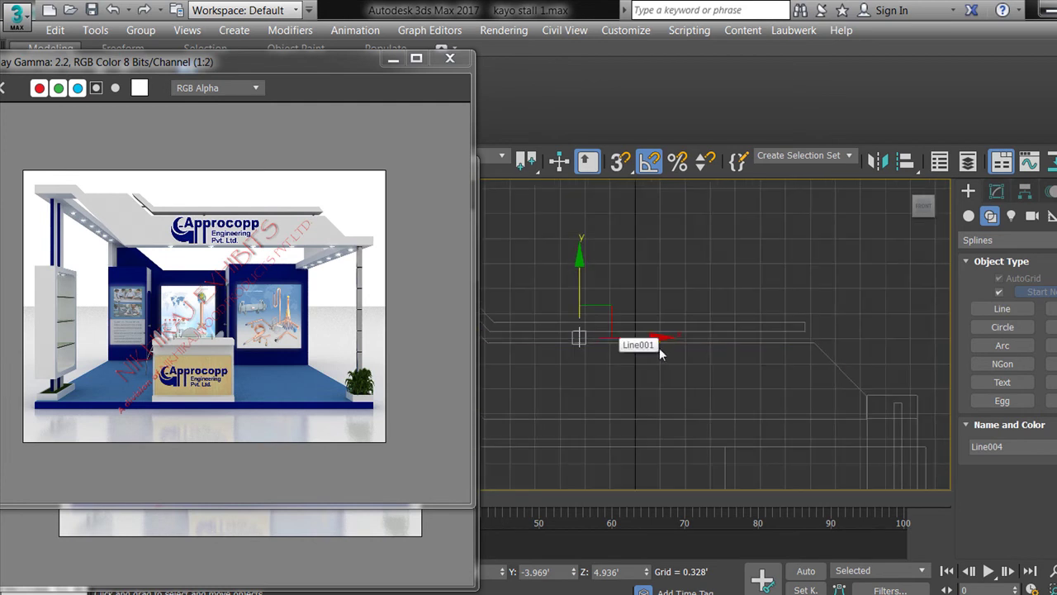
left_click_drag(649, 336, 836, 354)
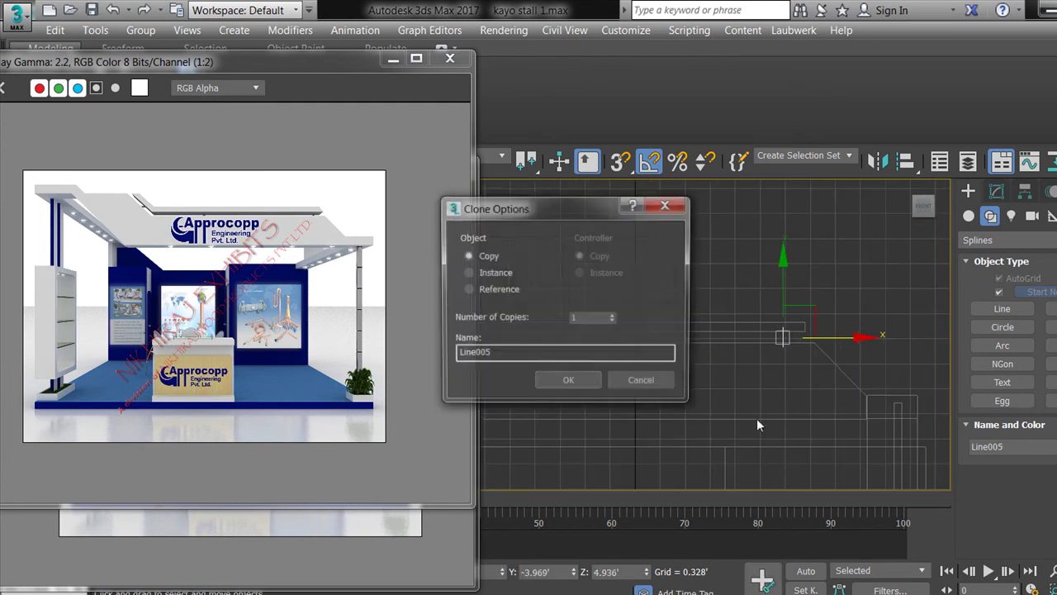
left_click(567, 381)
key("alt+w")
key("alt+w")
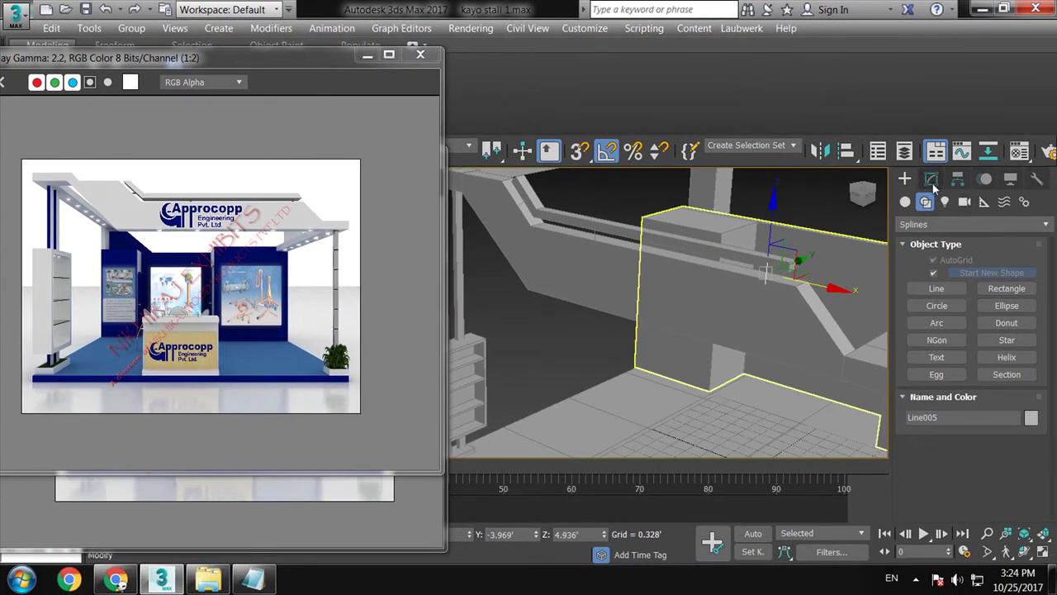
Enable Line005's rendering in the viewport as a tube
left_click(932, 181)
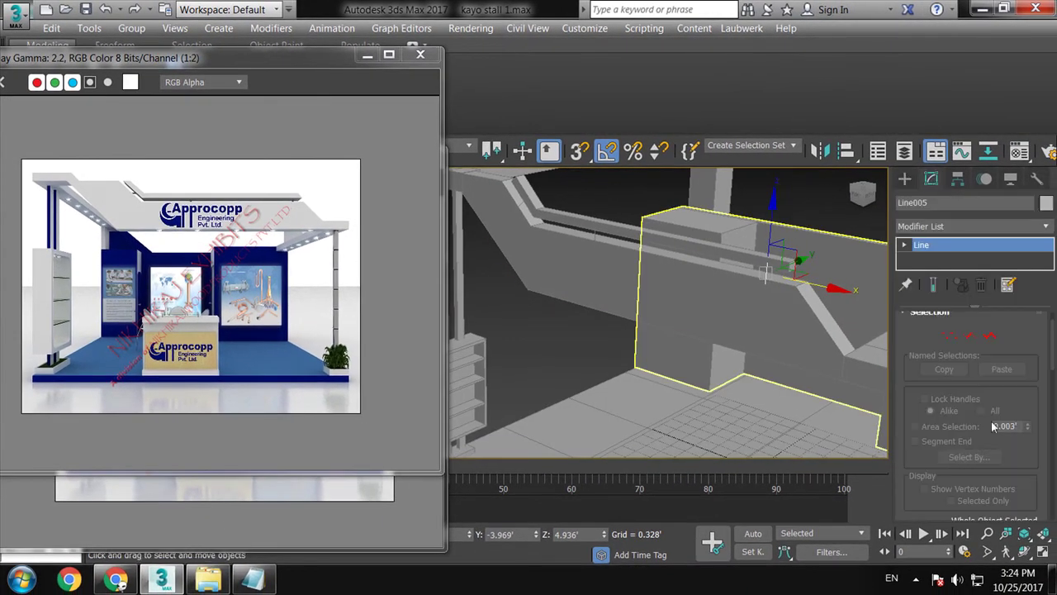
scroll(1036, 341, "up", 2)
left_click(936, 318)
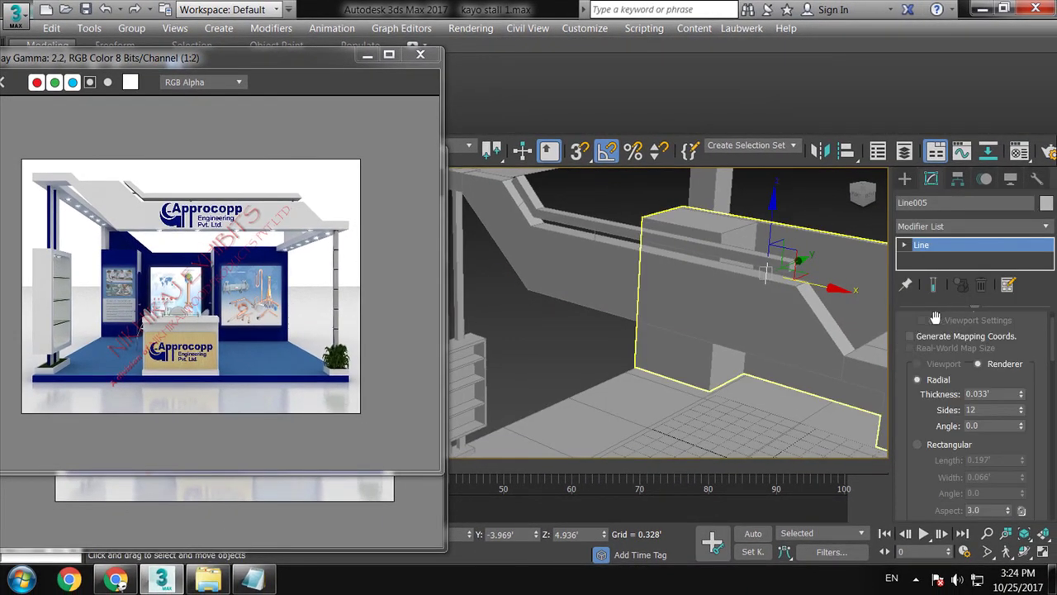
left_click_drag(915, 353, 915, 385)
left_click(927, 350)
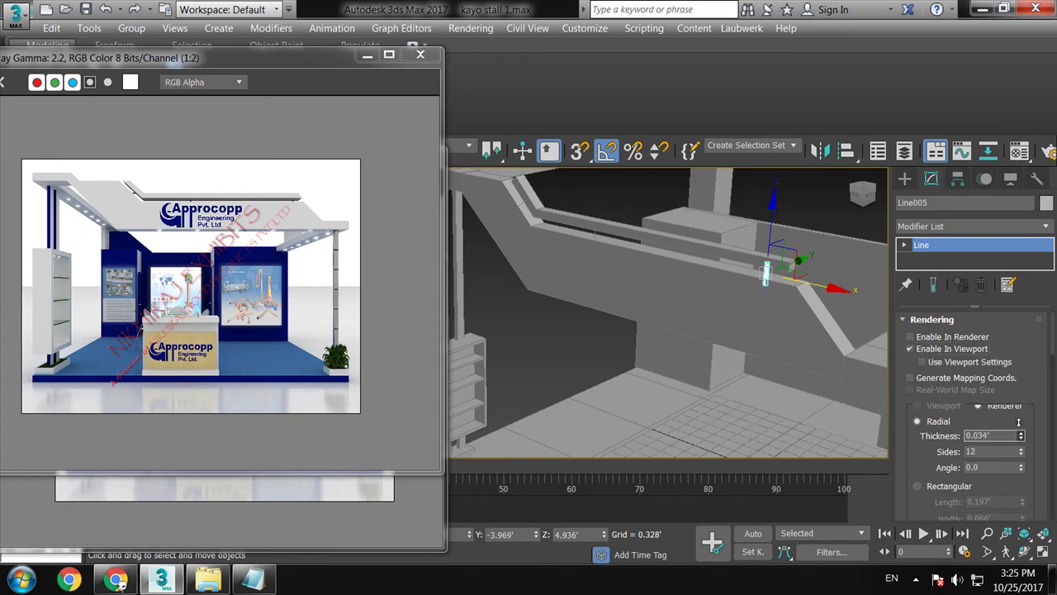
Nudge Line004 slightly along Y and enable it in the renderer
mouse_move(661, 297)
middle_mouse_down("alt")
mouse_move(705, 267)
mouse_move(718, 279)
mouse_move(793, 245)
mouse_move(772, 250)
mouse_move(816, 320)
middle_mouse_up("alt")
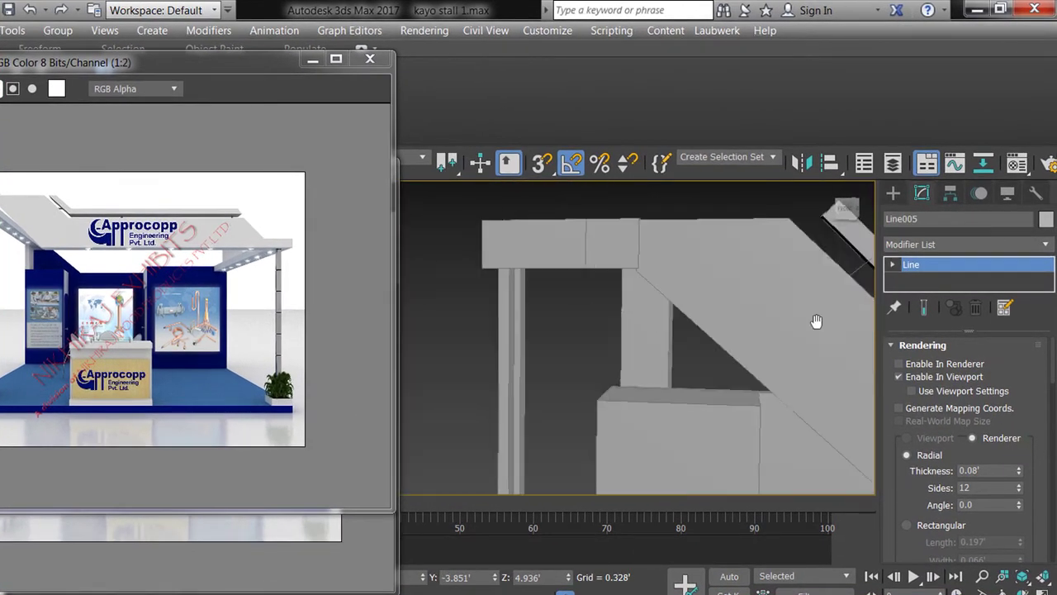
mouse_move(738, 306)
middle_mouse_down("alt")
mouse_move(609, 272)
mouse_move(355, 267)
middle_mouse_up("alt")
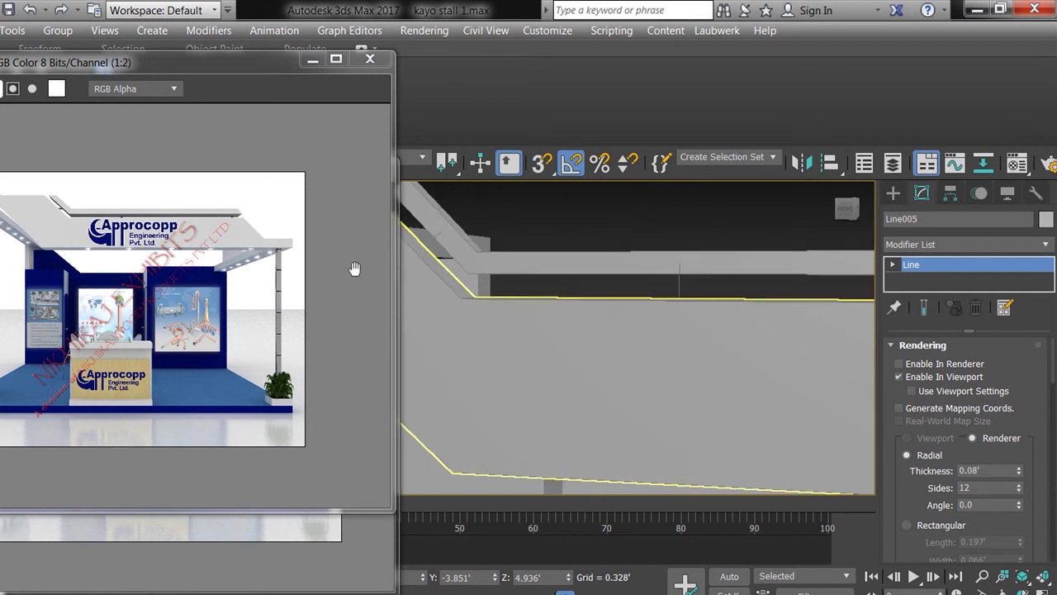
left_click(669, 281)
mouse_move(670, 281)
middle_mouse_down("alt")
mouse_move(637, 337)
mouse_move(739, 302)
middle_mouse_up("alt")
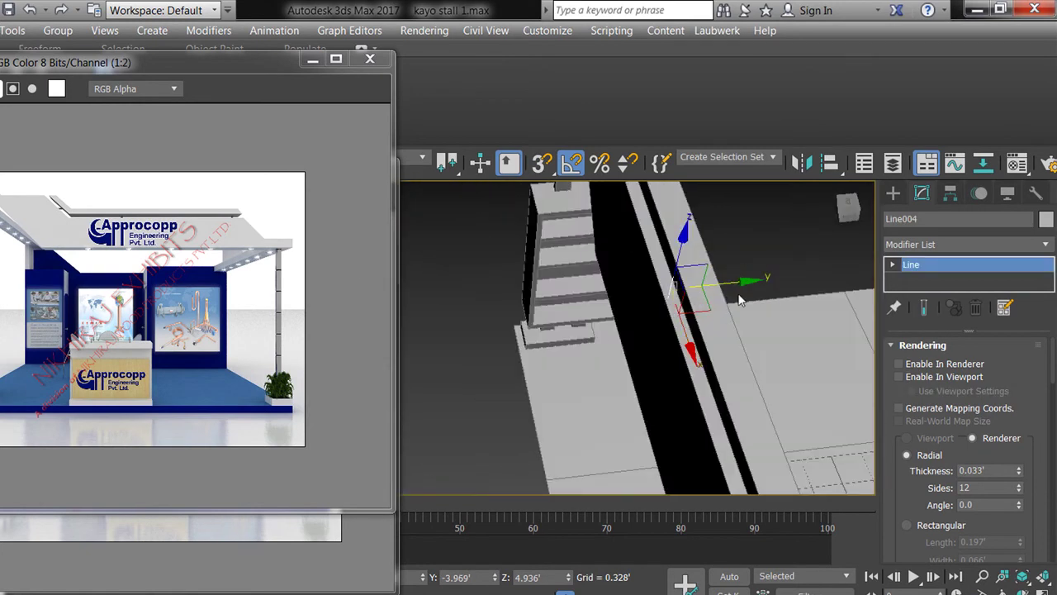
left_click_drag(727, 283, 750, 277)
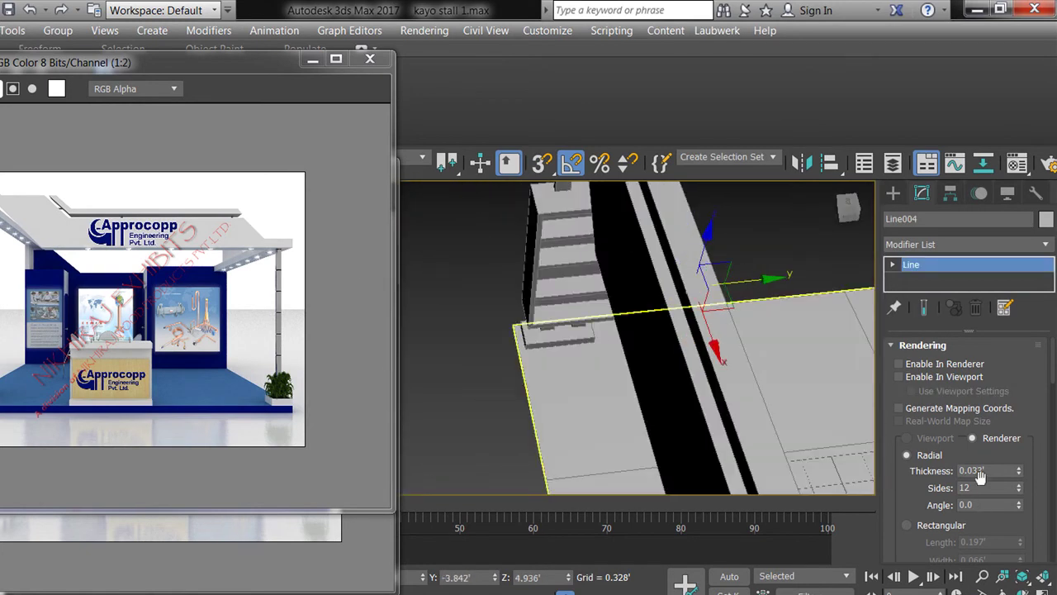
left_click(917, 363)
Set Line005's rendering thickness to 0.08'
middle_click_drag(793, 347, 828, 318, "alt")
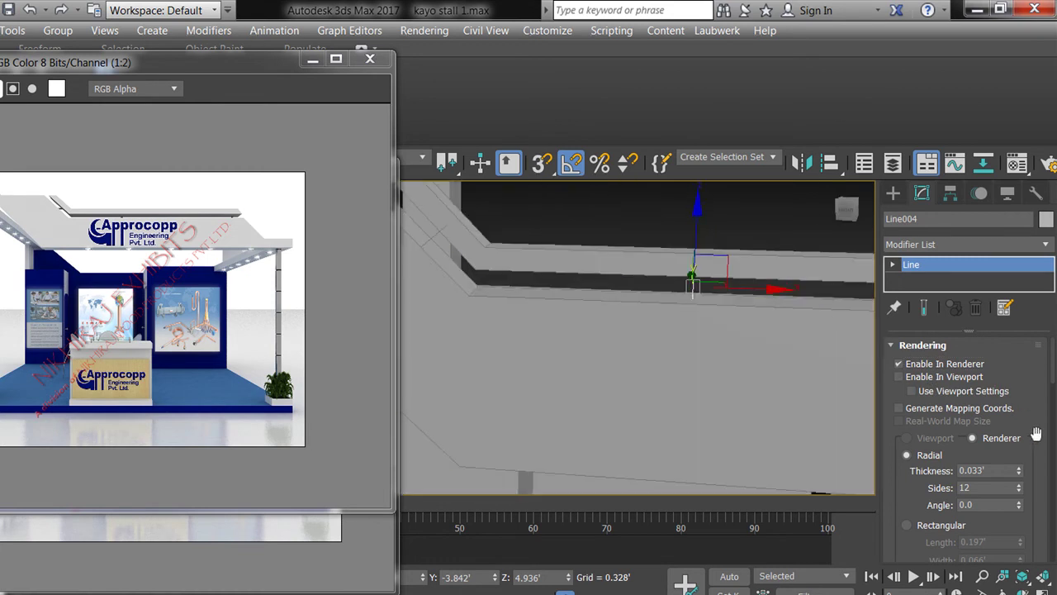
mouse_move(757, 303)
middle_mouse_down("alt")
mouse_move(680, 338)
mouse_move(696, 345)
mouse_move(636, 281)
mouse_move(595, 300)
mouse_move(708, 325)
mouse_move(845, 314)
middle_mouse_up("alt")
left_click(618, 281)
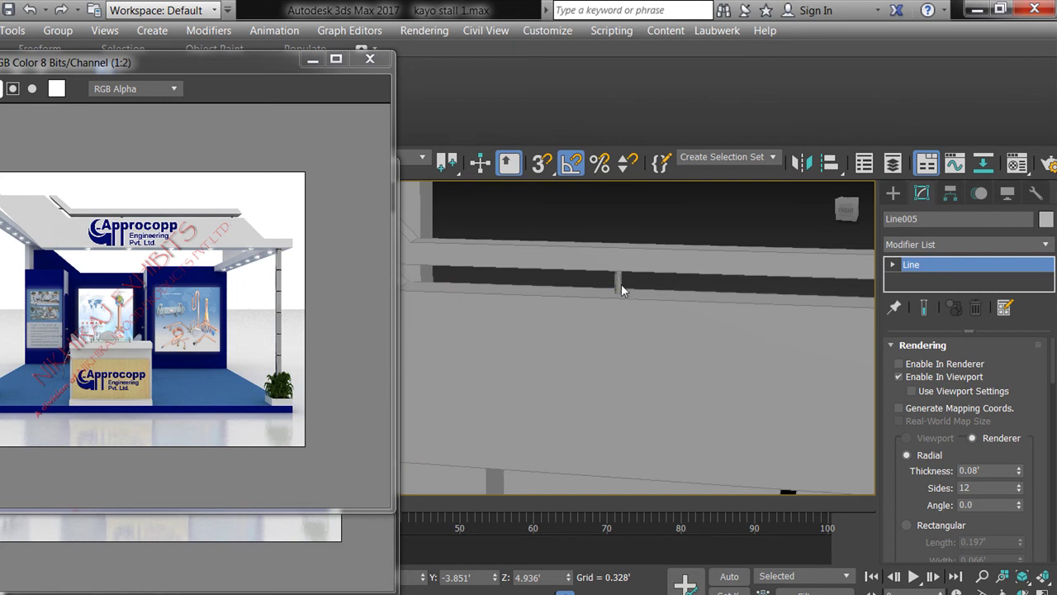
double_click(1003, 470)
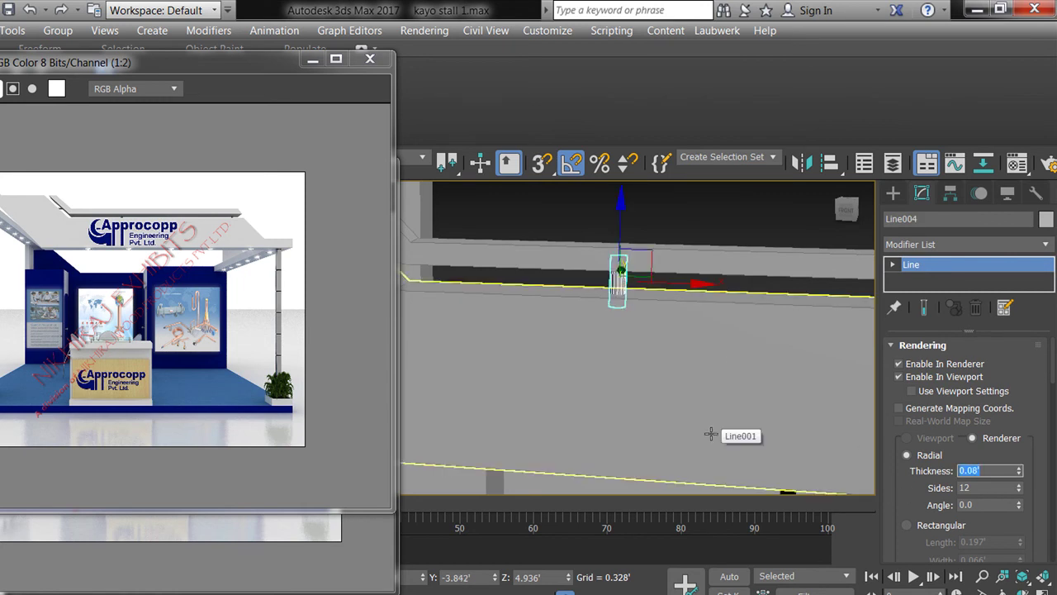
mouse_move(587, 212)
middle_mouse_down("alt")
mouse_move(626, 339)
mouse_move(654, 287)
mouse_move(604, 314)
mouse_move(633, 292)
mouse_move(617, 307)
middle_mouse_up("alt")
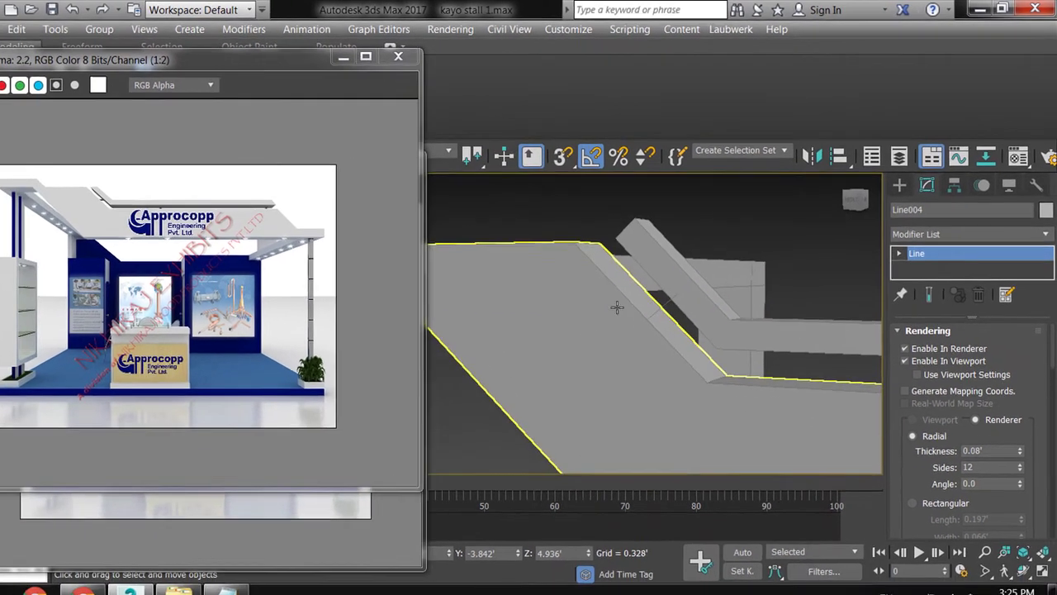
Shift Line003 slightly along Y and render it as a 0.08'-thick tube
left_click(710, 291)
middle_click_drag(710, 290, 721, 295, "alt")
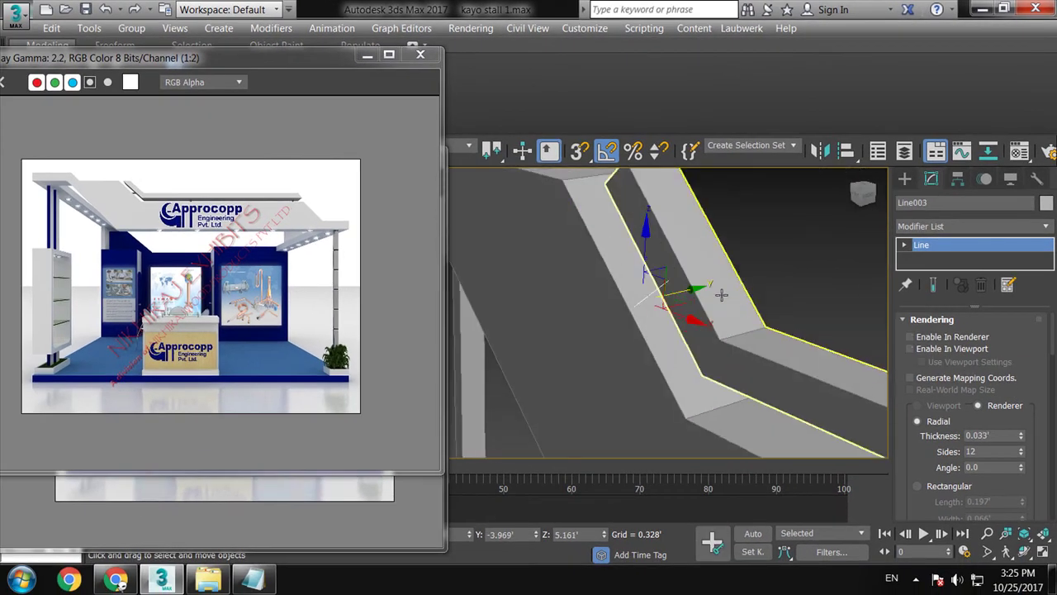
left_click(661, 289)
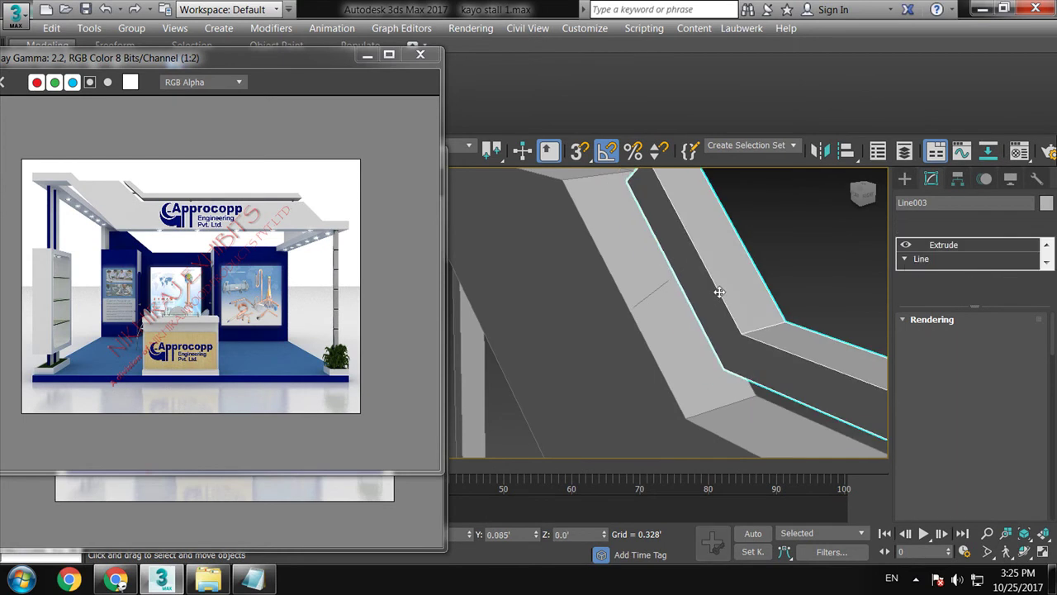
left_click(660, 289)
left_click_drag(699, 293, 705, 295)
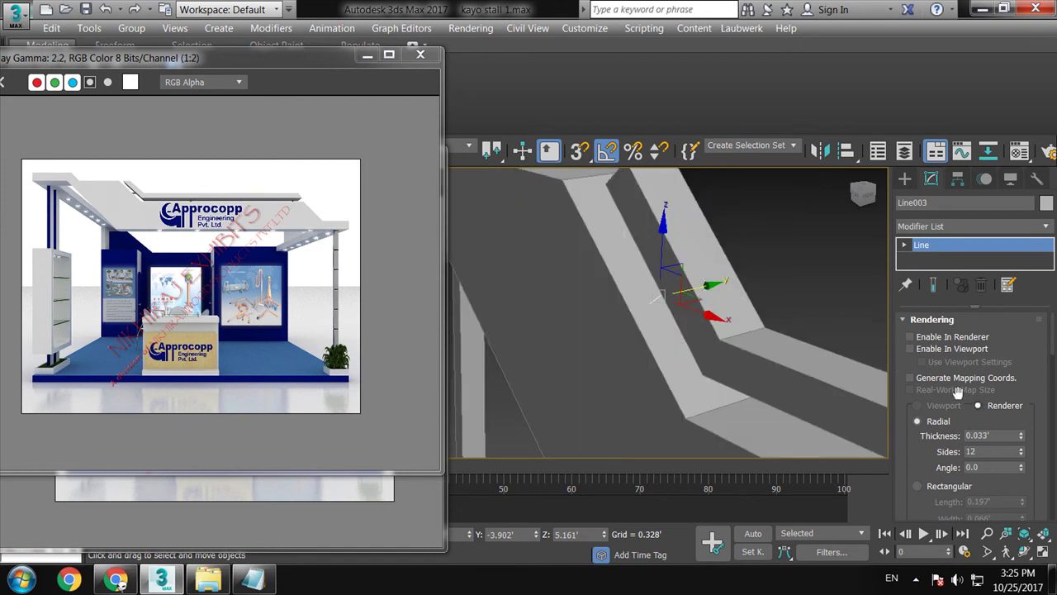
left_click(958, 350)
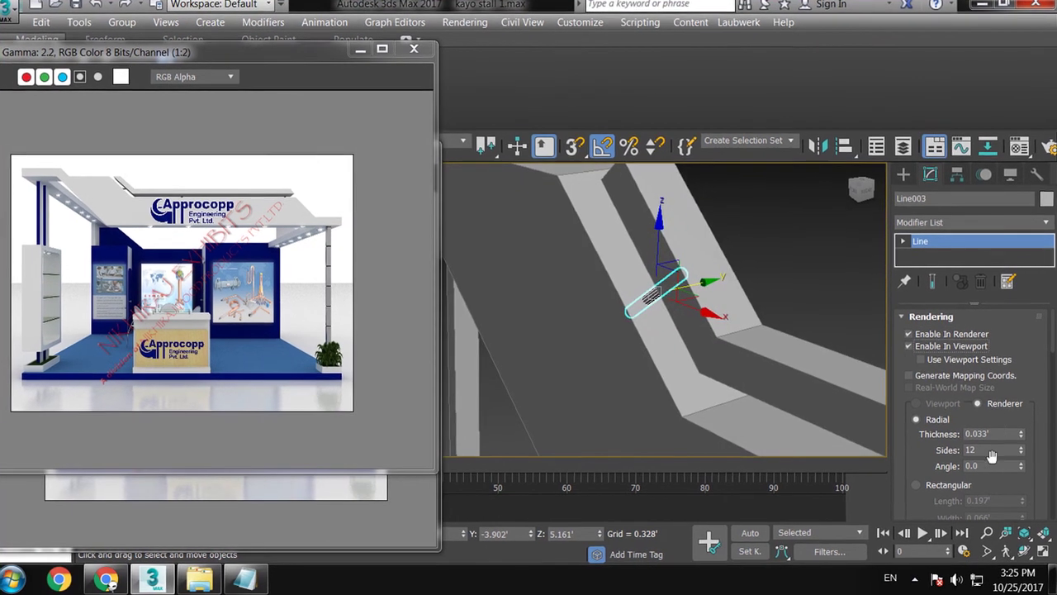
double_click(995, 436)
type("0.08")
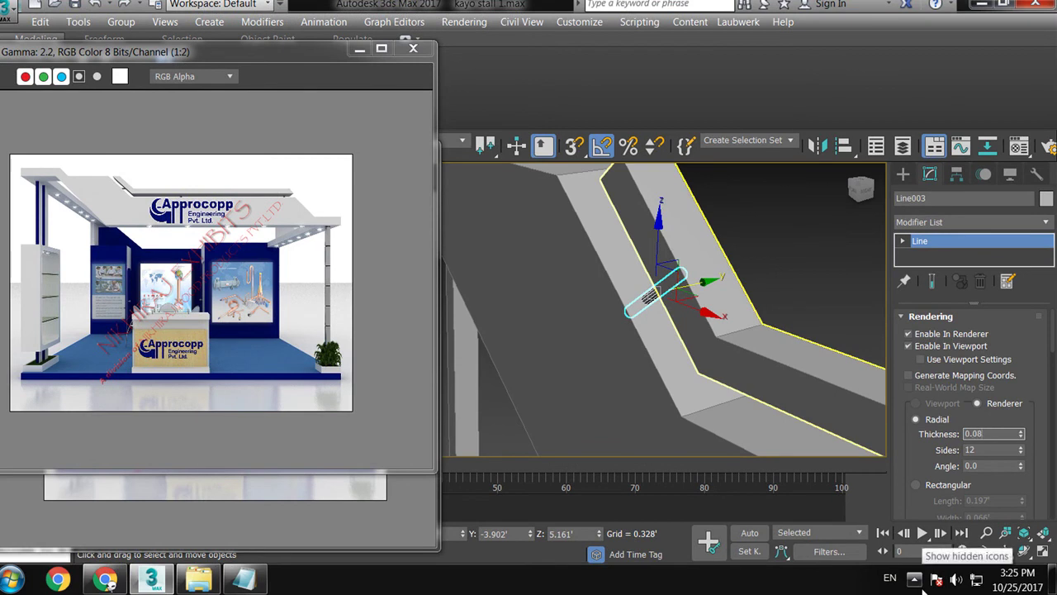
key("Return")
left_click(811, 226)
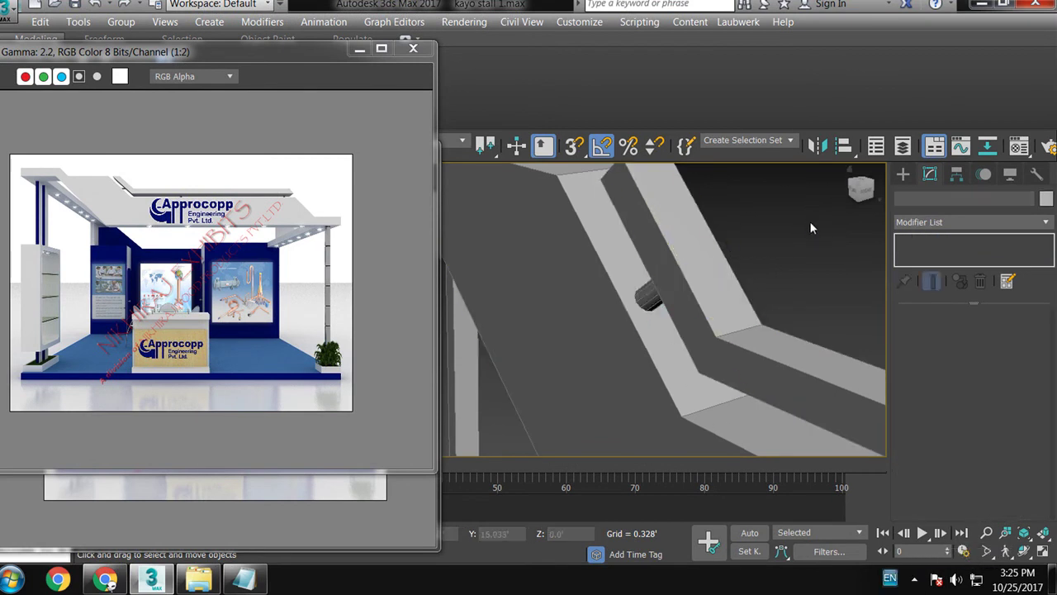
Zoom out and orbit around the stall, selecting a roof beam
key("z")
middle_click_drag(626, 279, 741, 314, "alt")
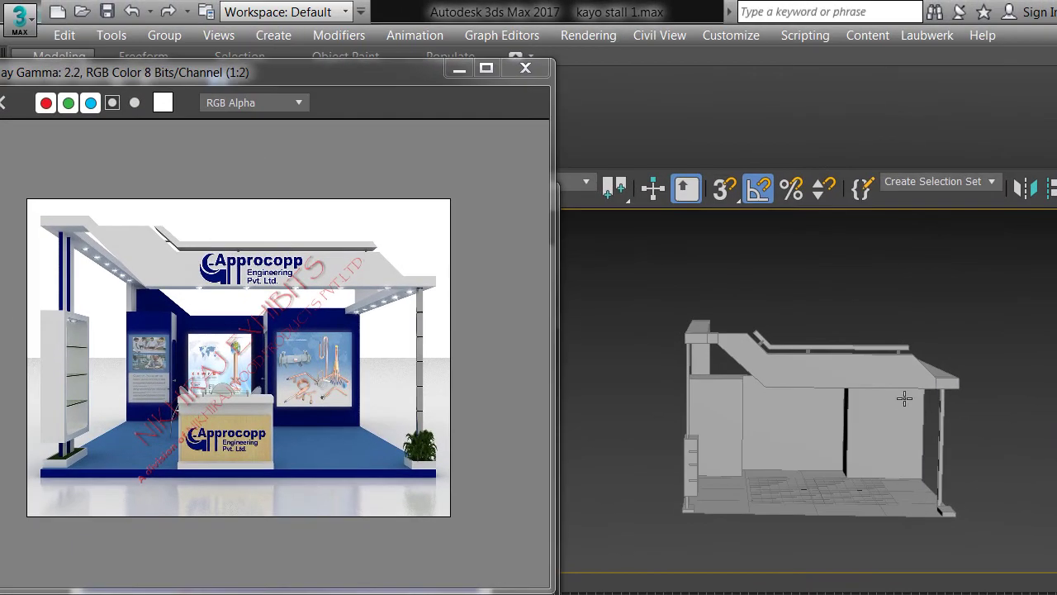
middle_click_drag(904, 399, 825, 376, "alt")
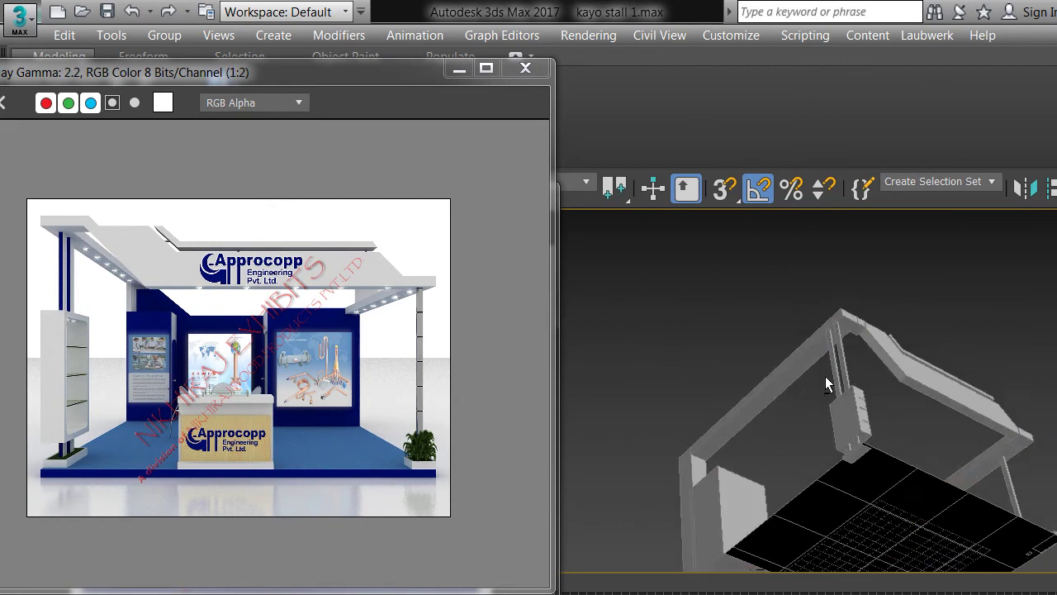
scroll(830, 355, "up", 3)
scroll(851, 301, "up", 2)
scroll(855, 330, "down", 2)
scroll(859, 380, "down", 3)
left_click(857, 385)
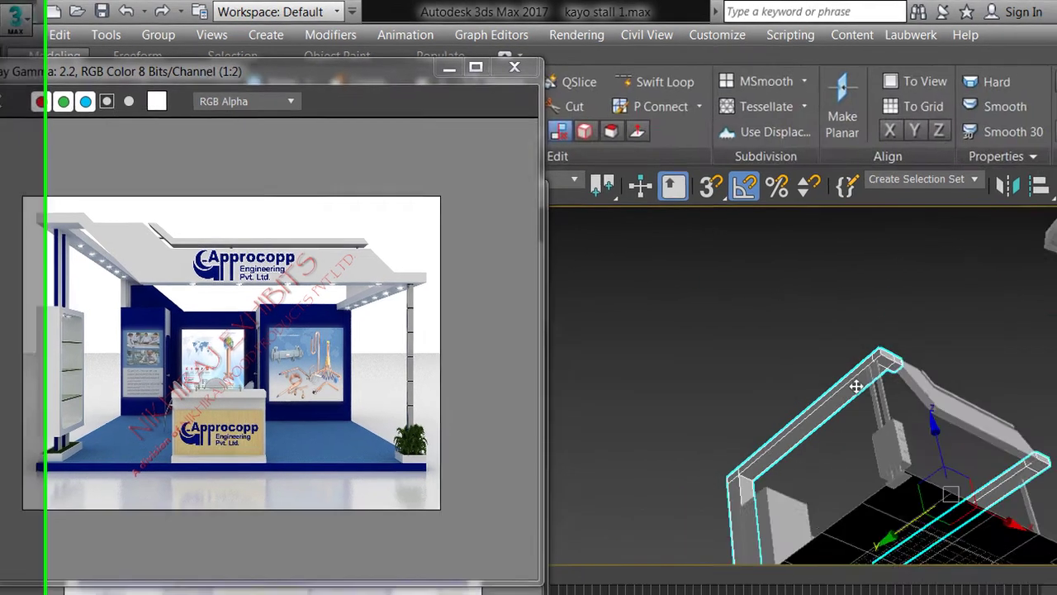
scroll(857, 386, "down", 5)
Window-select all 17 stall objects, convert them to Editable Poly, then deselect
left_click_drag(554, 260, 826, 472)
right_click(703, 369)
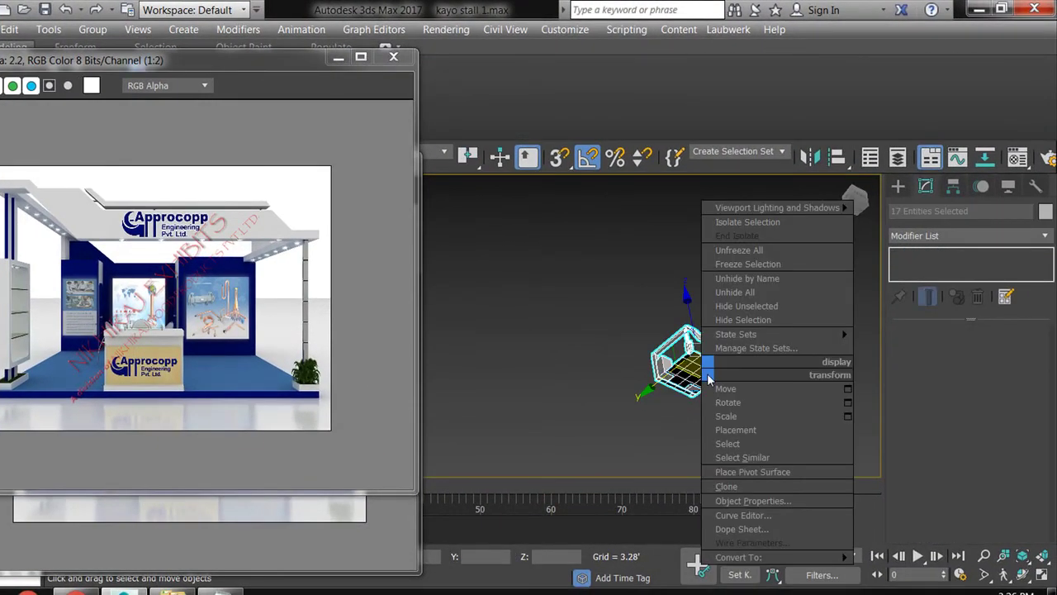
left_click(917, 541)
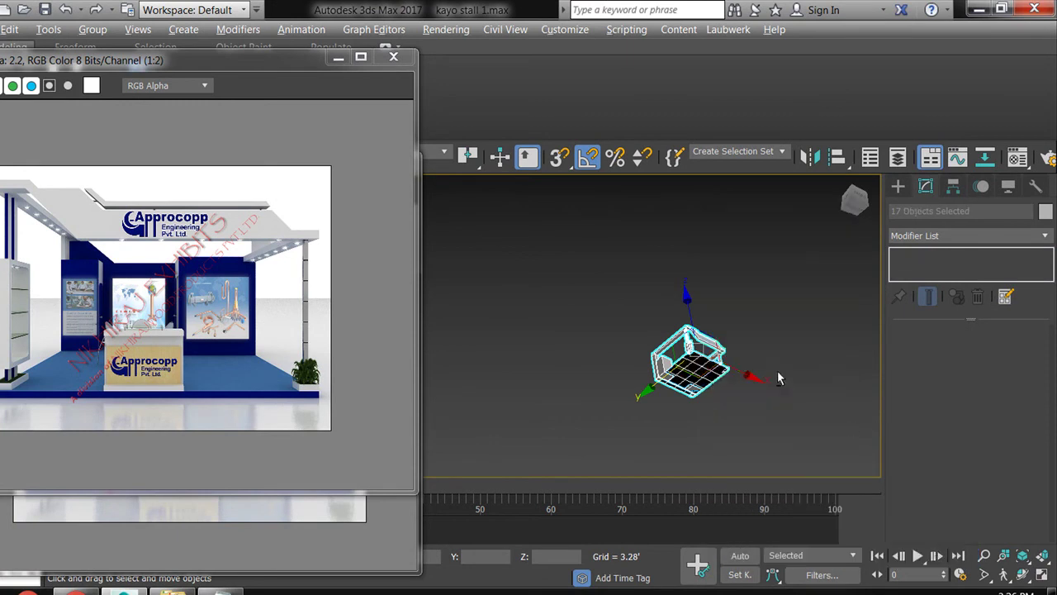
scroll(778, 379, "up", 5)
middle_click_drag(755, 361, 650, 286, "alt")
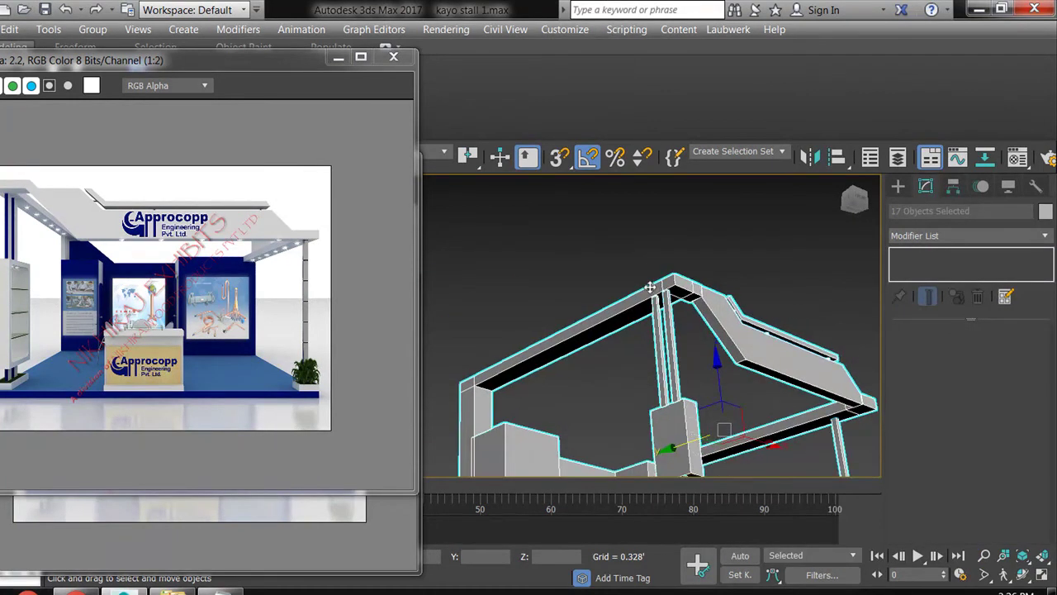
scroll(650, 286, "up", 2)
left_click(649, 253)
scroll(651, 248, "up", 3)
scroll(653, 239, "up", 3)
Pick Standard Primitives > Cylinder and start a cylinder on the beam beside the columns
scroll(655, 229, "up", 2)
middle_click_drag(655, 229, 656, 223)
left_click(899, 186)
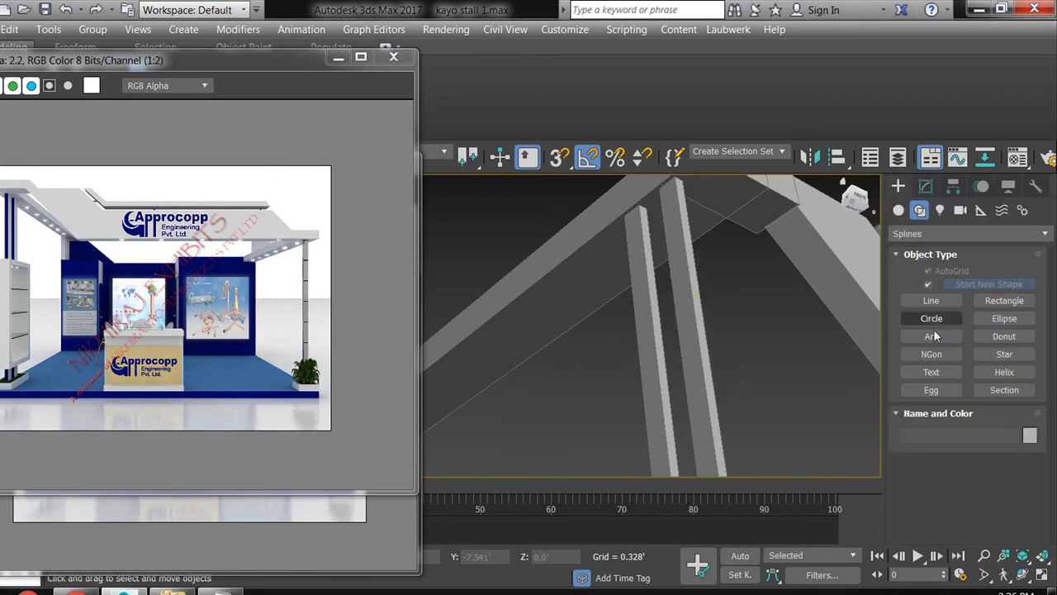
left_click(899, 210)
left_click(932, 322)
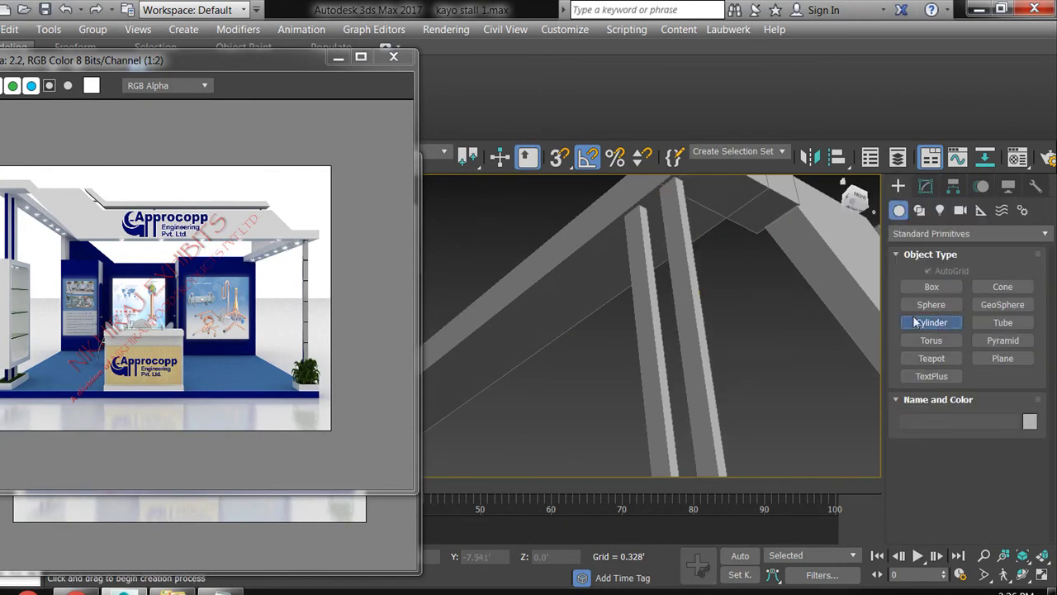
scroll(665, 297, "up", 3)
scroll(665, 298, "down", 3)
middle_click_drag(716, 267, 857, 314, "alt")
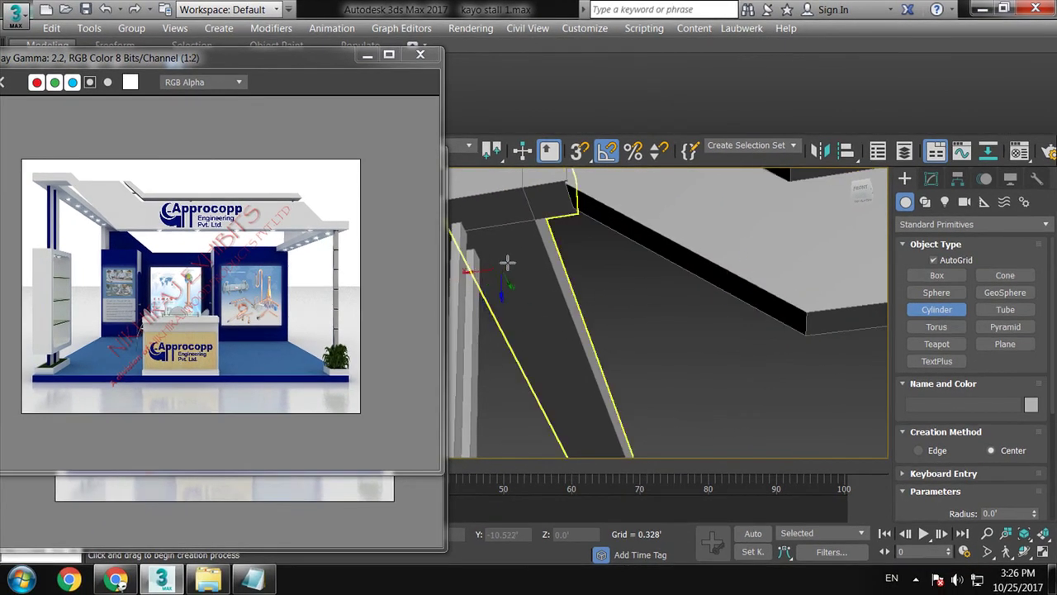
middle_click_drag(507, 263, 555, 255, "alt")
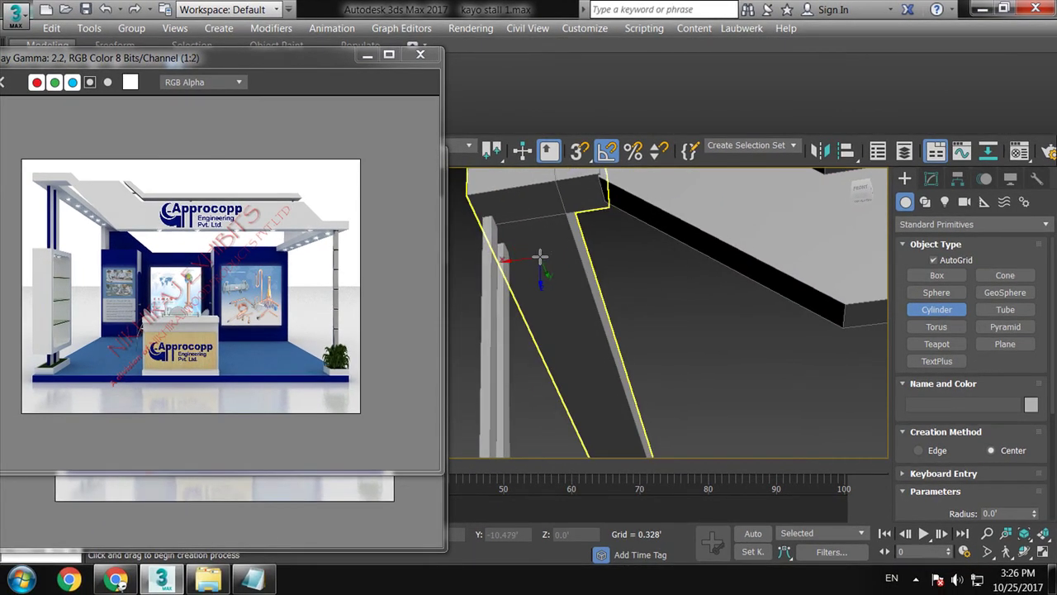
left_click_drag(539, 257, 541, 258)
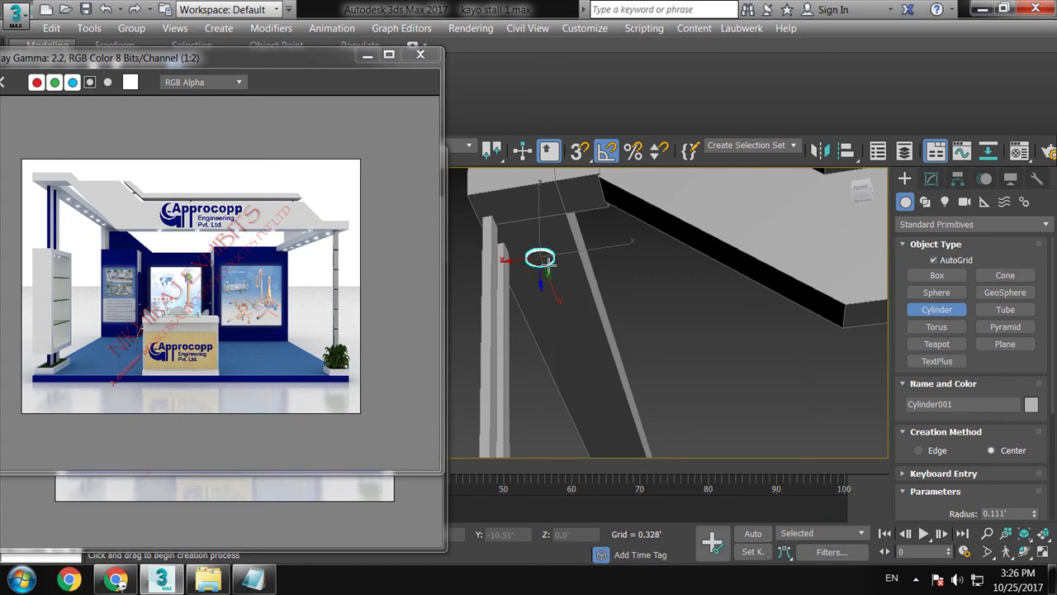
Set Cylinder001 to 1 height segment and 24 sides
right_click(545, 261)
scroll(559, 269, "up", 10)
scroll(578, 281, "down", 3)
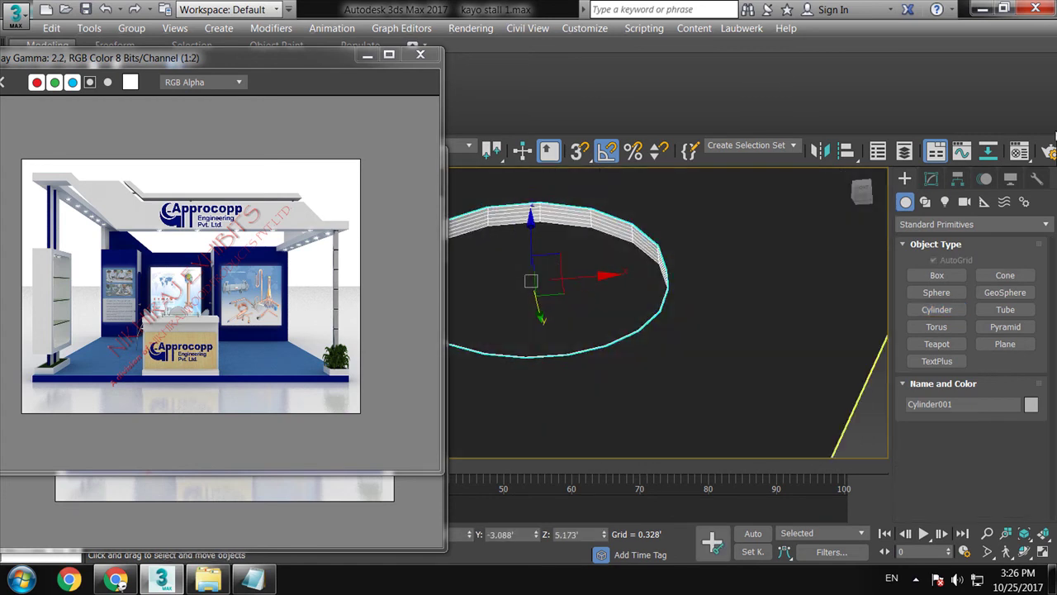
left_click(931, 178)
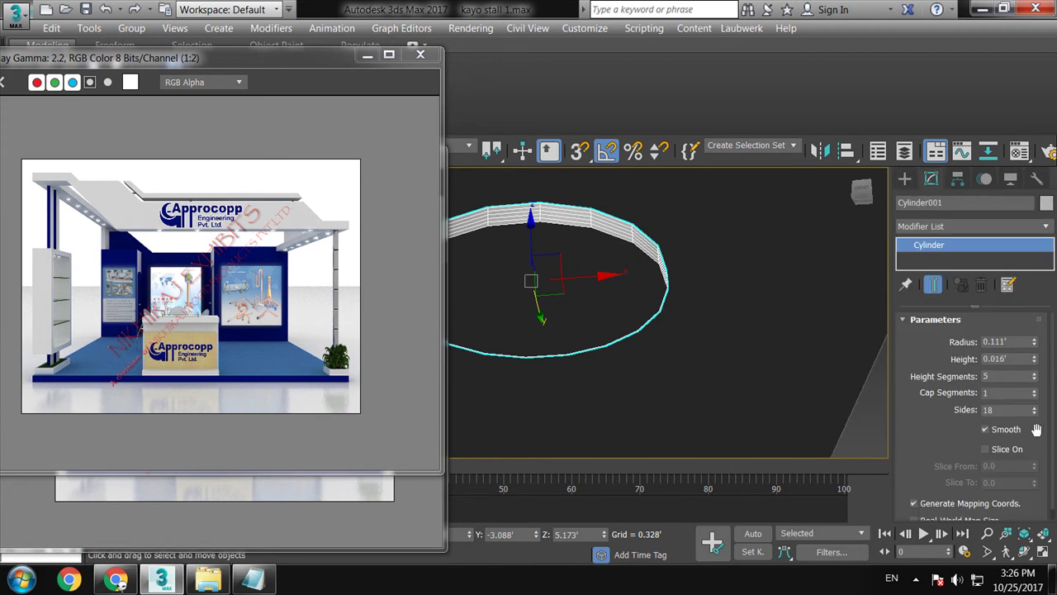
right_click(1034, 380)
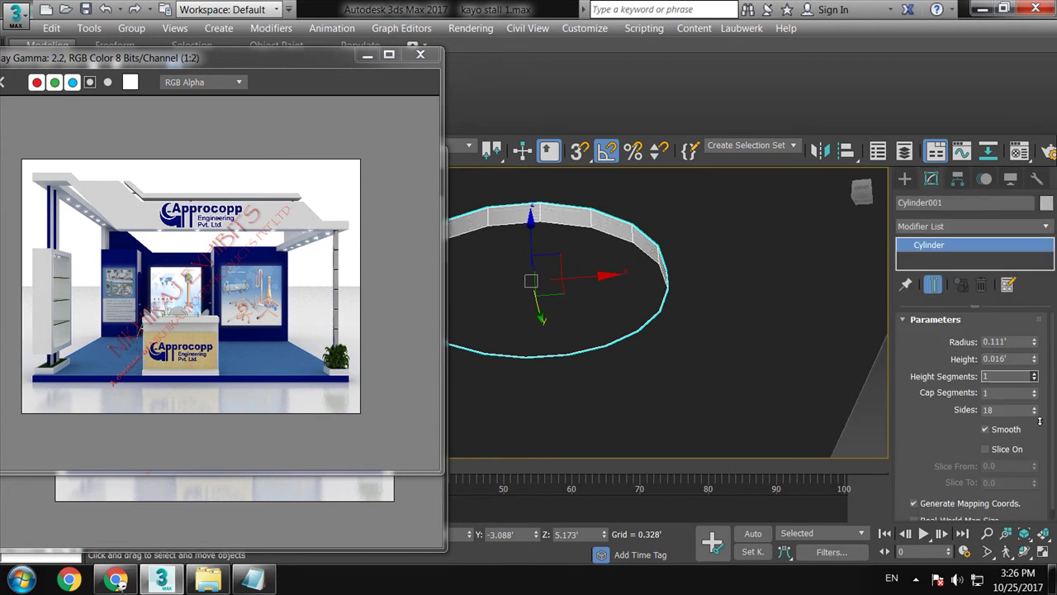
left_click(1035, 407)
left_click(1035, 406)
left_click(1035, 406)
left_click(1035, 406)
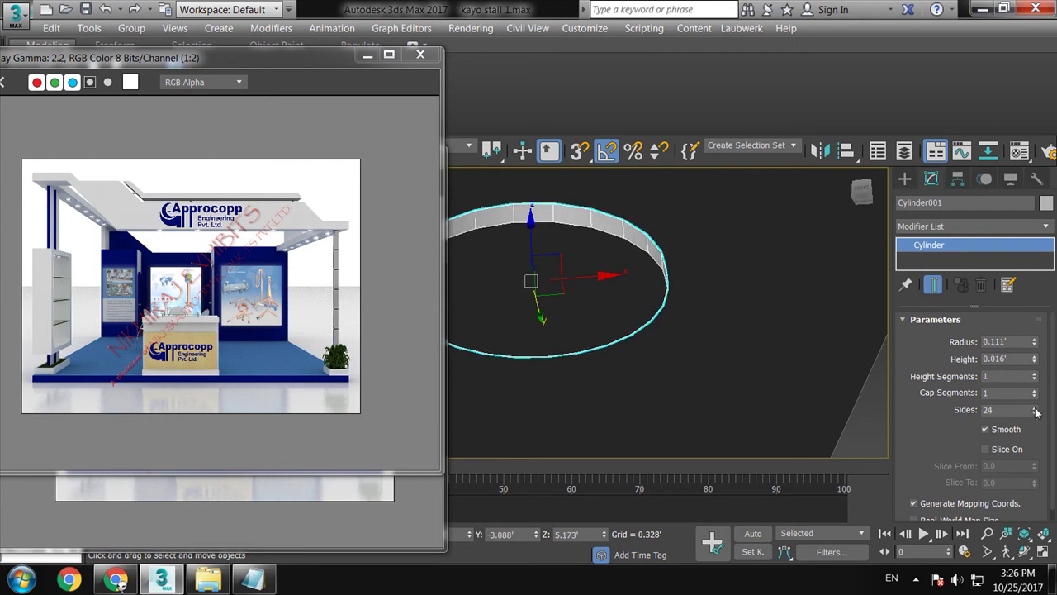
middle_click_drag(796, 365, 739, 322, "alt")
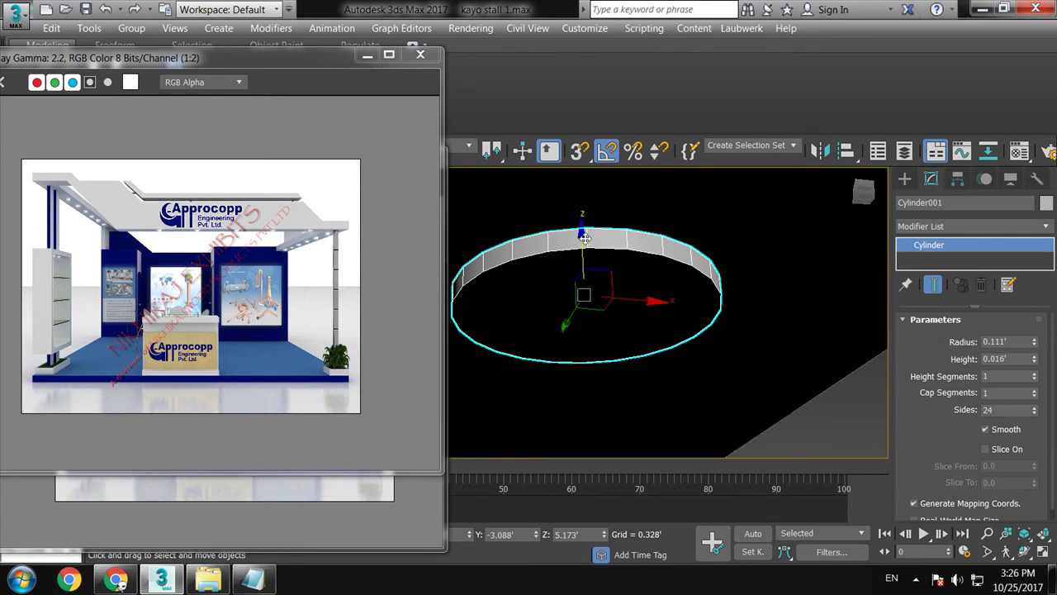
Raise the downlight ring onto the roof beam and clone five copies along it
left_click_drag(584, 237, 587, 235)
mouse_move(586, 235)
middle_mouse_down("alt")
mouse_move(666, 229)
mouse_move(586, 229)
middle_mouse_up("alt")
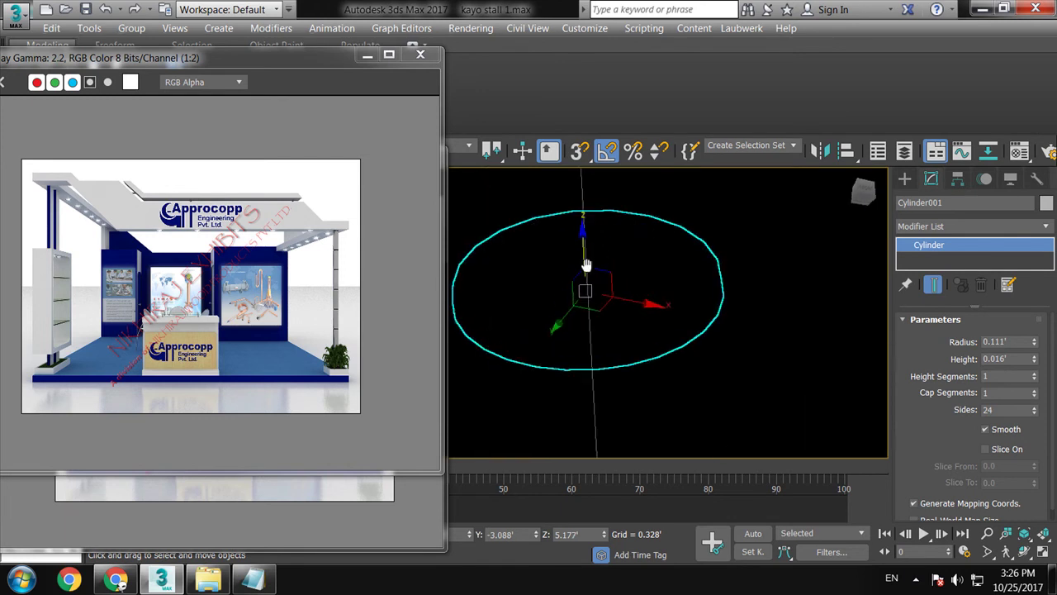
scroll(606, 276, "down", 3)
mouse_move(606, 276)
middle_mouse_down("alt")
mouse_move(600, 287)
mouse_move(678, 273)
mouse_move(678, 281)
mouse_move(735, 221)
mouse_move(752, 224)
mouse_move(723, 227)
middle_mouse_up("alt")
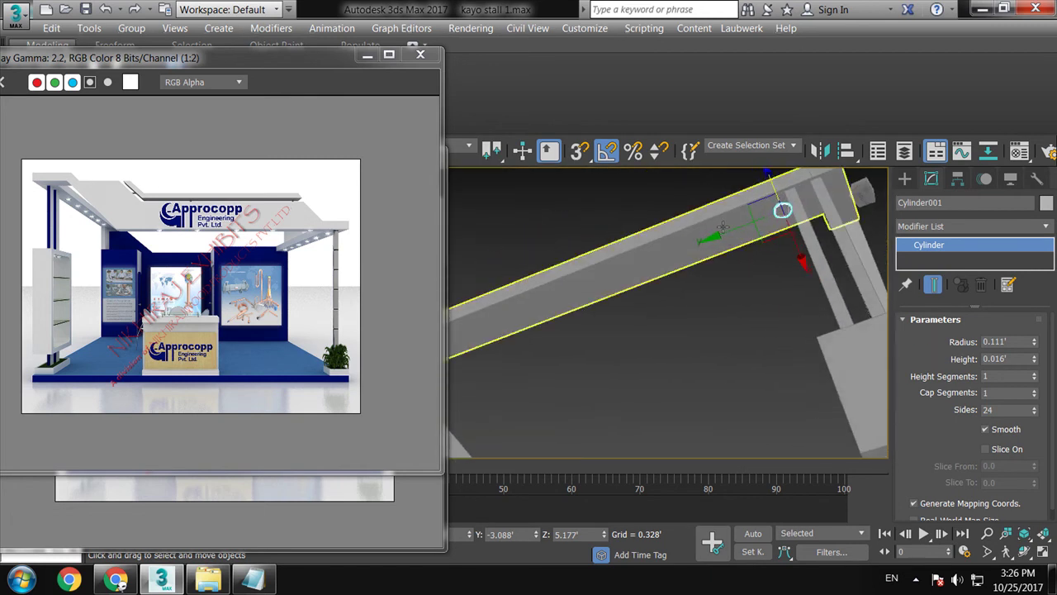
left_click_drag(708, 234, 629, 268)
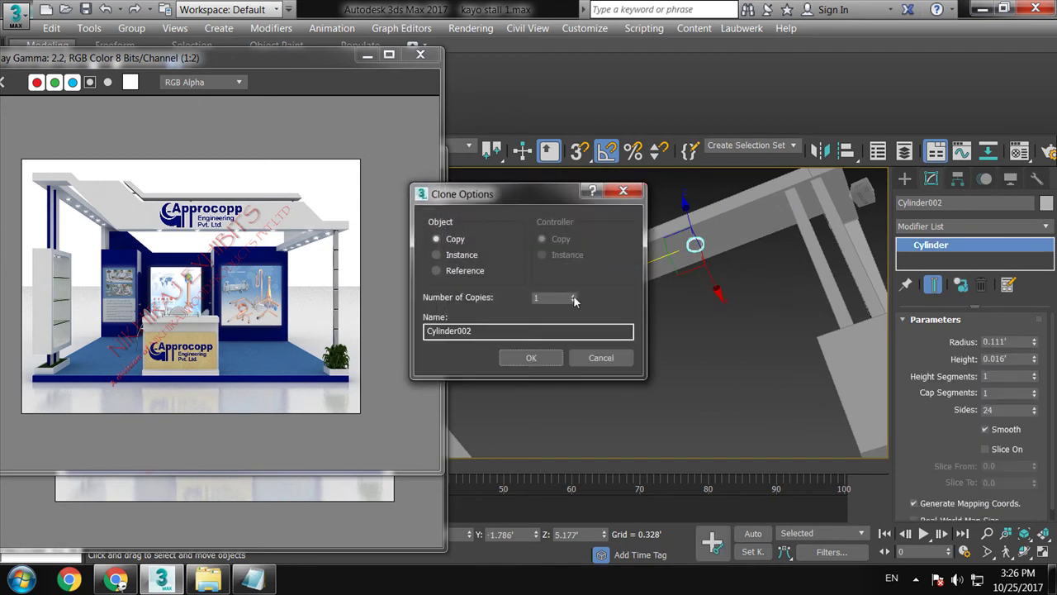
left_click(532, 357)
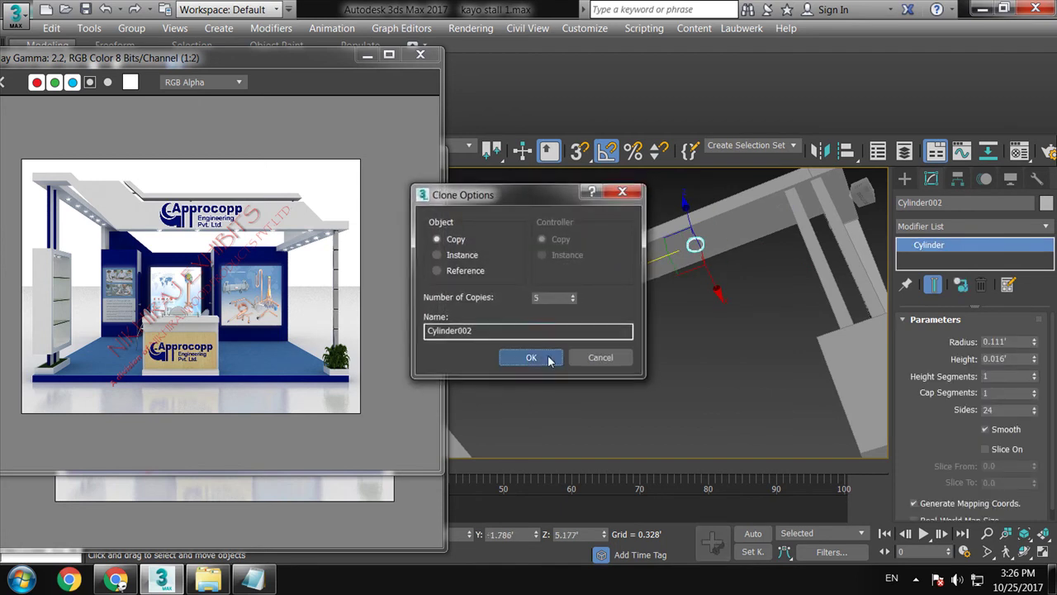
Check the six rings along the beam from several angles, then select the roof beam
middle_click_drag(838, 226, 873, 276)
mouse_move(796, 298)
middle_mouse_down()
mouse_move(755, 330)
mouse_move(703, 325)
middle_mouse_up()
middle_click_drag(678, 324, 690, 363, "alt")
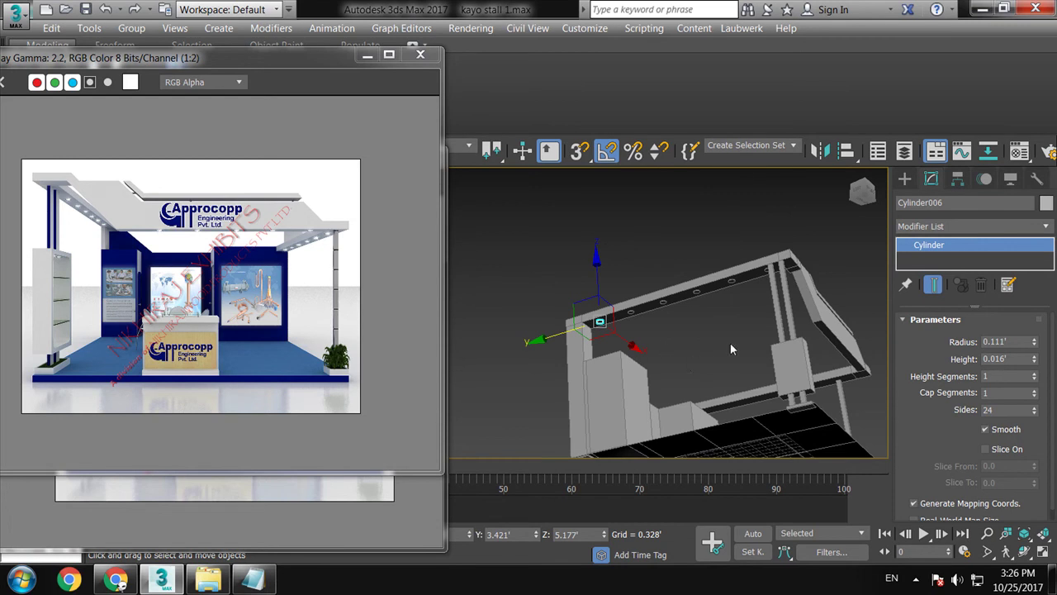
middle_click_drag(730, 344, 737, 345, "alt")
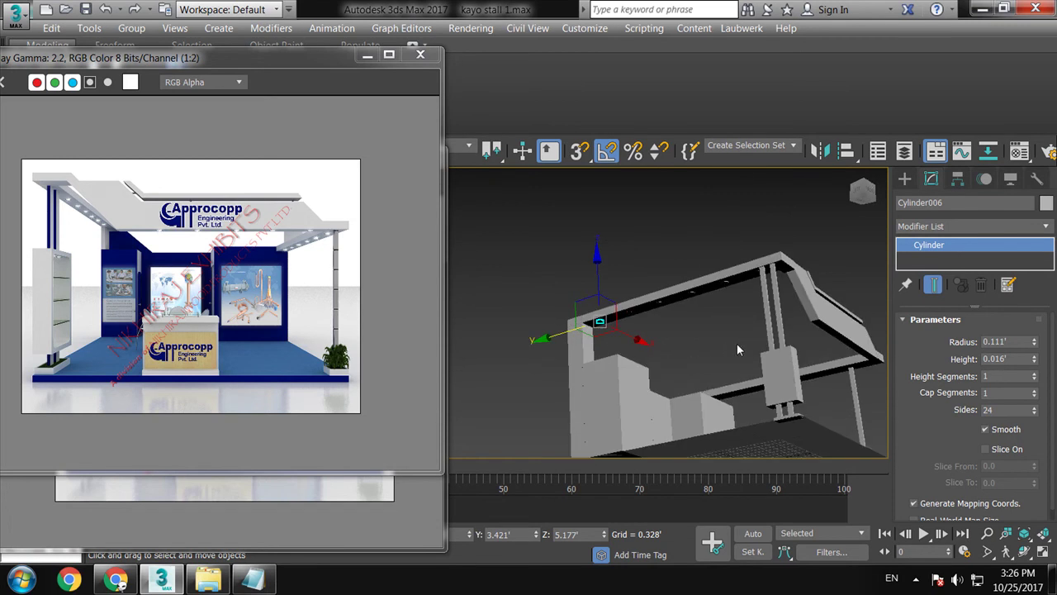
middle_click_drag(736, 343, 741, 304, "alt")
scroll(711, 302, "up", 2)
scroll(724, 317, "up", 2)
scroll(691, 330, "up", 1)
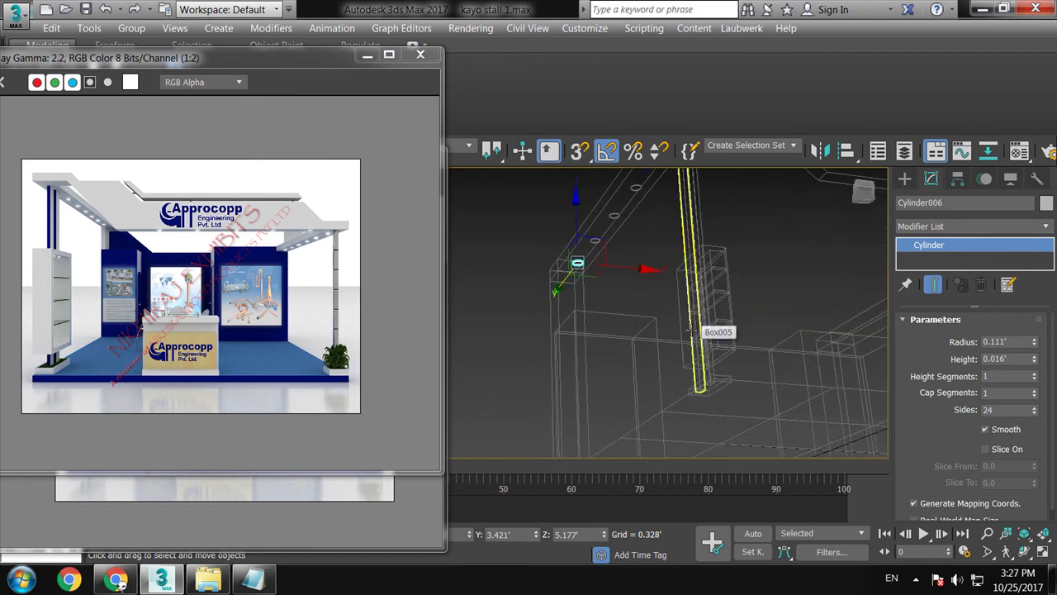
scroll(691, 331, "down", 5)
middle_click_drag(677, 284, 575, 316)
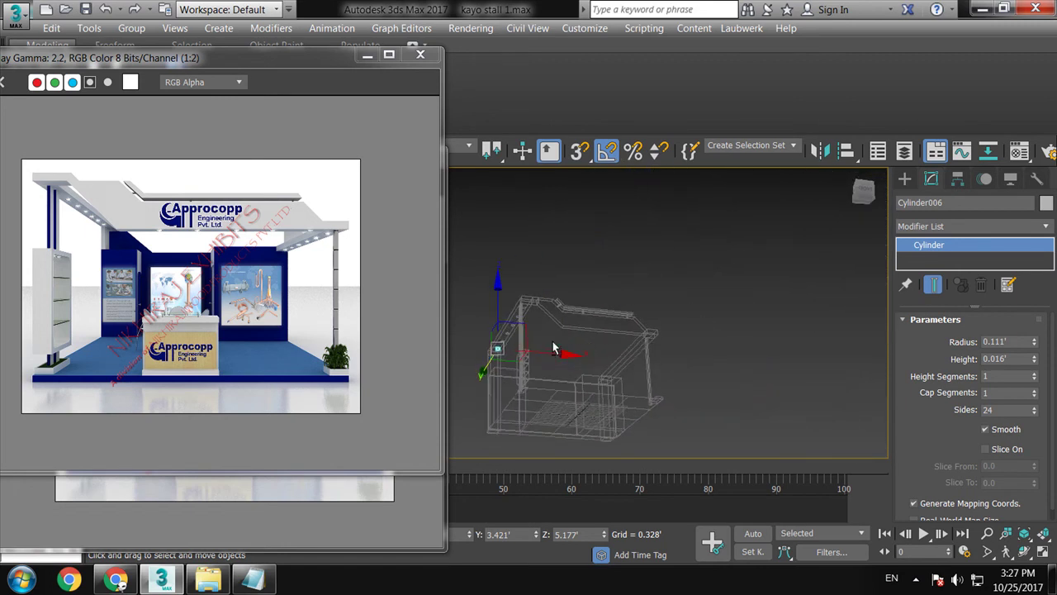
scroll(575, 317, "up", 2)
scroll(603, 296, "up", 1)
scroll(632, 298, "up", 2)
scroll(621, 293, "up", 2)
middle_click_drag(621, 293, 602, 322, "alt")
left_click(538, 277)
middle_click_drag(538, 276, 618, 272, "alt")
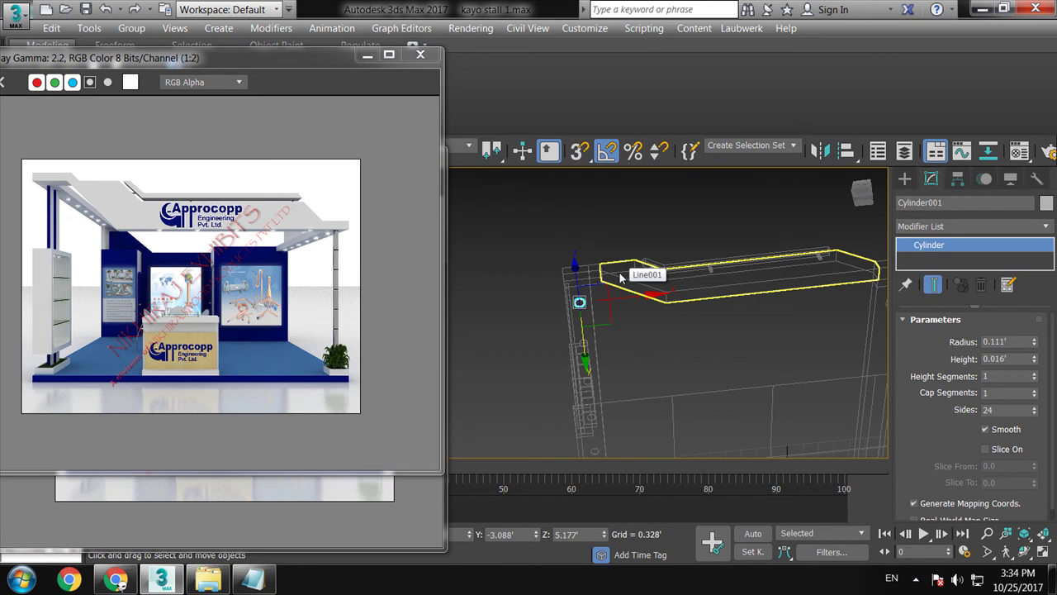
With nothing selected, orbit so the whole stall frame shows in perspective
left_click(916, 578)
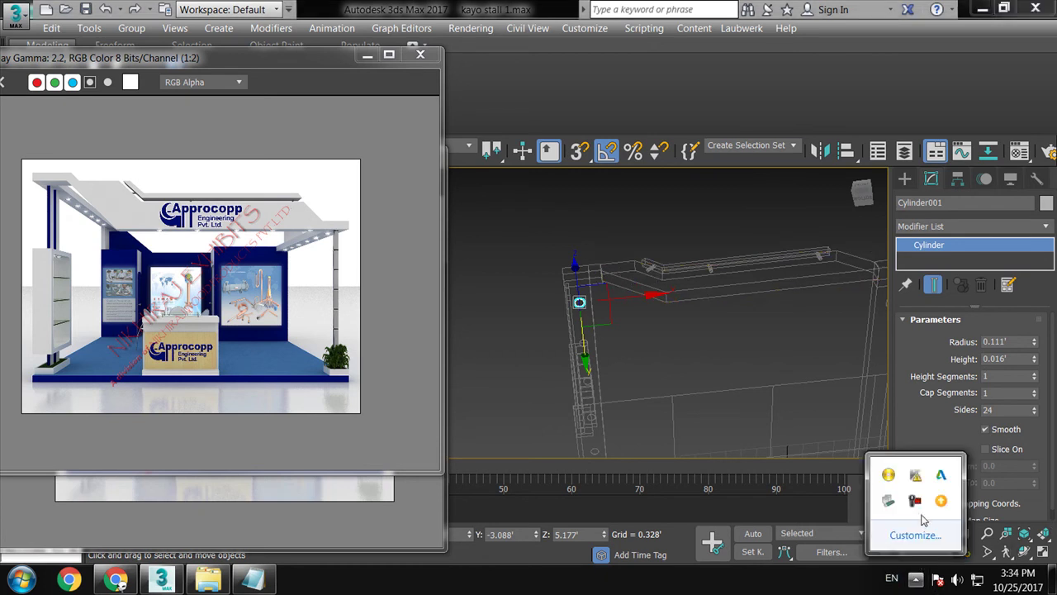
left_click(914, 500)
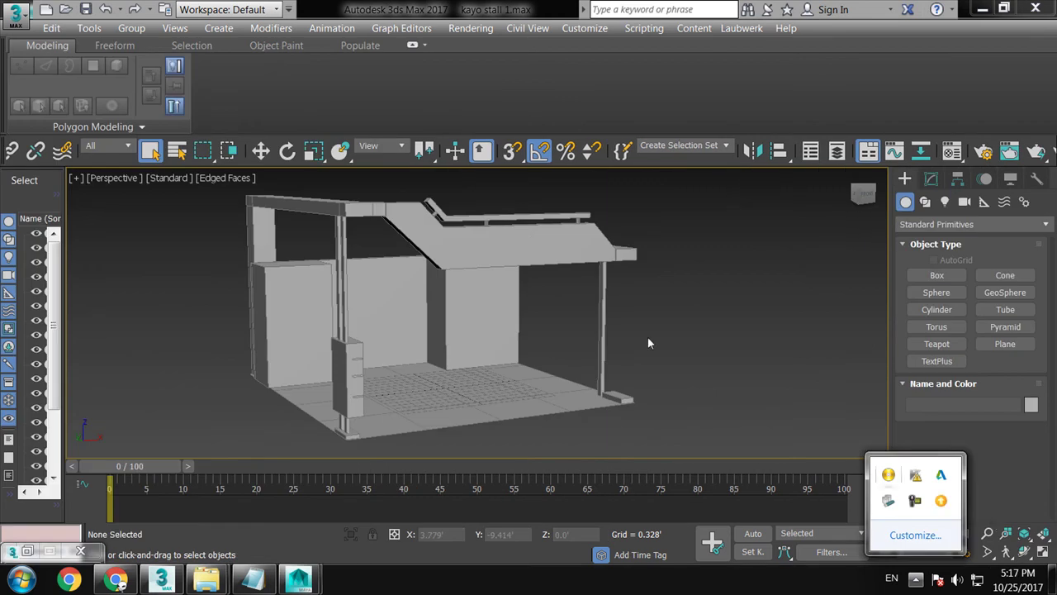
mouse_move(562, 240)
middle_mouse_down("alt")
mouse_move(543, 248)
mouse_move(573, 253)
middle_mouse_up("alt")
Cancel a first View Image File attempt and briefly open and close the Material Editor
left_click(471, 28)
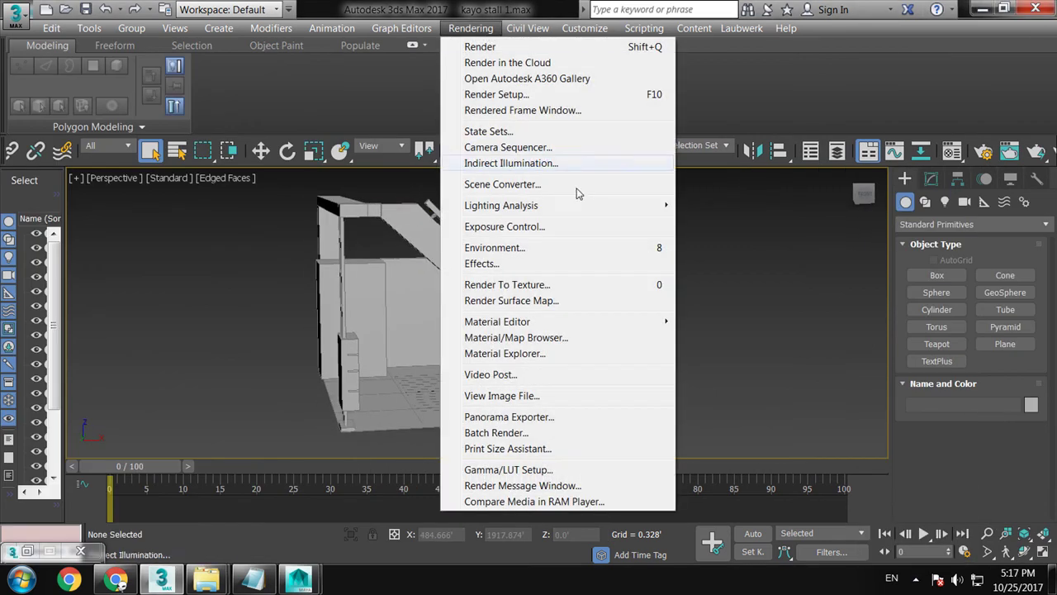
left_click(568, 397)
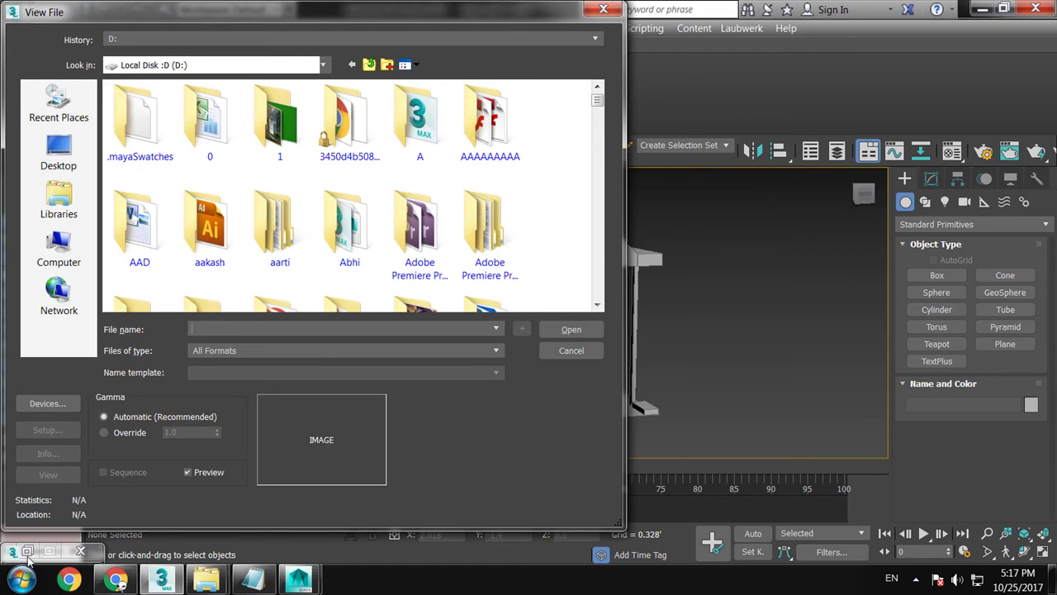
key("Escape")
key("m")
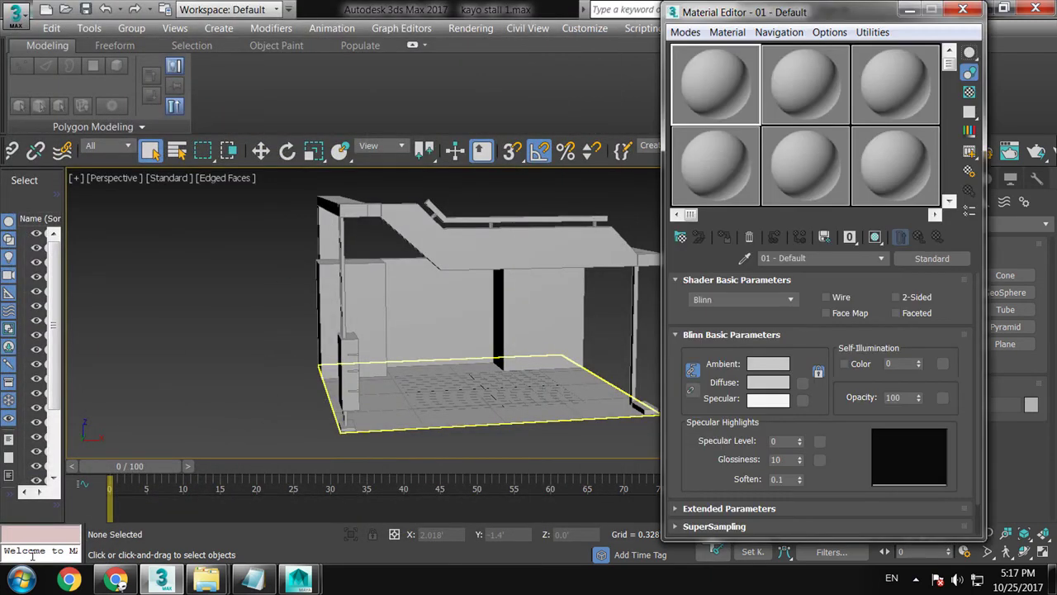
left_click(963, 9)
Open 4.jpg from the Desktop through Rendering > View Image File
left_click(471, 28)
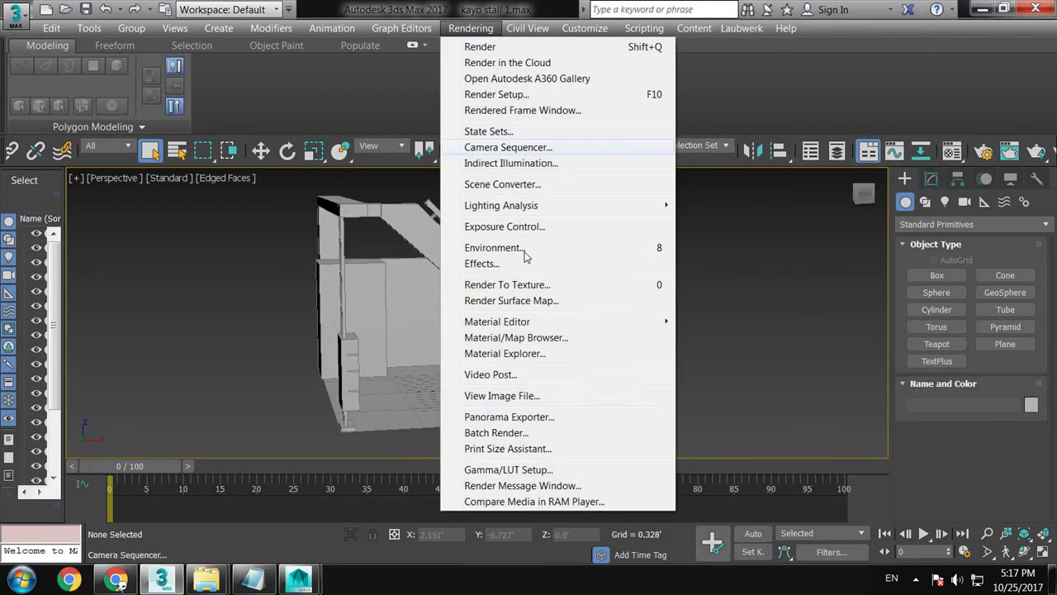
left_click(552, 396)
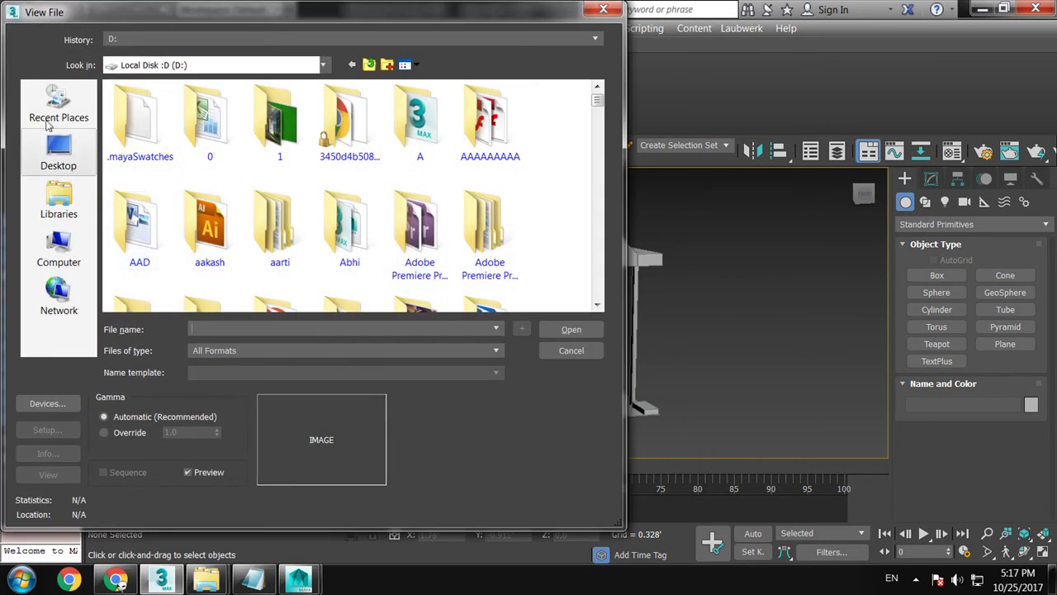
left_click(59, 104)
left_click(60, 149)
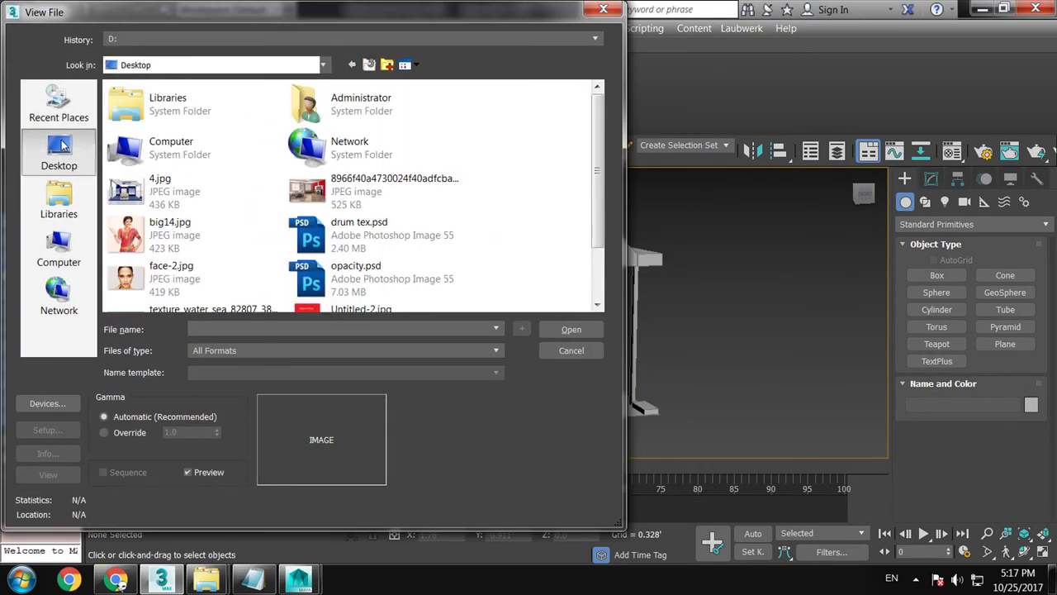
double_click(254, 207)
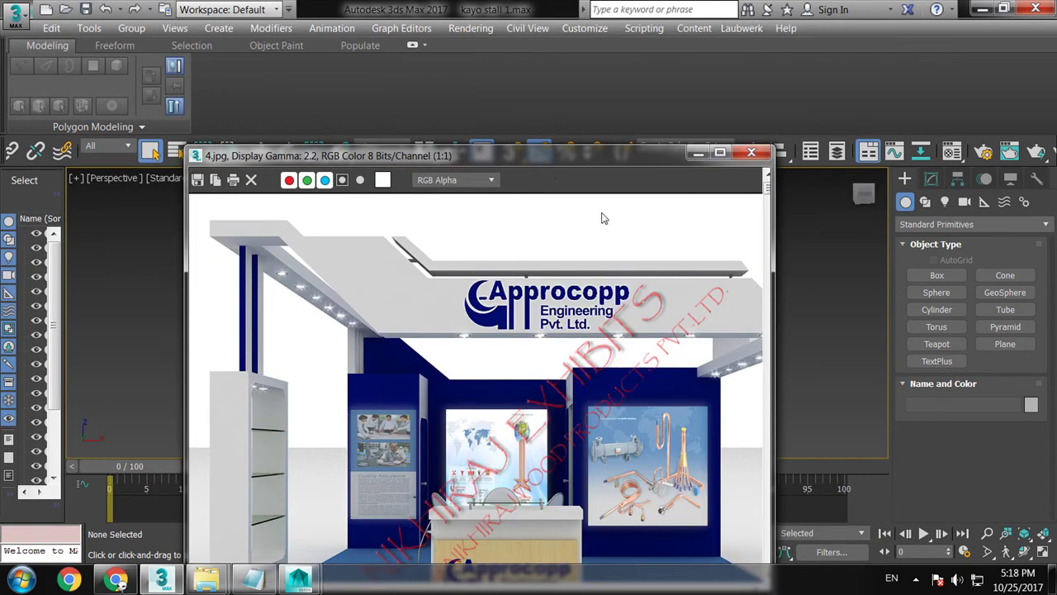
Move the render window aside and select the small downlight rings by the left column
left_click_drag(544, 160, 306, 41)
scroll(371, 262, "down", 1)
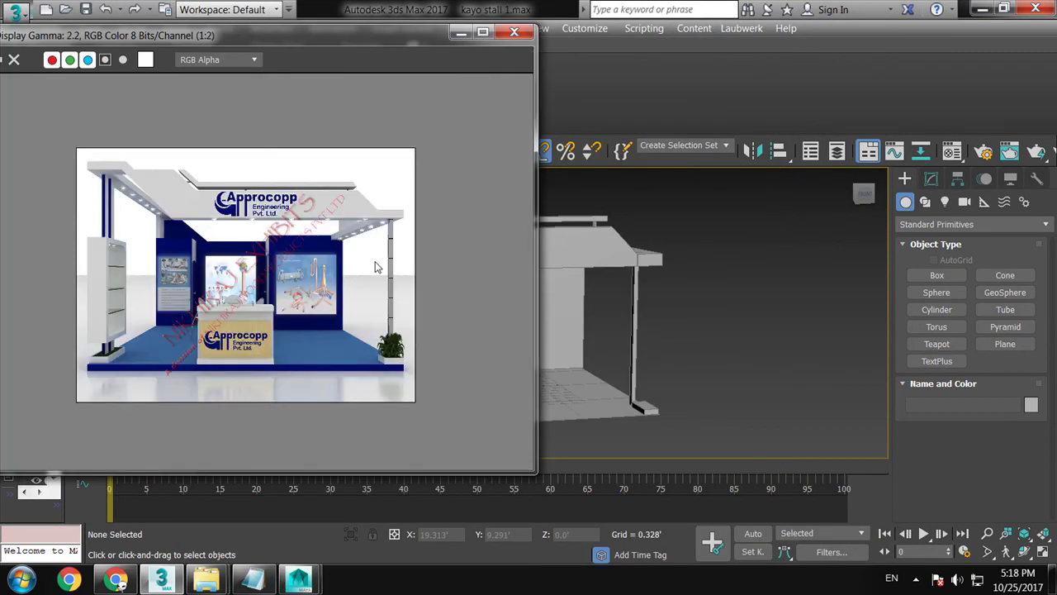
middle_click_drag(735, 302, 692, 316, "alt")
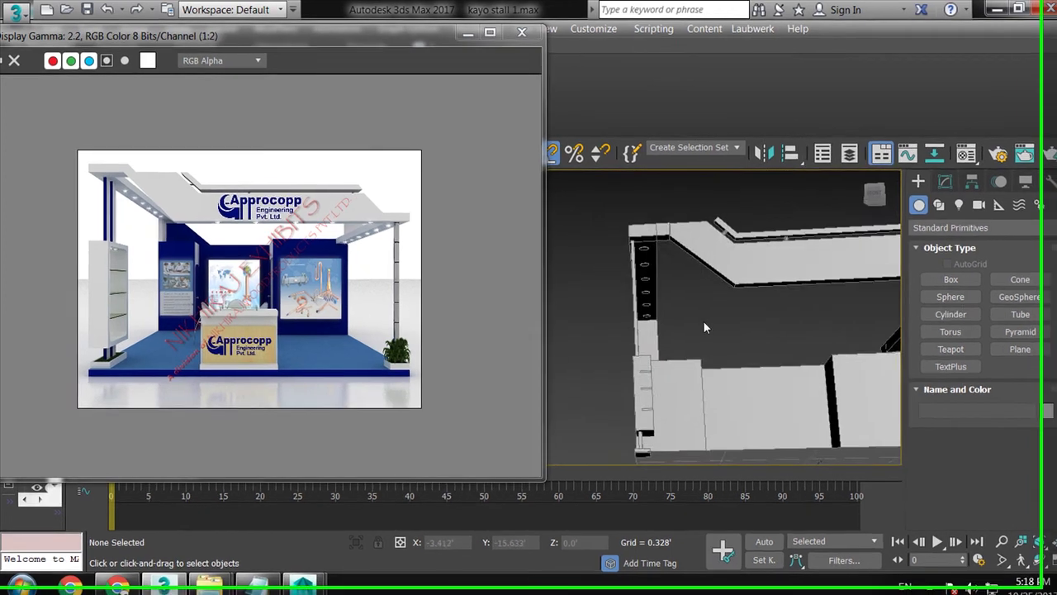
scroll(661, 254, "up", 5)
left_click(610, 196)
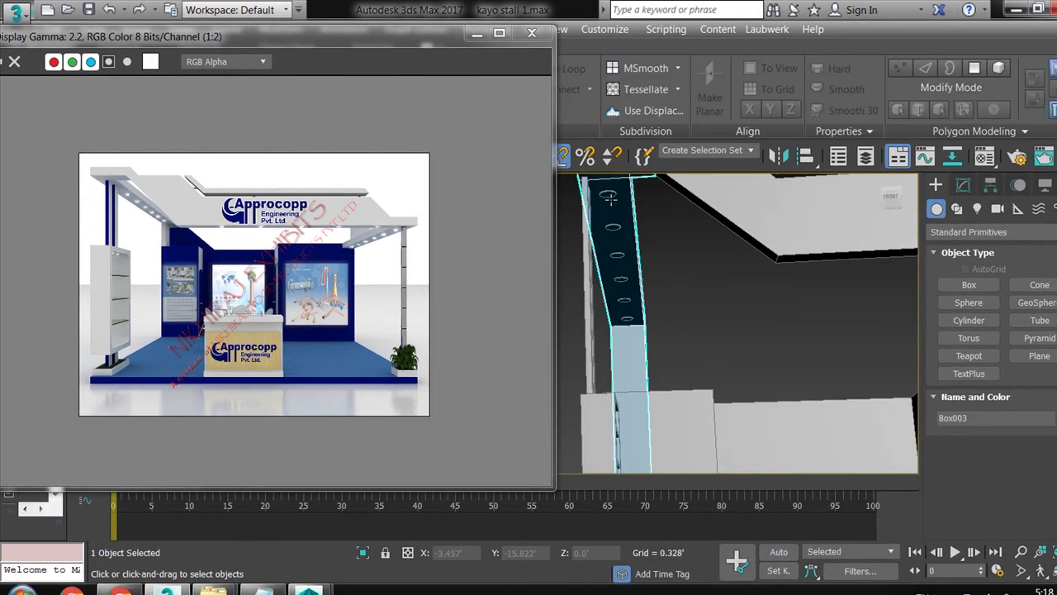
left_click(608, 193)
left_click(613, 226, "ctrl")
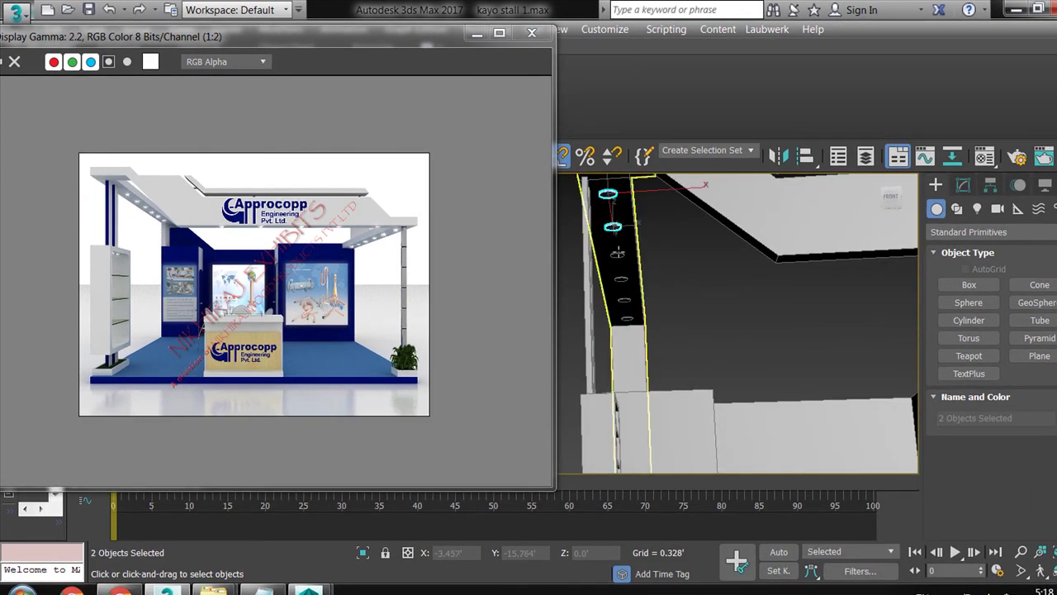
left_click(622, 272, "ctrl")
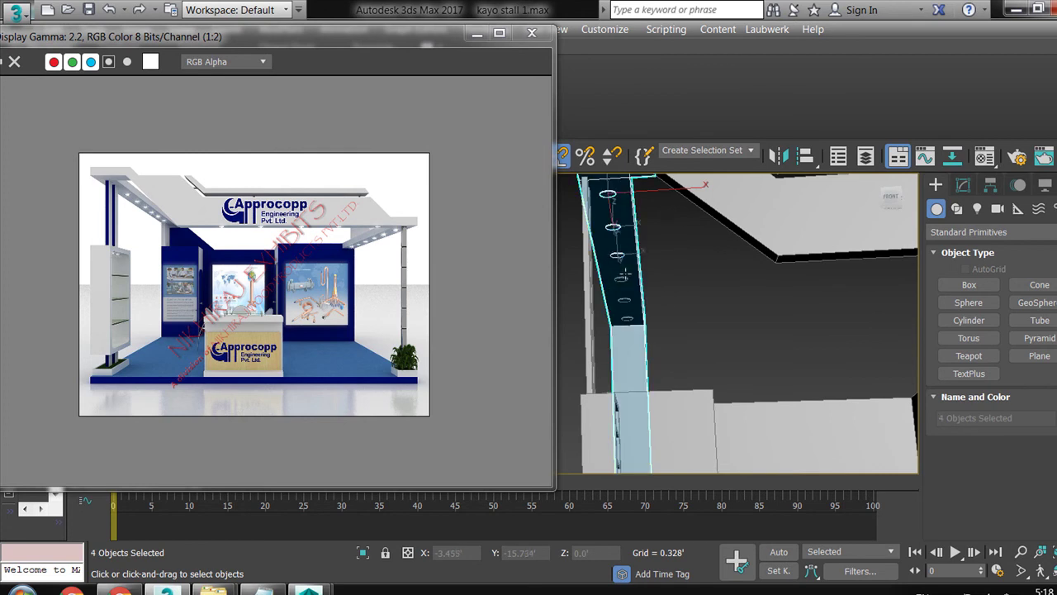
left_click(625, 300, "ctrl")
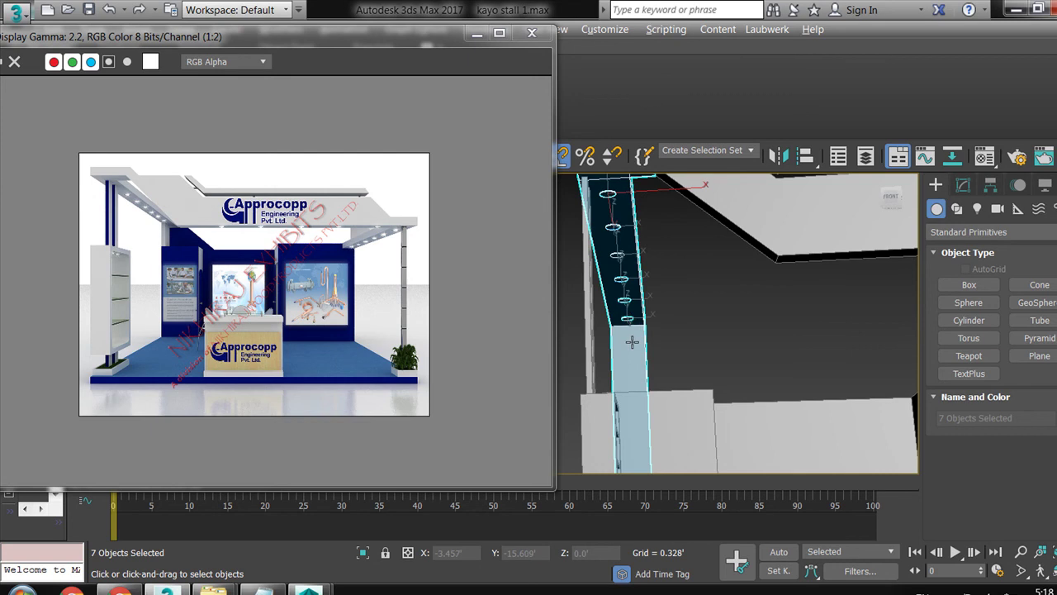
left_click(632, 341, "alt")
scroll(632, 341, "down", 5)
Copy the selected rings across to the right column
key("w")
middle_click_drag(661, 330, 717, 329, "alt")
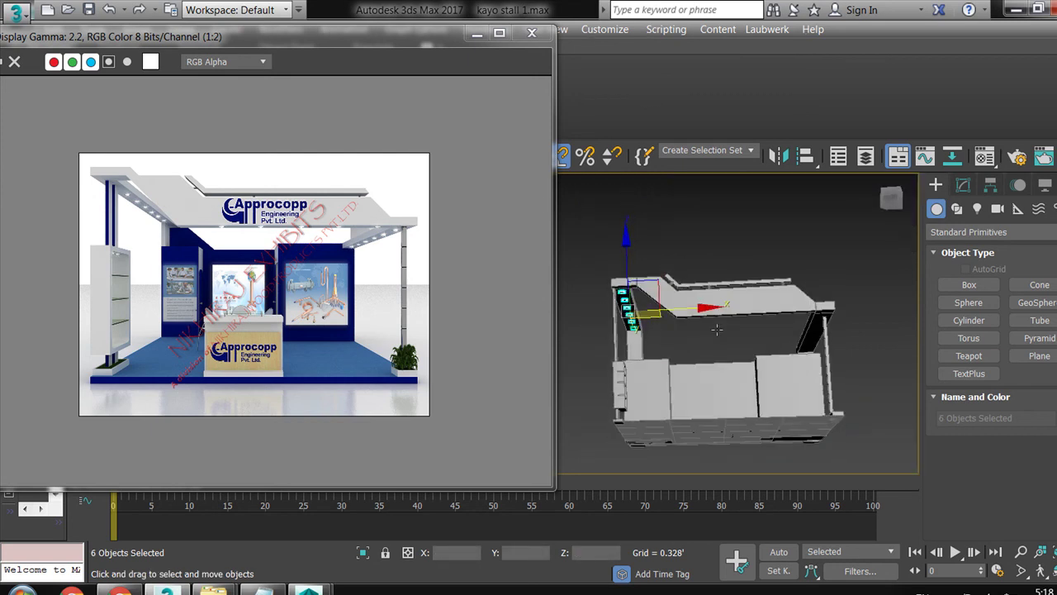
left_click_drag(677, 311, 866, 329)
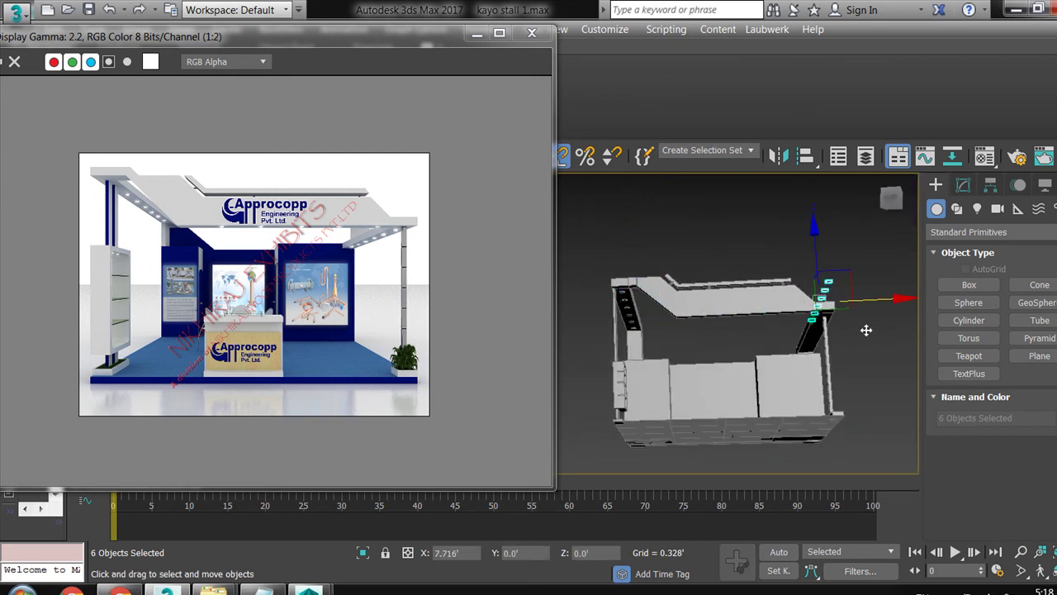
left_click(545, 369)
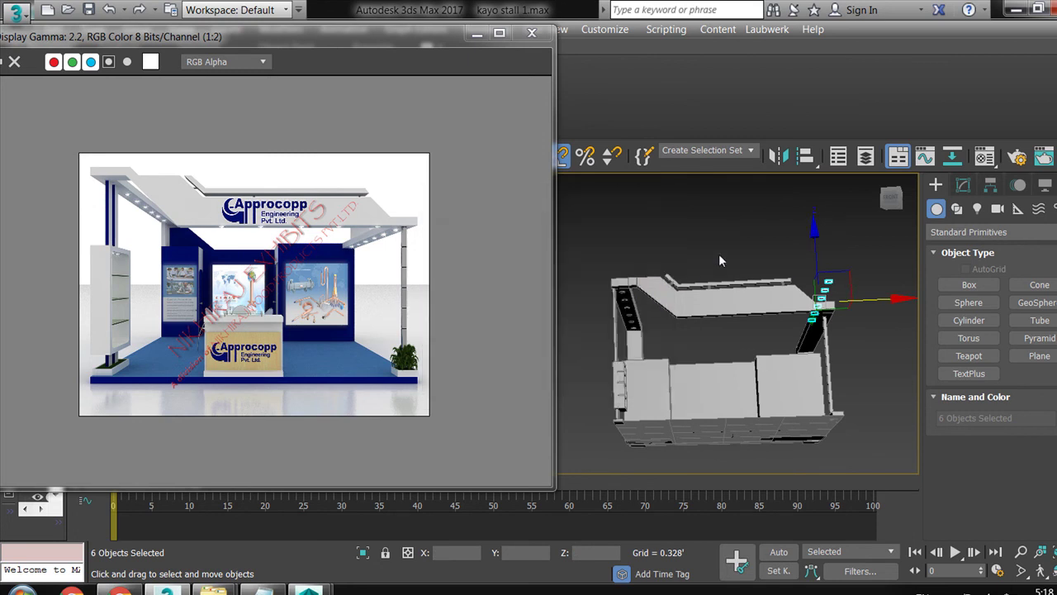
middle_click_drag(790, 247, 748, 239)
In the maximized Front view, nudge the rings left and lower all six into place
key("alt+w")
key("alt+w")
scroll(746, 362, "up", 3)
middle_click_drag(752, 362, 752, 315)
left_click_drag(773, 282, 743, 283)
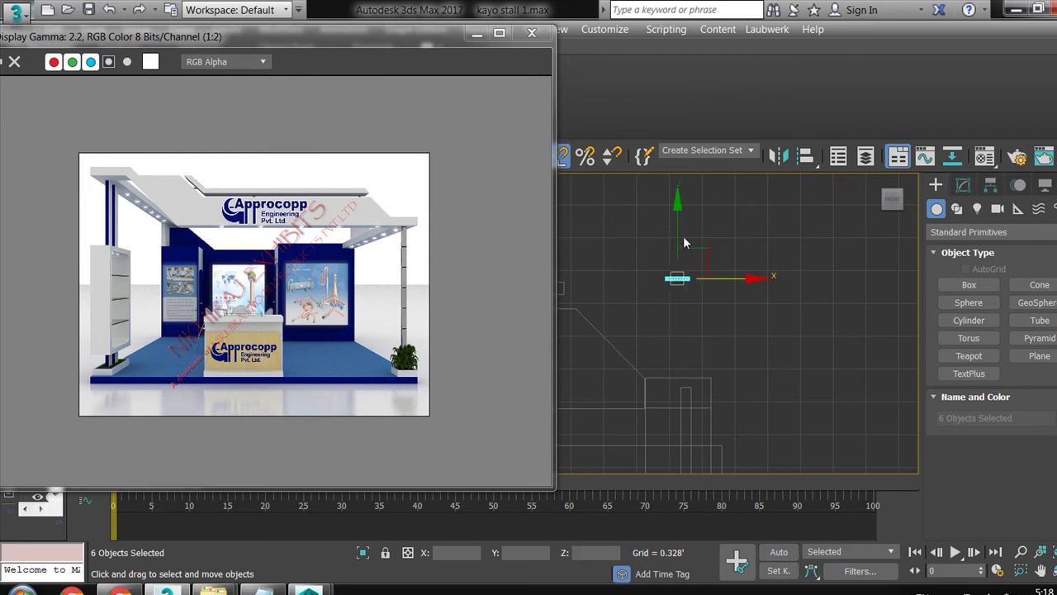
mouse_move(680, 232)
left_mouse_down()
mouse_move(690, 320)
mouse_move(710, 361)
left_mouse_up()
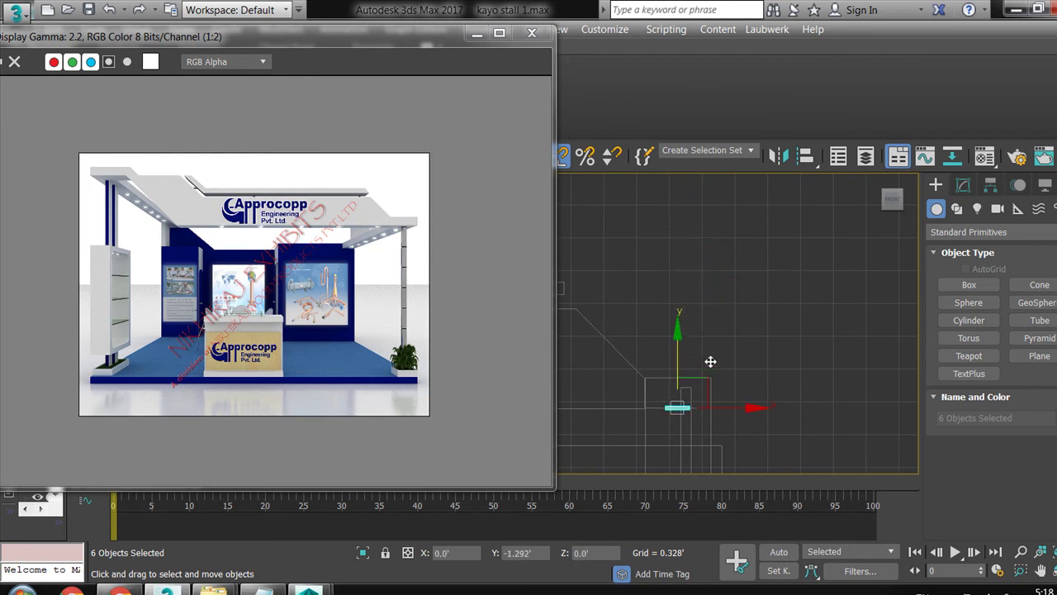
Return to full-size Perspective, zoom to check the downlights, and deselect them
key("alt+w")
key("alt+w")
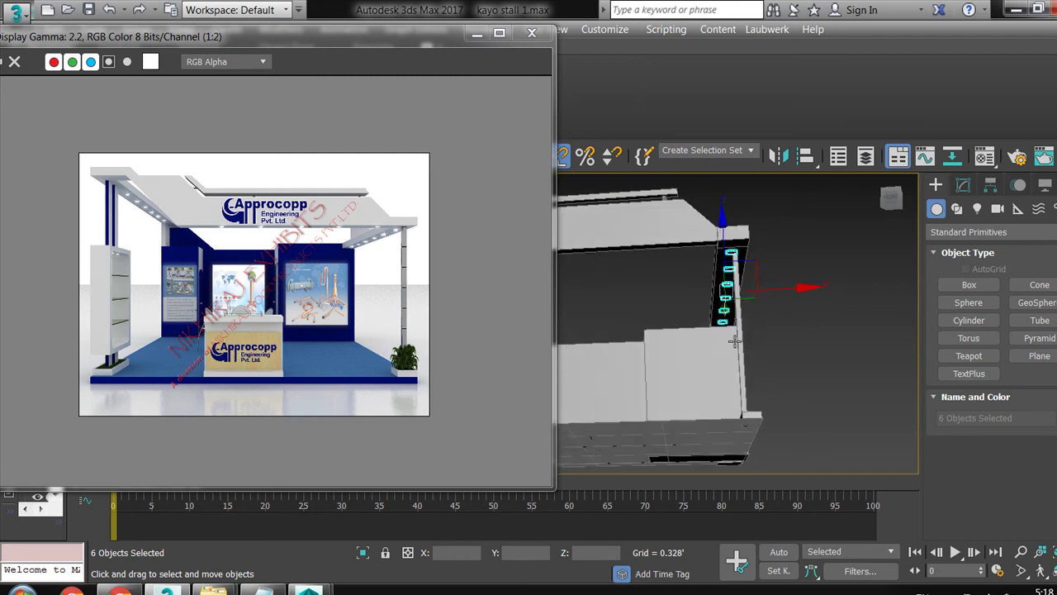
scroll(734, 341, "up", 3)
scroll(732, 364, "up", 3)
scroll(730, 388, "up", 2)
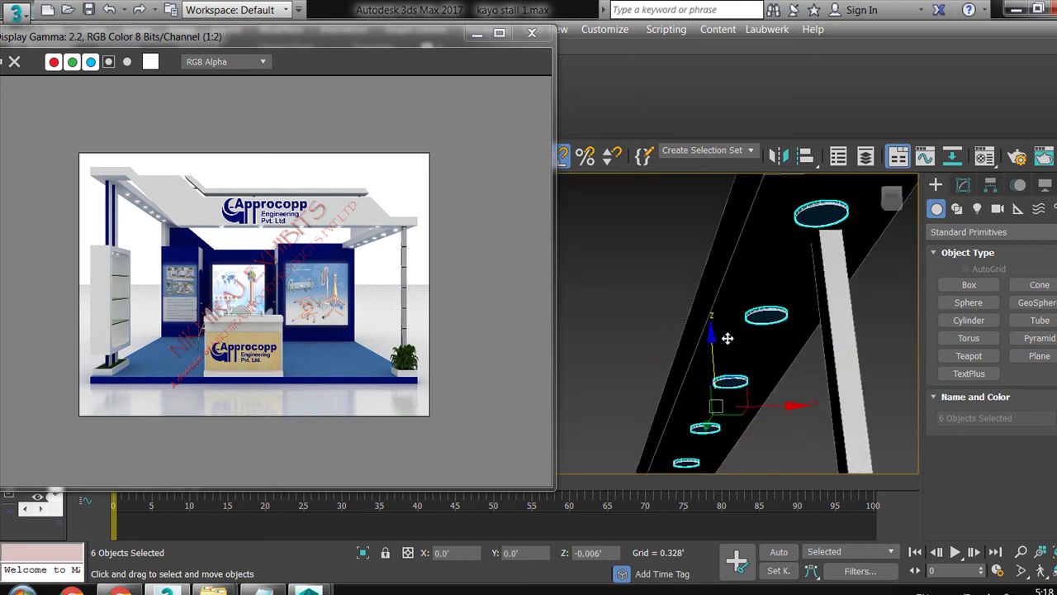
scroll(727, 338, "down", 5)
left_click(802, 297)
Select the left shelf column without its legs and scale it uniformly to about 115%
scroll(831, 297, "down", 2)
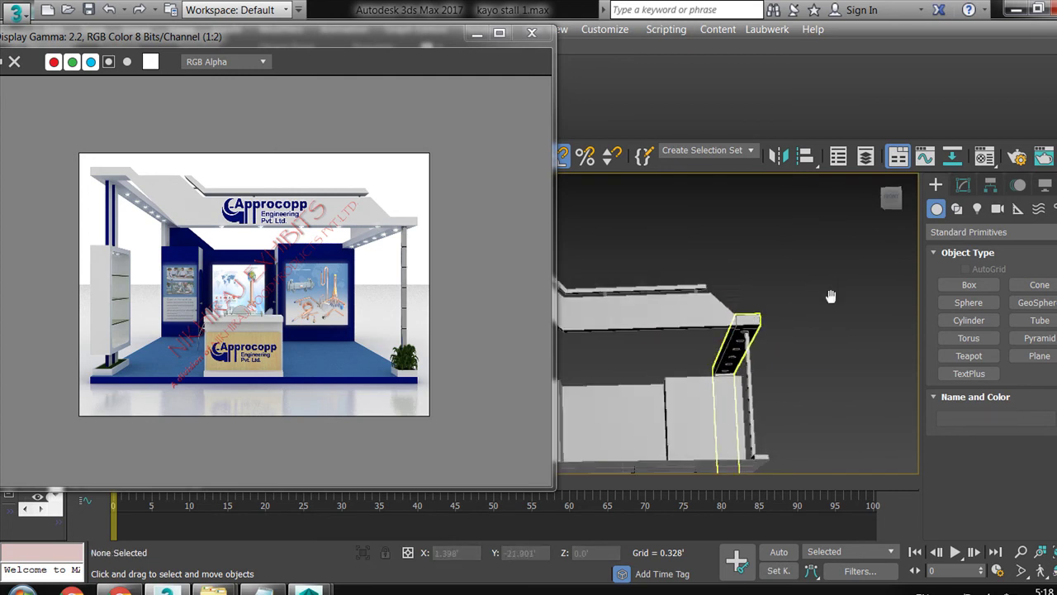
scroll(759, 300, "down", 3)
mouse_move(758, 305)
middle_mouse_down("alt")
mouse_move(741, 314)
mouse_move(749, 342)
mouse_move(747, 295)
mouse_move(747, 309)
middle_mouse_up("alt")
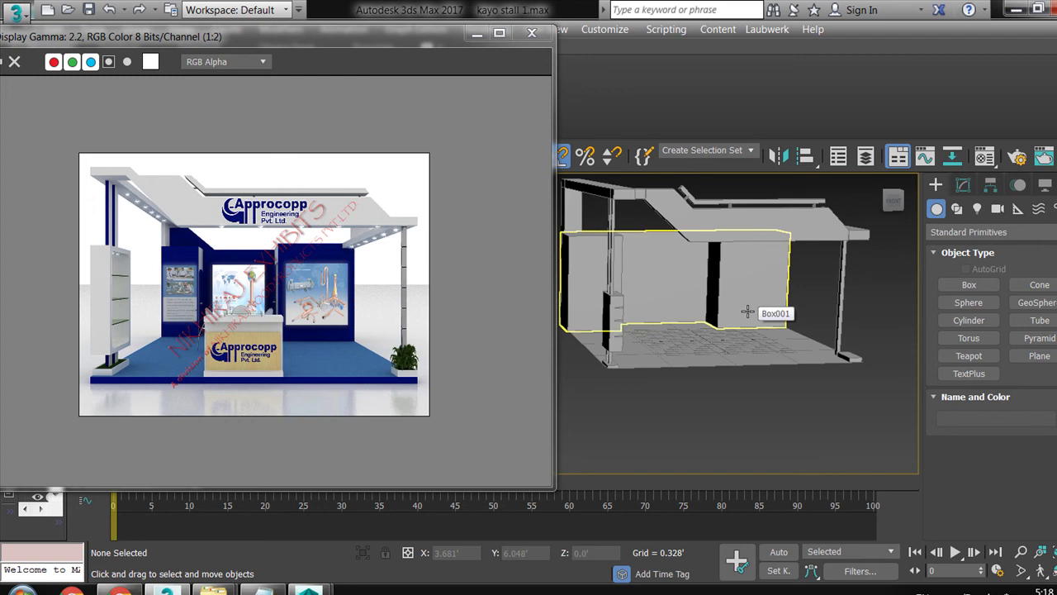
mouse_move(753, 301)
middle_mouse_down("alt")
mouse_move(713, 286)
mouse_move(738, 264)
mouse_move(684, 271)
mouse_move(768, 229)
middle_mouse_up("alt")
mouse_move(677, 259)
middle_mouse_down("alt")
mouse_move(698, 273)
mouse_move(728, 268)
middle_mouse_up("alt")
scroll(701, 278, "up", 3)
left_click(701, 282)
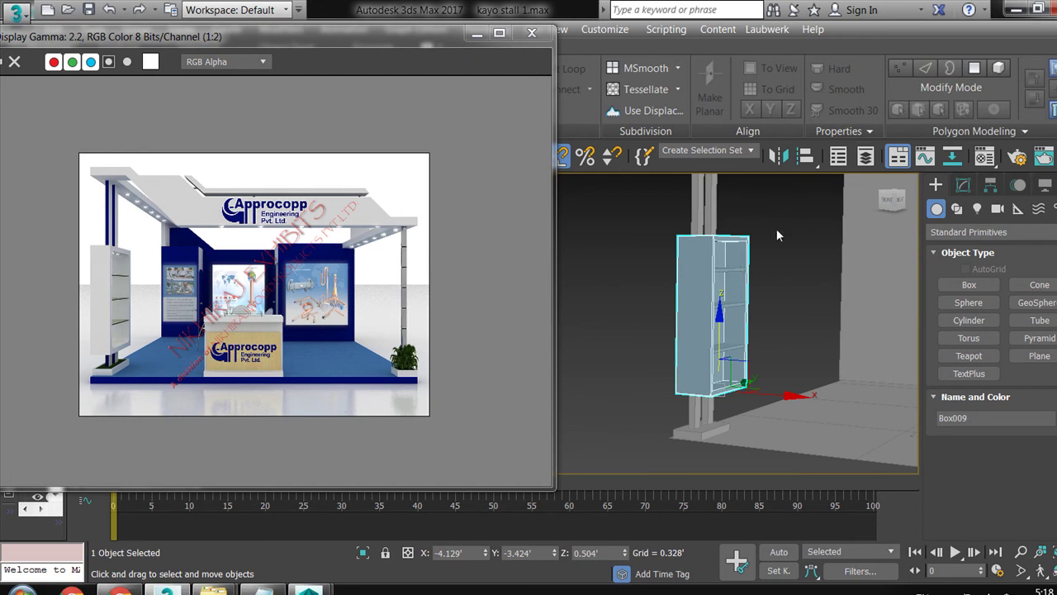
left_click_drag(685, 398, 647, 446)
left_click(700, 413, "alt")
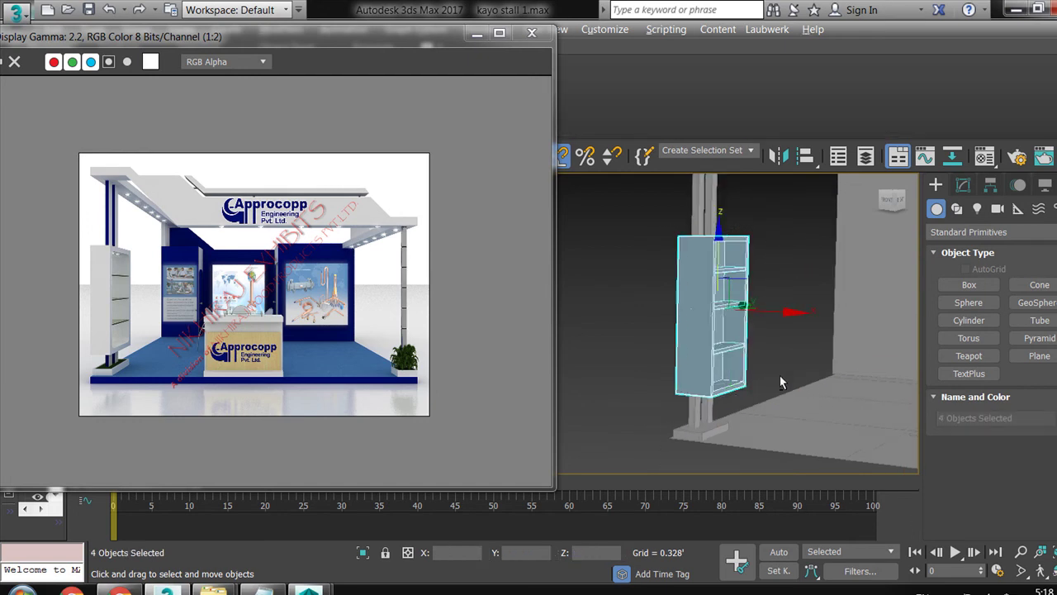
key("r")
left_click_drag(702, 308, 700, 293)
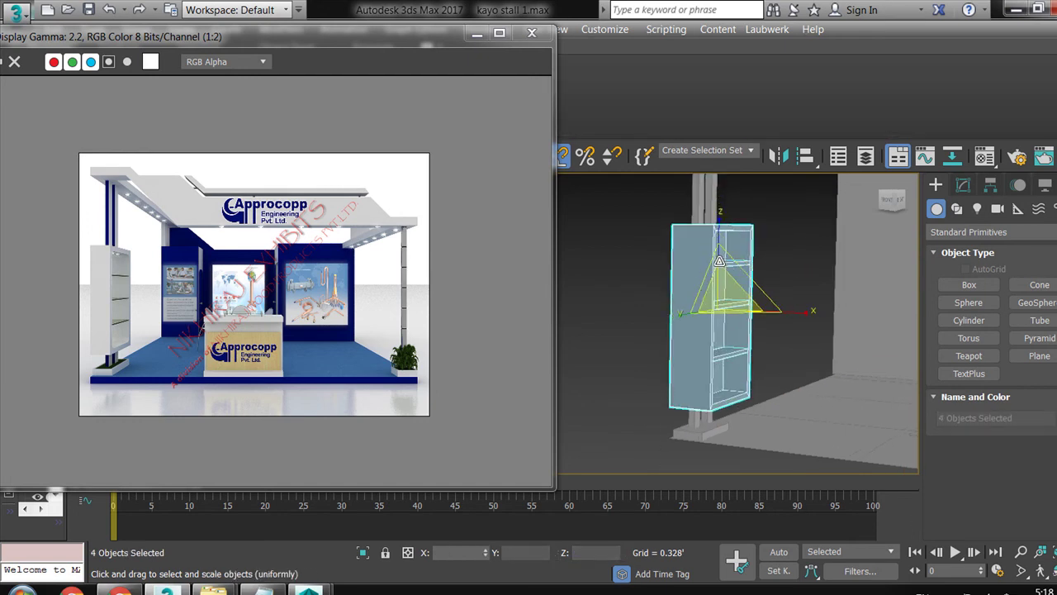
Move the enlarged shelf unit higher up the wall
key("w")
left_click_drag(718, 239, 717, 210)
mouse_move(718, 210)
middle_mouse_down("alt")
mouse_move(727, 278)
mouse_move(682, 272)
middle_mouse_up("alt")
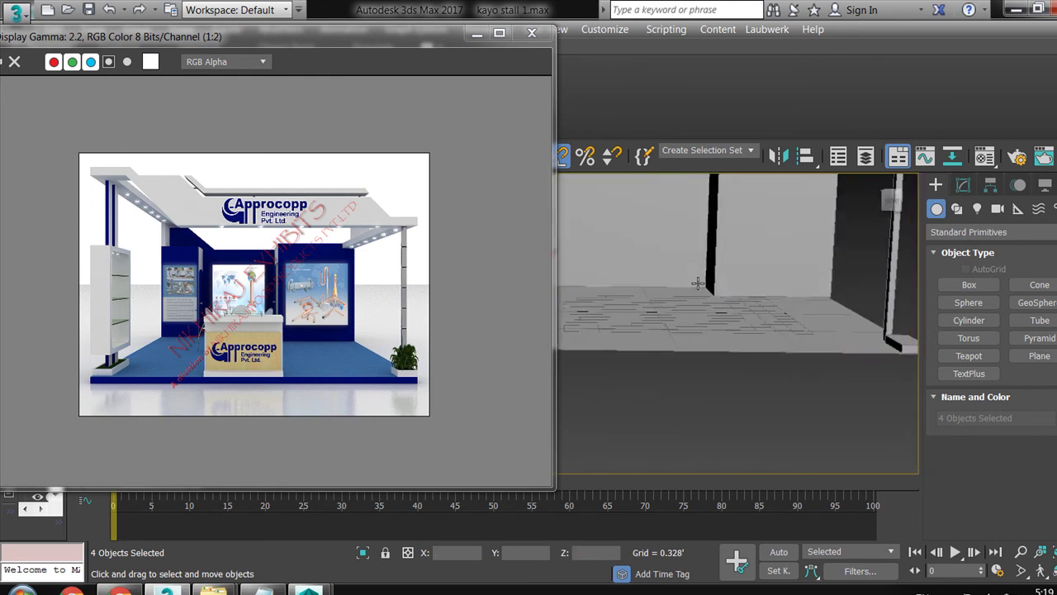
Start the Box tool with AutoGrid on, viewing the floor grid
left_click(946, 285)
mouse_move(825, 322)
middle_mouse_down("alt")
mouse_move(837, 330)
mouse_move(677, 376)
middle_mouse_up("alt")
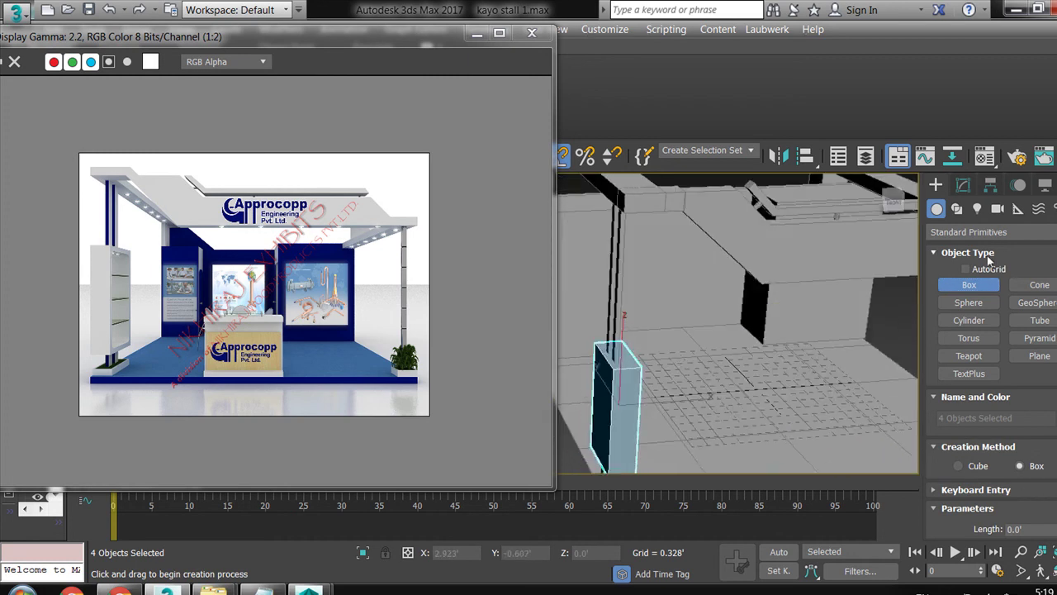
left_click(981, 270)
middle_click_drag(793, 314, 739, 259, "alt")
Draw a new counter box on the floor and convert it to Editable Poly
mouse_move(746, 302)
middle_mouse_down("alt")
mouse_move(762, 370)
mouse_move(718, 376)
mouse_move(740, 359)
middle_mouse_up("alt")
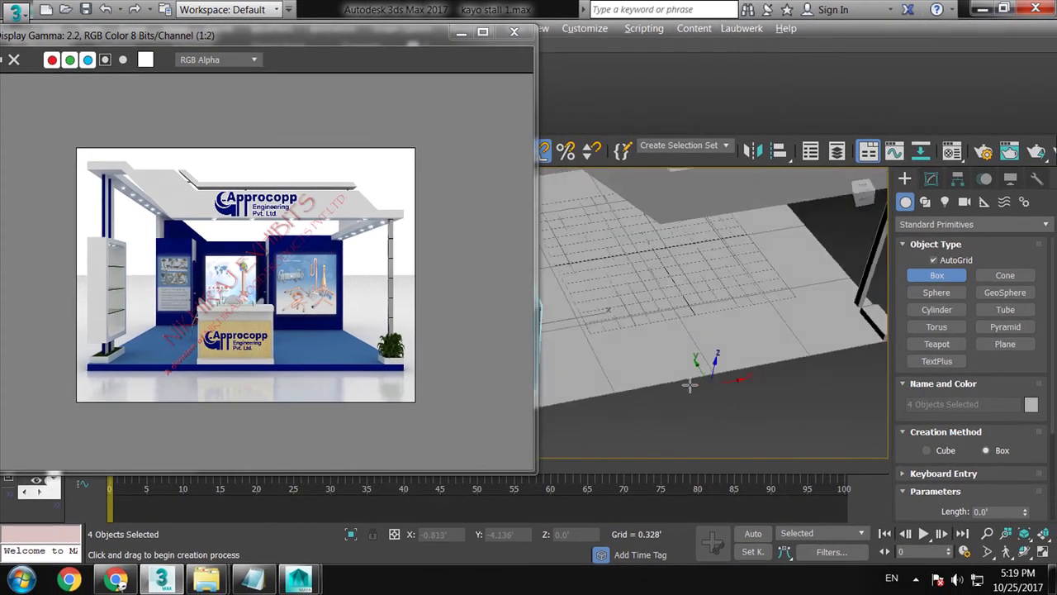
left_click_drag(730, 335, 655, 381)
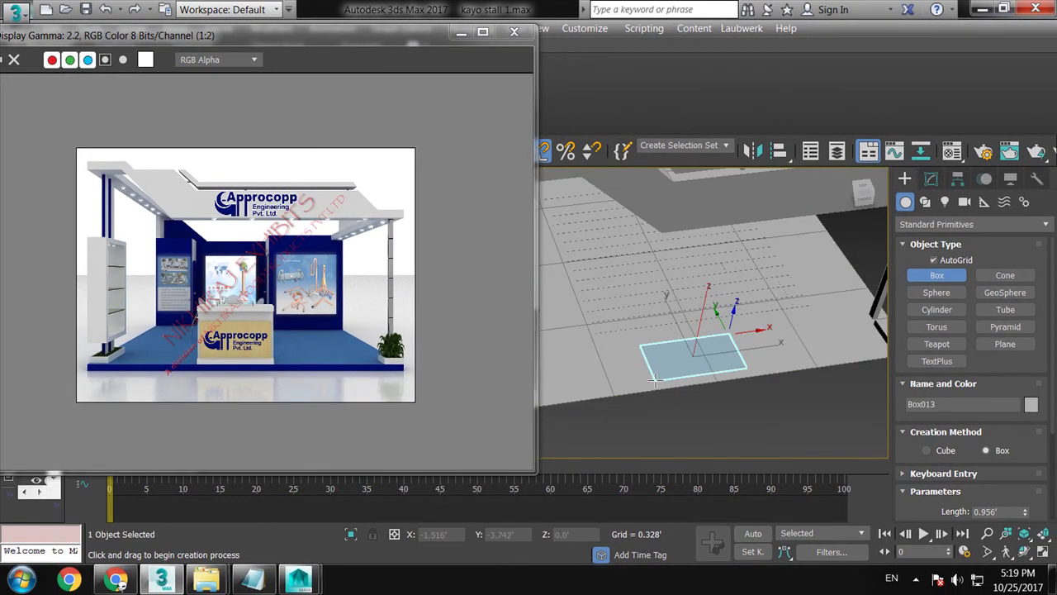
left_click(657, 335)
mouse_move(656, 334)
middle_mouse_down("alt")
mouse_move(671, 299)
mouse_move(702, 330)
middle_mouse_up("alt")
right_click(702, 331)
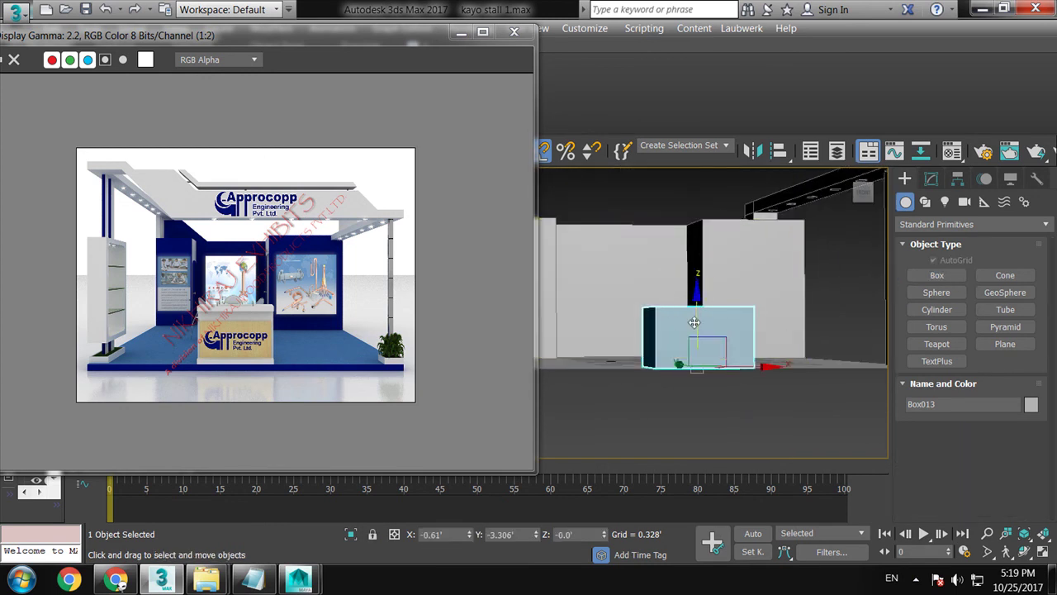
scroll(705, 332, "up", 3)
right_click(660, 314)
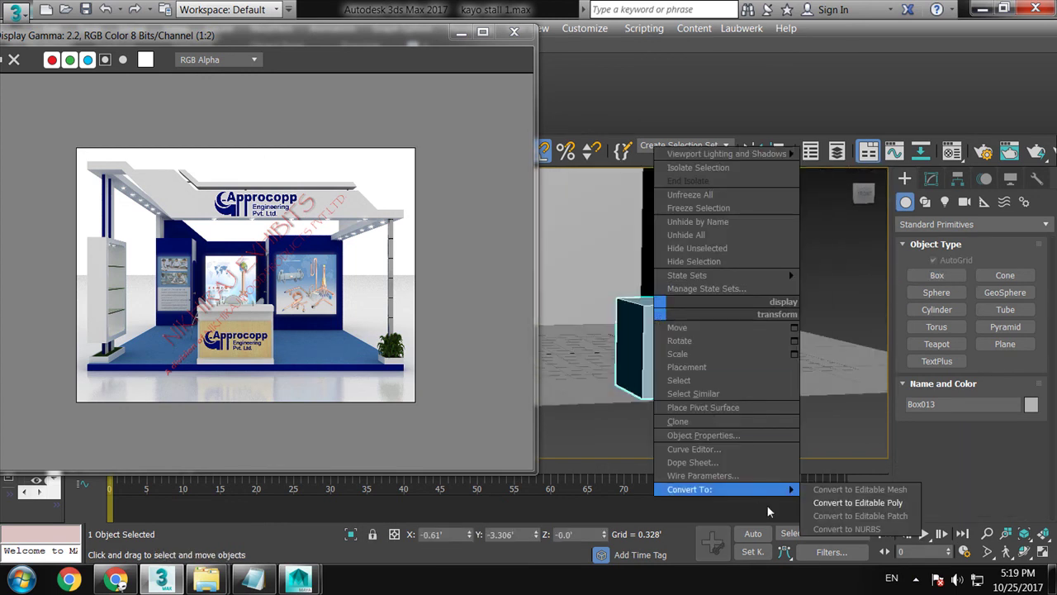
left_click(859, 505)
Raise the box's four top vertices to make the counter taller
scroll(729, 336, "up", 3)
key("1")
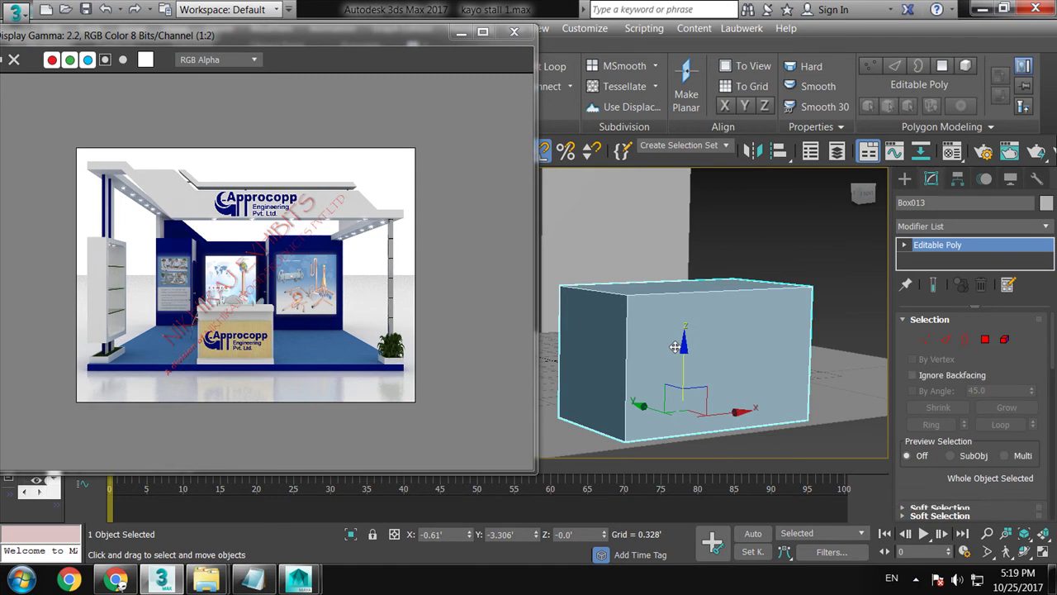
left_click_drag(768, 319, 818, 321)
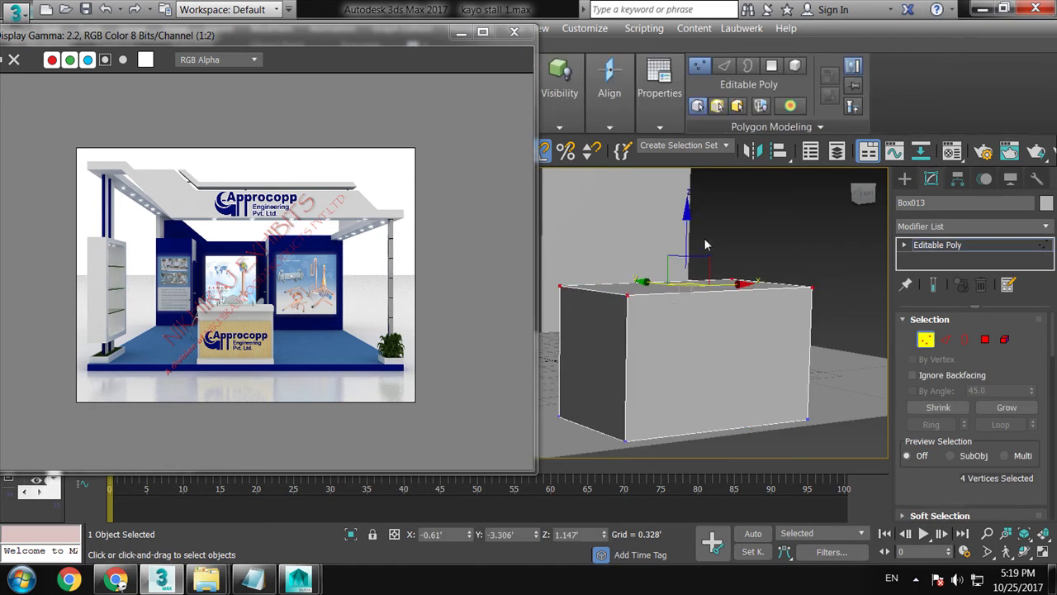
left_click_drag(688, 239, 688, 222)
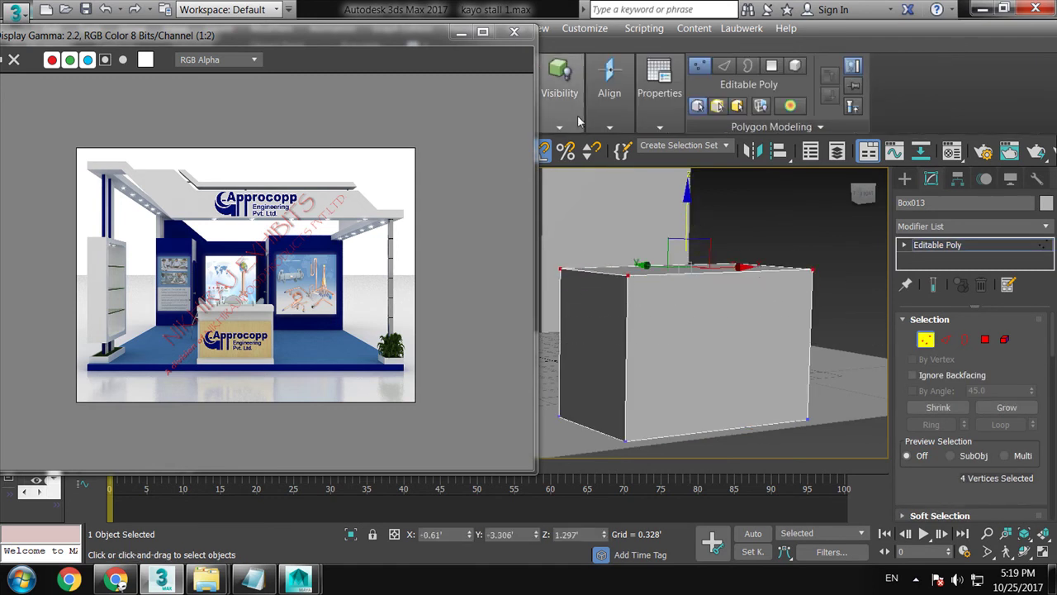
mouse_move(427, 43)
left_mouse_down()
mouse_move(428, 118)
mouse_move(396, 208)
left_mouse_up()
Add a Swift Loop near the box top and select the top polygon strip
left_click(968, 244)
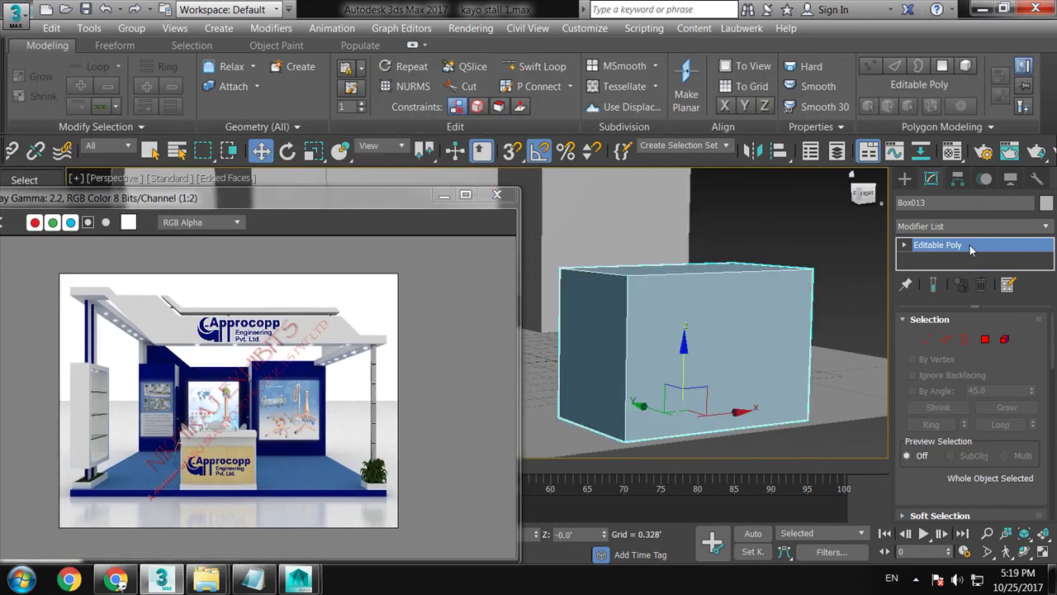
left_click(542, 66)
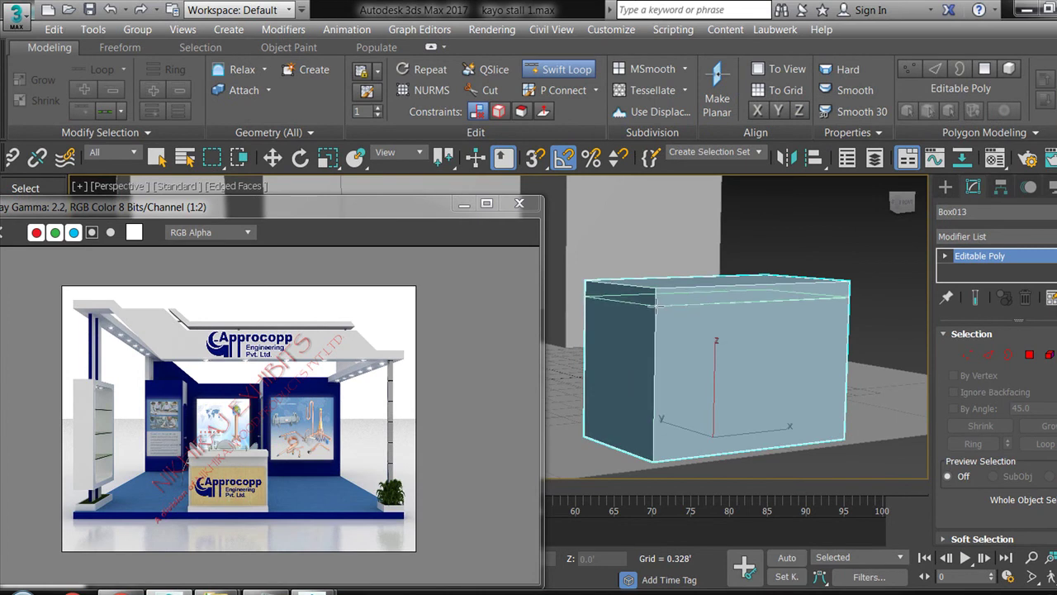
left_click(655, 306)
key("w")
scroll(730, 320, "up", 3)
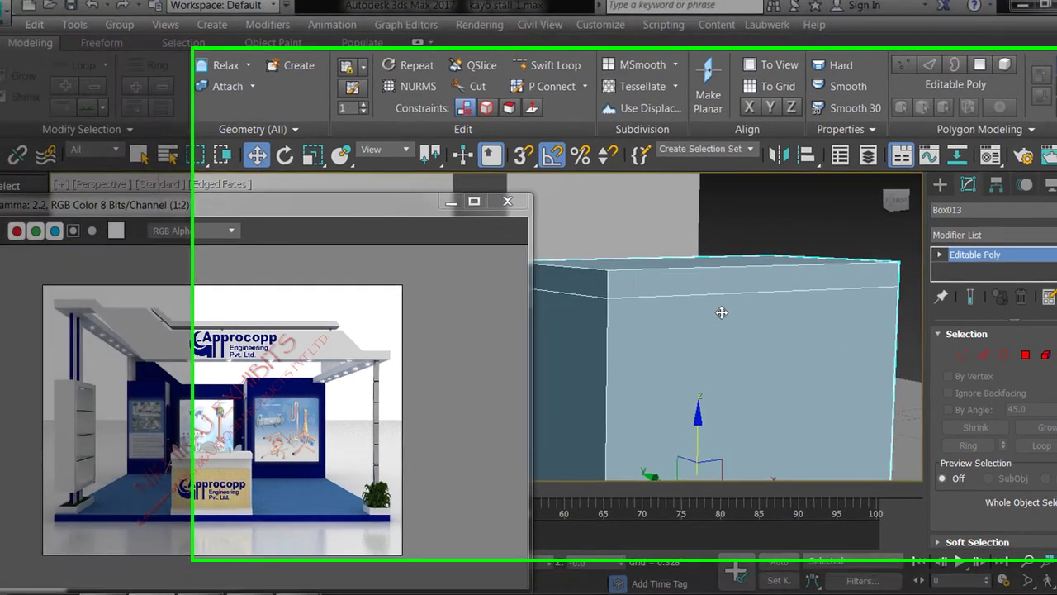
key("4")
left_click(751, 283)
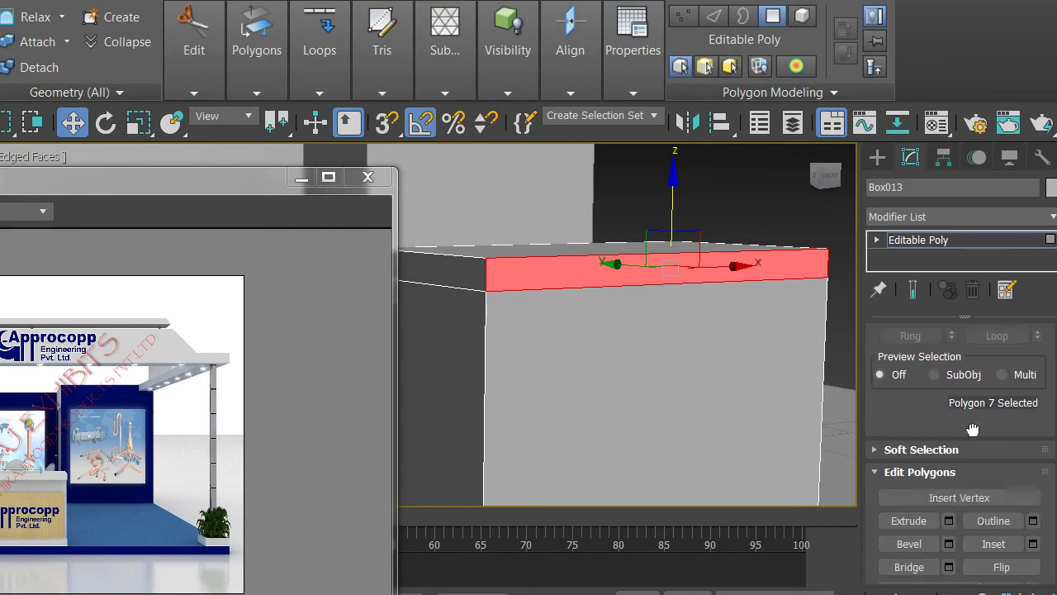
Extrude the top strip with a reduced height into a thin lip and inspect it
left_click(949, 520)
left_click_drag(361, 381, 368, 404)
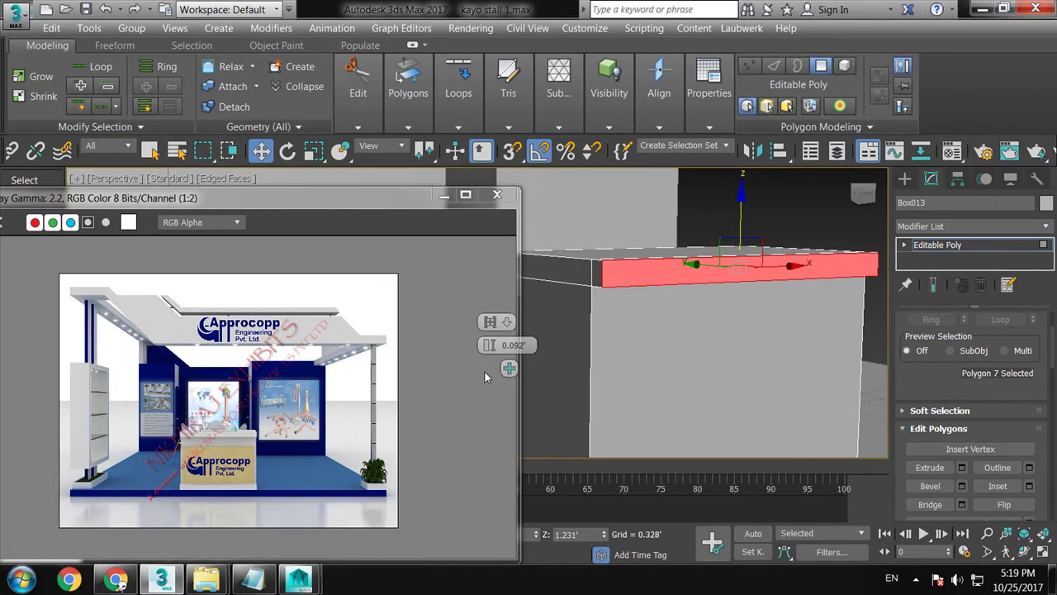
left_click(485, 373)
middle_click_drag(630, 328, 687, 328, "alt")
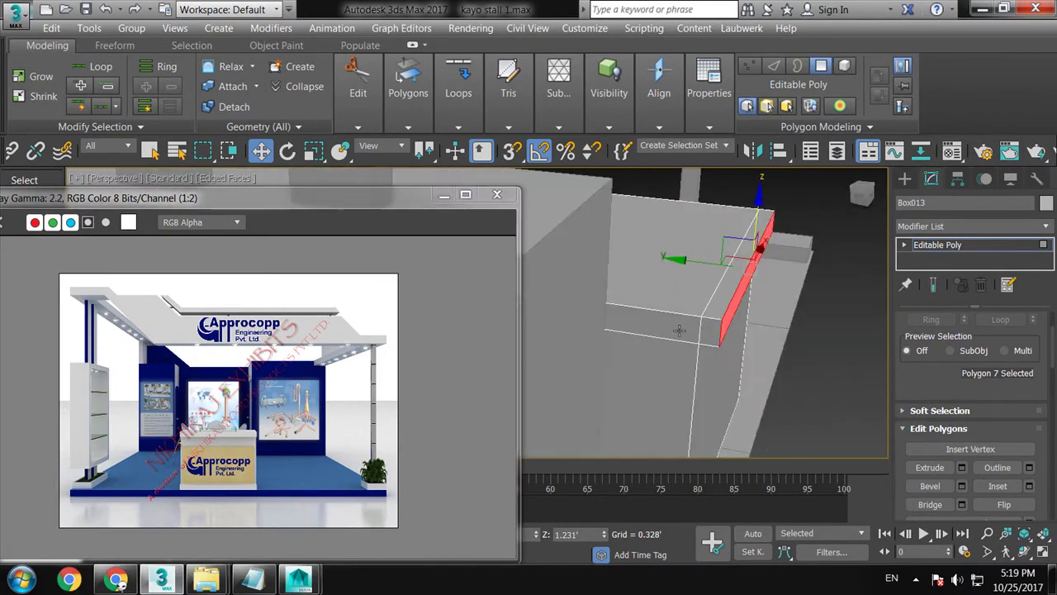
scroll(307, 417, "up", 5)
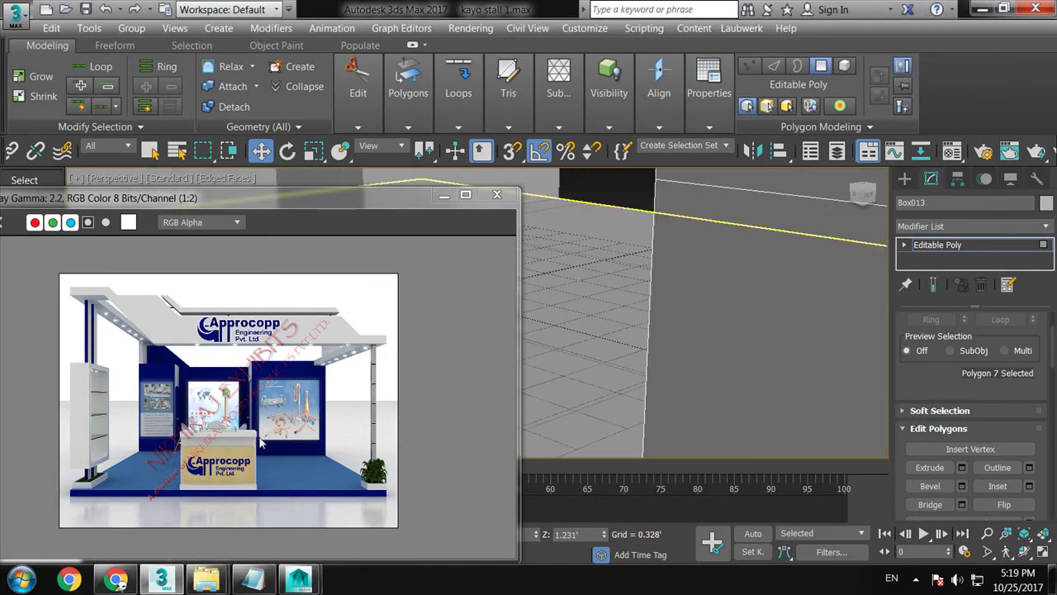
scroll(265, 443, "up", 2)
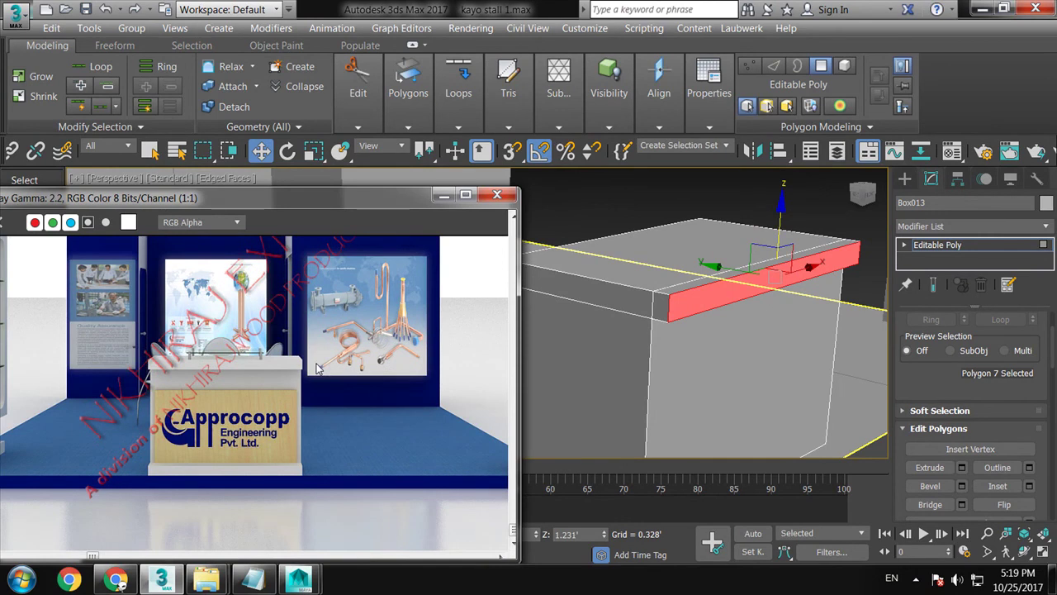
scroll(779, 275, "up", 3)
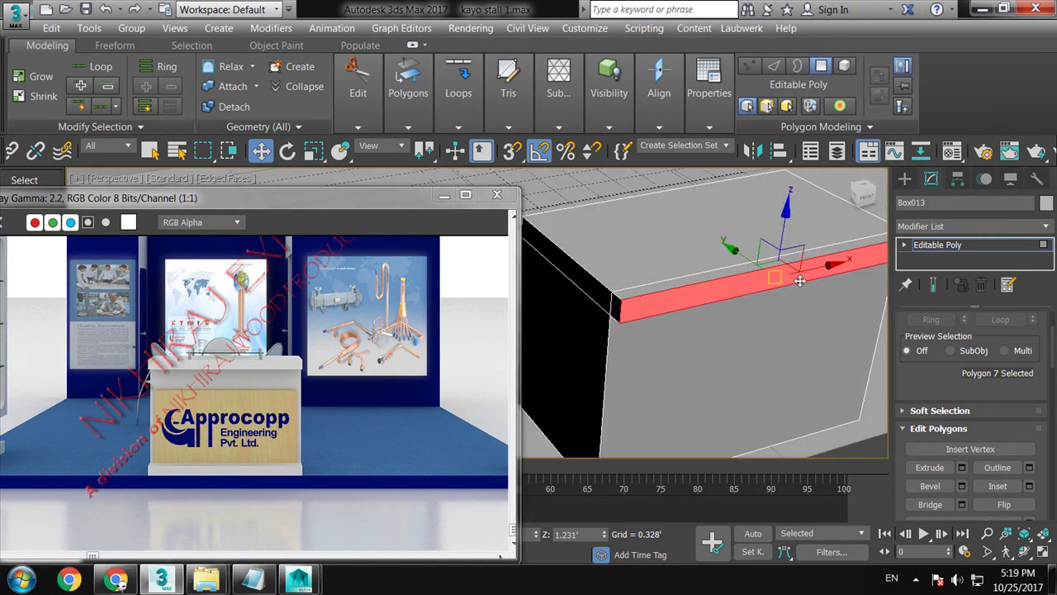
Return to object level, show Standard Primitives in the Create panel, and zoom the reference image
left_click(944, 246)
scroll(945, 388, "down", 3)
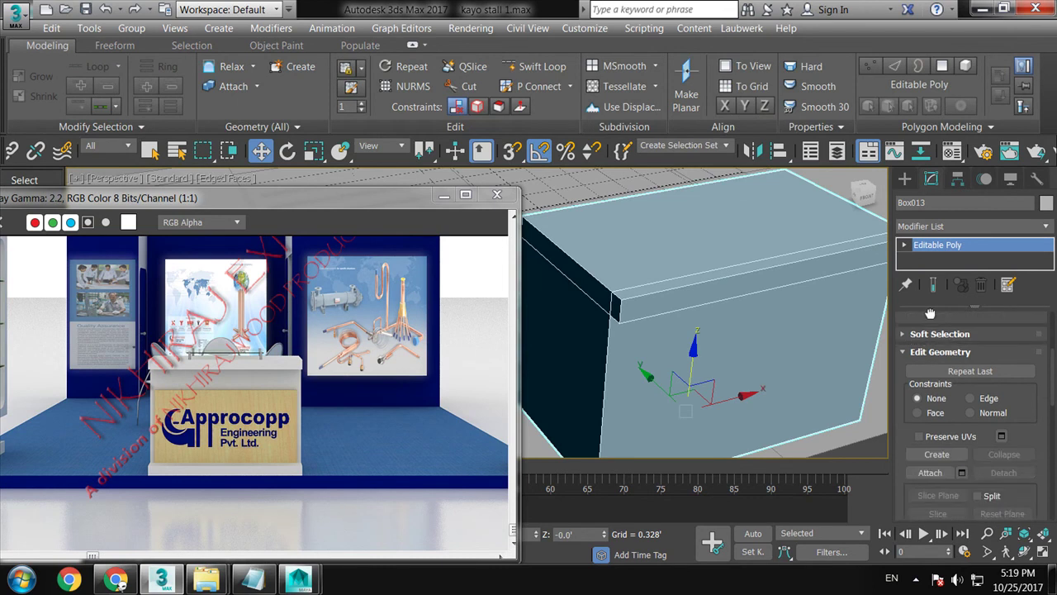
scroll(940, 273, "up", 5)
left_click(907, 181)
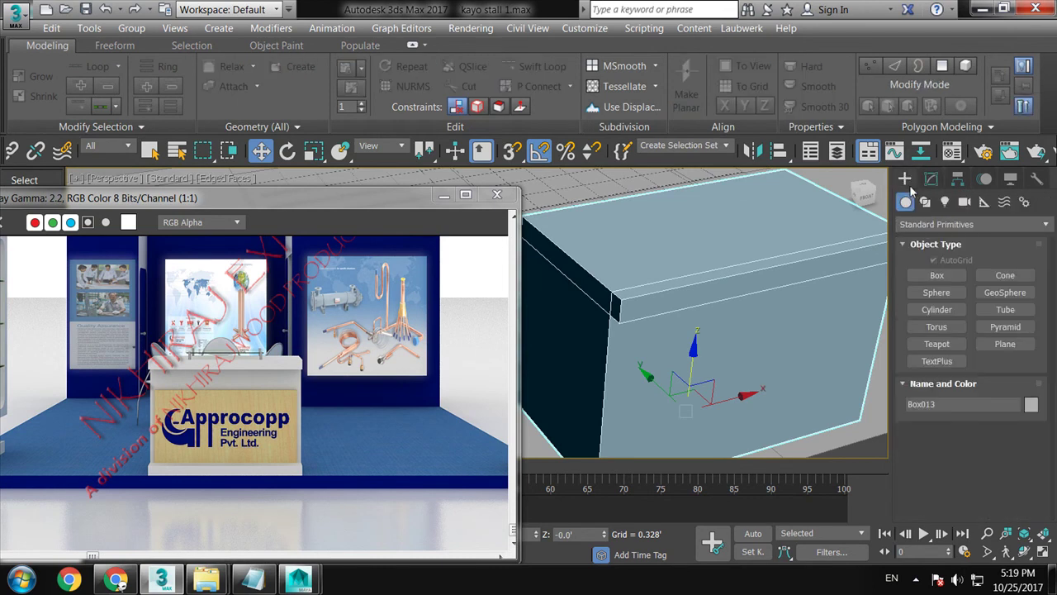
left_click(244, 339)
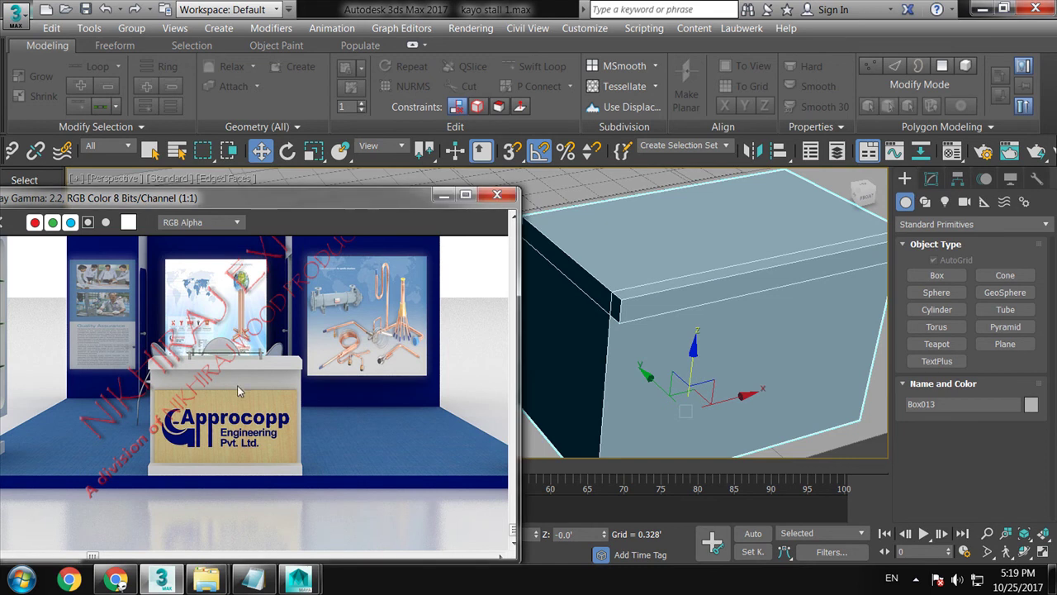
scroll(242, 381, "up", 1)
middle_click_drag(250, 377, 312, 435)
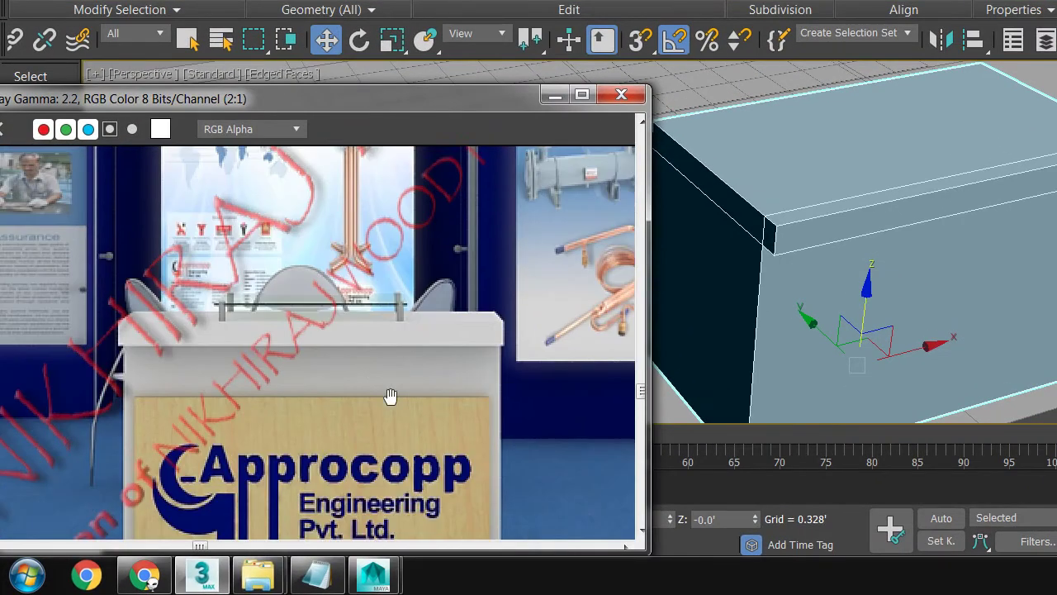
middle_click_drag(391, 396, 394, 409)
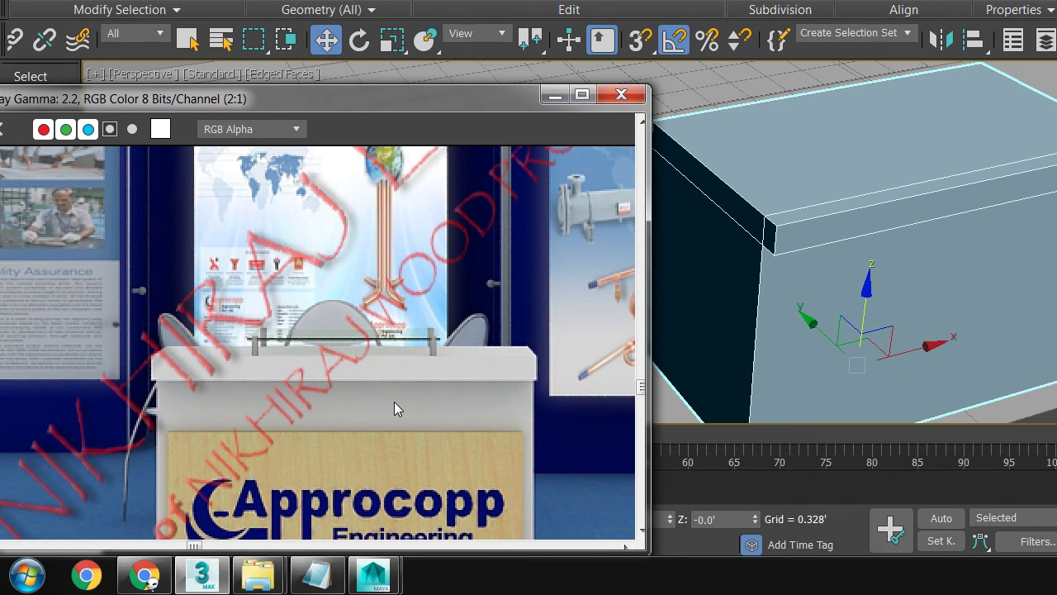
scroll(394, 407, "down", 1)
scroll(272, 388, "up", 4)
scroll(277, 383, "down", 2)
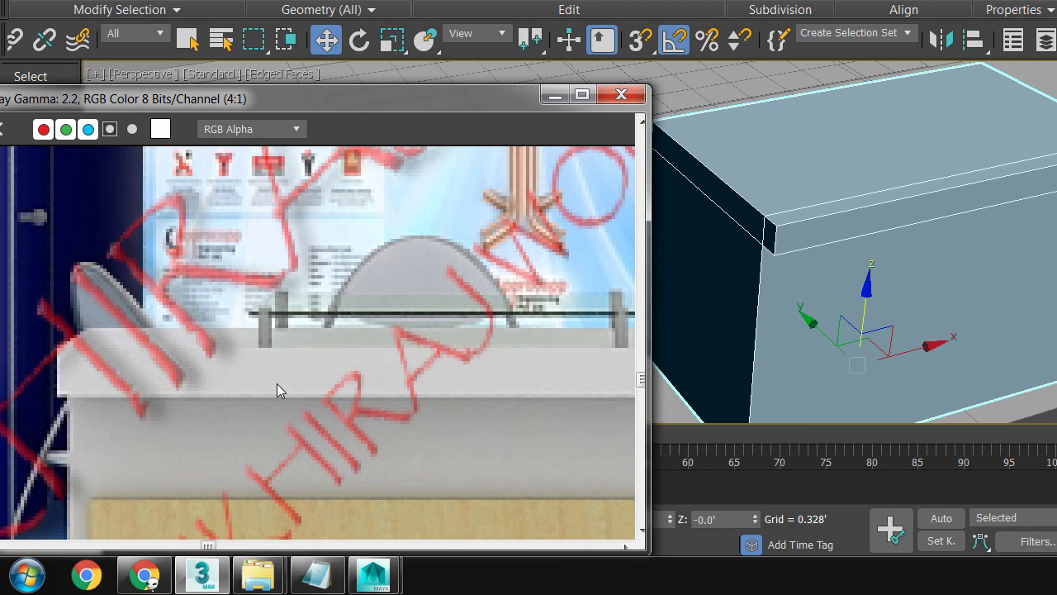
scroll(277, 383, "down", 2)
scroll(276, 384, "up", 1)
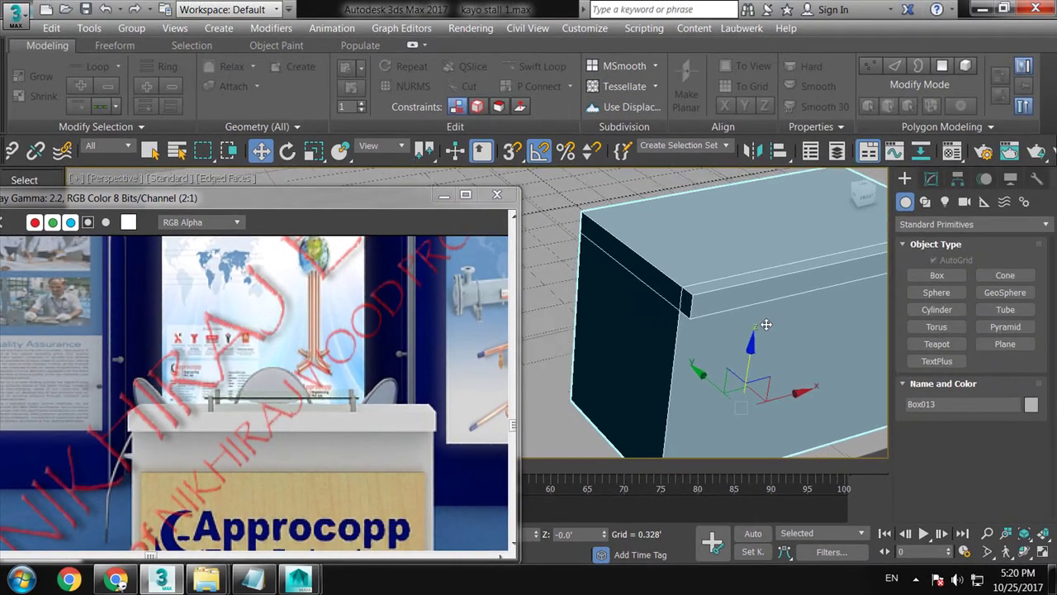
scroll(754, 313, "down", 5)
mouse_move(754, 313)
middle_mouse_down("alt")
mouse_move(777, 372)
mouse_move(754, 384)
mouse_move(738, 295)
middle_mouse_up("alt")
scroll(776, 372, "down", 3)
scroll(781, 396, "up", 3)
scroll(739, 295, "up", 4)
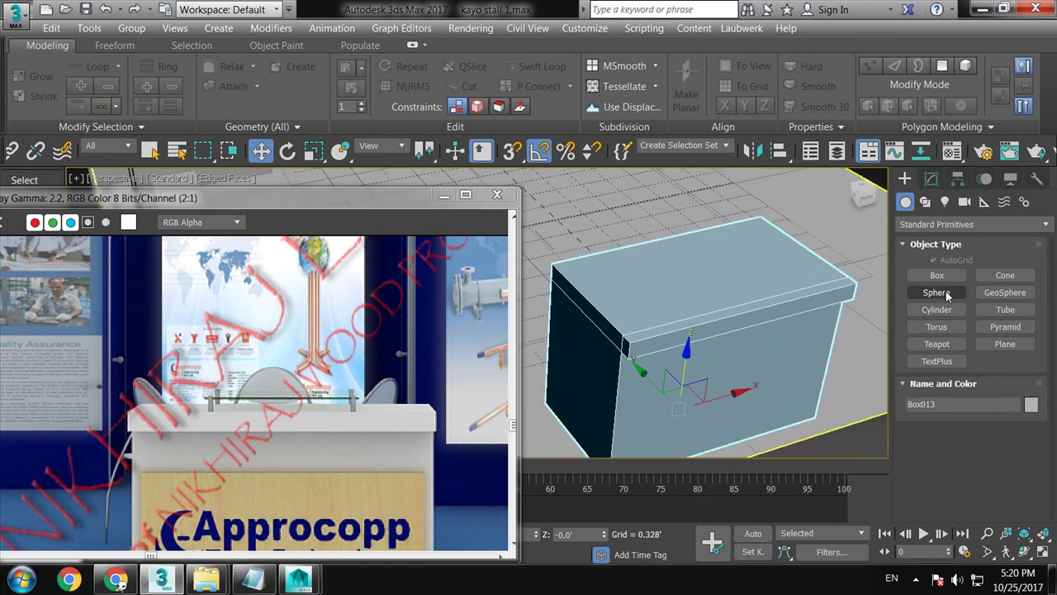
Draw a small cylinder on the counter top and frame it in the Front view
left_click(936, 309)
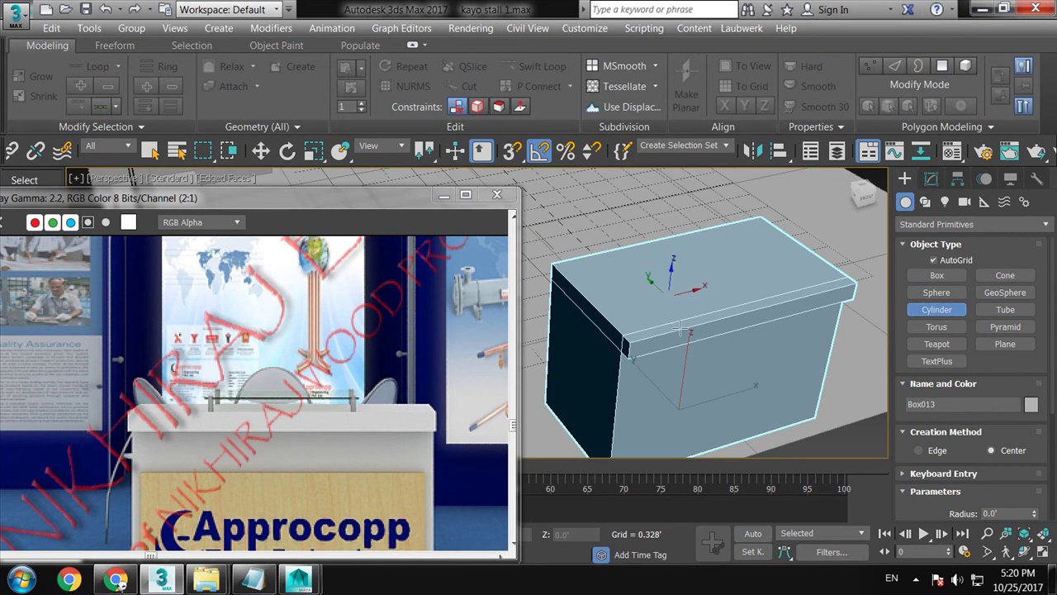
scroll(643, 250, "up", 5)
scroll(627, 256, "up", 3)
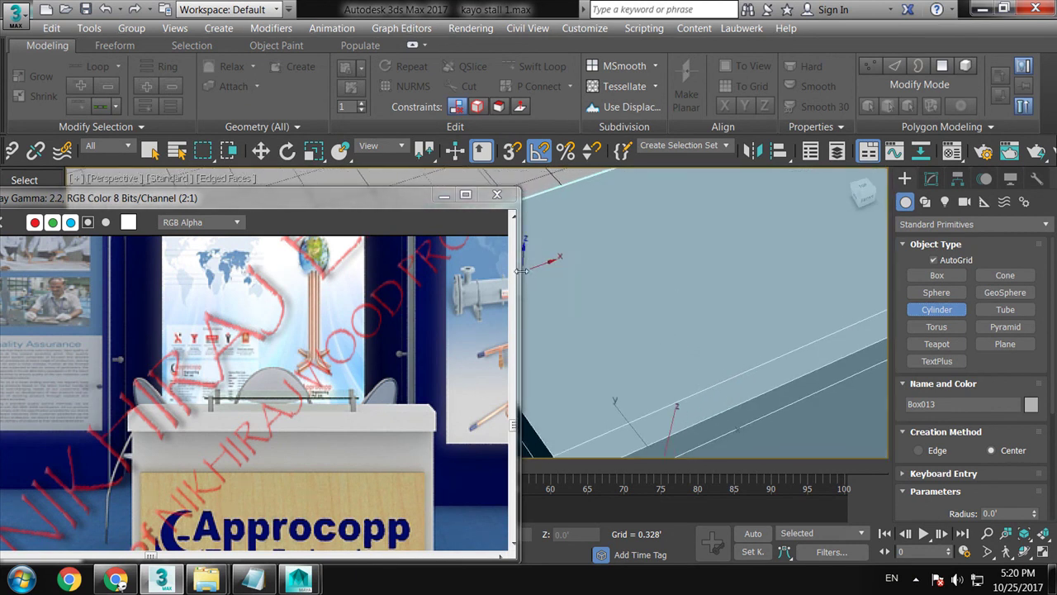
left_click_drag(544, 236, 547, 239)
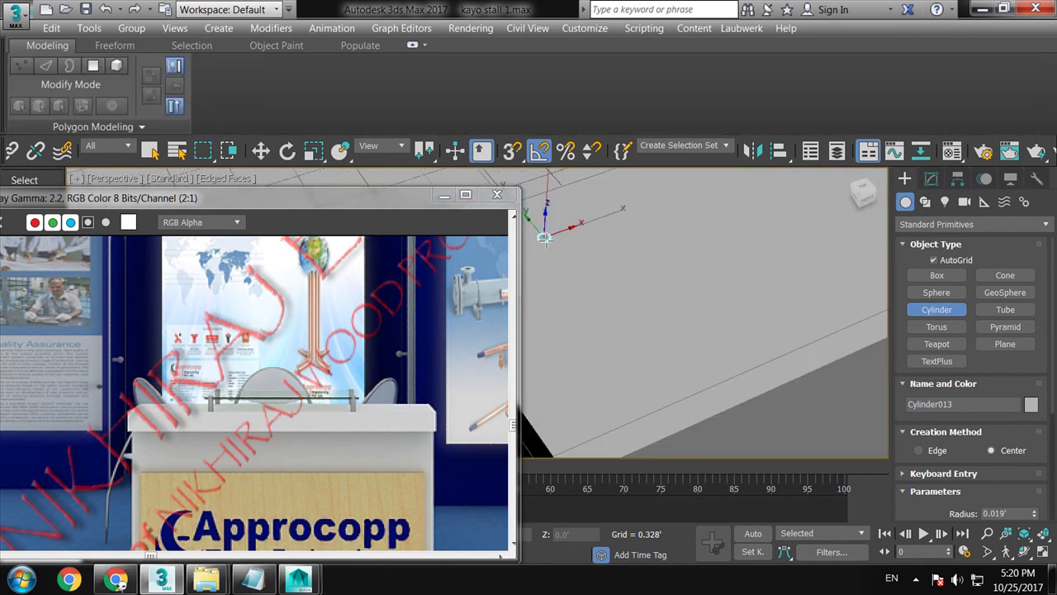
key("w")
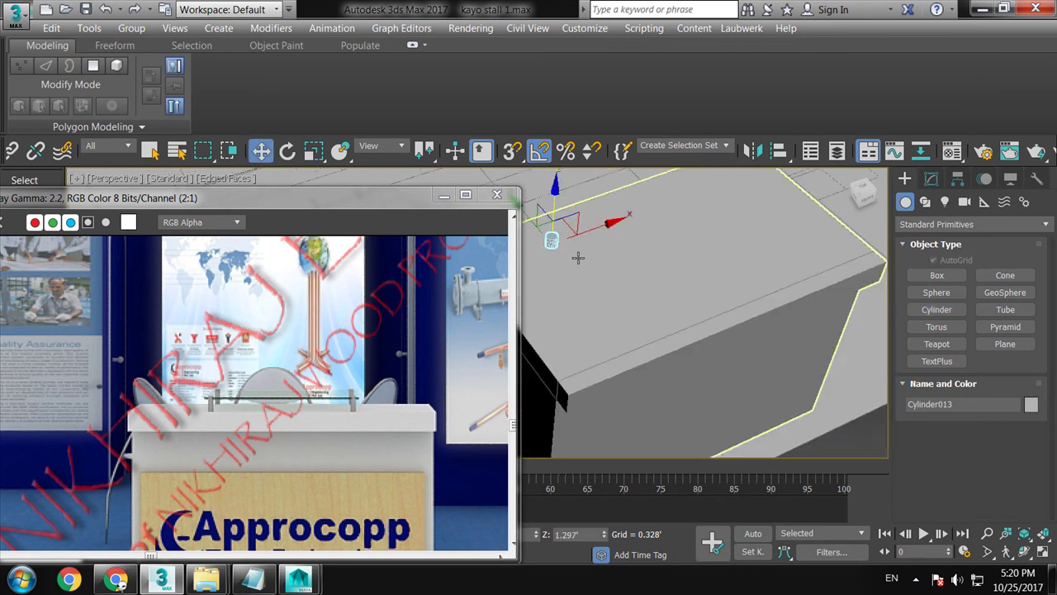
key("f")
key("z")
Shift-move one copy of the cylinder to the right and select both
scroll(797, 261, "down", 3)
left_click_drag(712, 283, 782, 287)
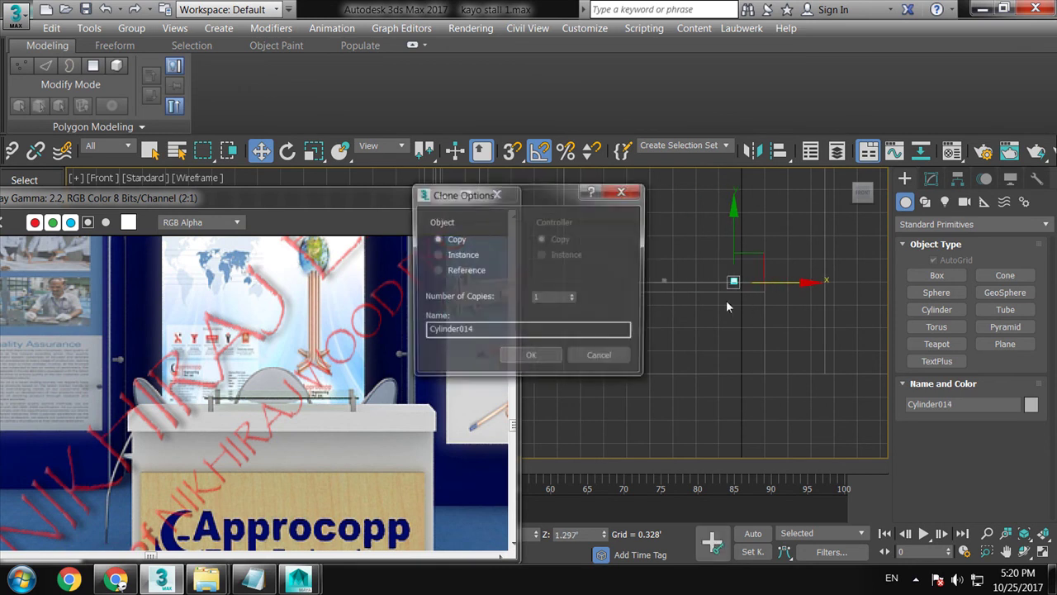
left_click(523, 357)
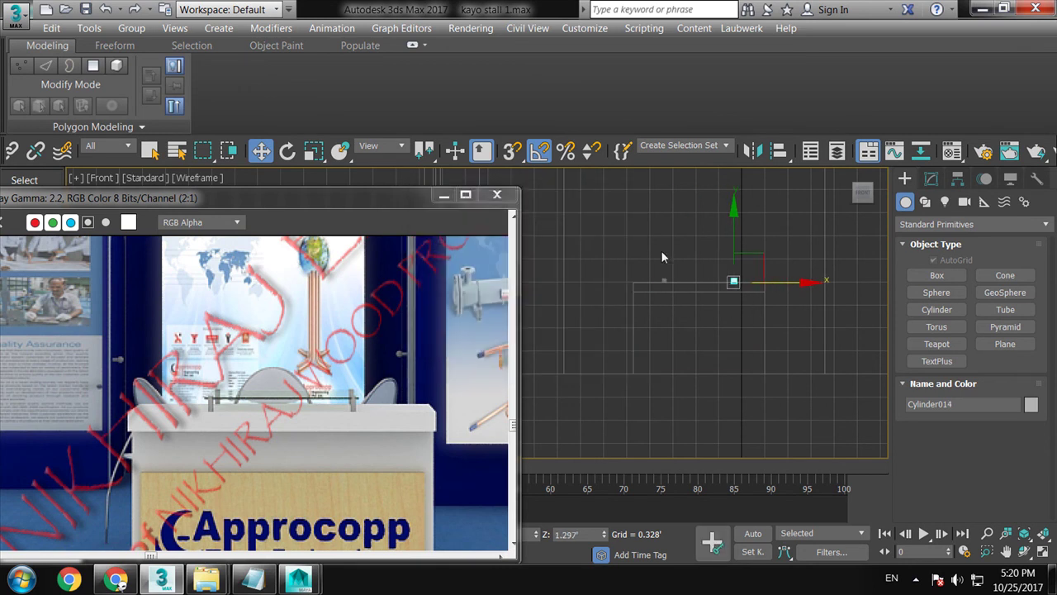
left_click(748, 283, "ctrl")
In the maximized Perspective view, copy both cylinders to the counter's other edge
key("alt+w")
right_click(692, 369)
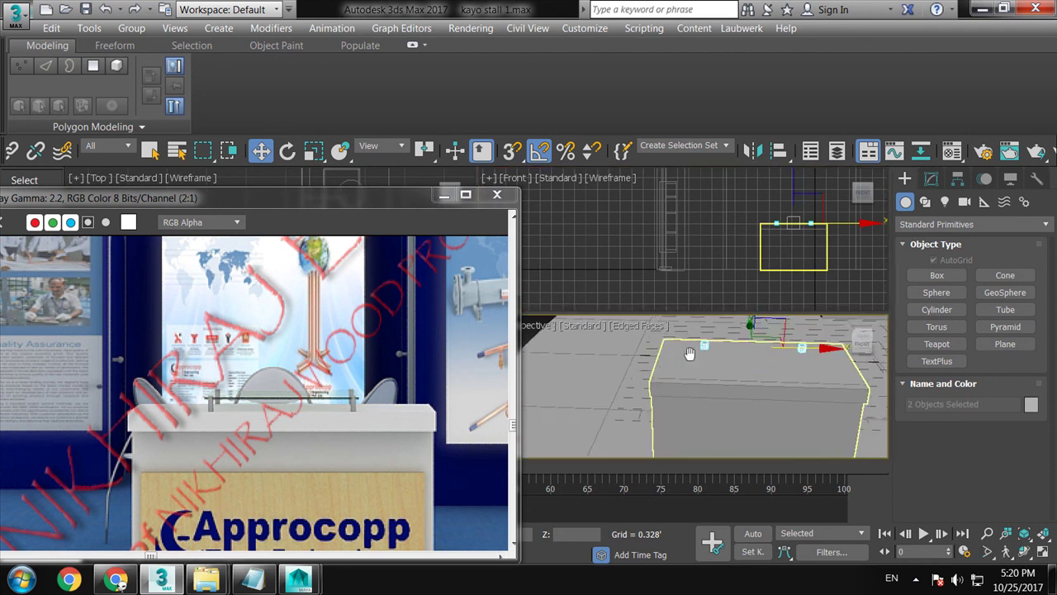
key("alt+w")
left_click_drag(560, 207, 682, 278, "shift")
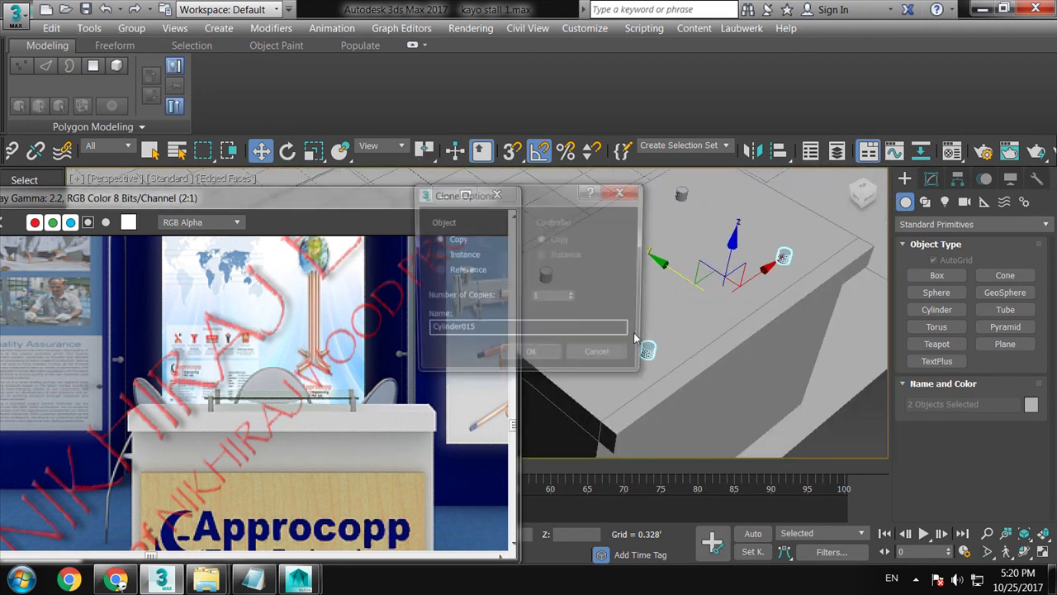
left_click(537, 357)
left_click(950, 276)
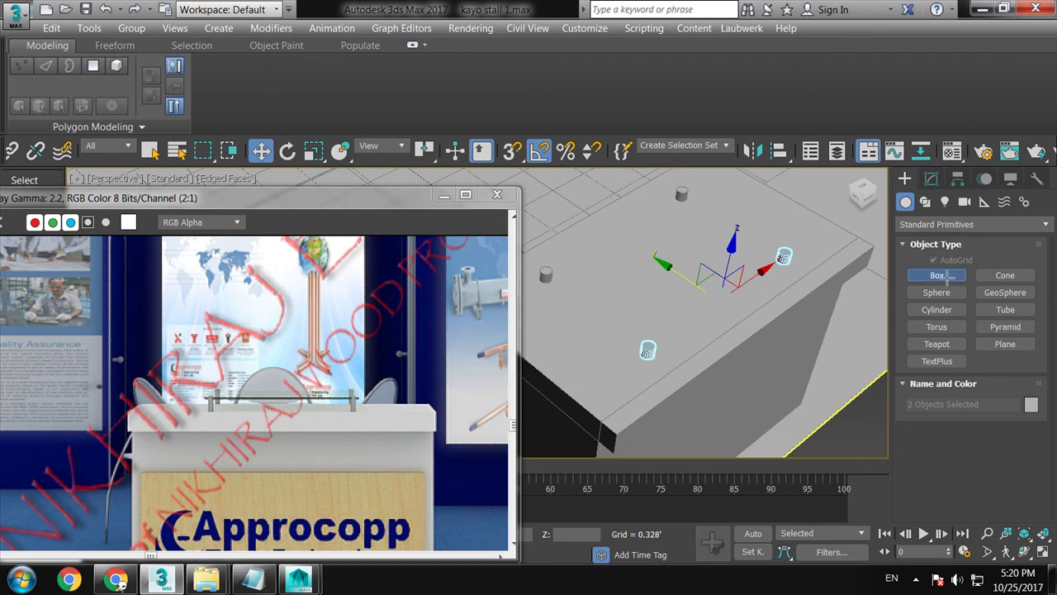
scroll(363, 216, "down", 1)
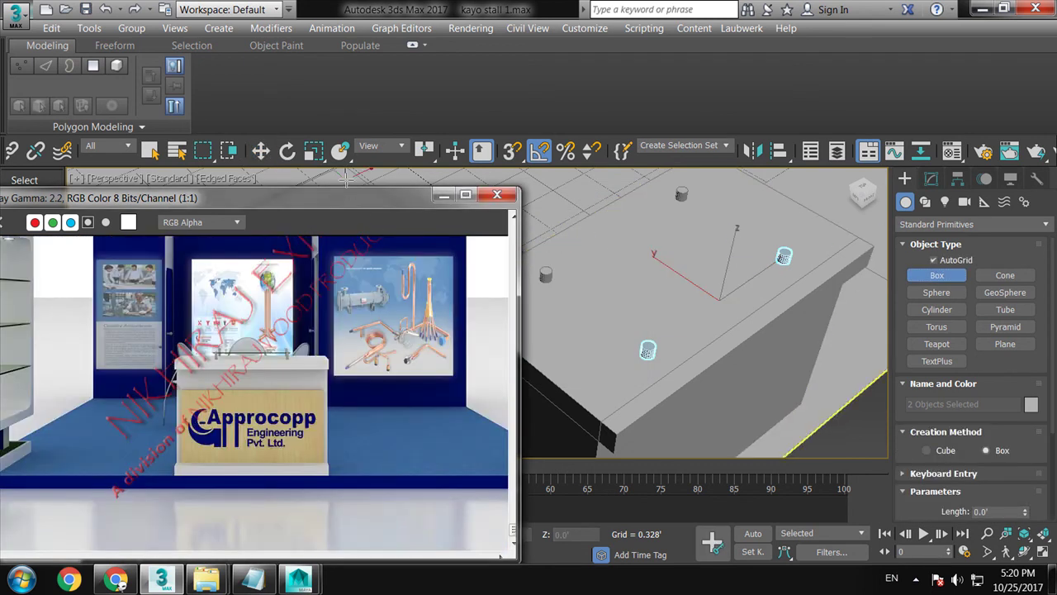
In the wireframe Top view, draw a box base spanning the four counter posts
key("t")
key("F3")
mouse_move(652, 297)
middle_mouse_down()
mouse_move(676, 266)
mouse_move(716, 287)
middle_mouse_up()
scroll(731, 305, "down", 4)
scroll(643, 266, "up", 2)
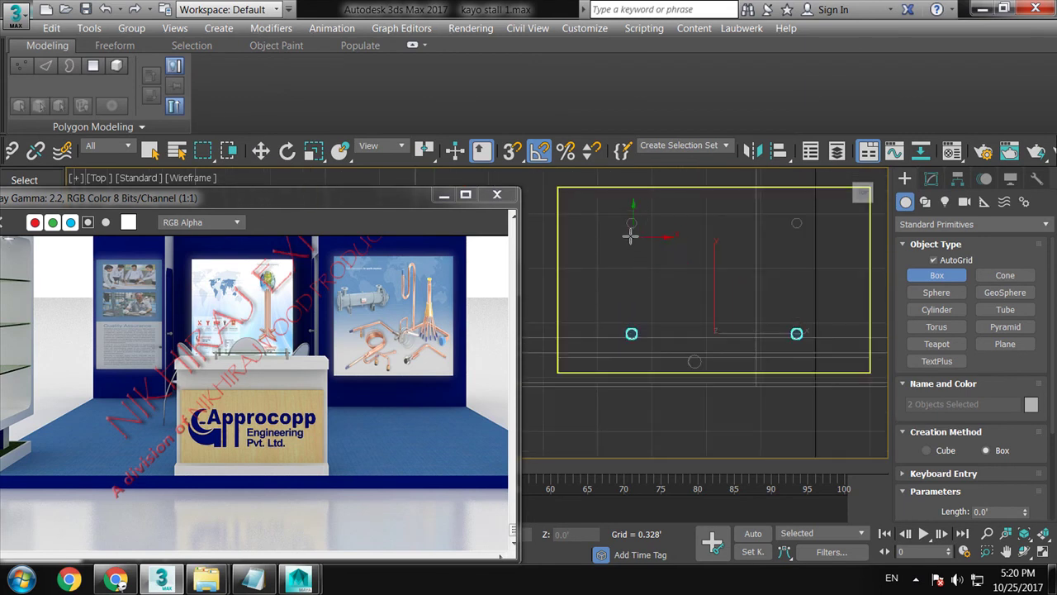
left_click_drag(617, 218, 806, 341)
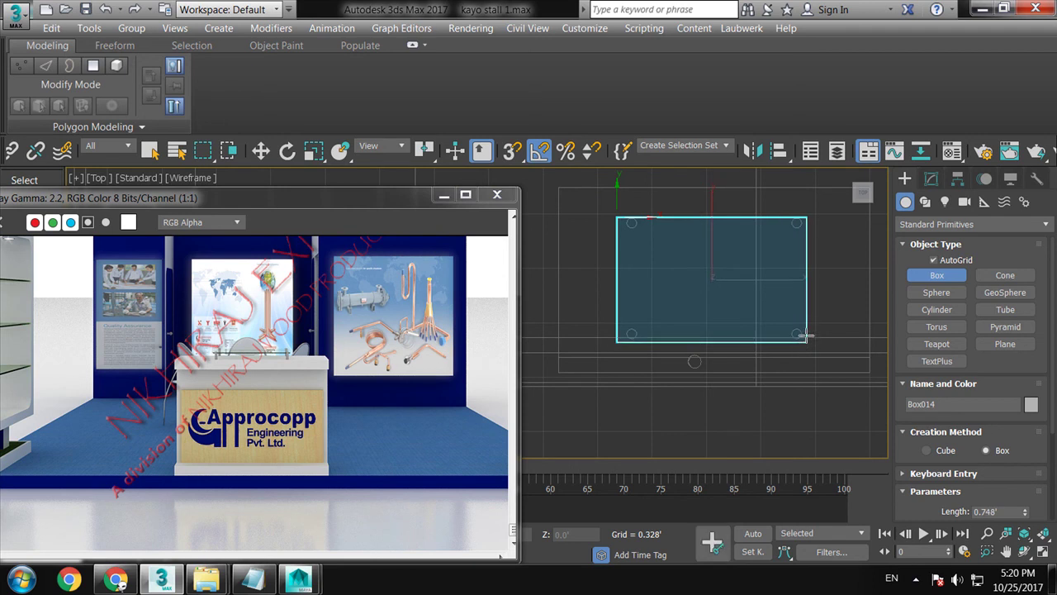
Move the new slab Box014 along Z so it rests on the post tops
key("w")
key("p")
scroll(749, 347, "up", 5)
scroll(716, 323, "up", 5)
middle_click_drag(715, 323, 662, 304)
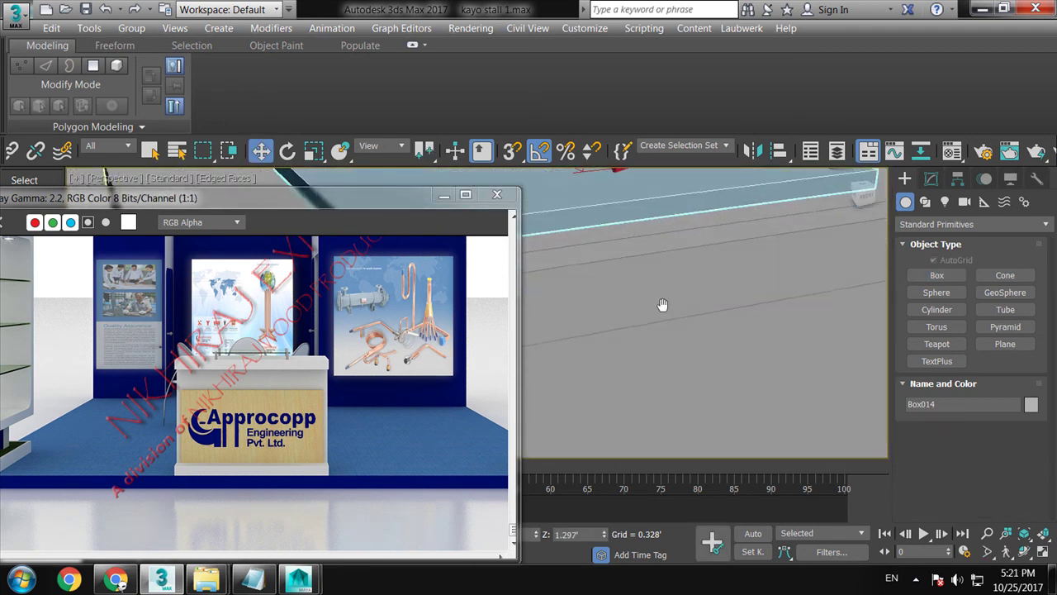
key("r")
scroll(662, 304, "down", 5)
key("z")
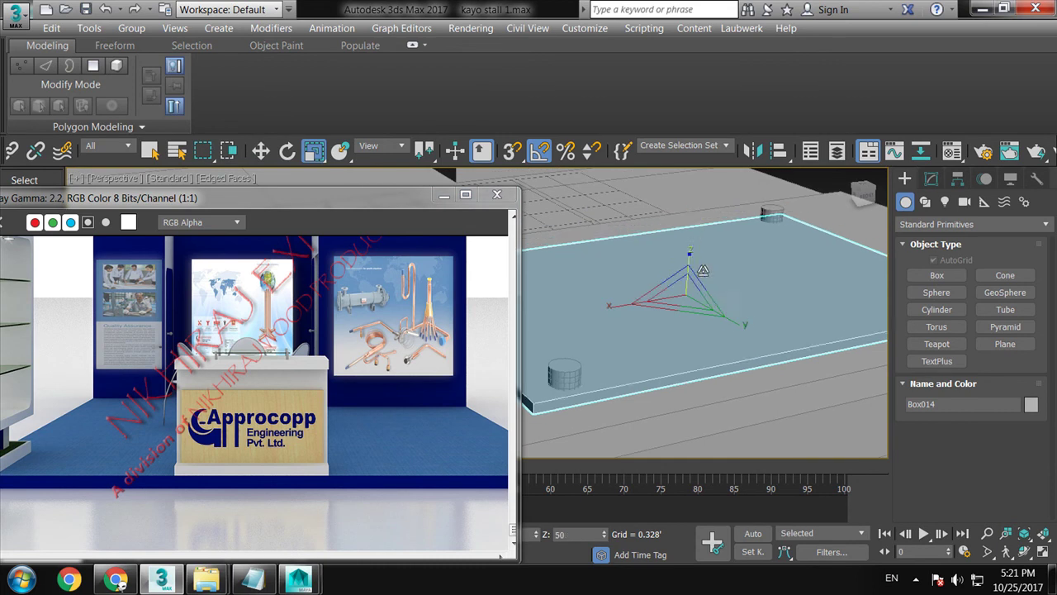
key("w")
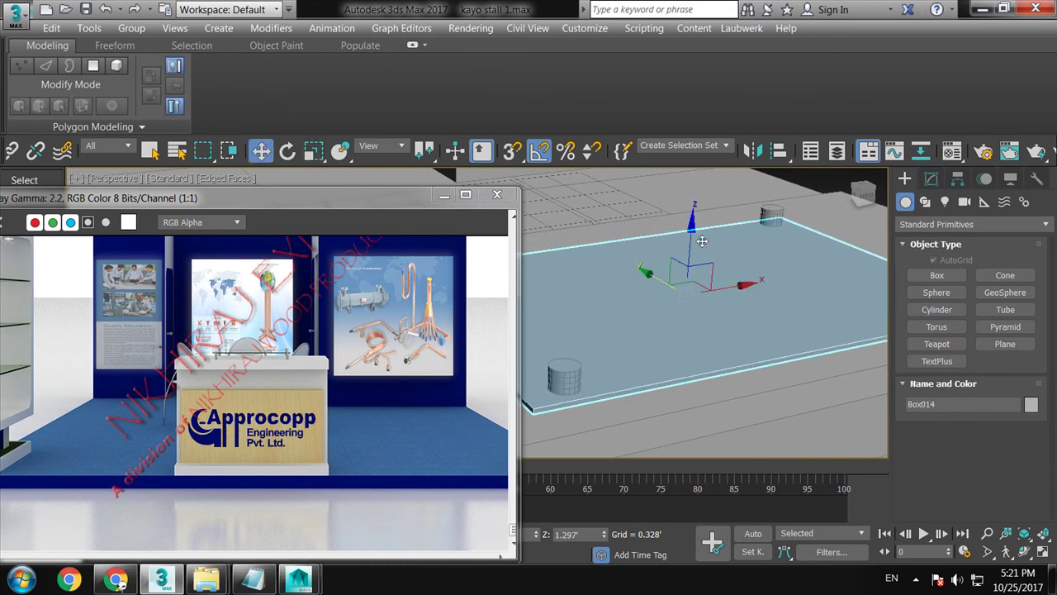
left_click_drag(700, 226, 701, 215)
scroll(700, 217, "down", 5)
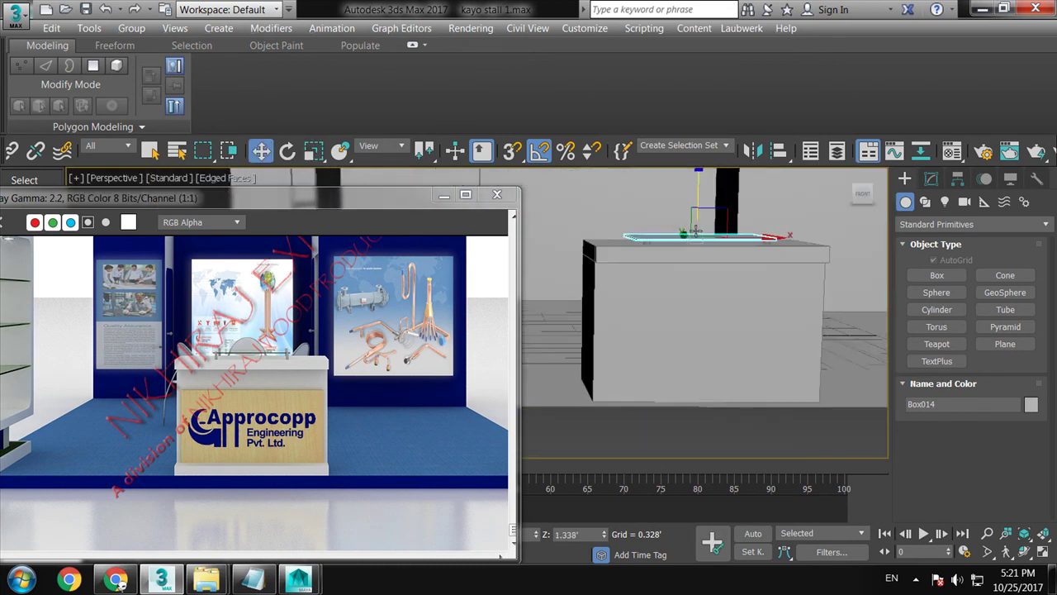
scroll(698, 248, "down", 3)
Select all 35 stall objects and assign them one grey object colour
key("ctrl+a")
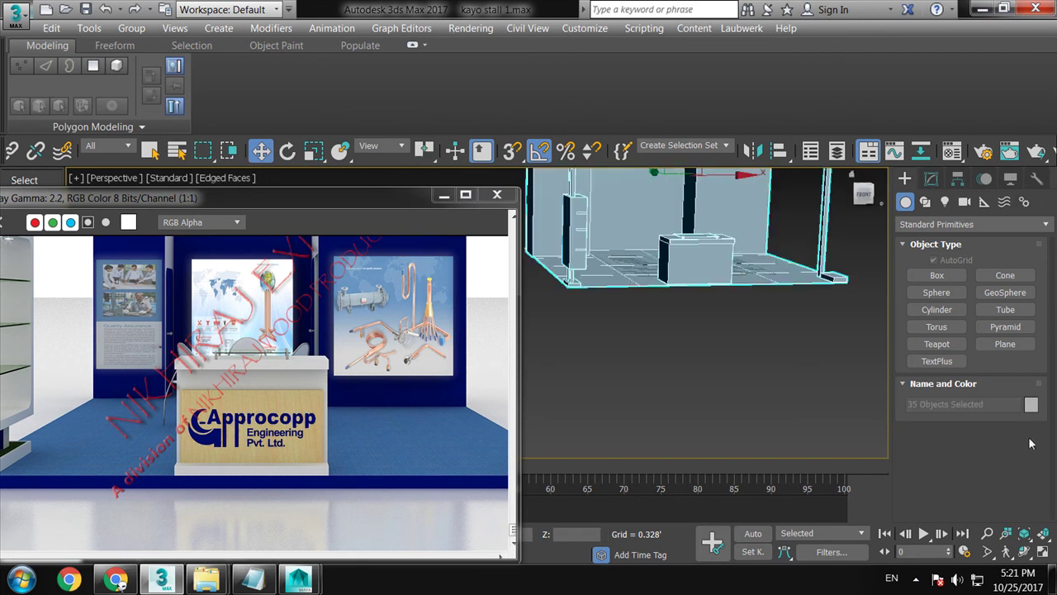
left_click(1032, 405)
left_click(645, 323)
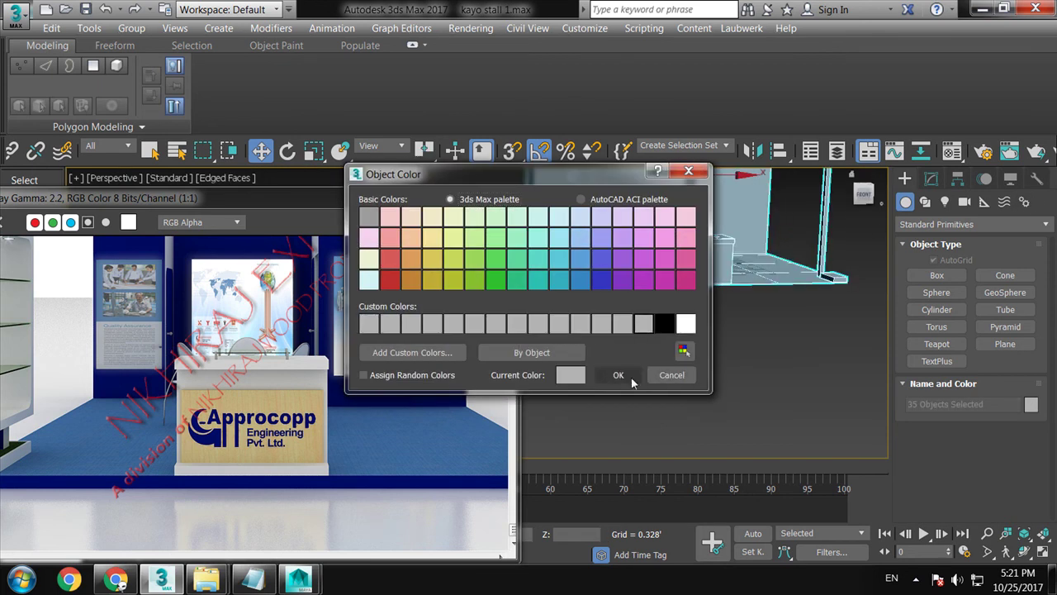
left_click(619, 375)
left_click(696, 400)
Compare the whole stall against the reference render, then select counter box Box013
scroll(341, 424, "up", 3)
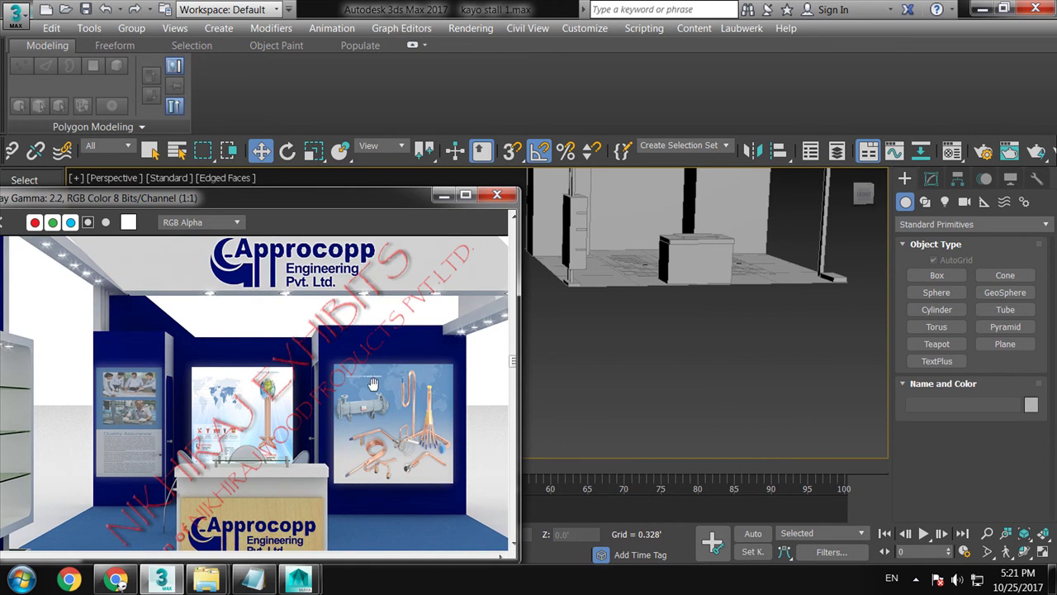
middle_click_drag(373, 384, 360, 405)
scroll(377, 399, "down", 1)
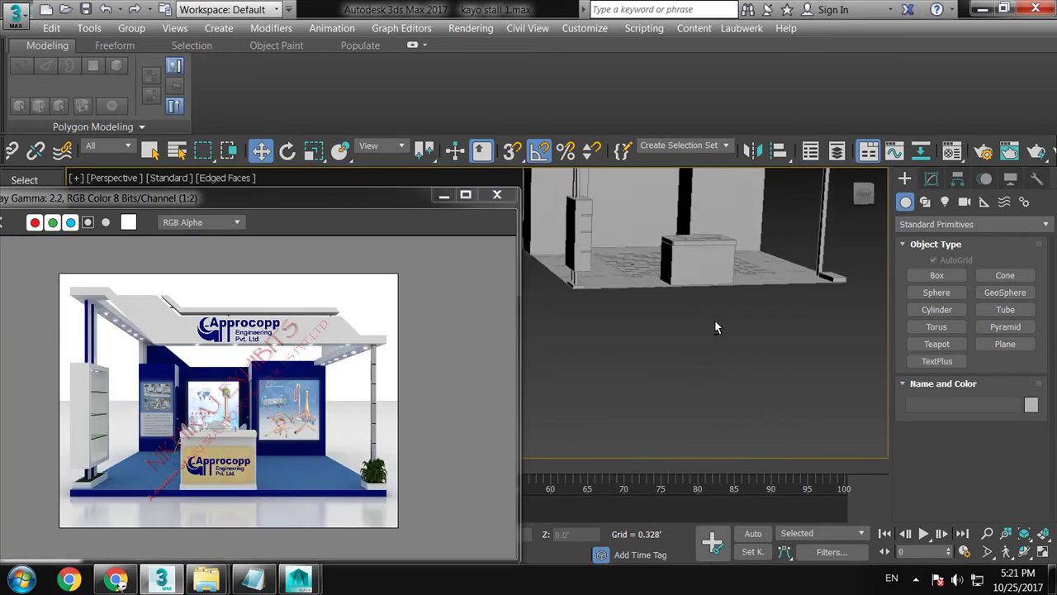
middle_click_drag(704, 387, 724, 461)
scroll(727, 344, "up", 2)
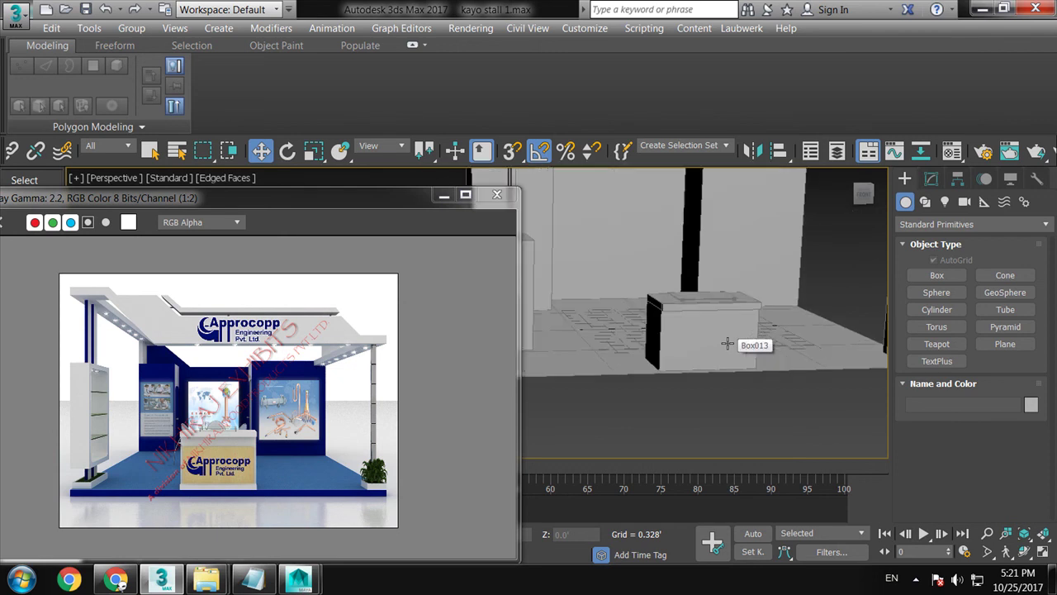
scroll(733, 348, "up", 1)
left_click(739, 351)
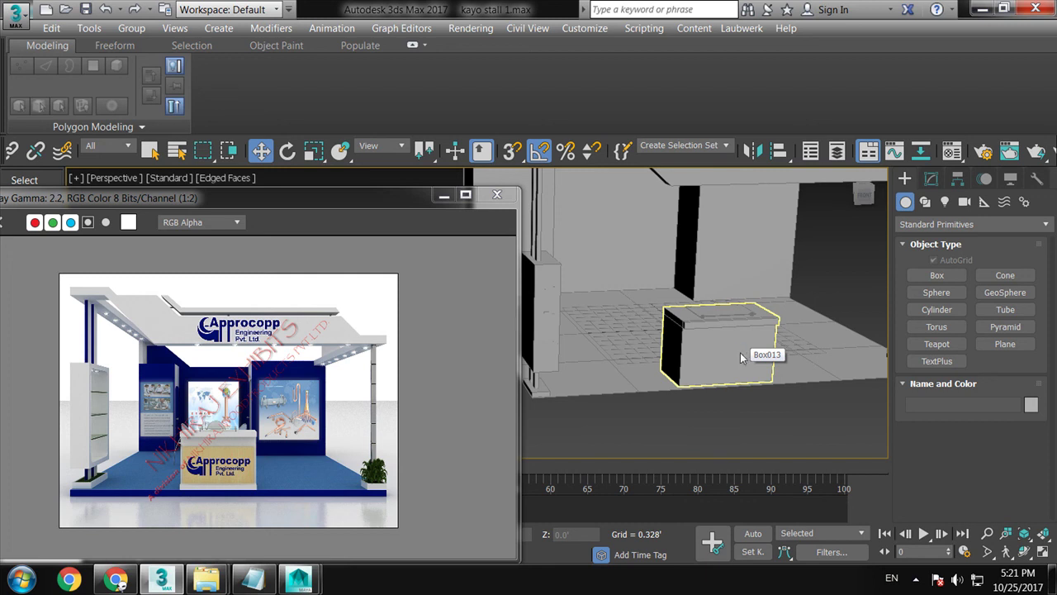
Select the ceiling downlight and Shift-drag it along X to clone it as Cylinder017
left_click(740, 351, "alt")
mouse_move(742, 304)
middle_mouse_down("alt")
mouse_move(767, 277)
mouse_move(653, 319)
mouse_move(744, 331)
middle_mouse_up("alt")
left_click(768, 277)
left_click(780, 389)
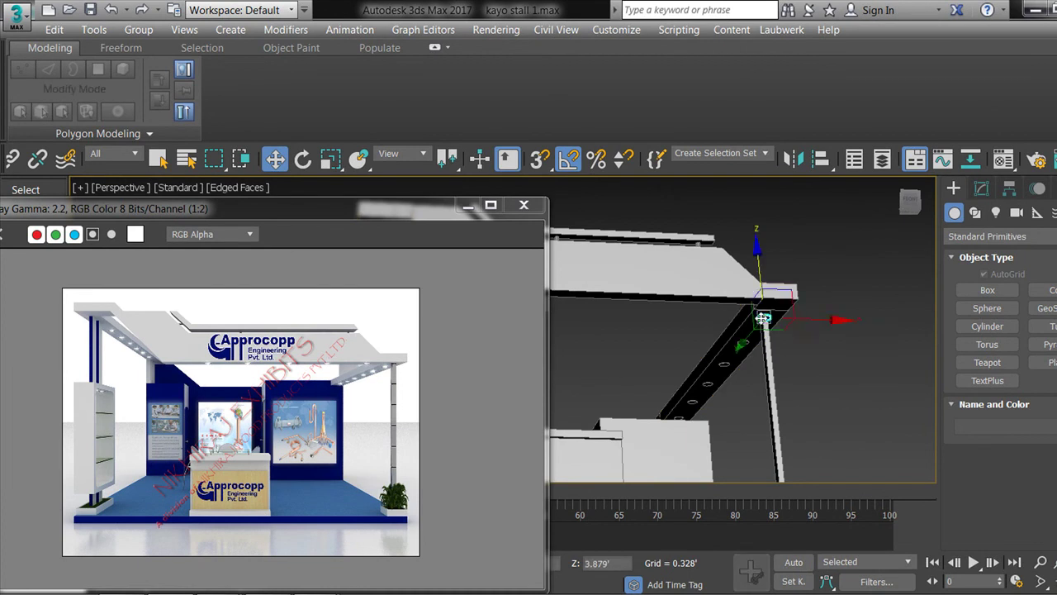
middle_click_drag(780, 388, 867, 334, "alt")
left_click_drag(906, 341, 670, 346, "shift")
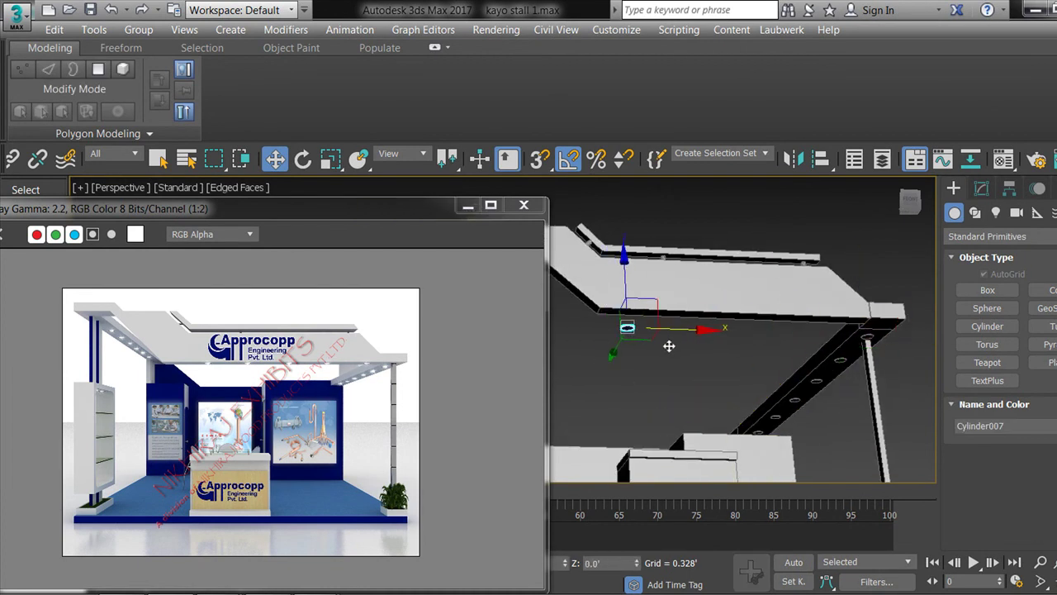
left_click(558, 374)
key("z")
Move the Cylinder017 copy onto the sloped ceiling panel
scroll(636, 370, "down", 5)
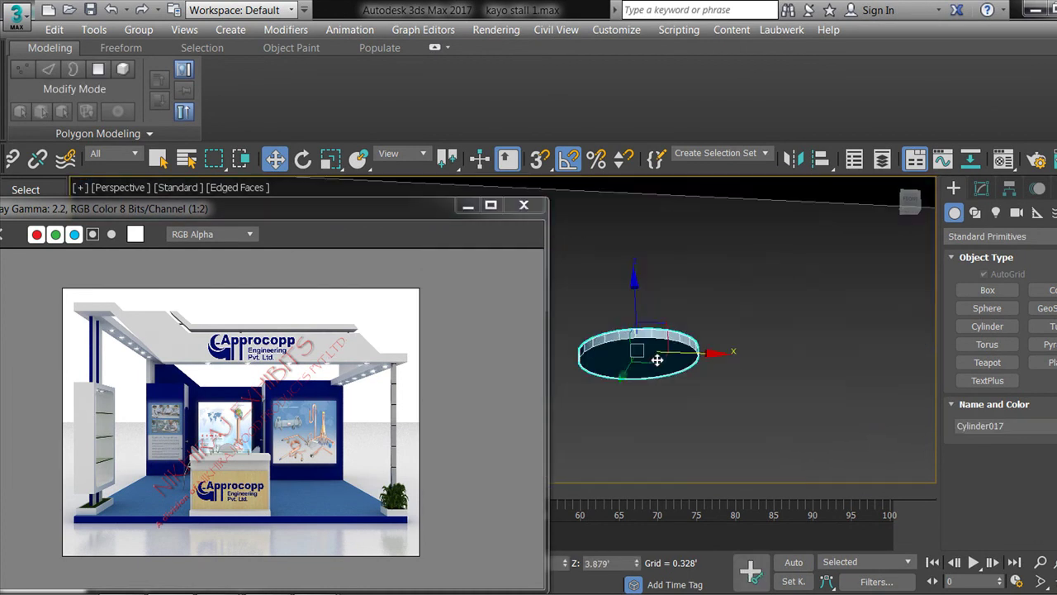
middle_click_drag(637, 370, 703, 329, "alt")
left_click(605, 400)
left_click_drag(641, 366, 781, 320)
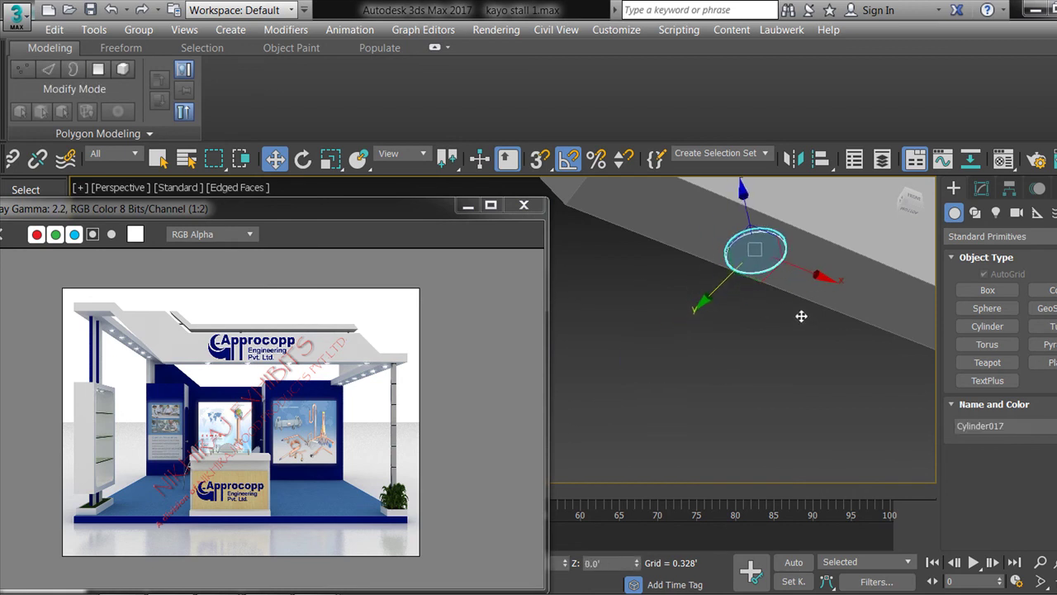
Shift-drag the downlight further along the panel to start another copy
key("z")
scroll(782, 320, "down", 5)
mouse_move(781, 321)
middle_mouse_down("alt")
mouse_move(695, 341)
mouse_move(646, 366)
mouse_move(649, 385)
mouse_move(675, 347)
middle_mouse_up("alt")
left_click_drag(674, 348, 786, 342, "shift")
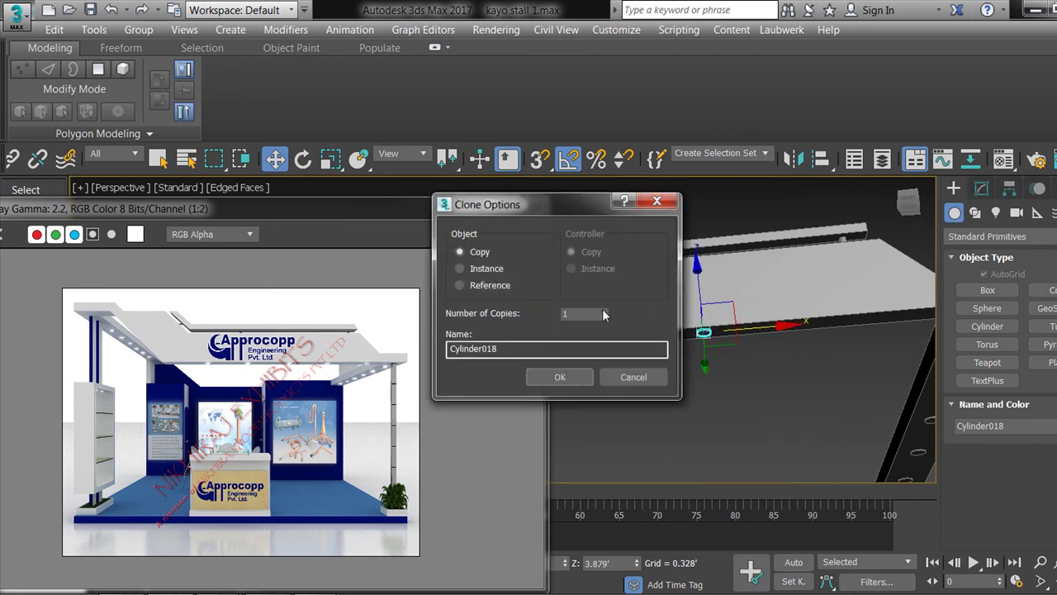
Confirm the next downlight copy and orbit the view round to the stall's back wall
left_click(560, 377)
mouse_move(746, 307)
middle_mouse_down("alt")
mouse_move(766, 304)
mouse_move(779, 333)
mouse_move(731, 331)
middle_mouse_up("alt")
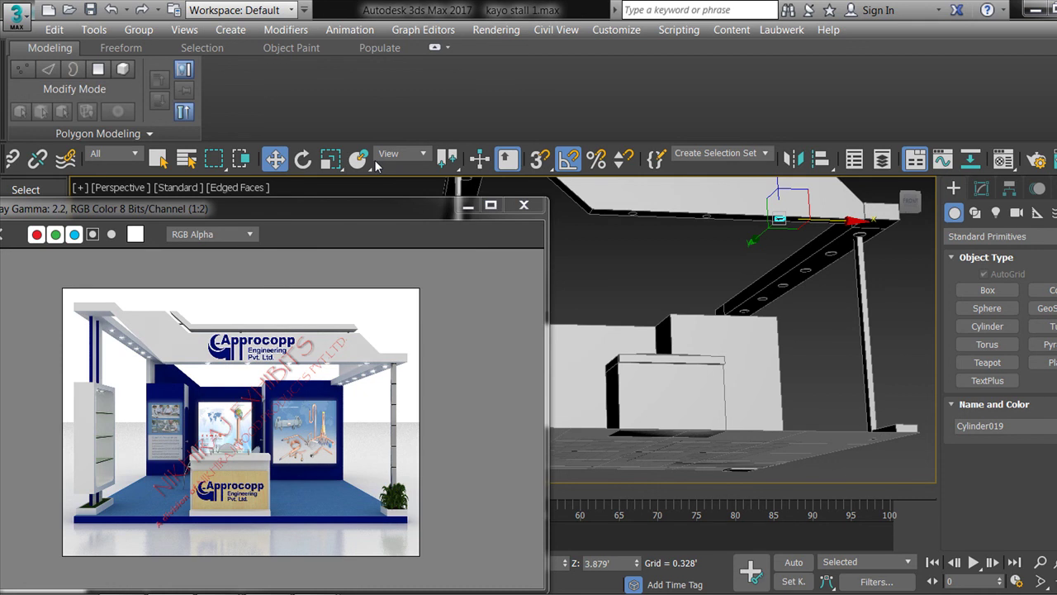
mouse_move(892, 369)
middle_mouse_down("alt")
mouse_move(826, 370)
mouse_move(790, 332)
mouse_move(750, 336)
middle_mouse_up("alt")
scroll(790, 332, "down", 5)
scroll(750, 336, "up", 3)
scroll(760, 396, "up", 2)
middle_click_drag(760, 396, 741, 381, "alt")
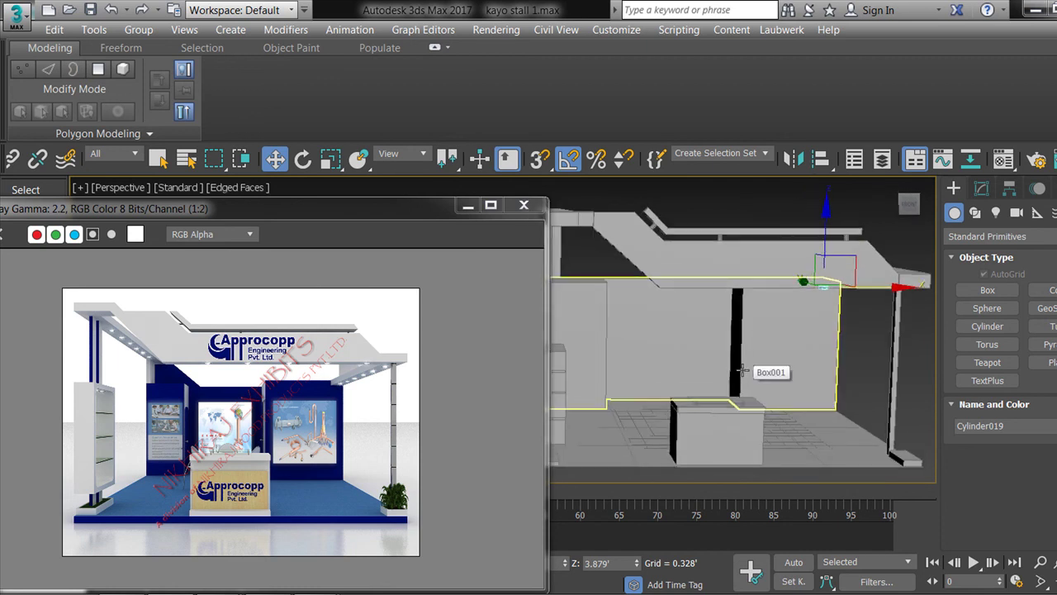
View the 4.jpg reference render full screen at 1:1, then minimize it
left_click(490, 205)
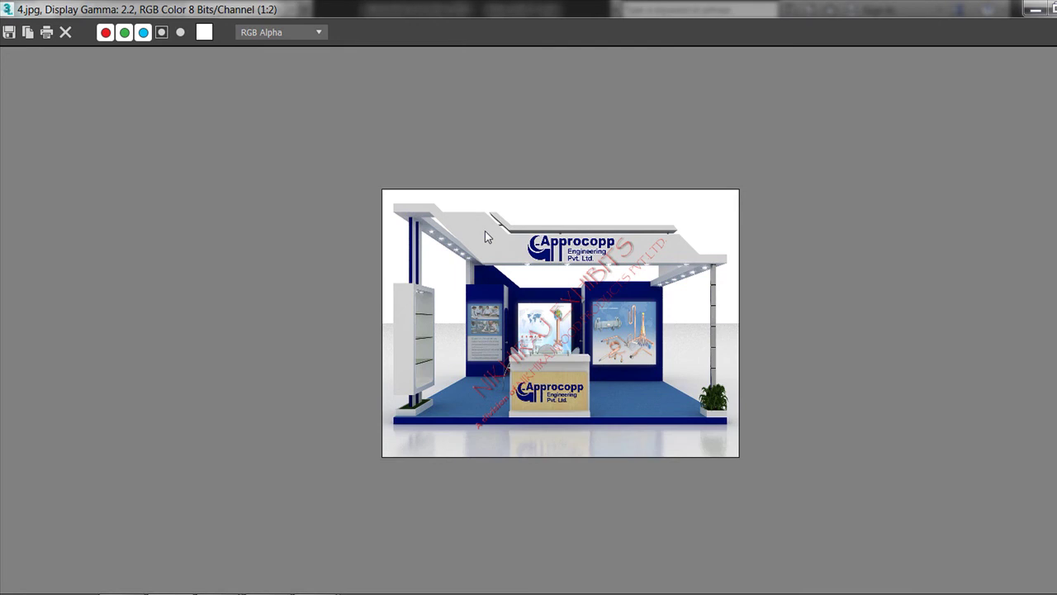
scroll(485, 395, "up", 1)
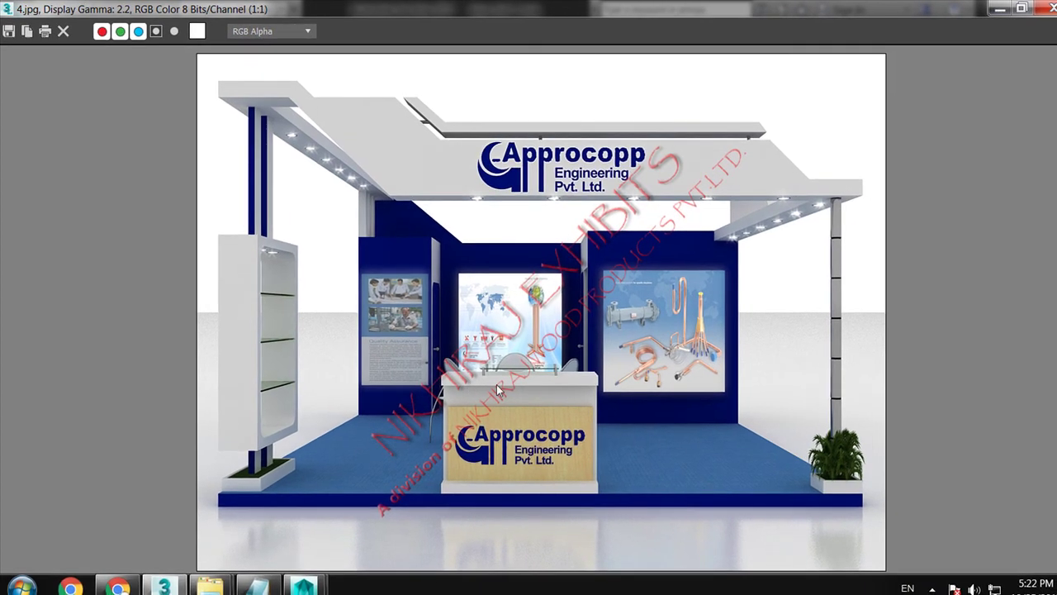
left_click(994, 12)
Orbit back to the stall and select the side bookshelf Box009
mouse_move(495, 289)
middle_mouse_down("alt")
mouse_move(685, 310)
mouse_move(631, 309)
mouse_move(696, 349)
mouse_move(325, 349)
middle_mouse_up("alt")
scroll(339, 315, "down", 5)
left_click(277, 290)
mouse_move(277, 291)
middle_mouse_down("alt")
mouse_move(366, 349)
mouse_move(321, 325)
mouse_move(355, 351)
middle_mouse_up("alt")
left_click(320, 324)
Nudge bookshelf Box009 slightly along X
scroll(355, 351, "up", 3)
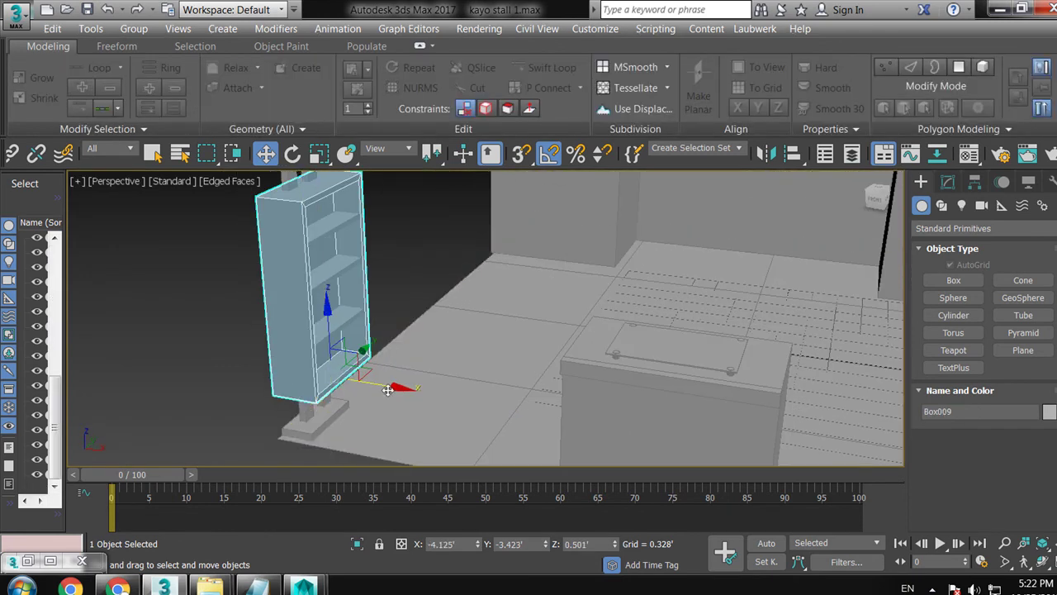
left_click_drag(388, 393, 402, 386)
scroll(480, 301, "down", 3)
mouse_move(402, 387)
middle_mouse_down("alt")
mouse_move(479, 301)
mouse_move(500, 324)
middle_mouse_up("alt")
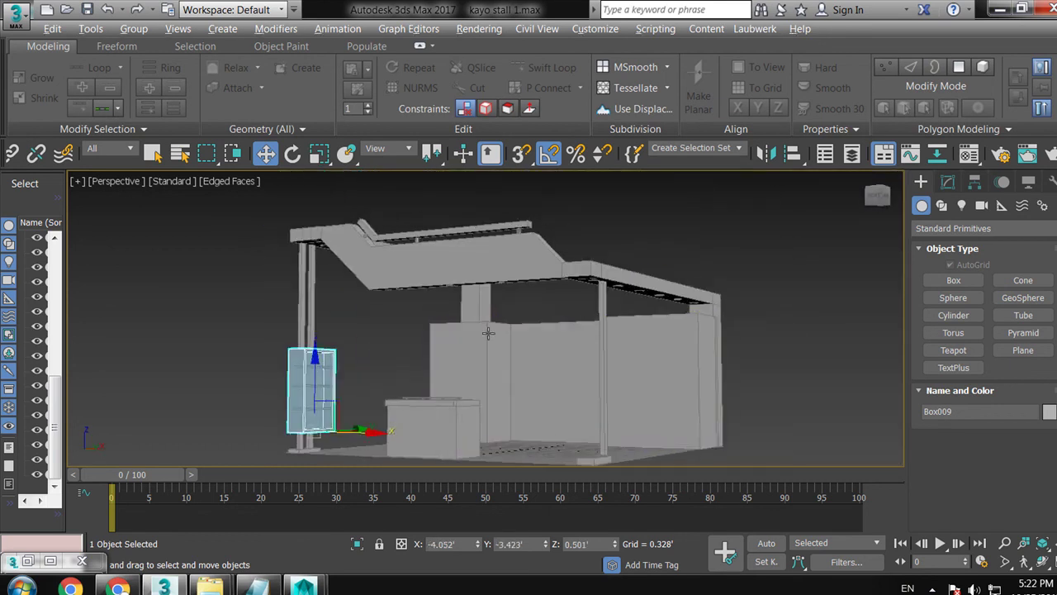
Shift-drag ceiling downlight Cylinder001 down along Z to copy it at shelf height
scroll(501, 324, "up", 4)
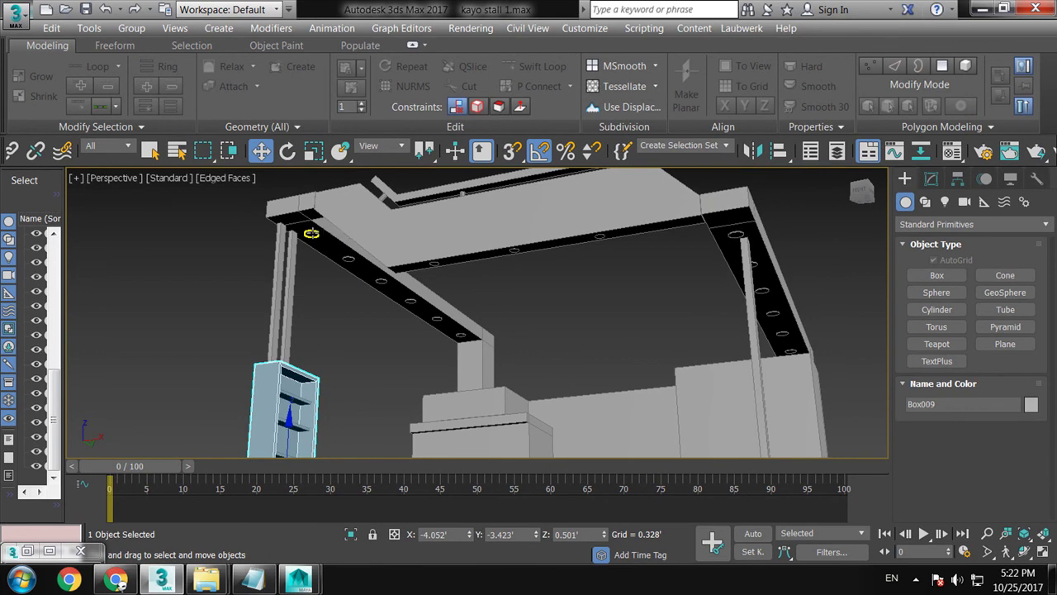
scroll(311, 233, "down", 5)
left_click(312, 234)
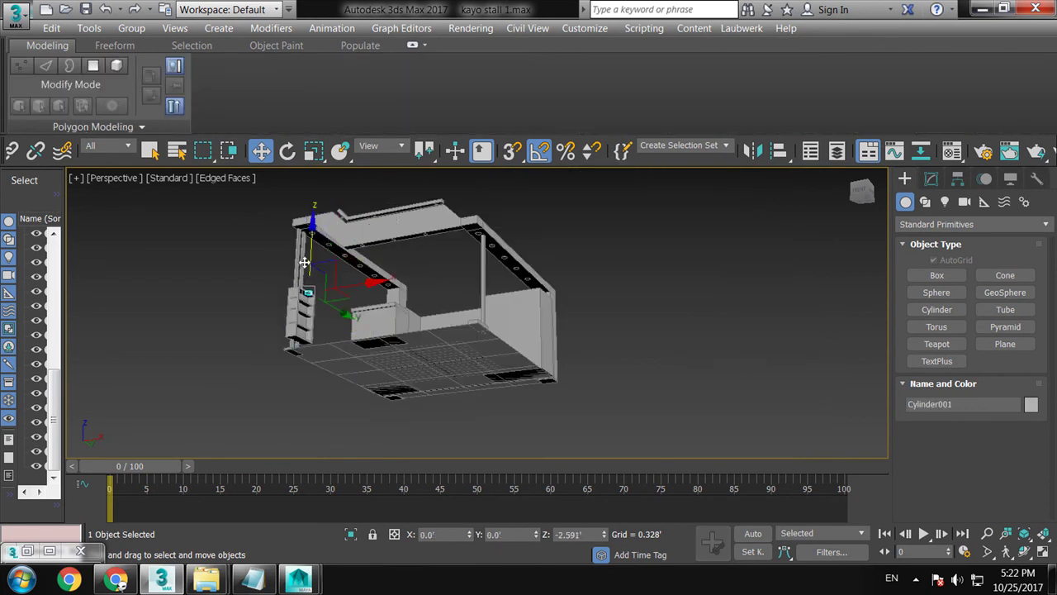
left_click_drag(313, 199, 291, 355, "shift")
Create the downlight copy Cylinder020 and zoom in on the bookshelf top
left_click(531, 353)
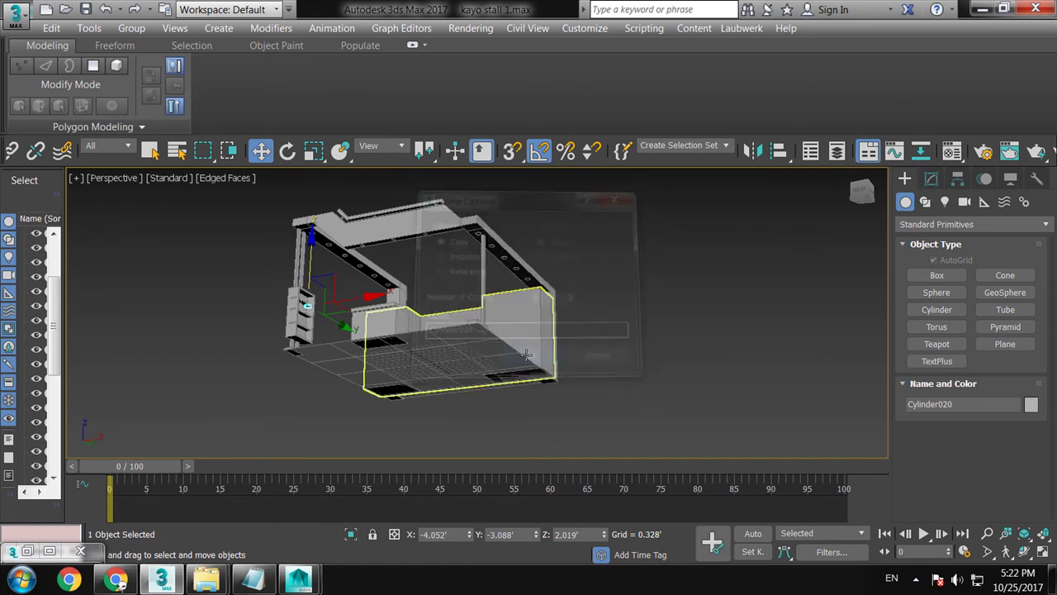
scroll(508, 336, "up", 5)
scroll(508, 337, "down", 2)
scroll(528, 347, "down", 2)
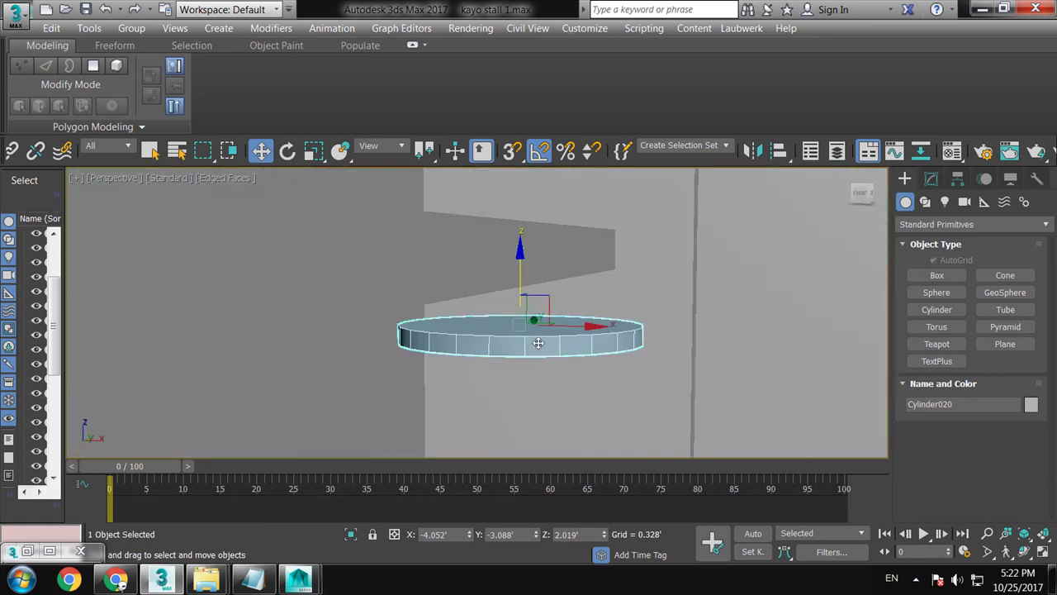
scroll(537, 344, "down", 2)
scroll(537, 342, "down", 2)
scroll(538, 342, "up", 4)
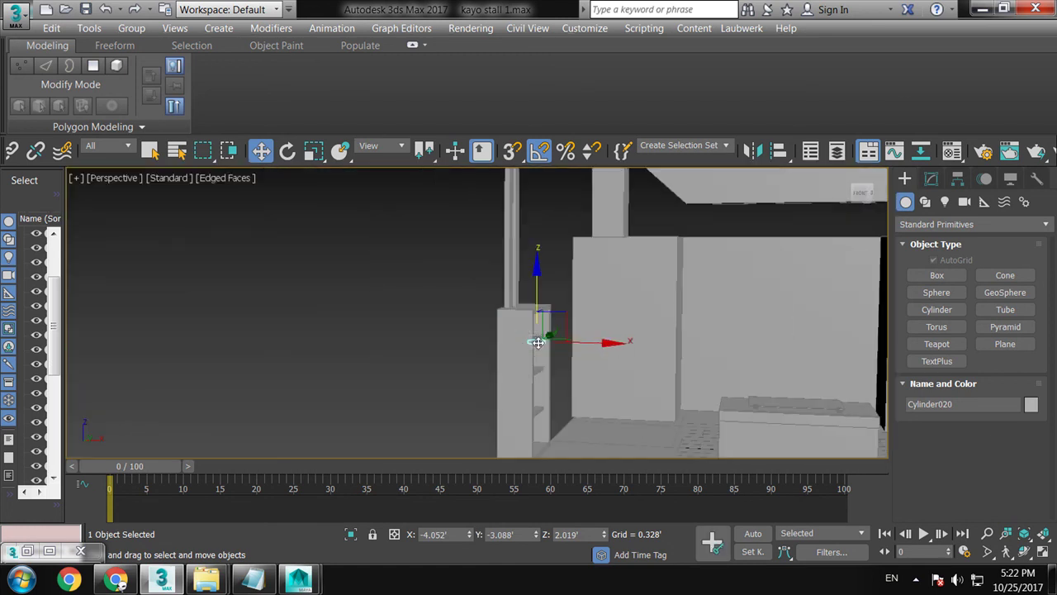
scroll(650, 314, "down", 1)
scroll(510, 314, "down", 3)
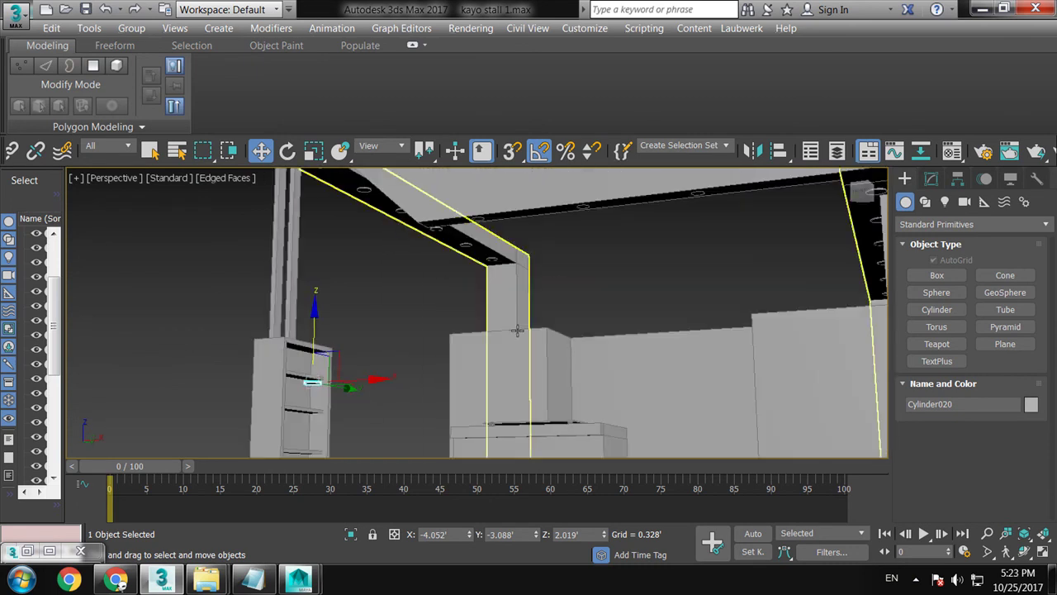
scroll(385, 354, "up", 4)
middle_click_drag(385, 354, 528, 330)
scroll(245, 349, "up", 5)
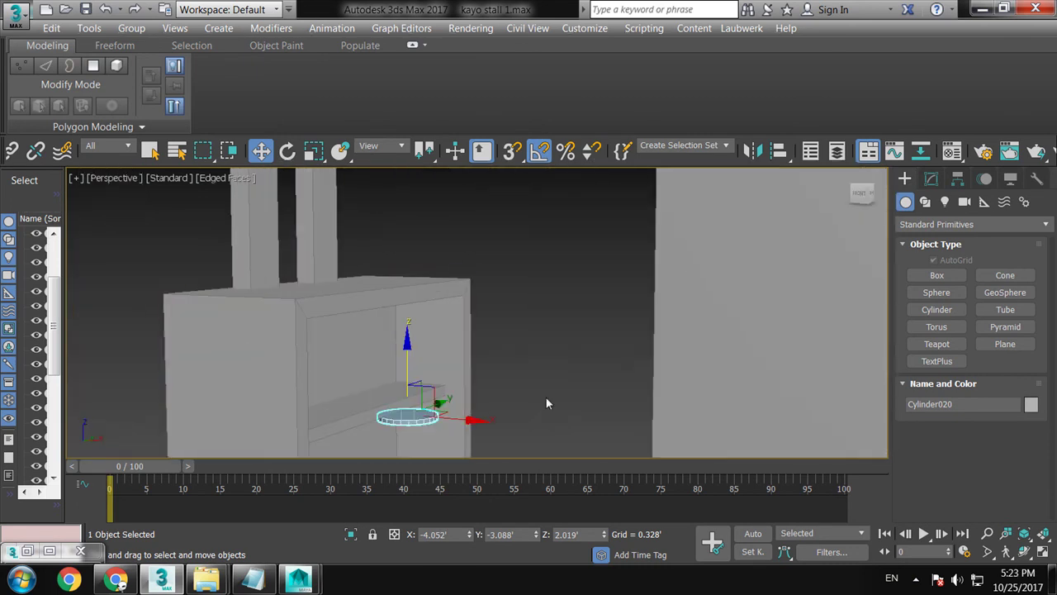
Scale Cylinder020 down and move it up under the bookshelf's top shelf
key("r")
key("r")
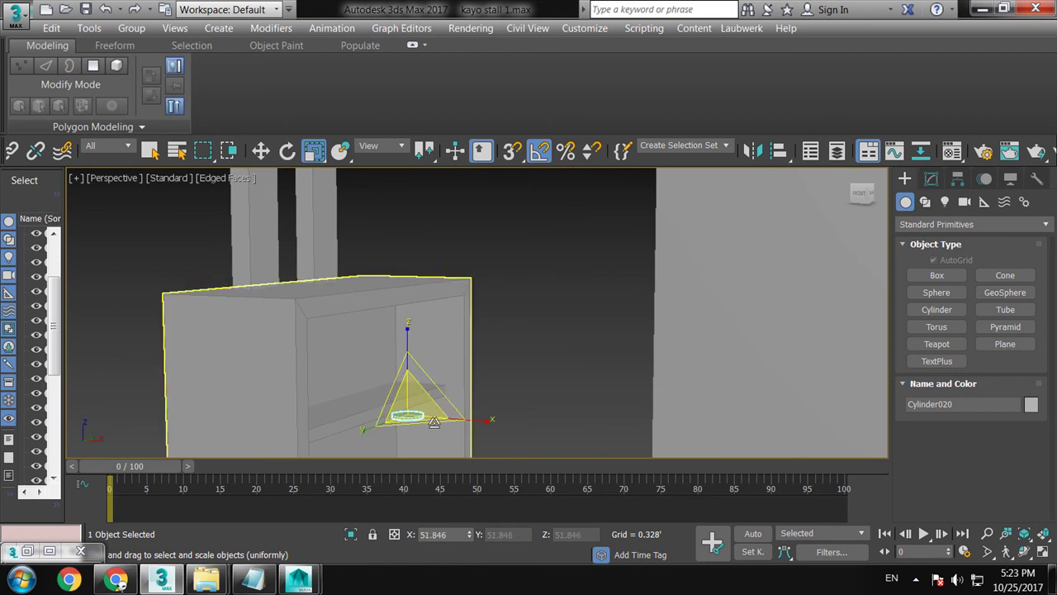
key("w")
left_click_drag(474, 420, 406, 404)
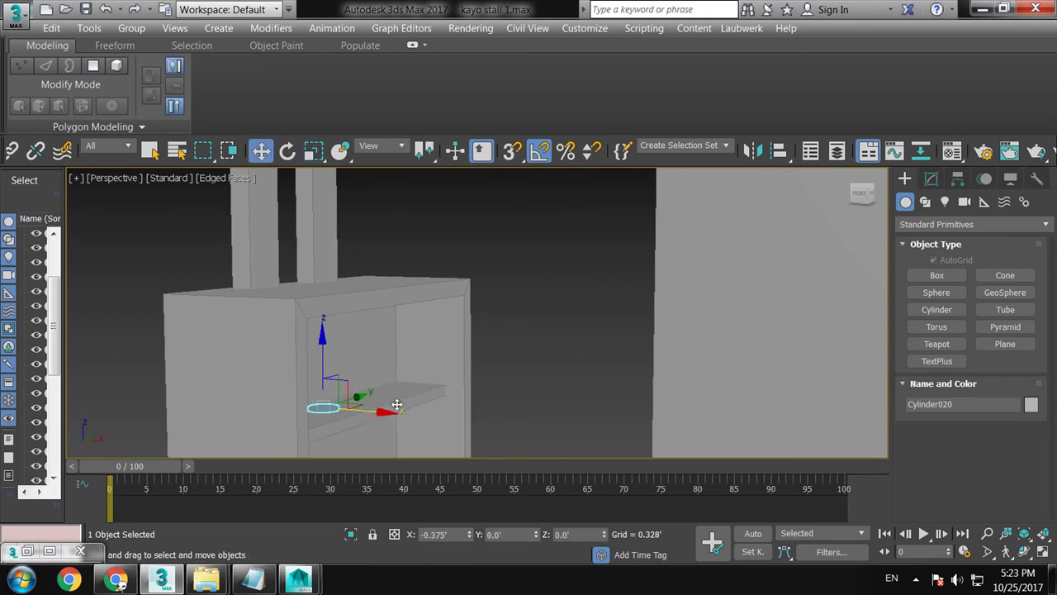
left_click_drag(340, 364, 328, 245)
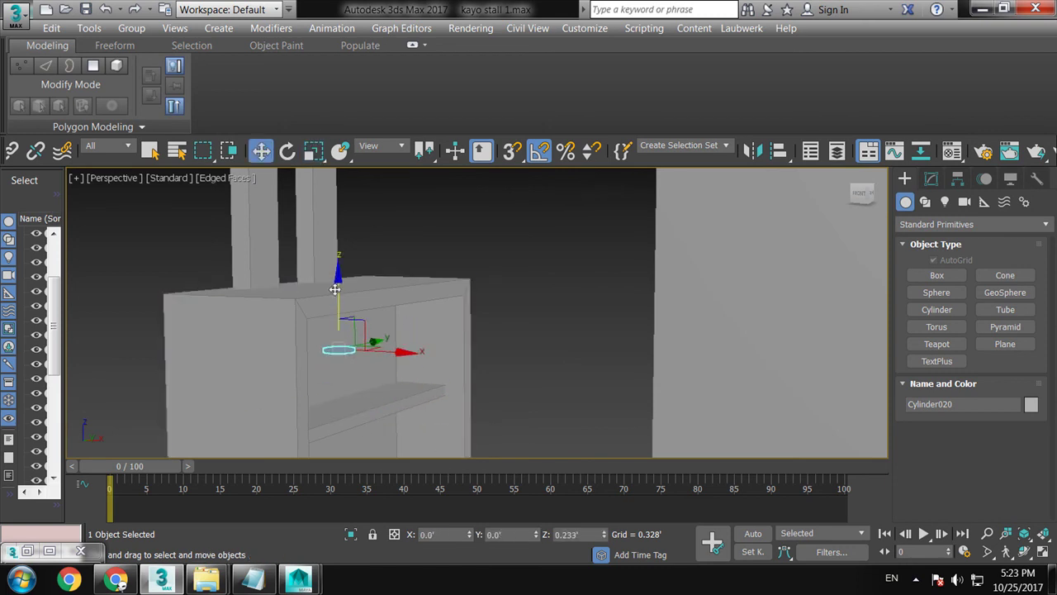
middle_click_drag(329, 246, 319, 252, "alt")
scroll(341, 289, "up", 3)
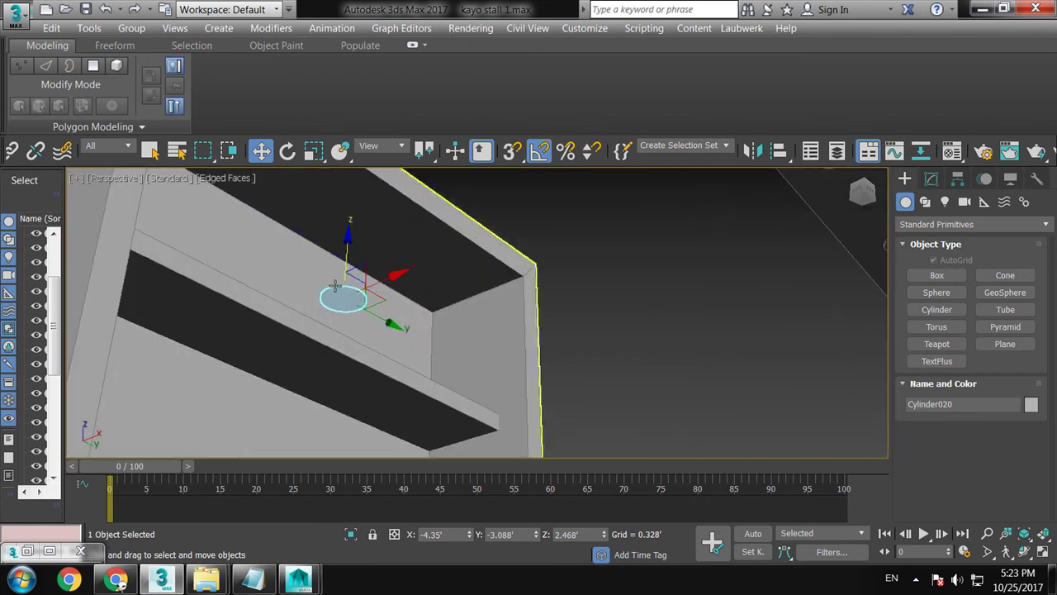
left_click_drag(469, 273, 465, 273)
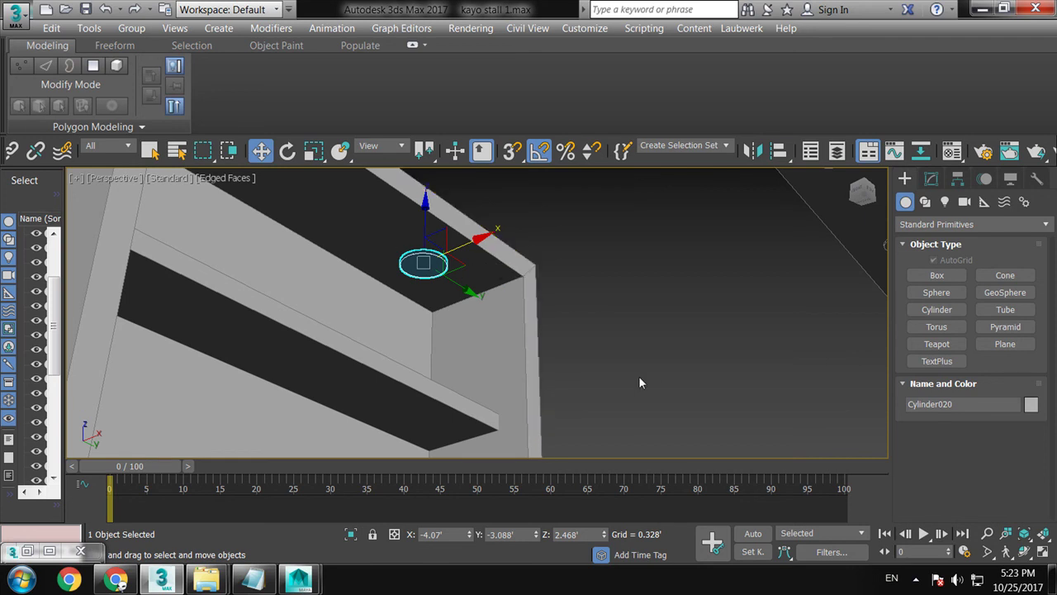
mouse_move(638, 383)
middle_mouse_down("alt")
mouse_move(590, 359)
mouse_move(543, 379)
middle_mouse_up("alt")
Copy the shelf downlight sideways along the shelf top as Cylinder021
left_click_drag(533, 304, 357, 291, "shift")
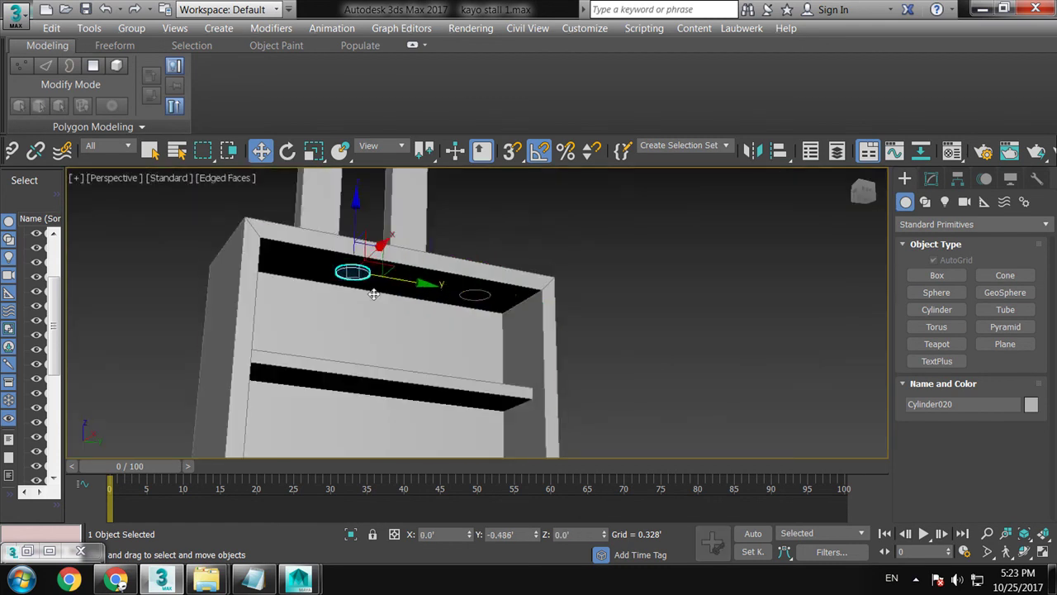
left_click(531, 357)
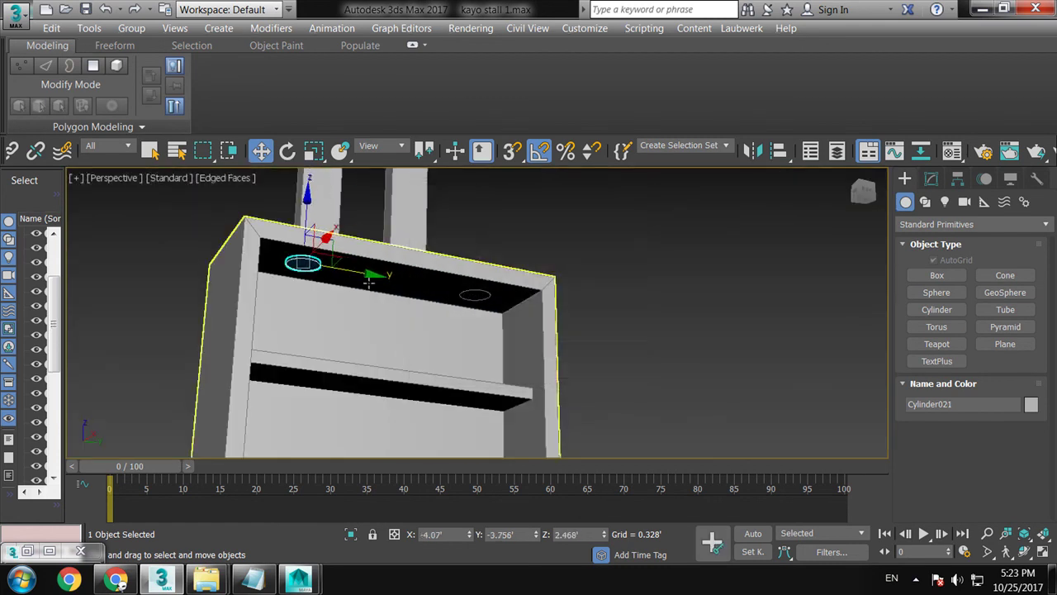
scroll(362, 274, "down", 3)
scroll(477, 333, "down", 3)
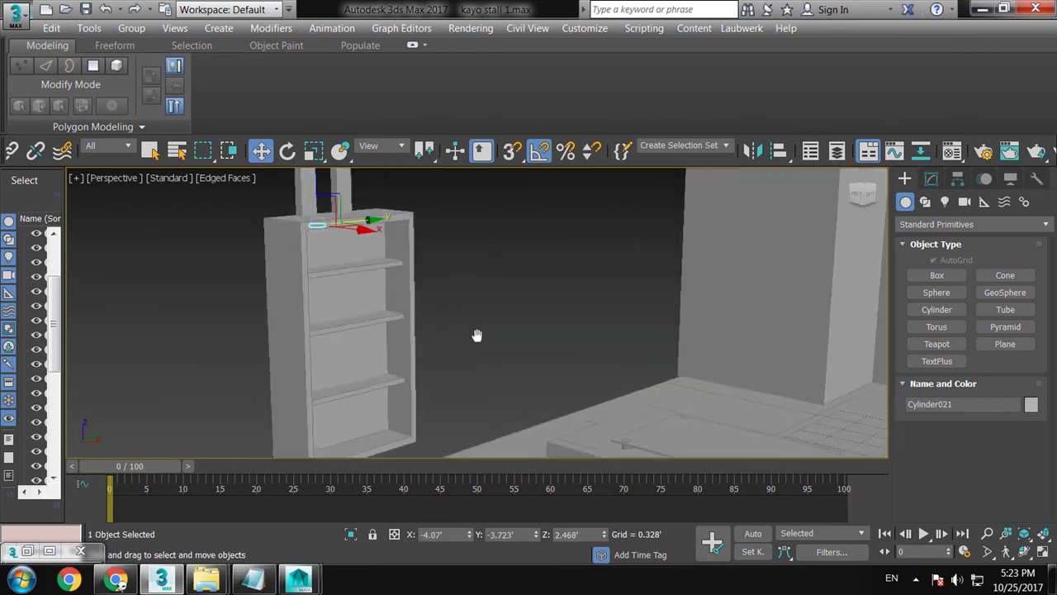
scroll(452, 343, "down", 2)
scroll(520, 363, "down", 5)
Orbit around the whole stall and restore the 4.jpg reference render
middle_click_drag(570, 363, 664, 330, "alt")
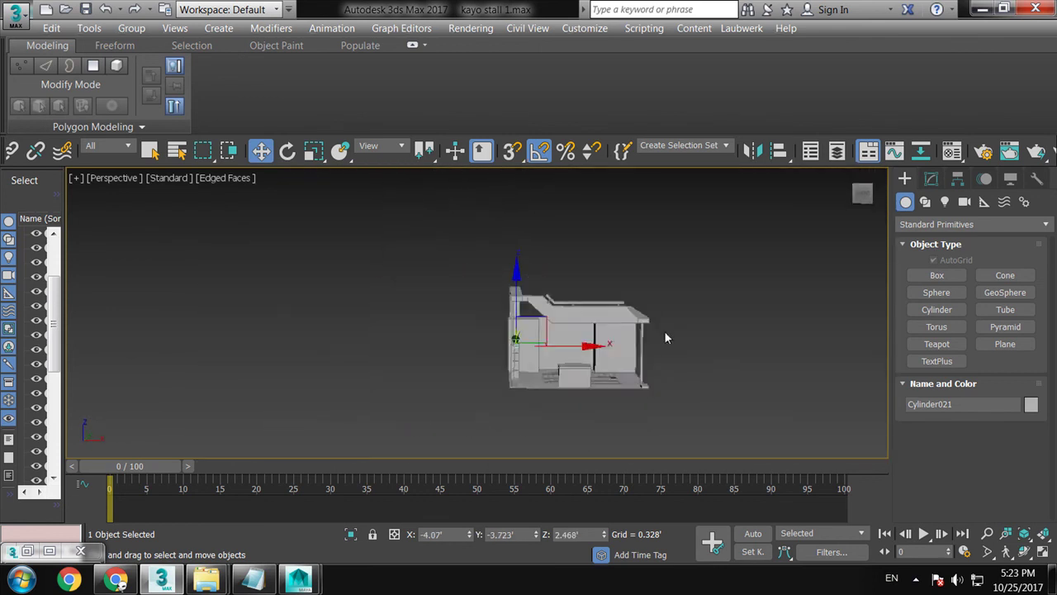
scroll(483, 353, "up", 5)
middle_click_drag(483, 354, 611, 336, "alt")
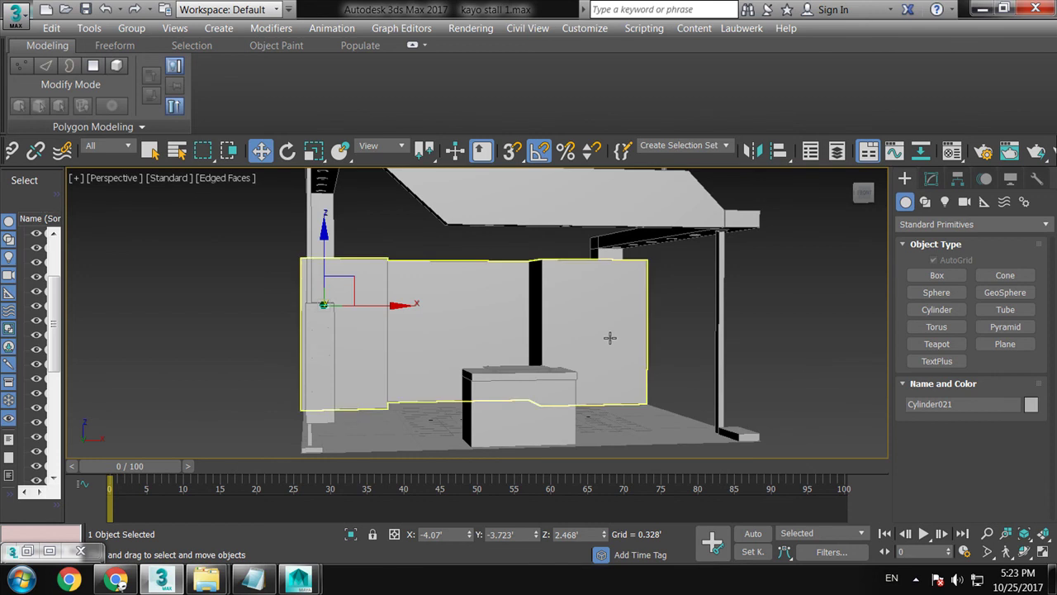
left_click(24, 552)
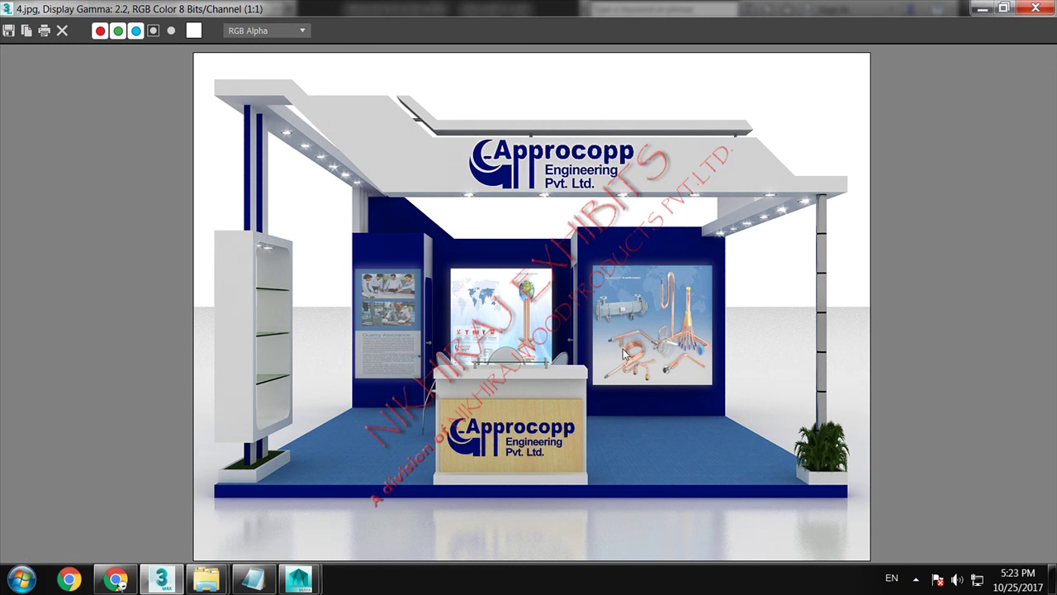
Shrink the 4.jpg reference render window and minimize it
left_click(1007, 12)
mouse_move(379, 194)
left_mouse_down()
mouse_move(623, 375)
mouse_move(557, 231)
left_mouse_up()
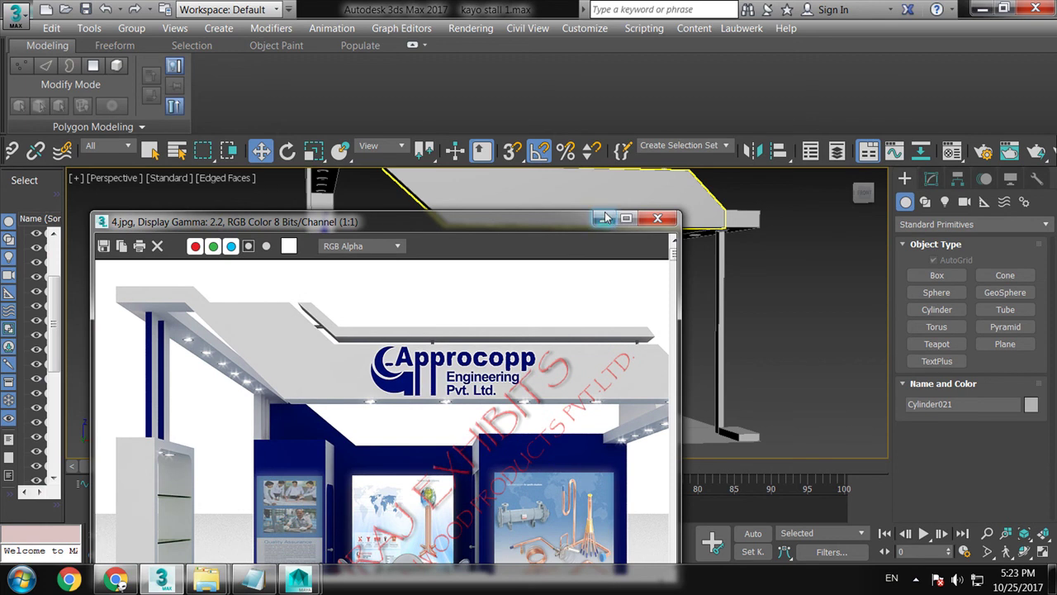
left_click(606, 217)
Select back-wall box Box001 and zoom in on its top beside the roof beam
scroll(540, 306, "up", 5)
left_click(553, 349)
mouse_move(552, 349)
middle_mouse_down()
mouse_move(575, 369)
mouse_move(550, 366)
mouse_move(559, 443)
mouse_move(569, 325)
middle_mouse_up()
scroll(550, 366, "up", 3)
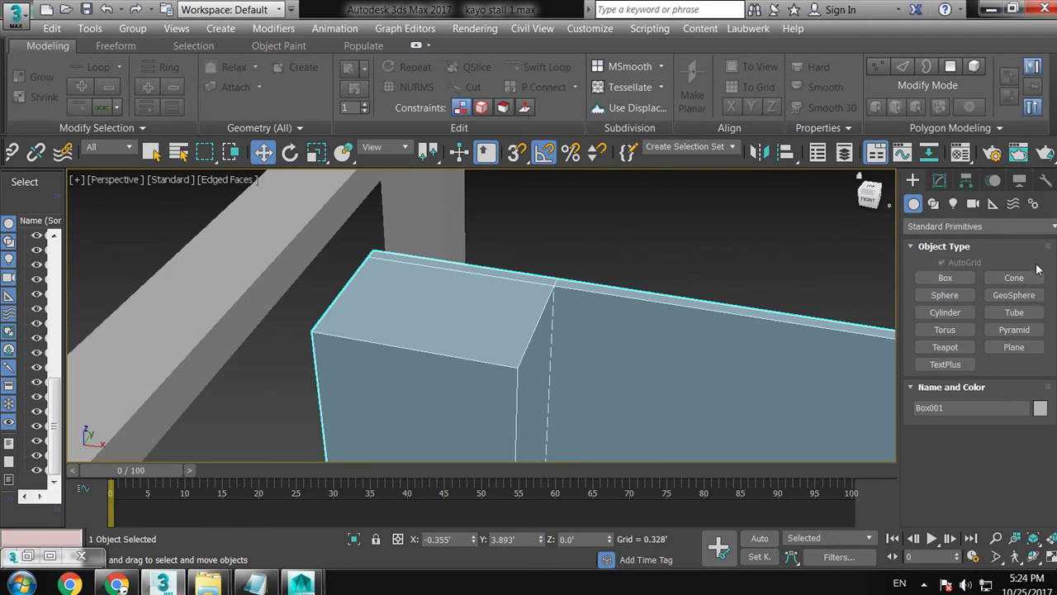
Add two Swift Loop edge loops across Box001
left_click(939, 179)
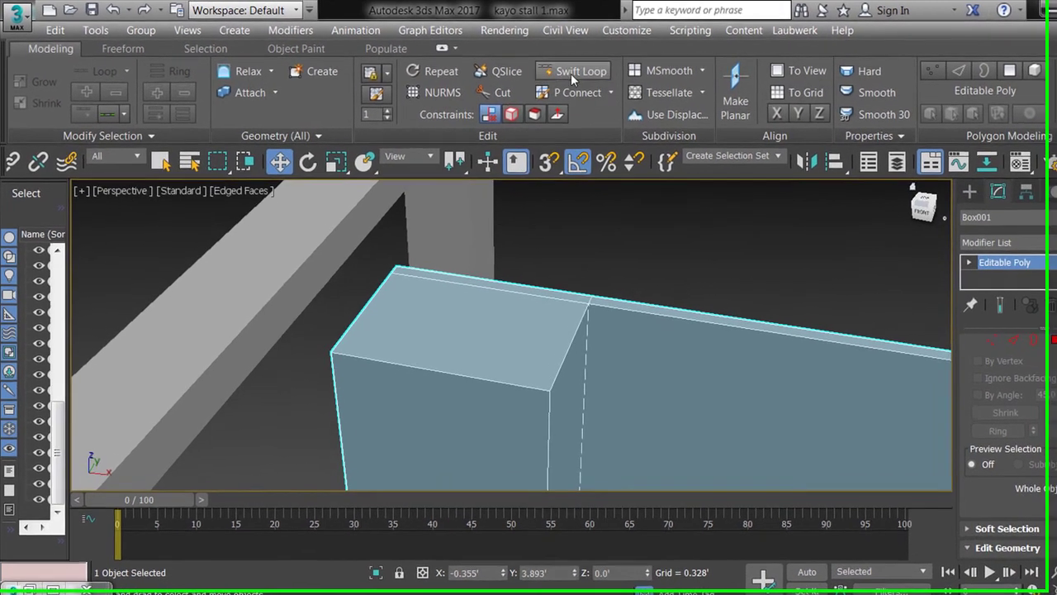
left_click(547, 67)
left_click(496, 288)
left_click(735, 331)
middle_click_drag(735, 330, 736, 293, "alt")
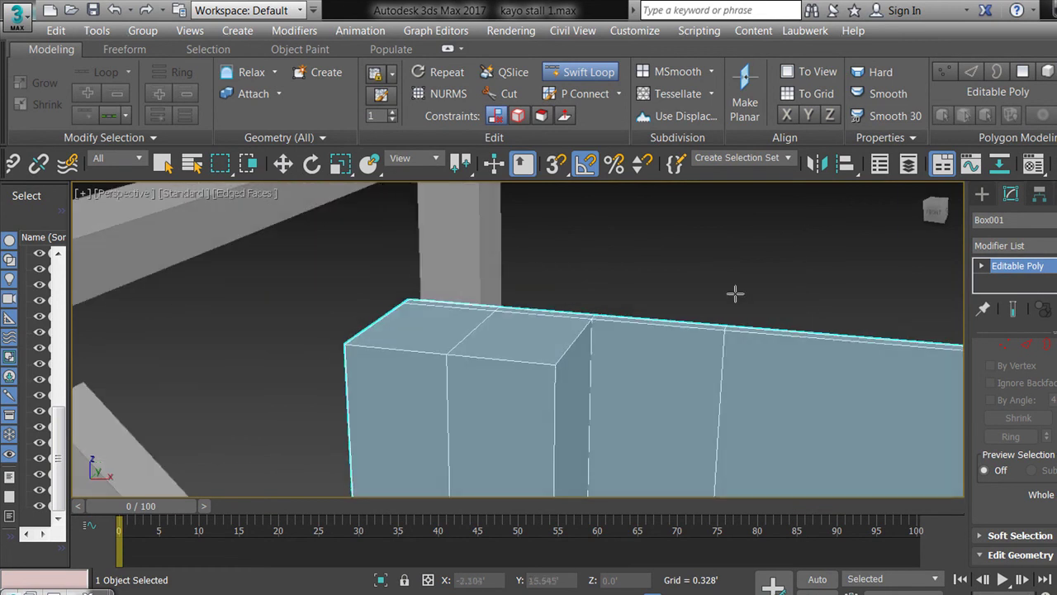
right_click(736, 293)
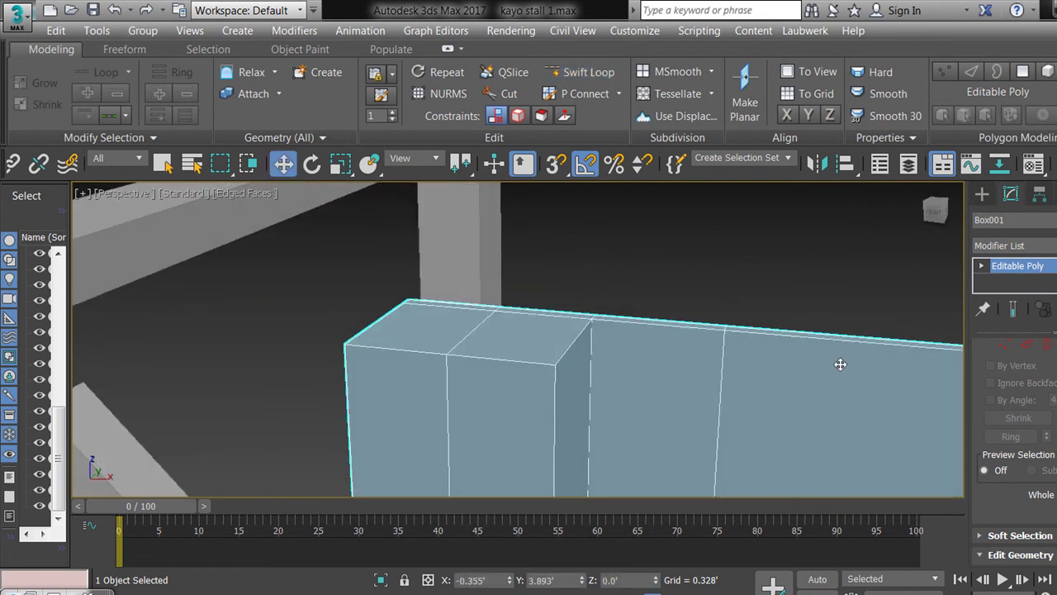
At polygon level, select the two top faces between the new loops
key("4")
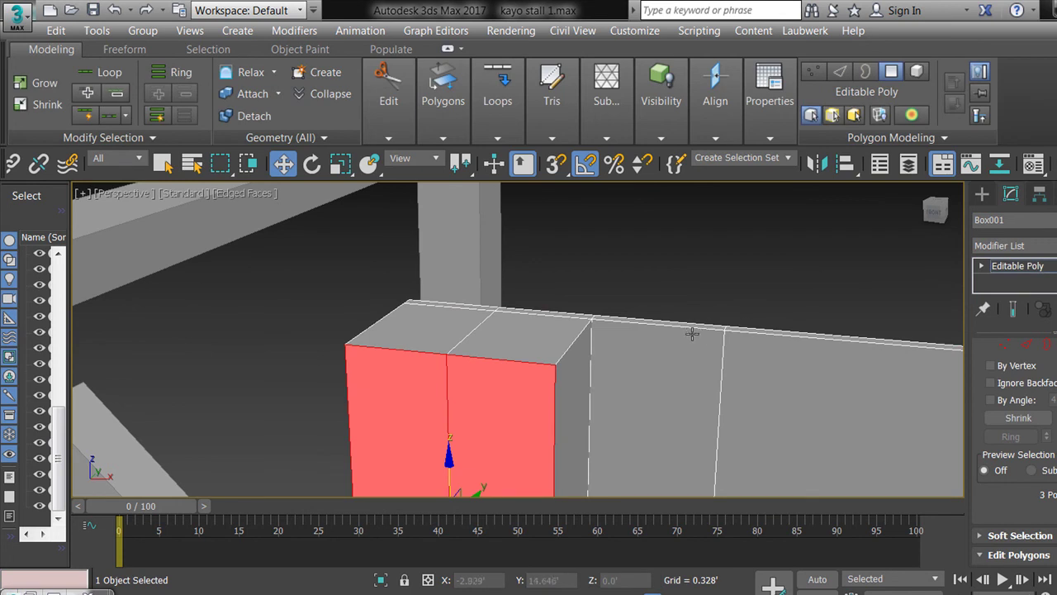
key("2")
left_click(617, 319)
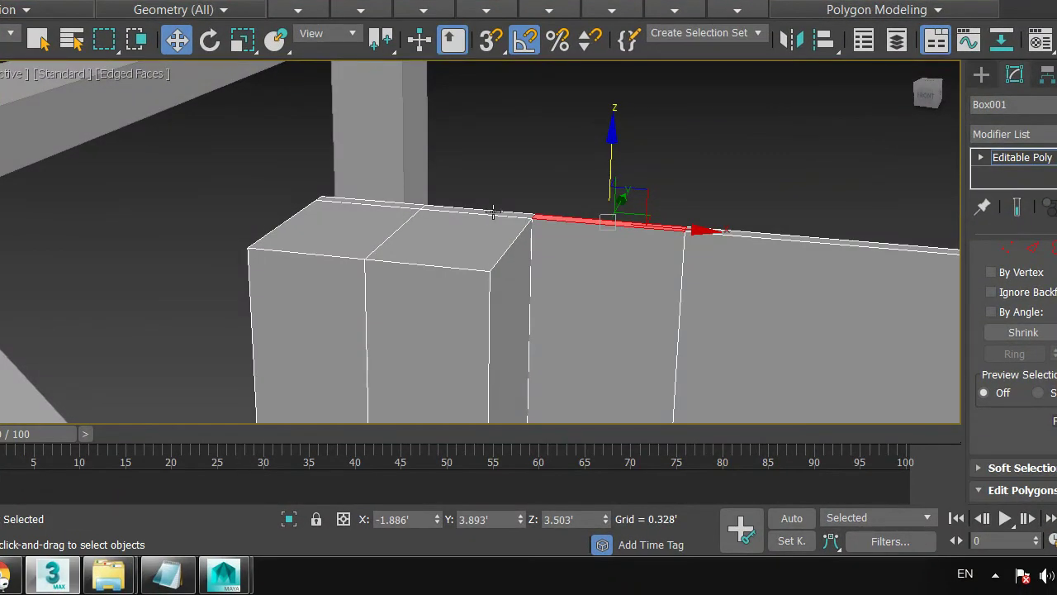
left_click(493, 212, "ctrl")
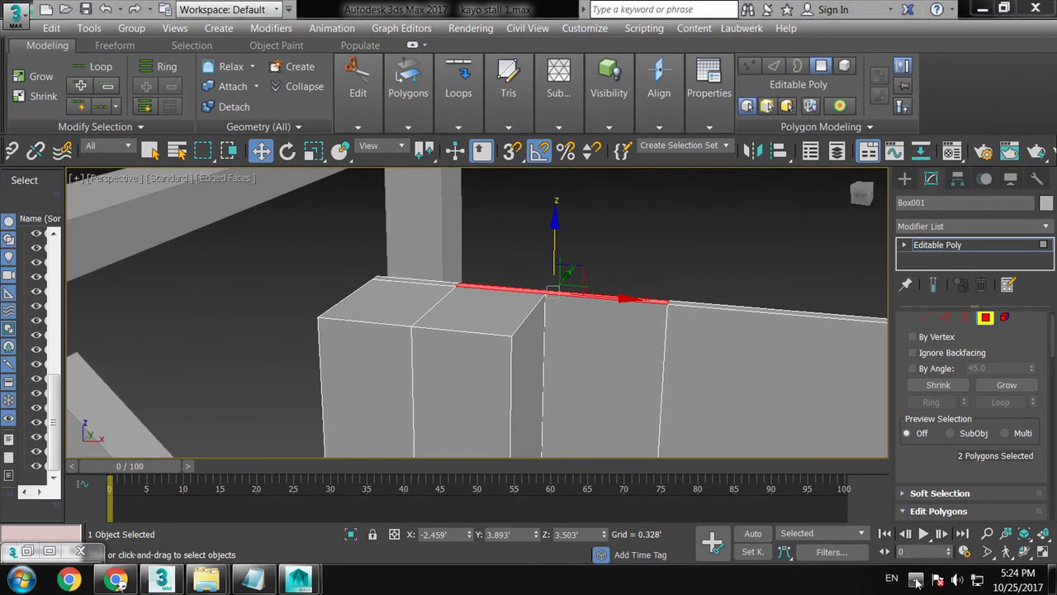
left_click(917, 581)
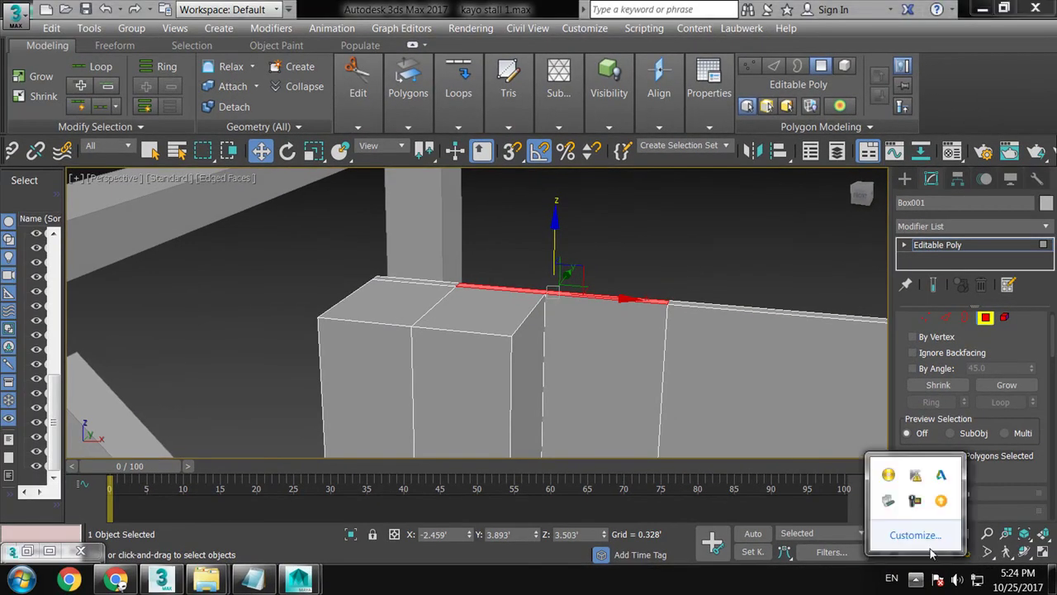
left_click(918, 506)
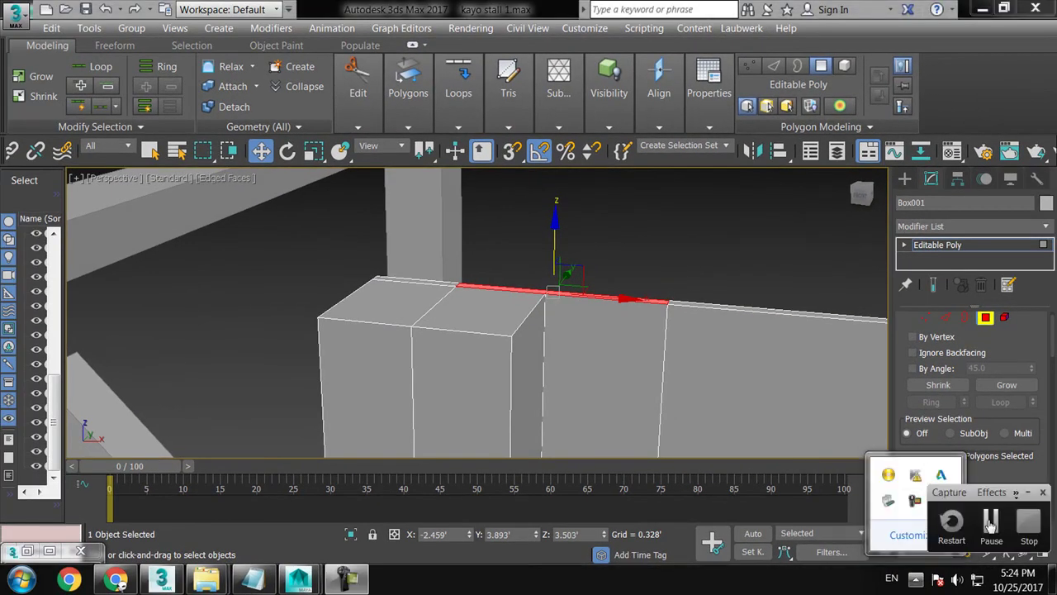
left_click(991, 524)
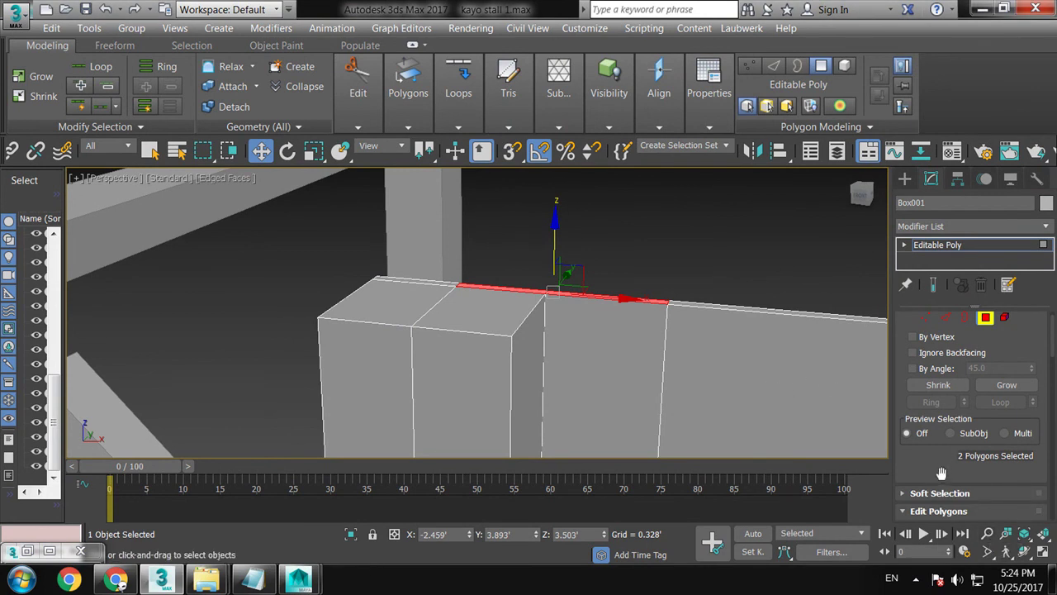
Extrude the two selected top faces upward by 0.942'
left_click_drag(942, 472, 945, 367)
left_click(961, 441)
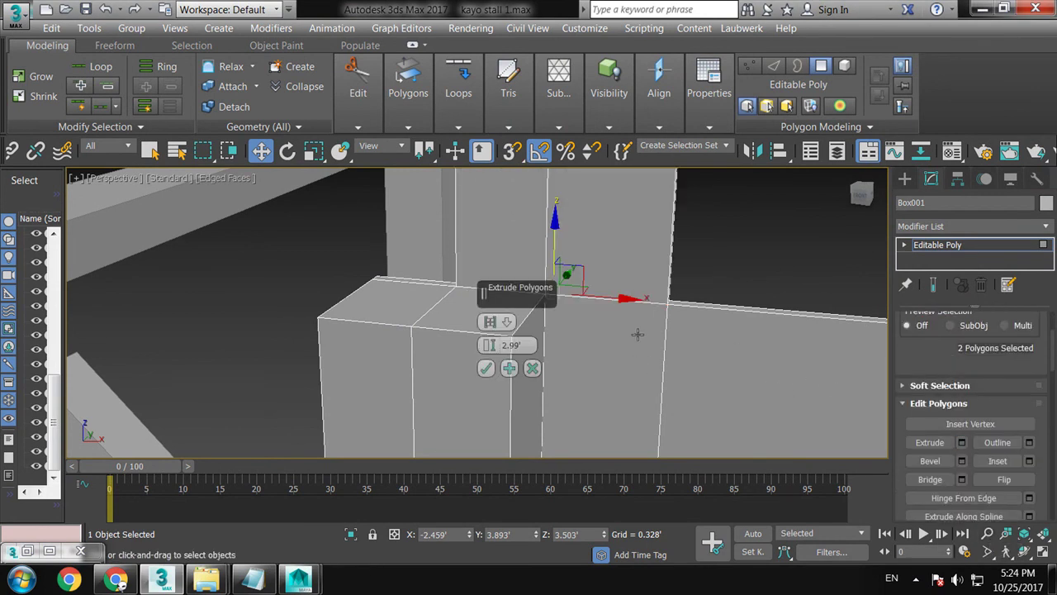
scroll(694, 291, "down", 3)
middle_click_drag(694, 291, 578, 330, "alt")
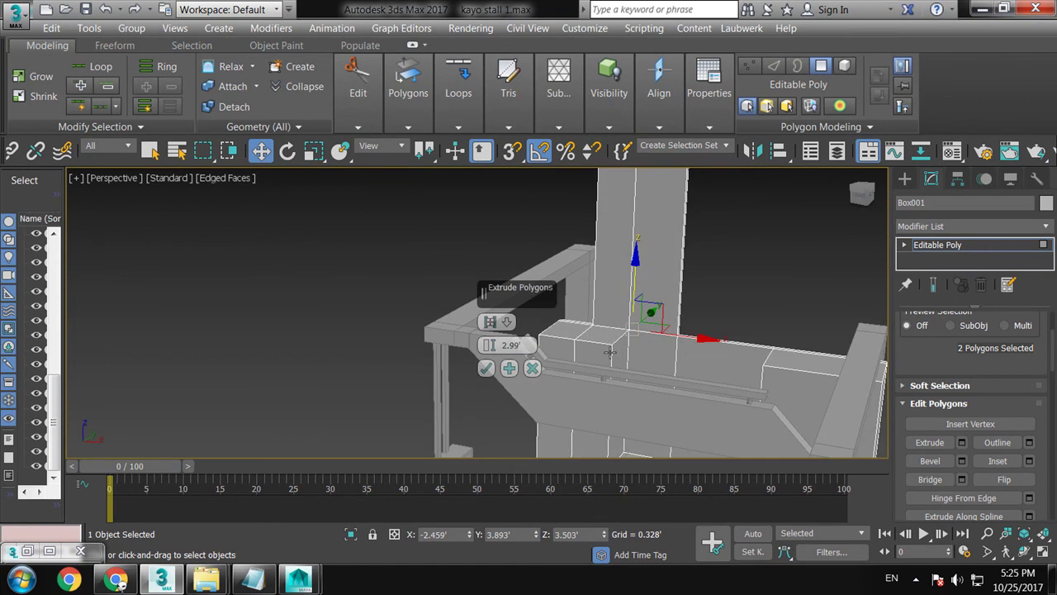
left_click_drag(487, 350, 526, 7)
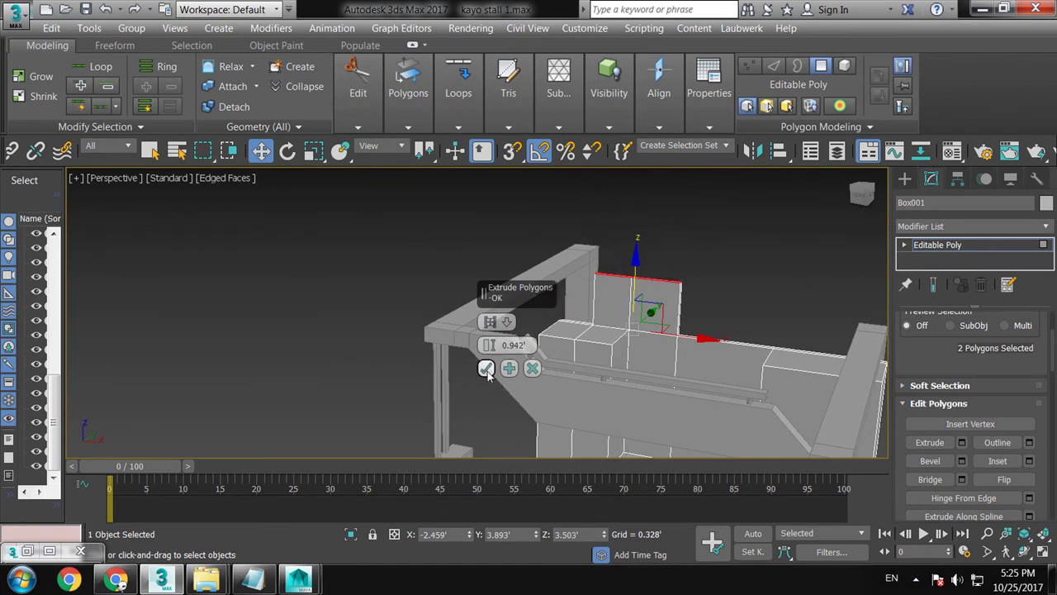
left_click(486, 367)
Maximize the Front viewport
mouse_move(480, 308)
middle_mouse_down("alt")
mouse_move(638, 307)
mouse_move(537, 332)
middle_mouse_up("alt")
key("alt+w")
right_click(636, 272)
key("alt+w")
At vertex level, zoom out in Front view and lower the raised section's vertices
key("1")
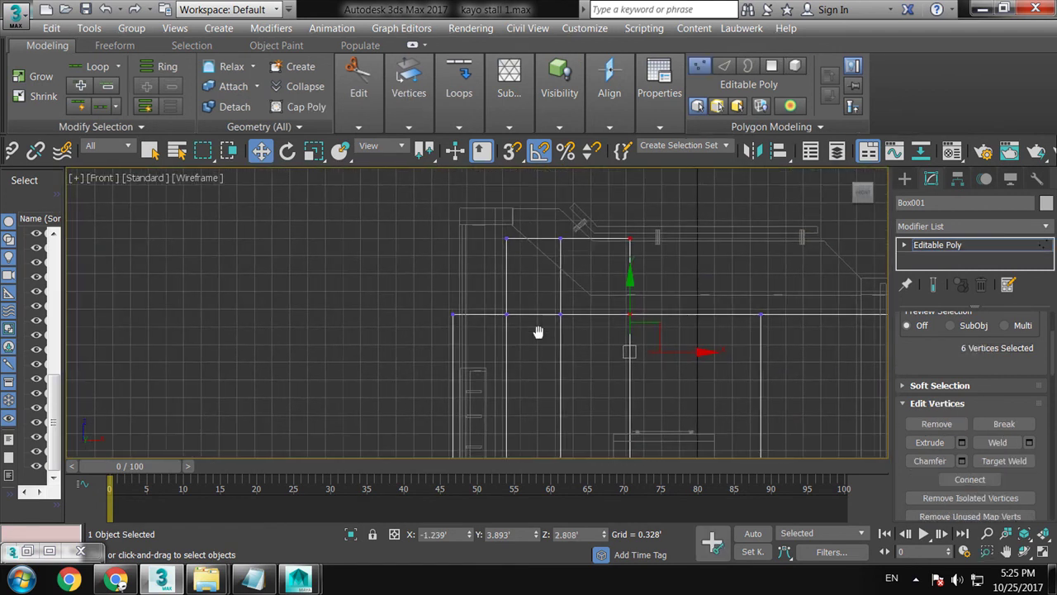
scroll(498, 273, "down", 2)
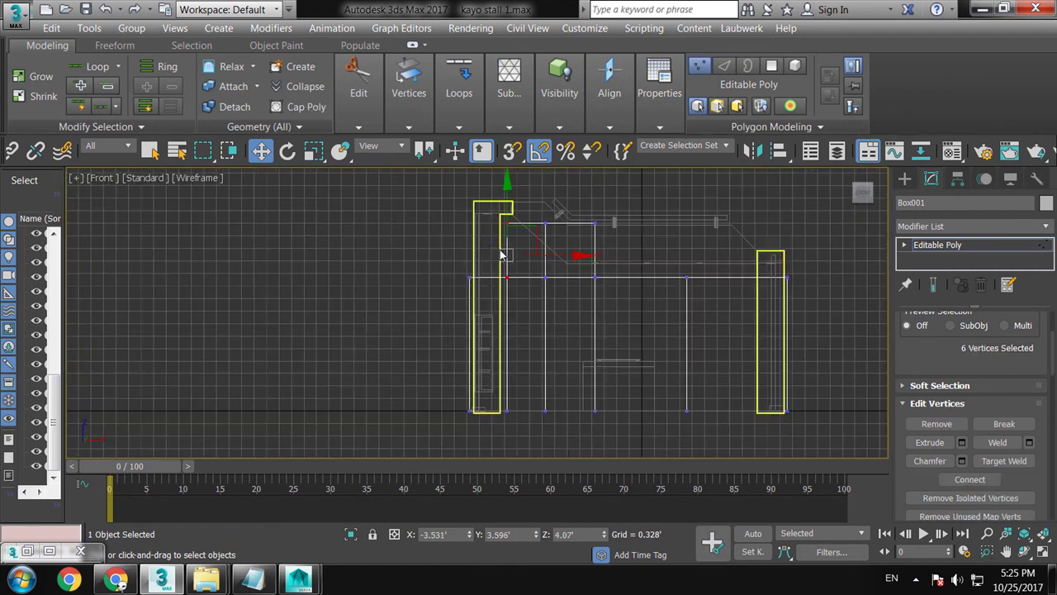
mouse_move(524, 254)
left_mouse_down()
mouse_move(524, 314)
mouse_move(542, 315)
mouse_move(500, 313)
left_mouse_up()
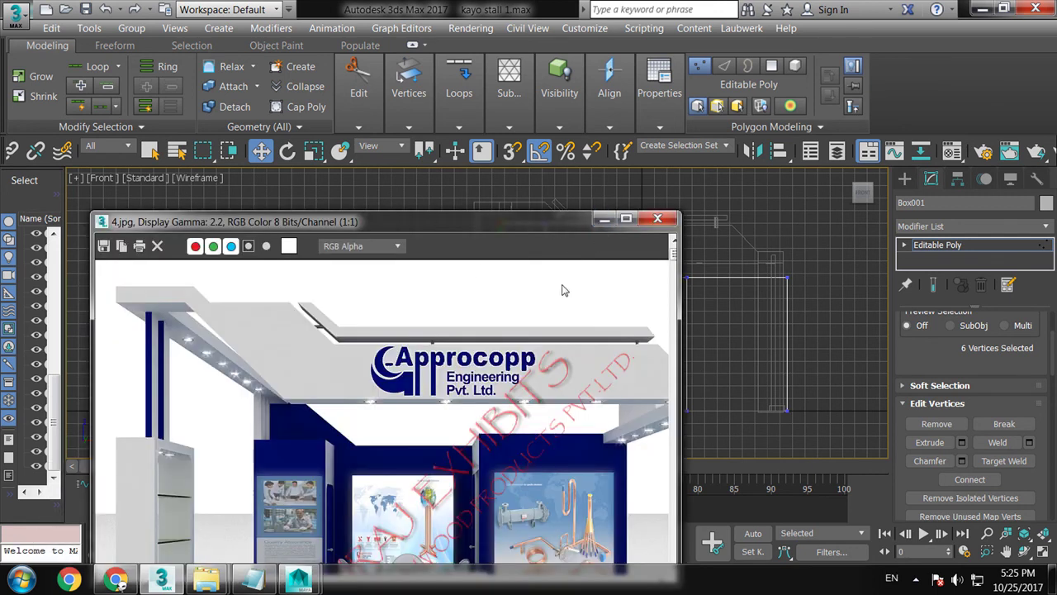
Snap the raised panel's top vertices down to the back wall's top corner, forming the slope
left_click(609, 220)
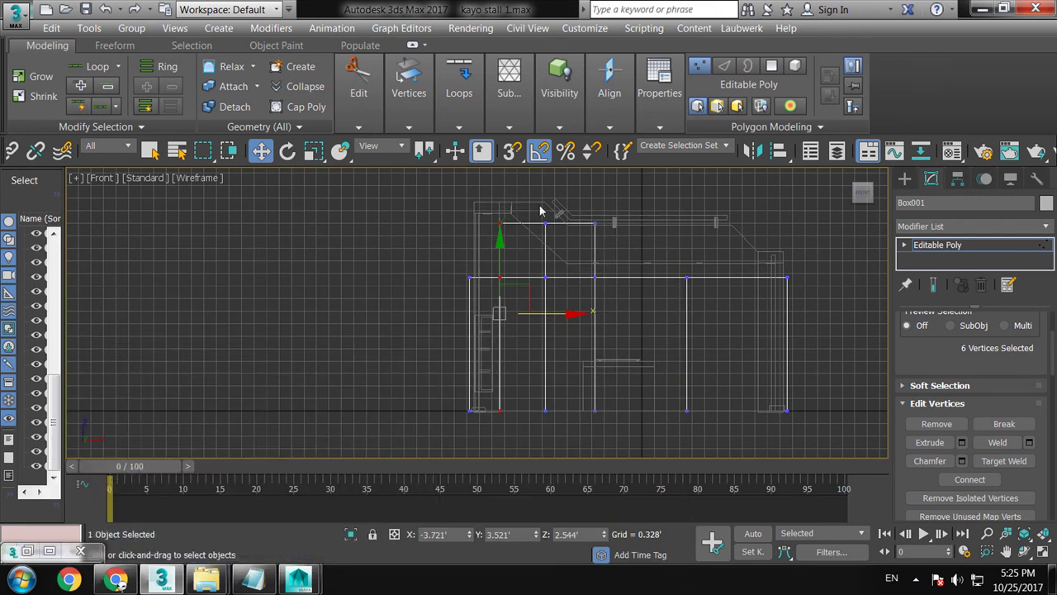
left_click_drag(612, 256, 612, 255)
left_click_drag(567, 191, 632, 233)
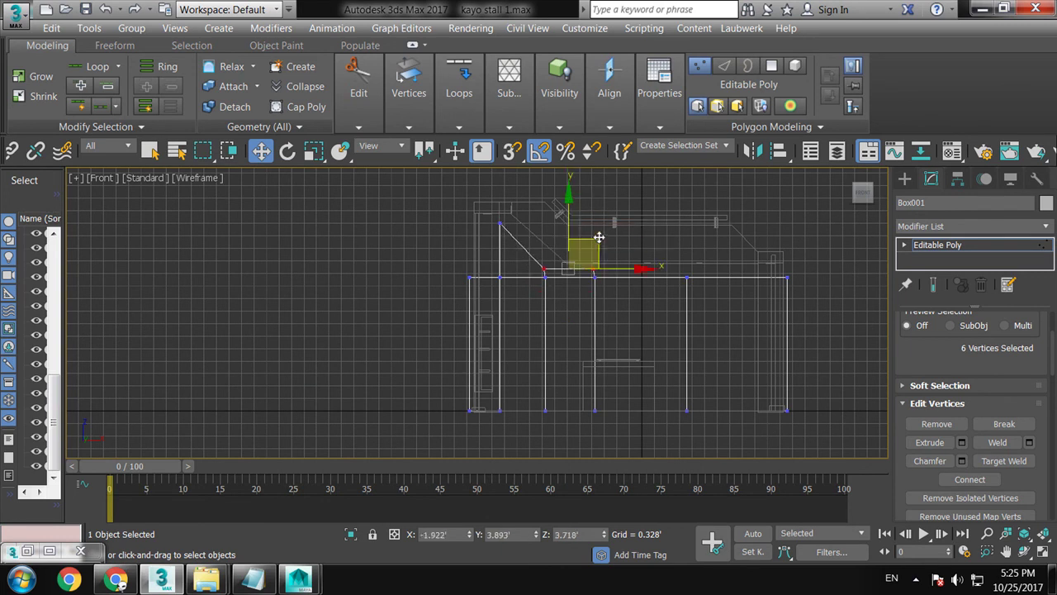
left_click_drag(583, 261, 600, 224)
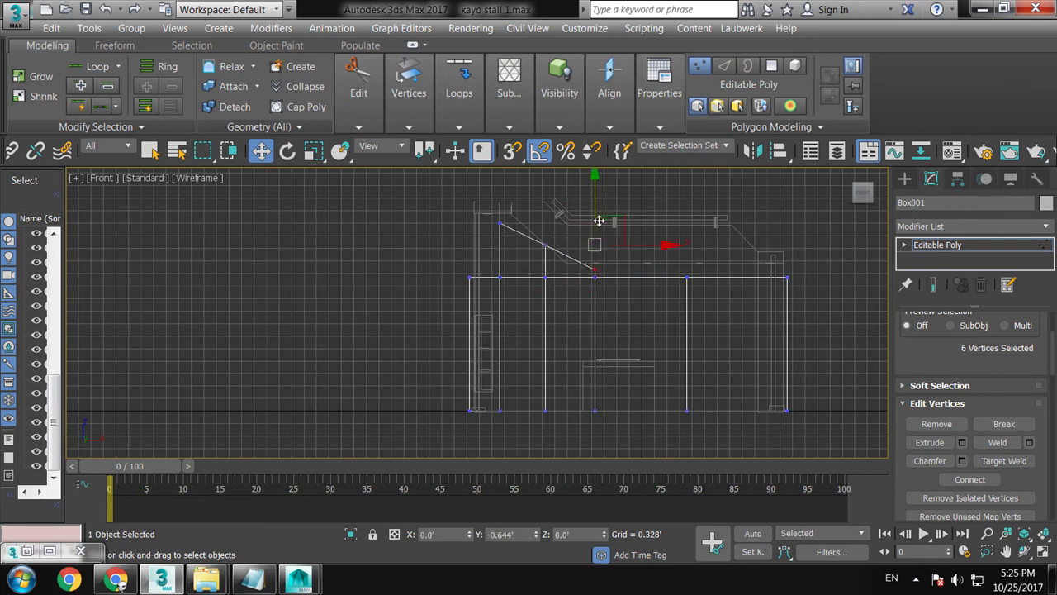
scroll(609, 204, "up", 4)
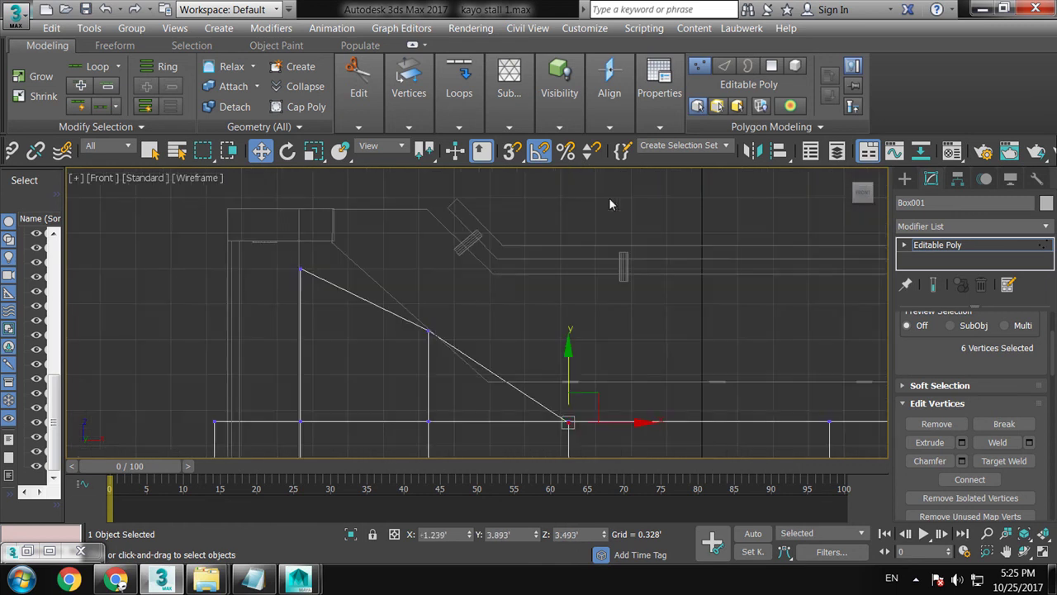
left_click(423, 328)
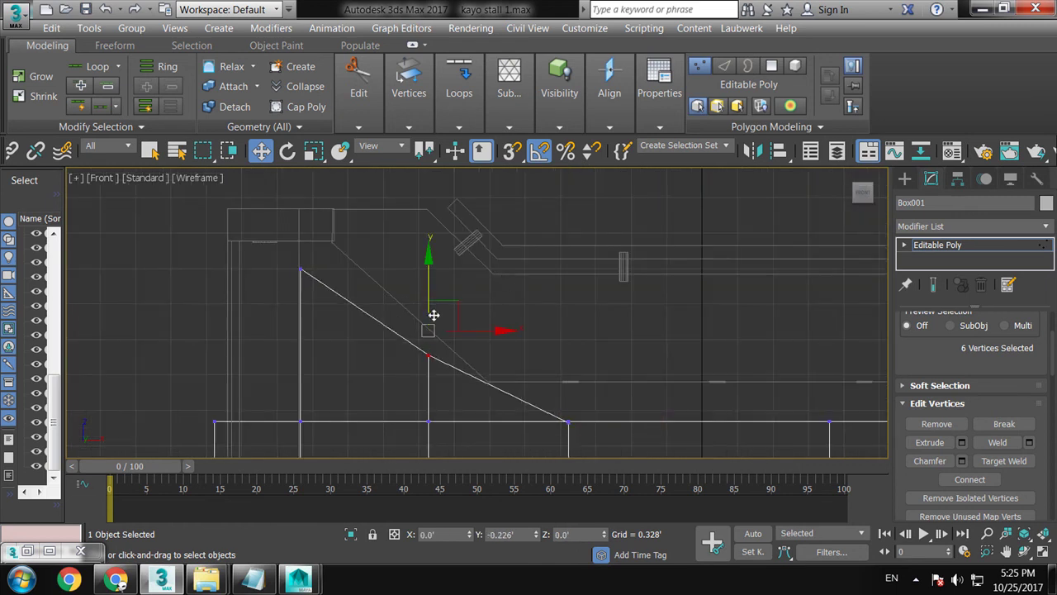
left_click_drag(436, 310, 394, 306)
Check the sloped panel in a maximized Perspective view, then bring the Notepad notes forward
key("alt+w")
right_click(694, 299)
key("alt+w")
mouse_move(694, 266)
middle_mouse_down("alt")
mouse_move(618, 248)
mouse_move(652, 260)
mouse_move(639, 240)
mouse_move(659, 258)
mouse_move(653, 281)
middle_mouse_up("alt")
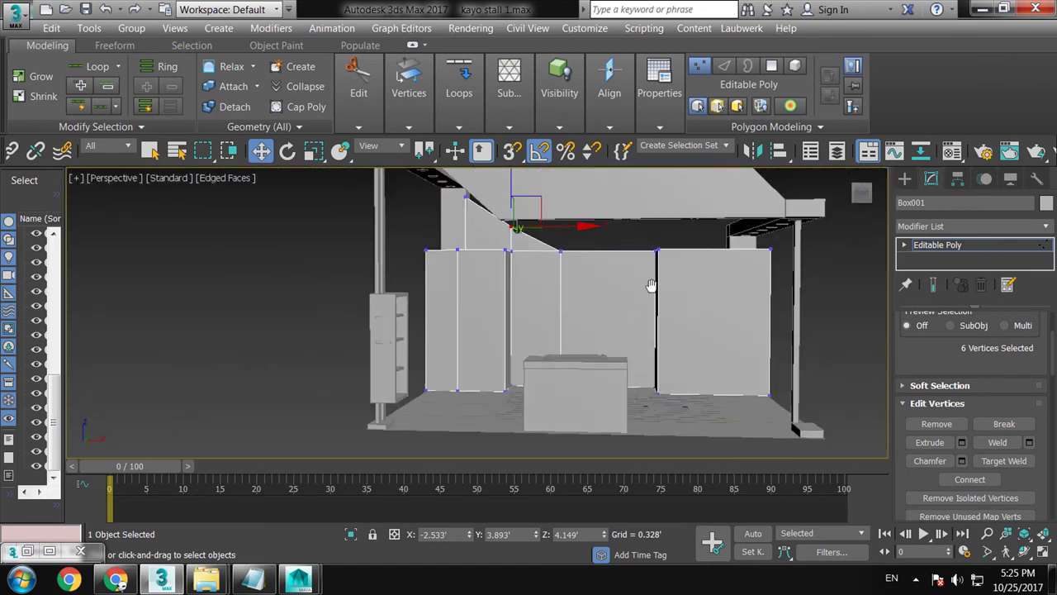
left_click(254, 578)
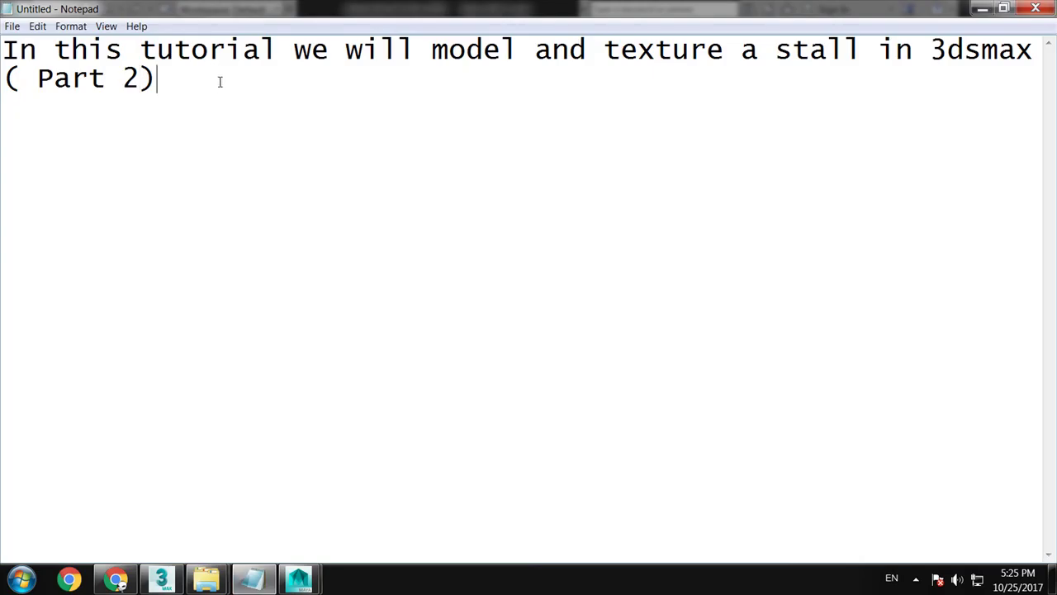
Type 'Thanks for watching..' and 'continue to part 3' on new lines below the tutorial title
key("Return")
type("Thanks f")
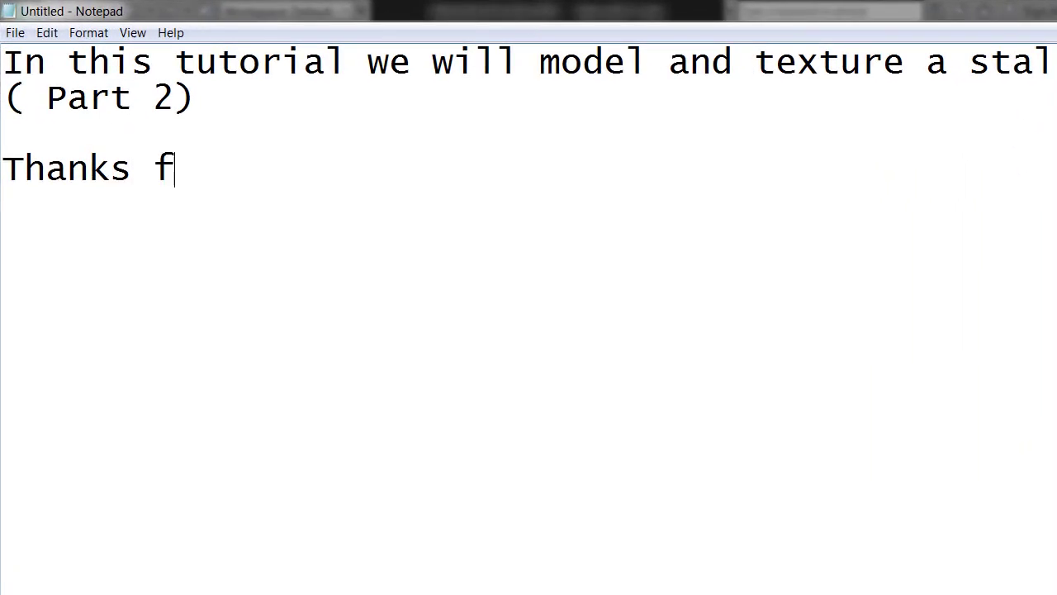
type("or watching")
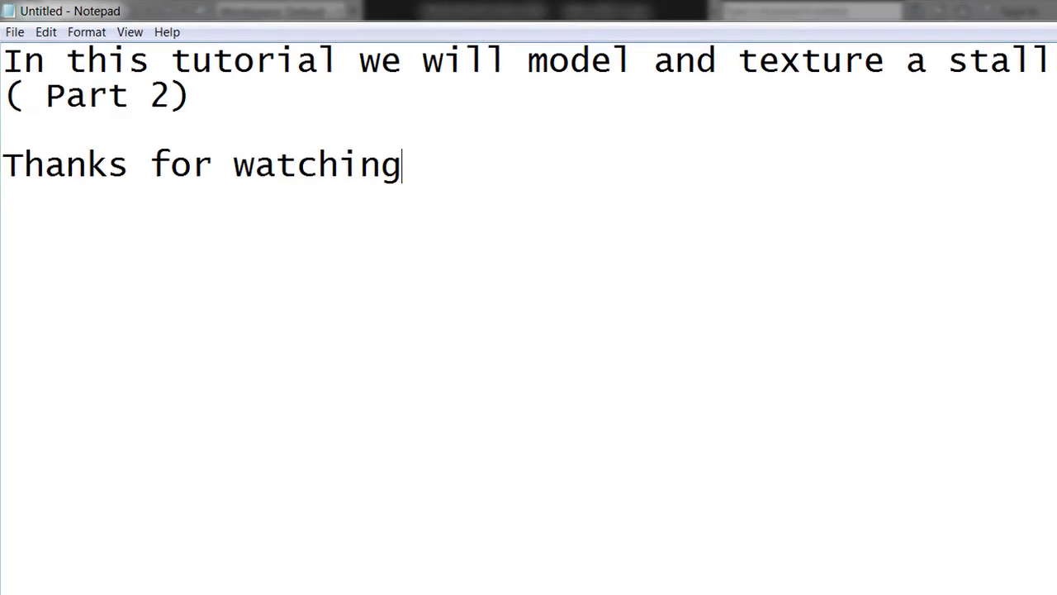
type("..")
key("Return")
key("Return")
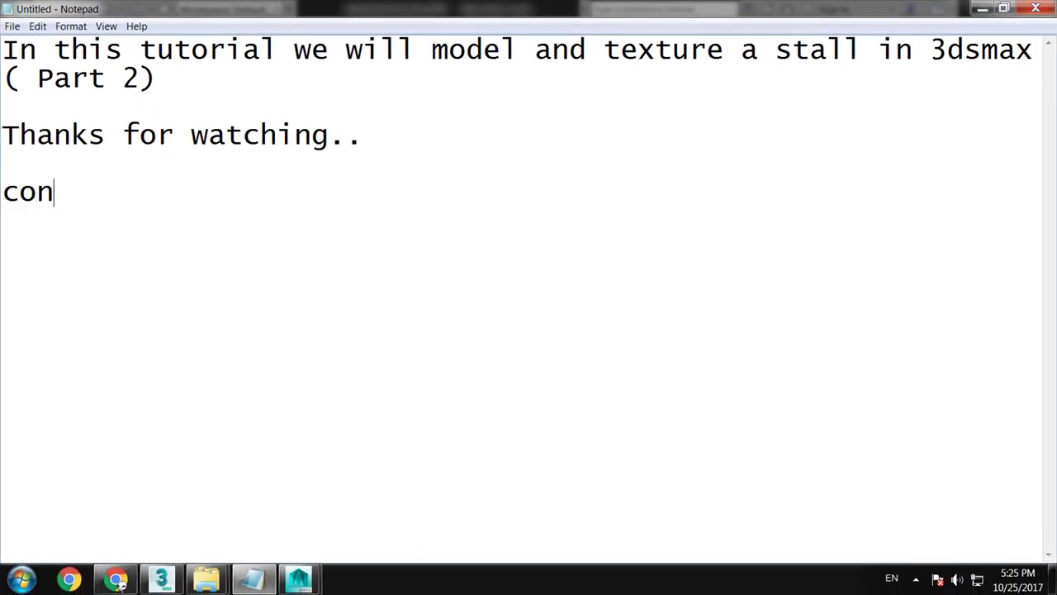
type("tinue to par")
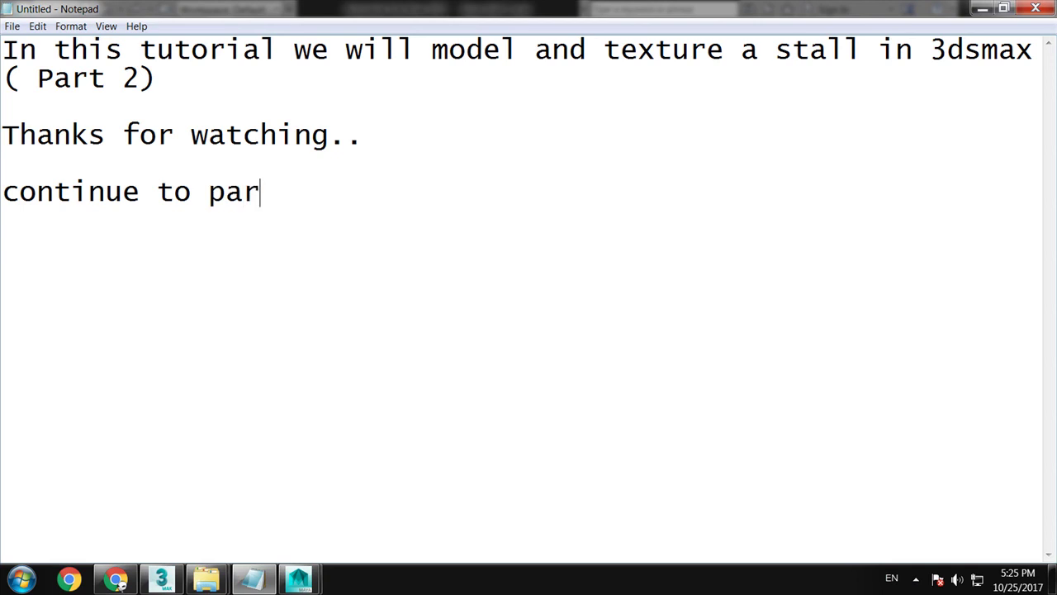
key("Return")
key("Return")
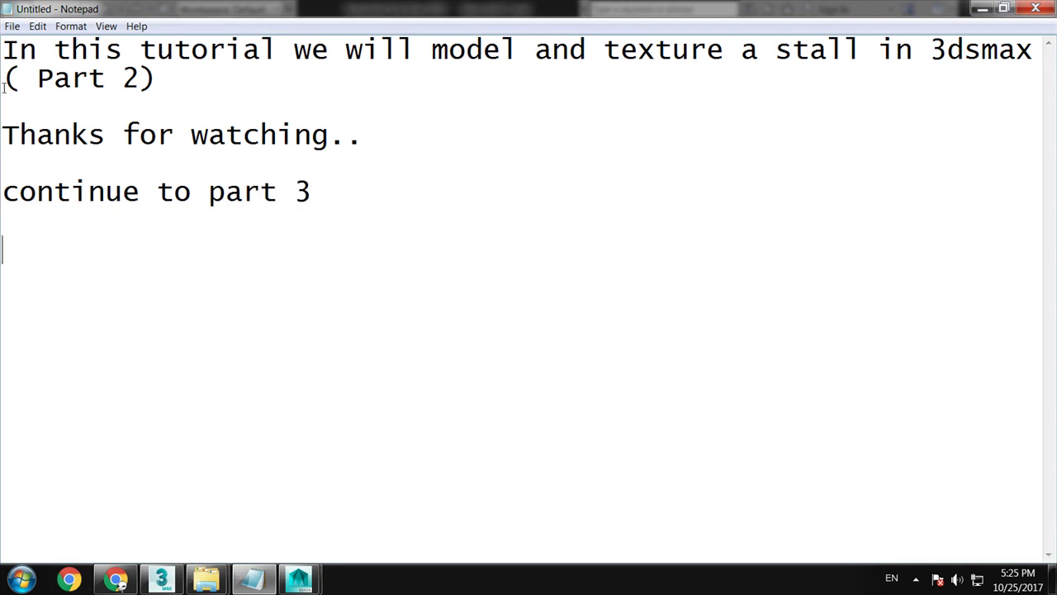